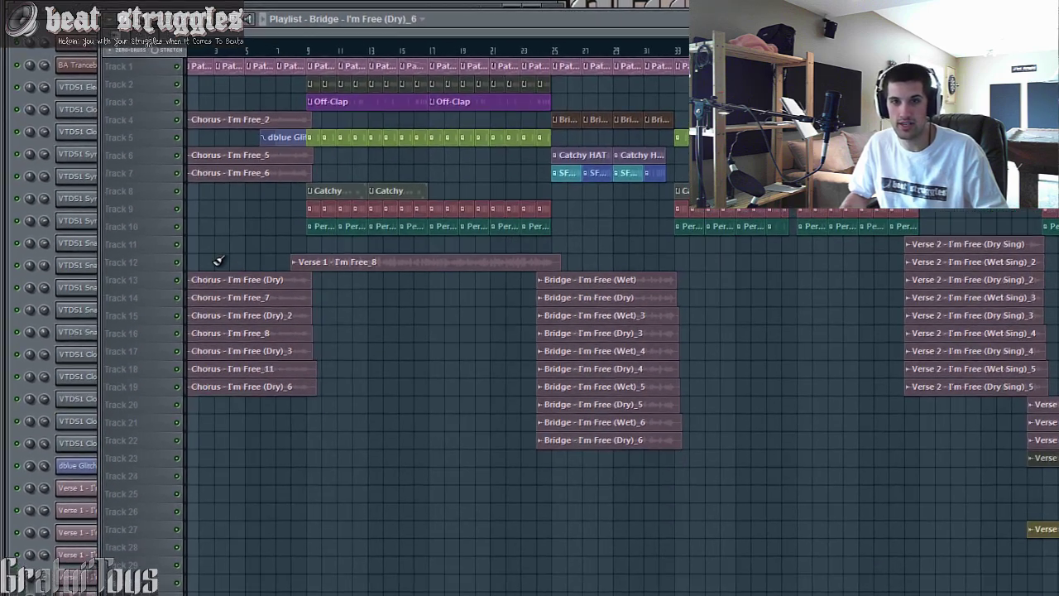
Examine the dry and wet chorus vocal takes stacked from track 13 downward in the playlist.
scroll(204, 246, up, 6)
drag(204, 246, 300, 281)
scroll(357, 331, up, 5)
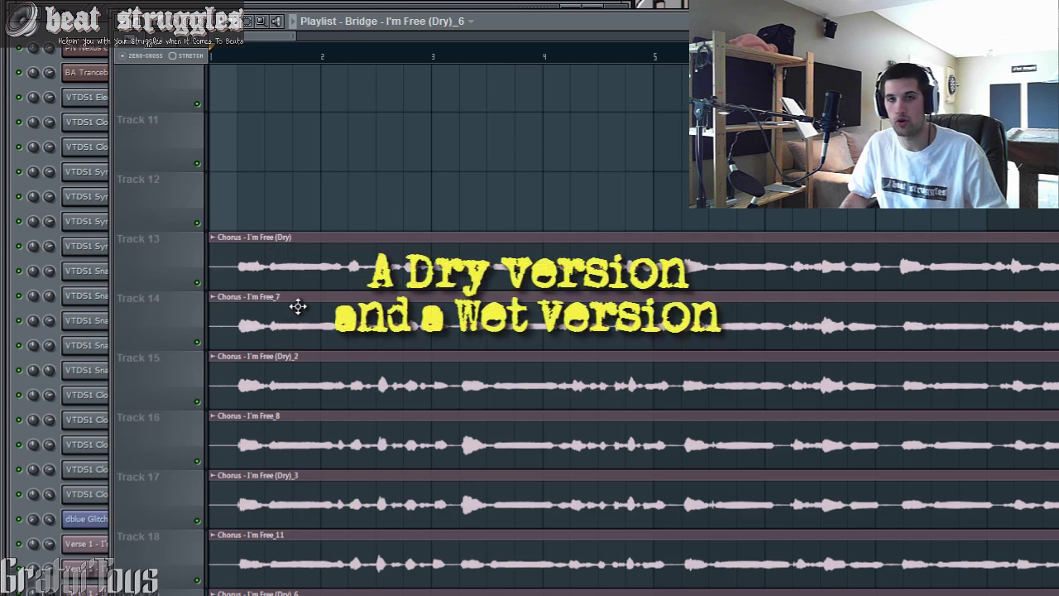
ctrl+right_click(360, 183)
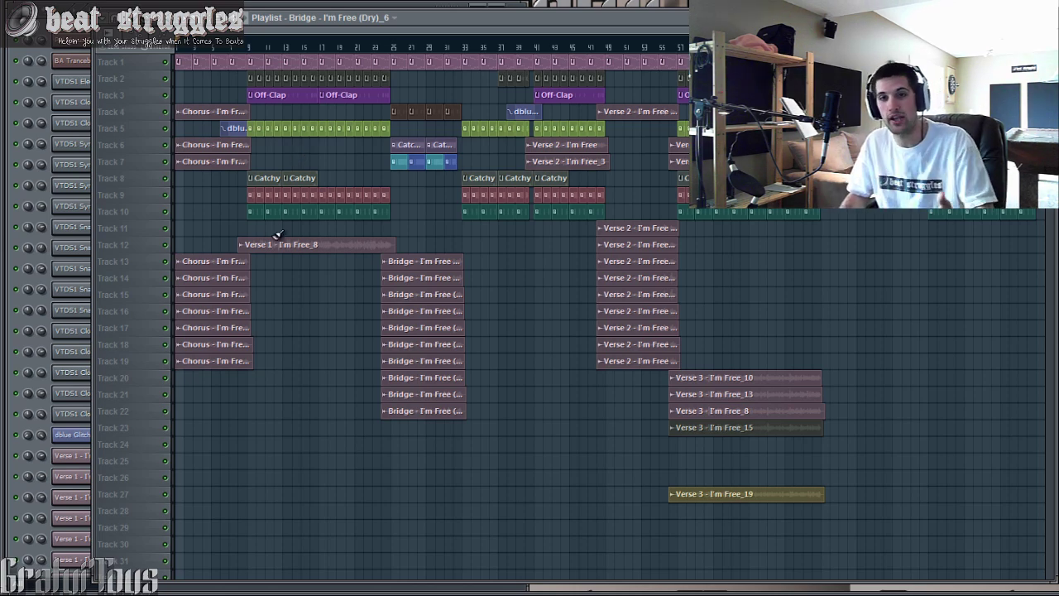
Trim the silent lead-in at the start of the Verse 1 vocal clip on track 12.
scroll(240, 249, up, 3)
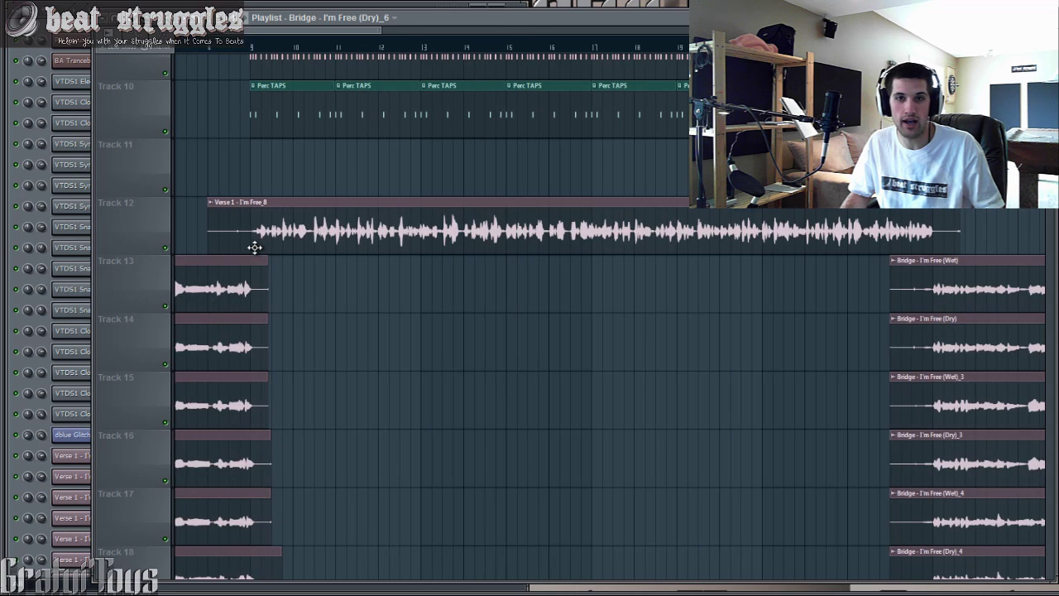
drag(210, 234, 244, 233)
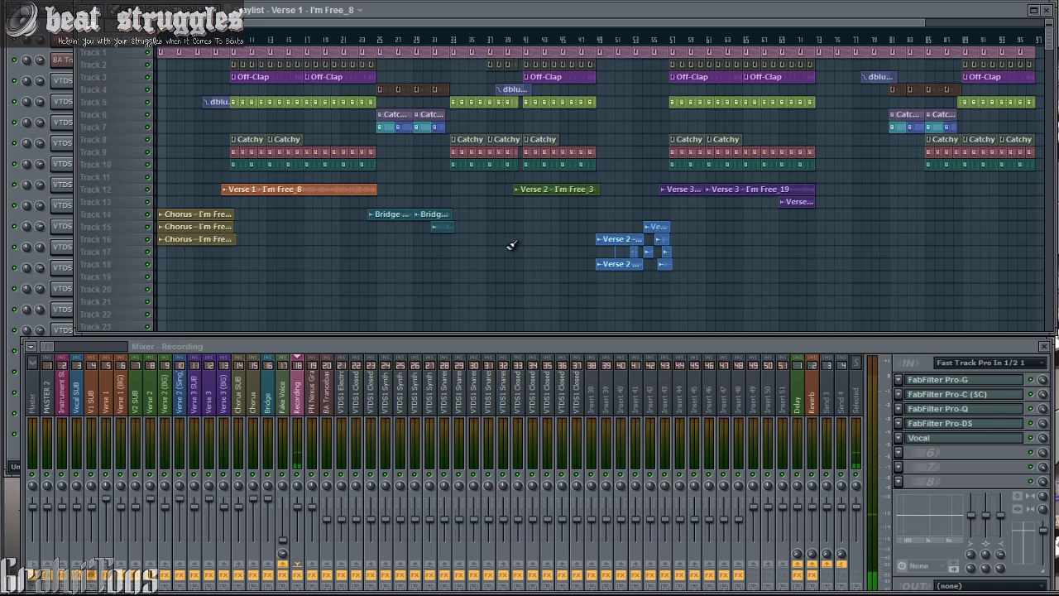
Examine how the Verse 2 and Verse 3 vocal clips are cut and joined on tracks 12 to 18.
scroll(721, 246, up, 6)
scroll(722, 244, up, 4)
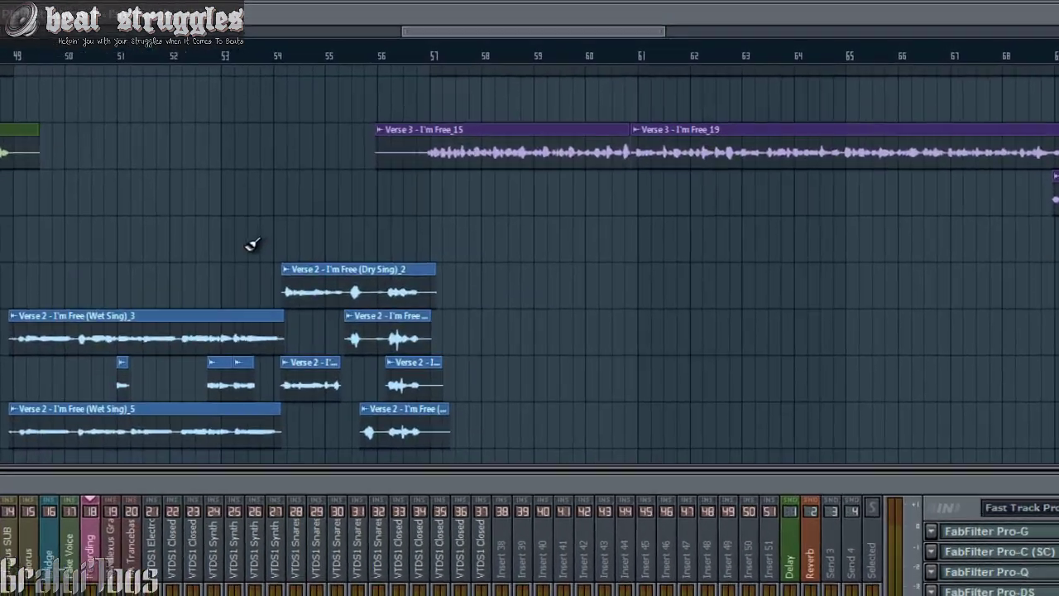
scroll(251, 245, down, 3)
scroll(767, 207, up, 1)
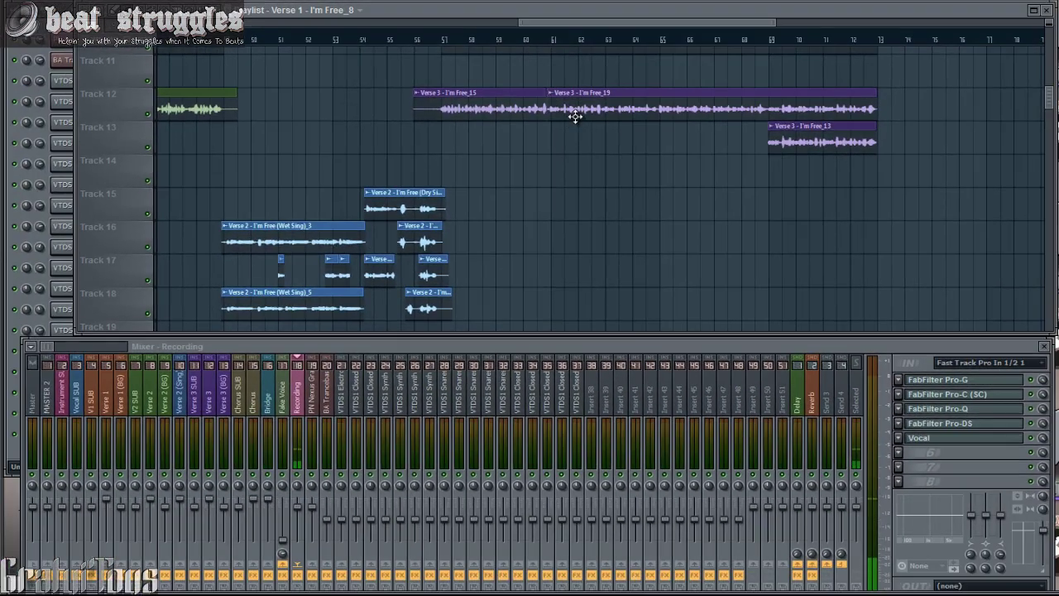
scroll(479, 157, up, 6)
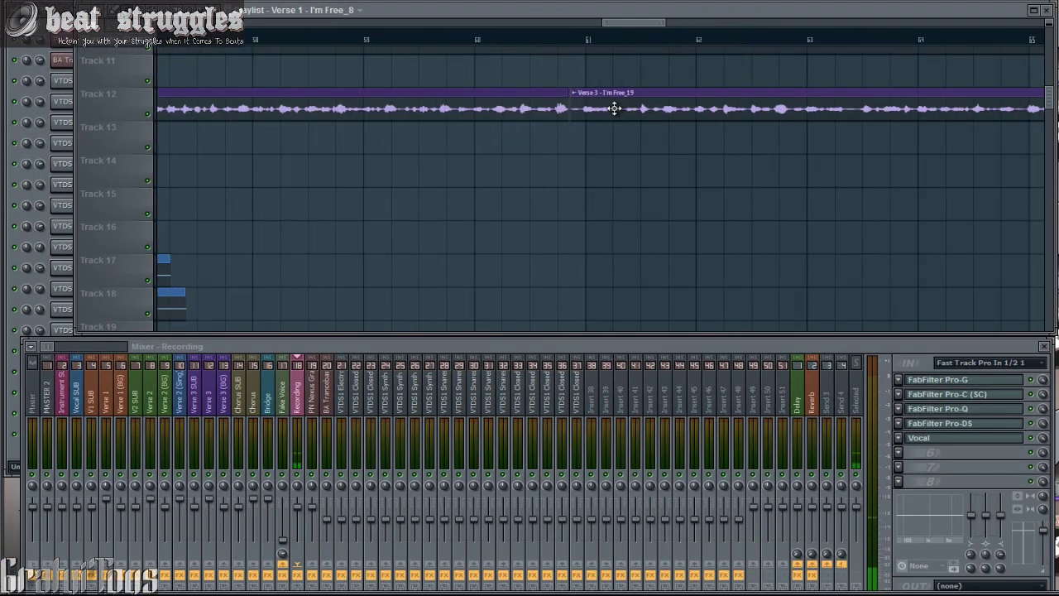
scroll(468, 129, down, 5)
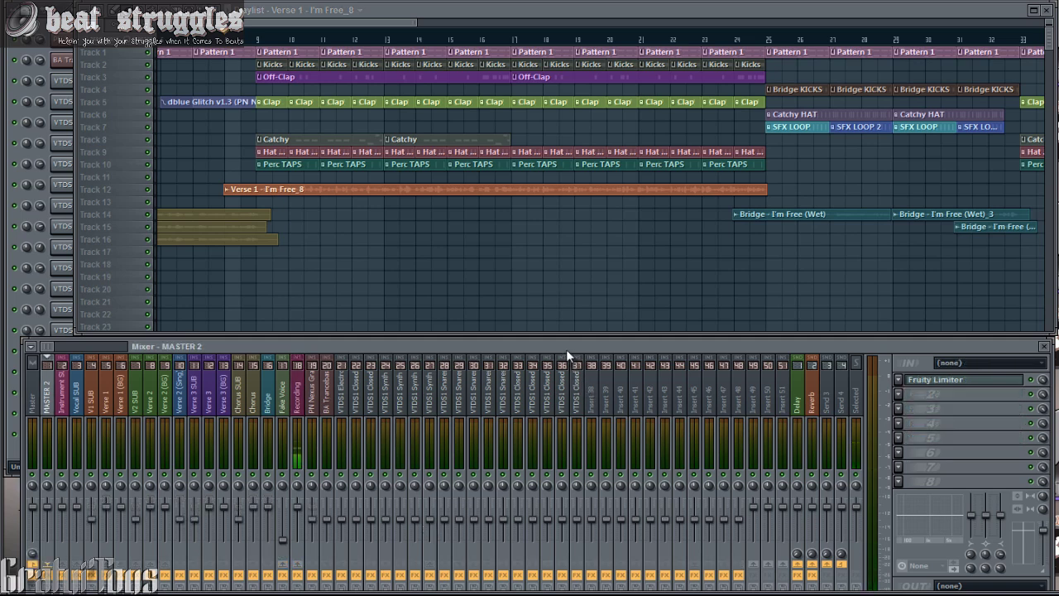
Play the song from bar 9 and inspect the Fruity Limiter on the MASTER 2 mixer track.
key(space)
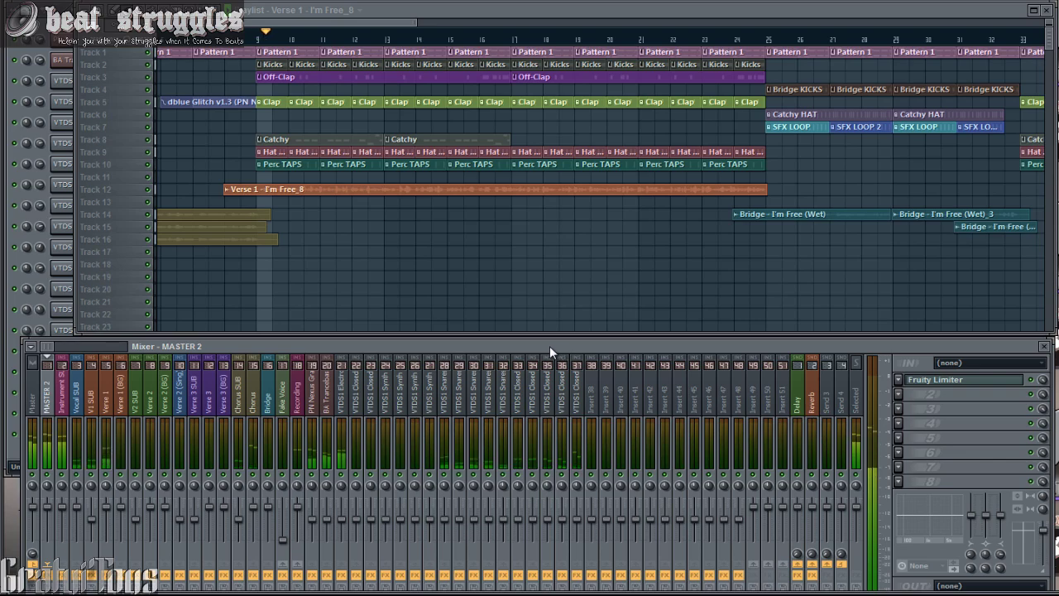
click(944, 380)
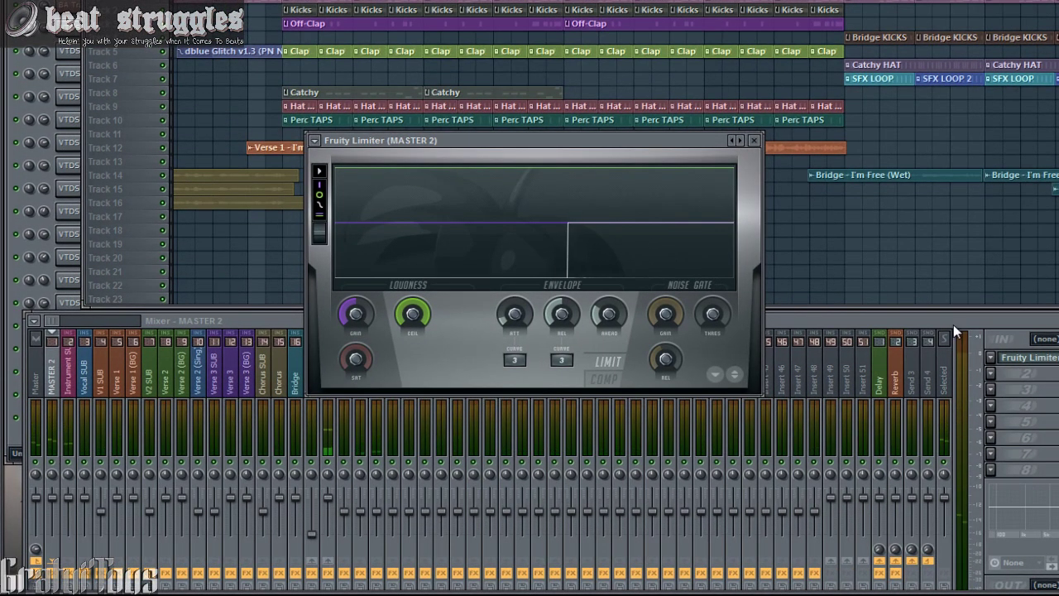
click(217, 322)
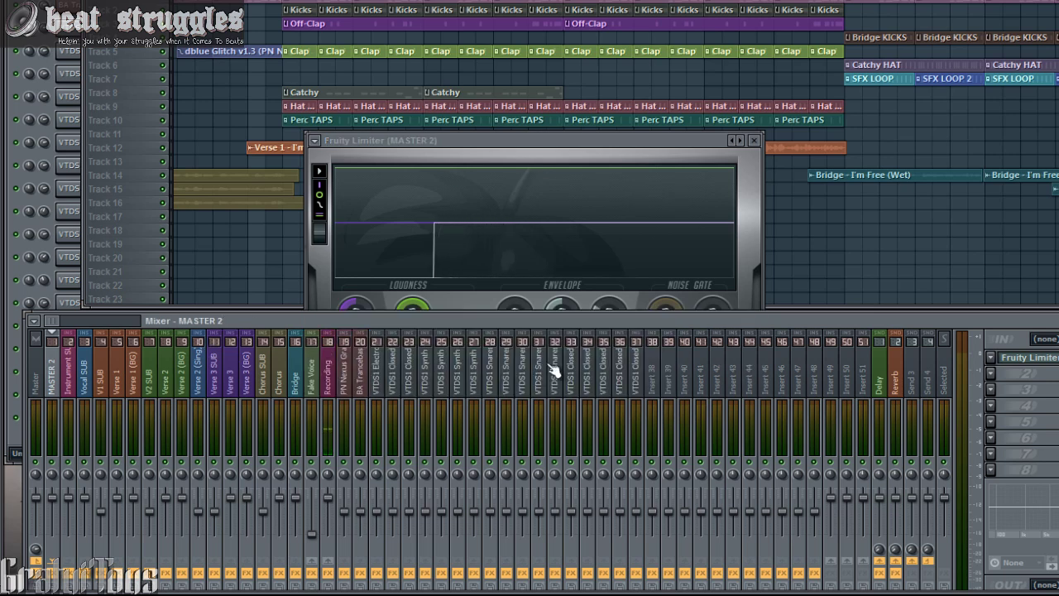
click(113, 372)
click(100, 377)
click(61, 382)
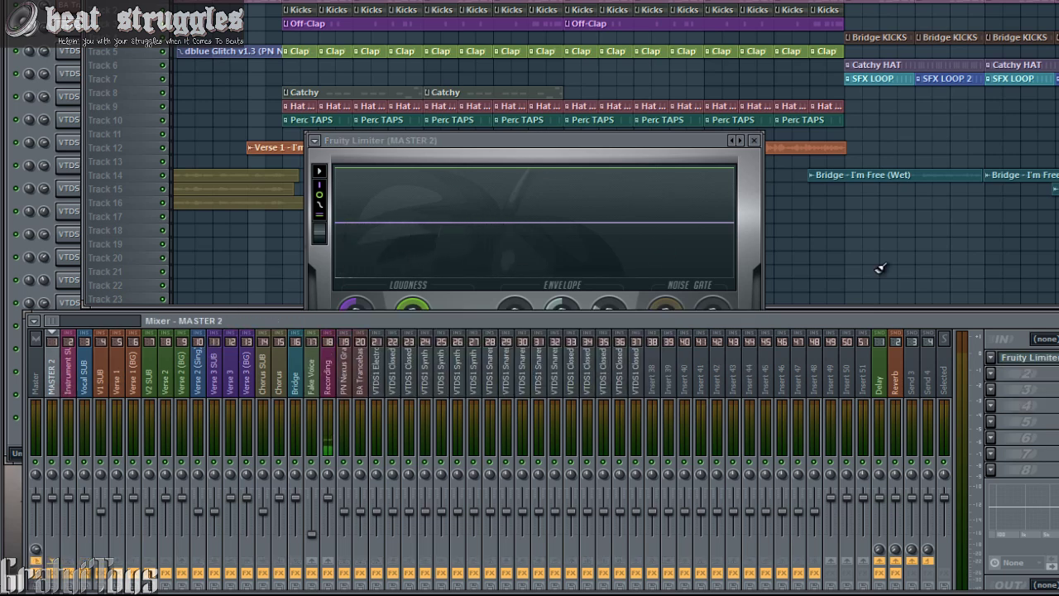
drag(644, 139, 618, 106)
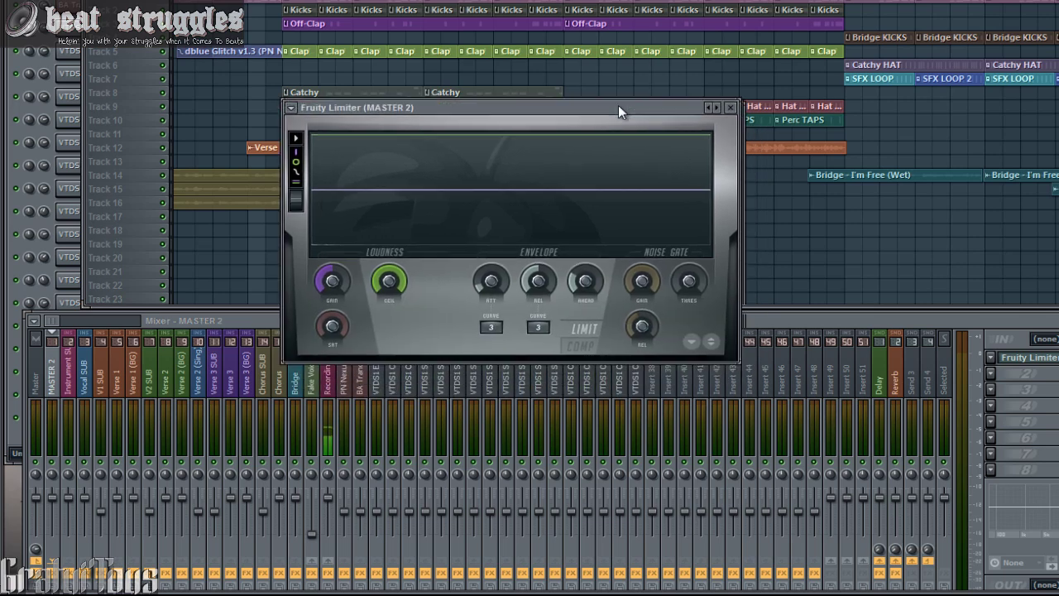
drag(386, 280, 395, 311)
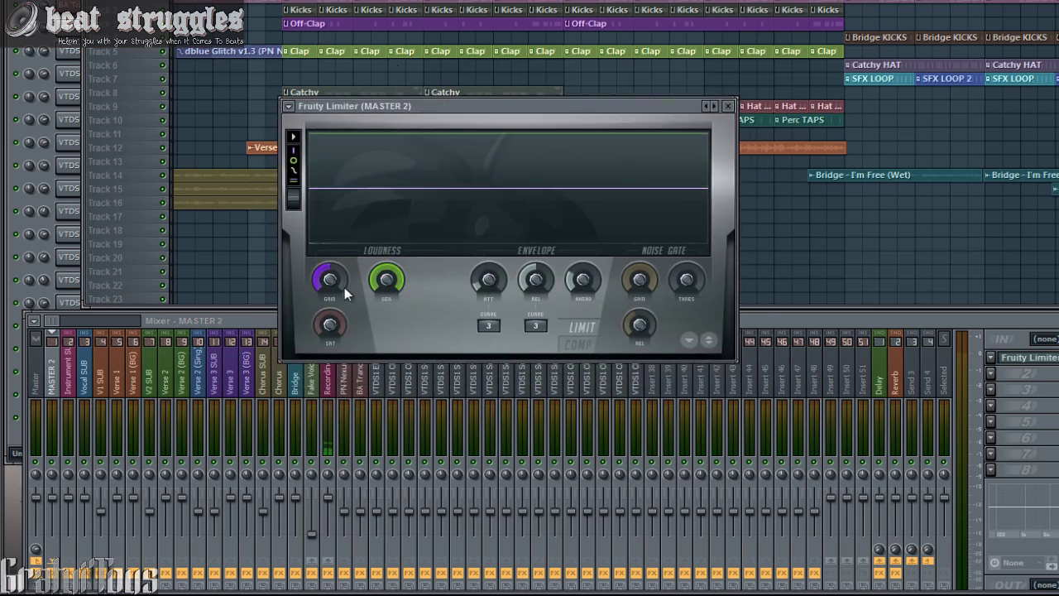
drag(344, 287, 357, 87)
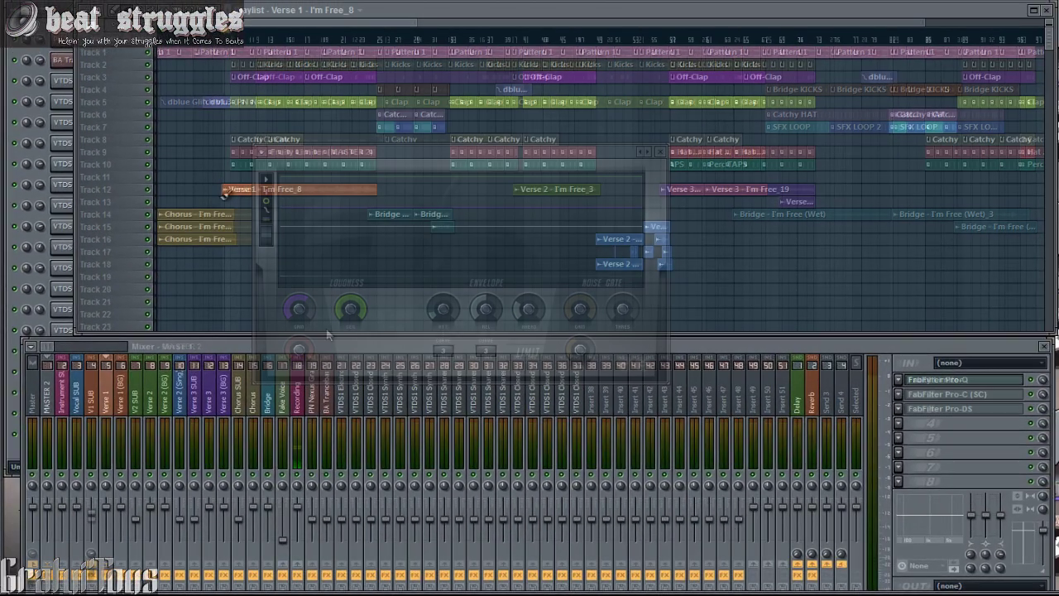
Trim the silent start of the Verse 1 vocal clip on track 12 to just after bar 9, checking it soloed.
scroll(270, 201, up, 5)
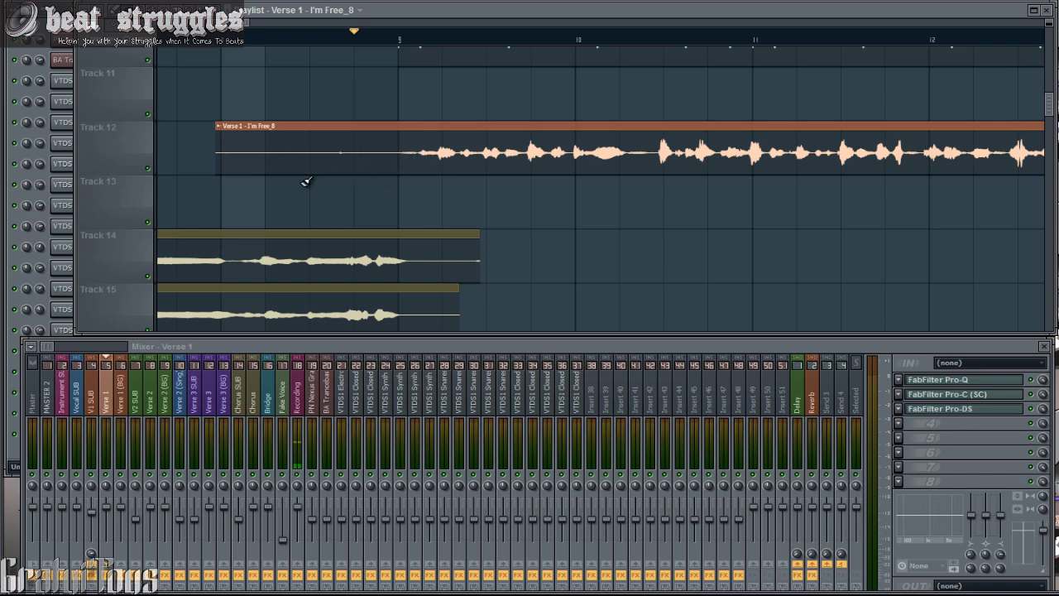
scroll(281, 190, up, 4)
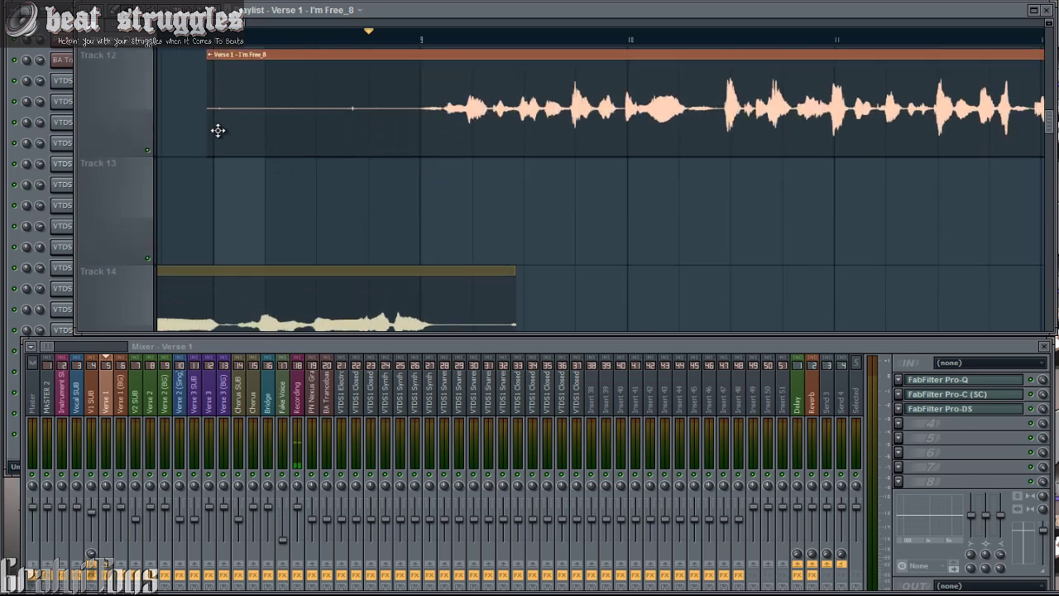
drag(211, 136, 407, 135)
scroll(433, 131, up, 6)
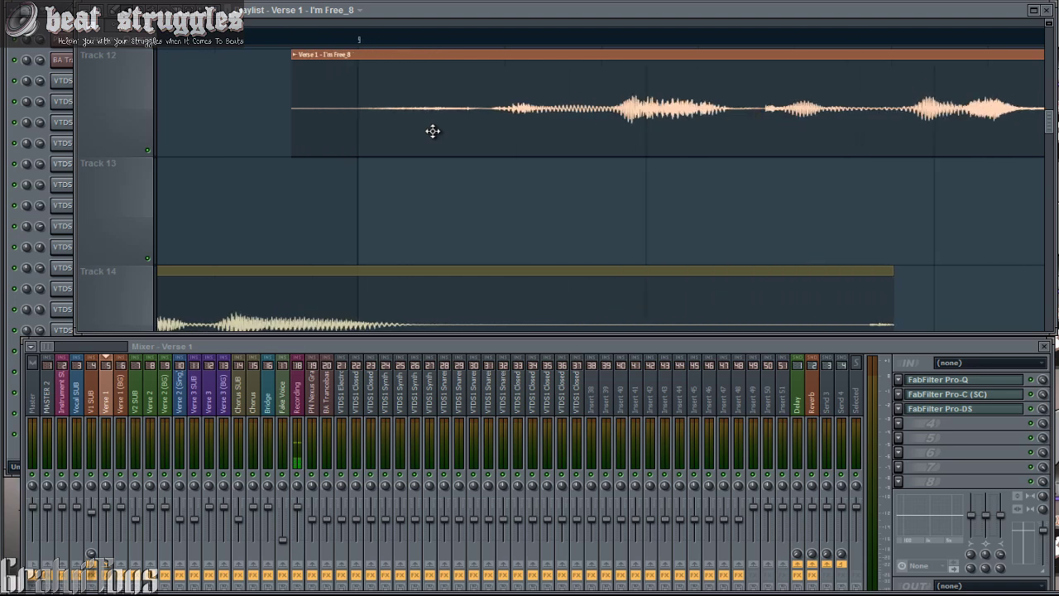
right_click(149, 151)
key(space)
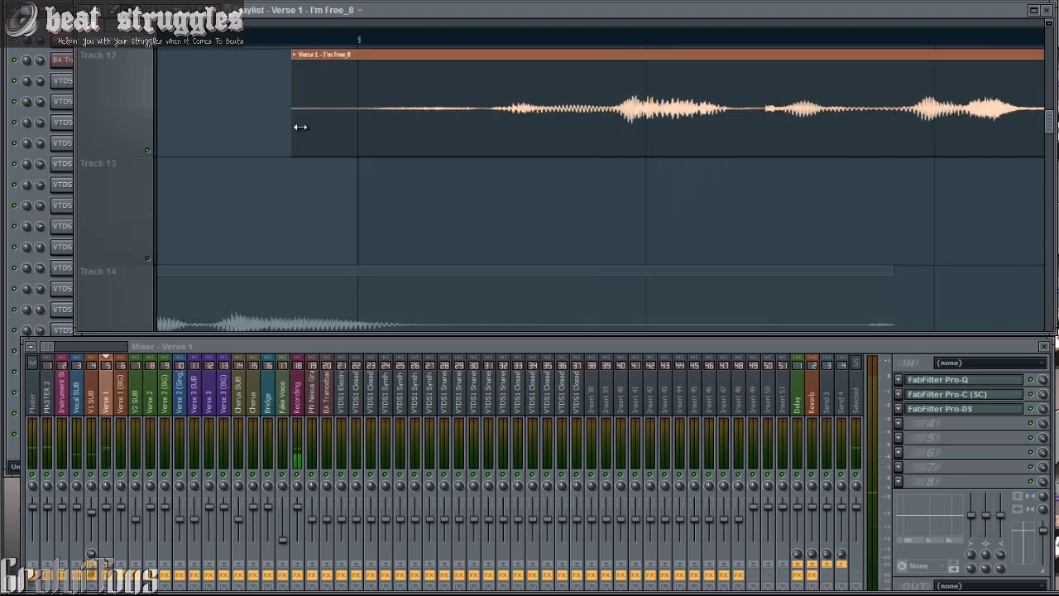
drag(301, 126, 480, 128)
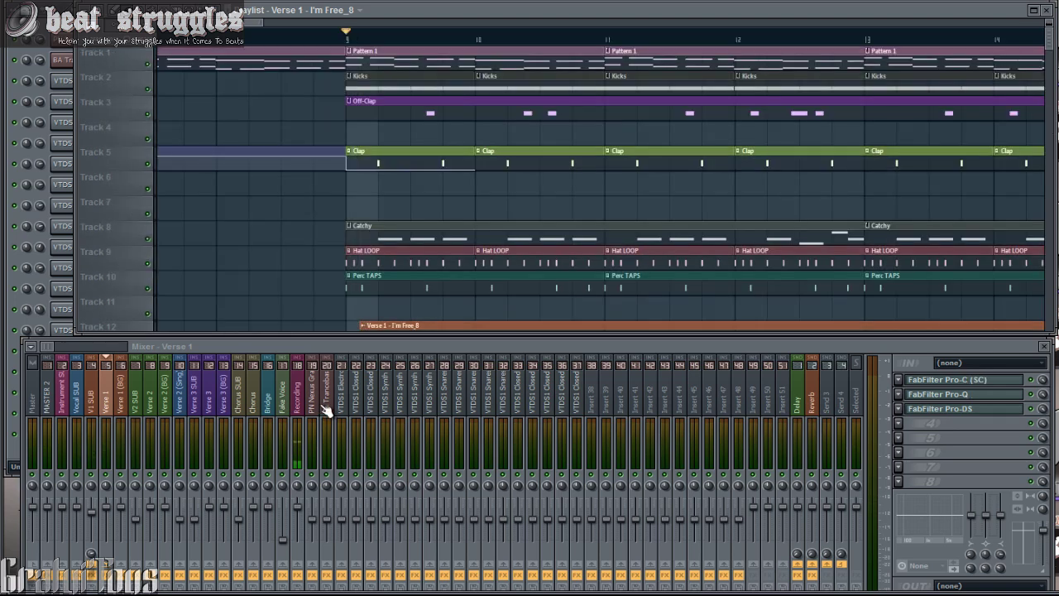
Select the PN Nexus Grandpiano mixer track and audition playlist tracks 1 and 8 soloed, ending with track 1 soloed.
click(318, 409)
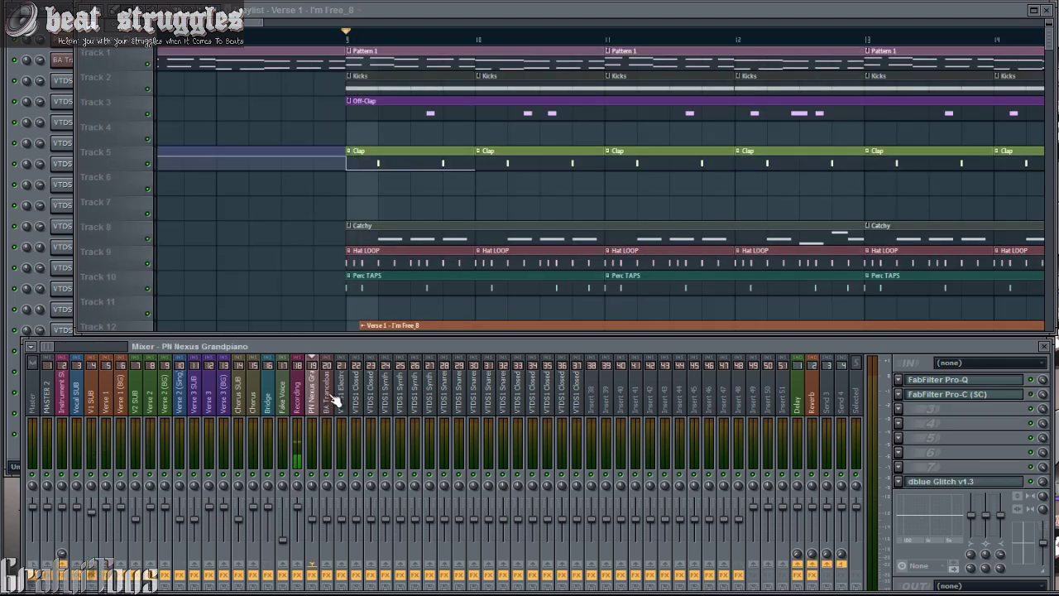
right_click(148, 65)
key(space)
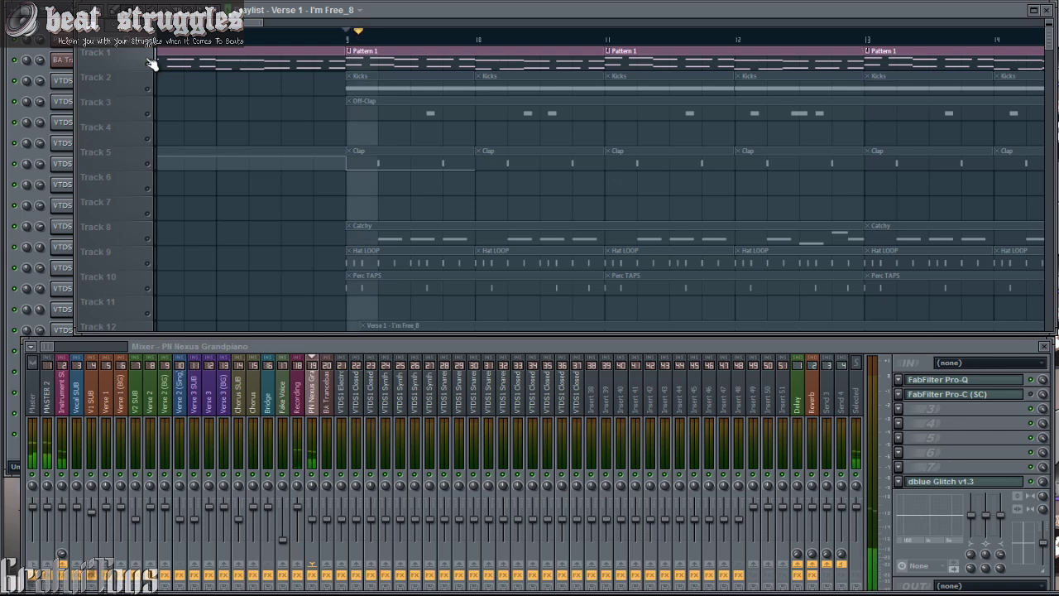
right_click(149, 240)
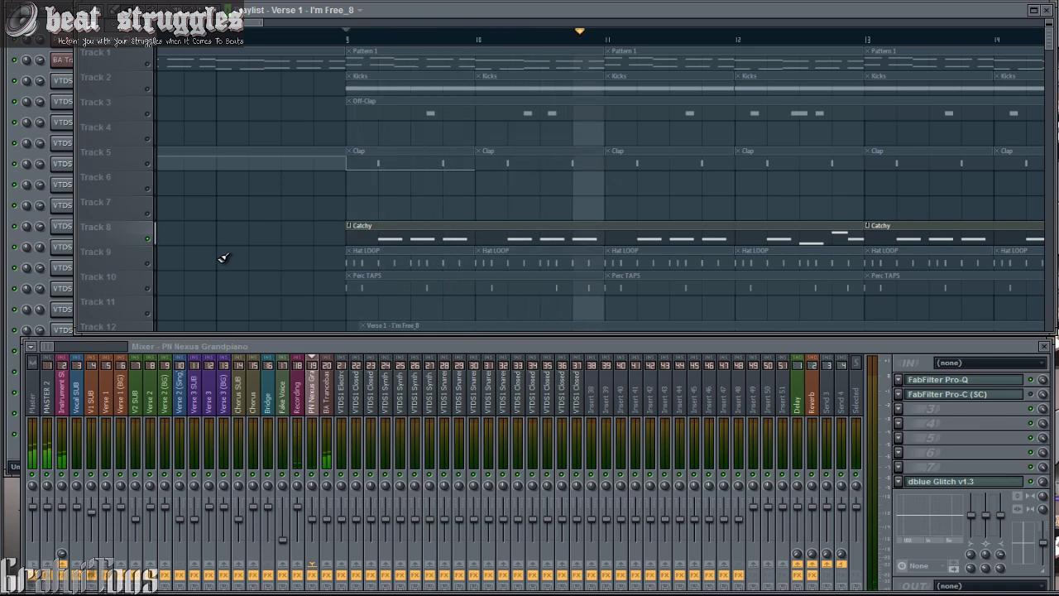
right_click(148, 66)
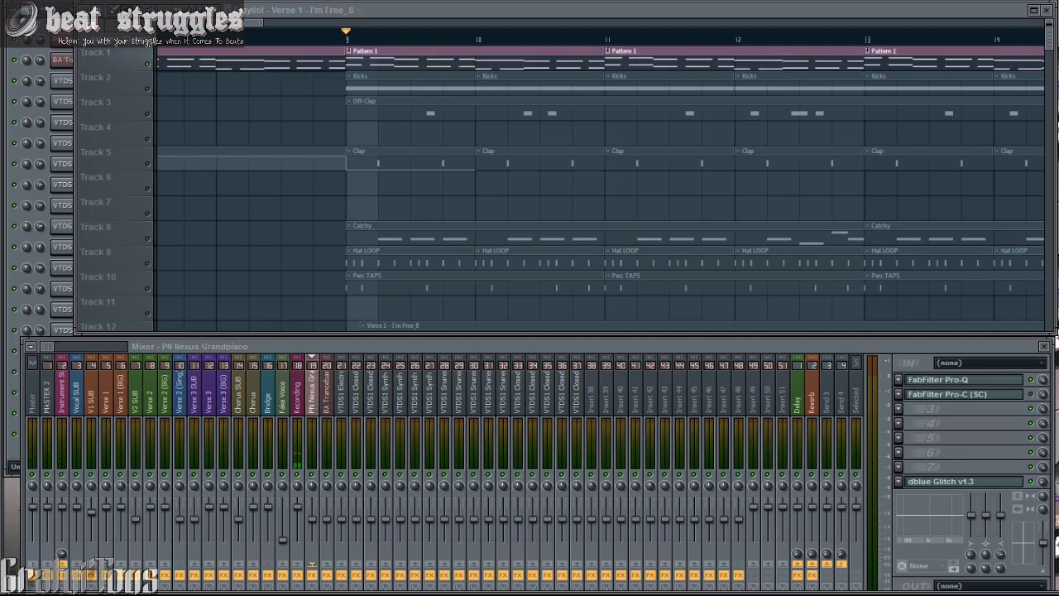
Open FabFilter Pro-Q on the PN Nexus Grandpiano track and add a low cut band with a 12 dB/oct slope during playback.
click(941, 380)
drag(419, 3, 555, 203)
key(space)
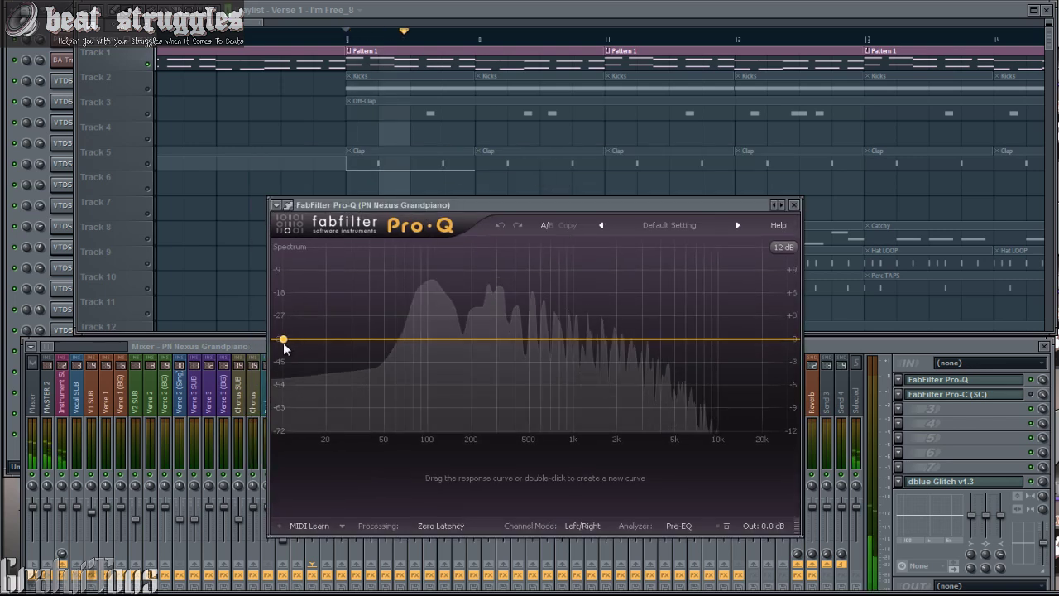
click(283, 339)
drag(468, 480, 473, 459)
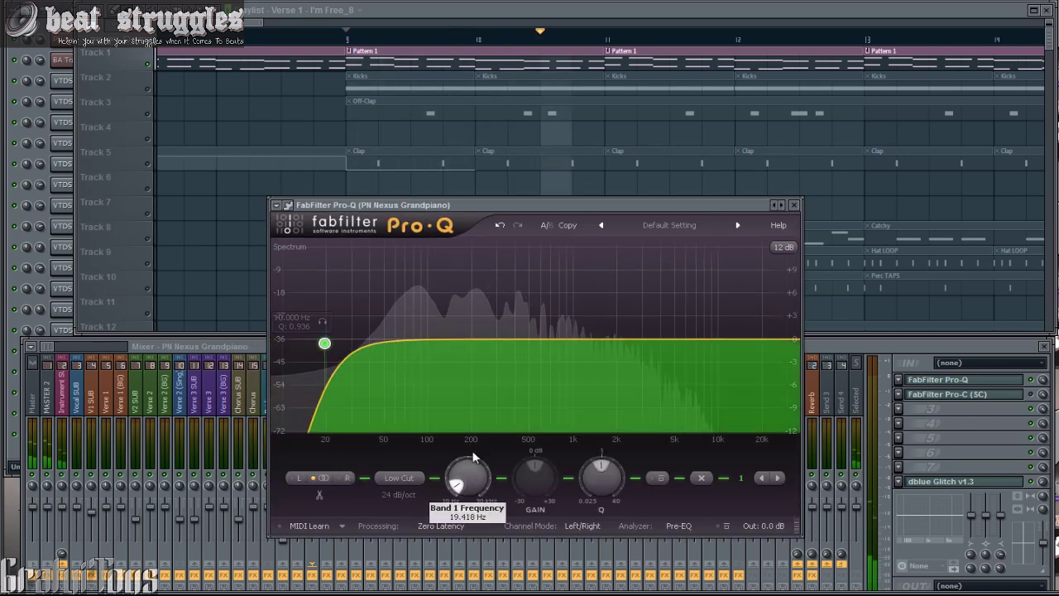
click(399, 494)
click(406, 520)
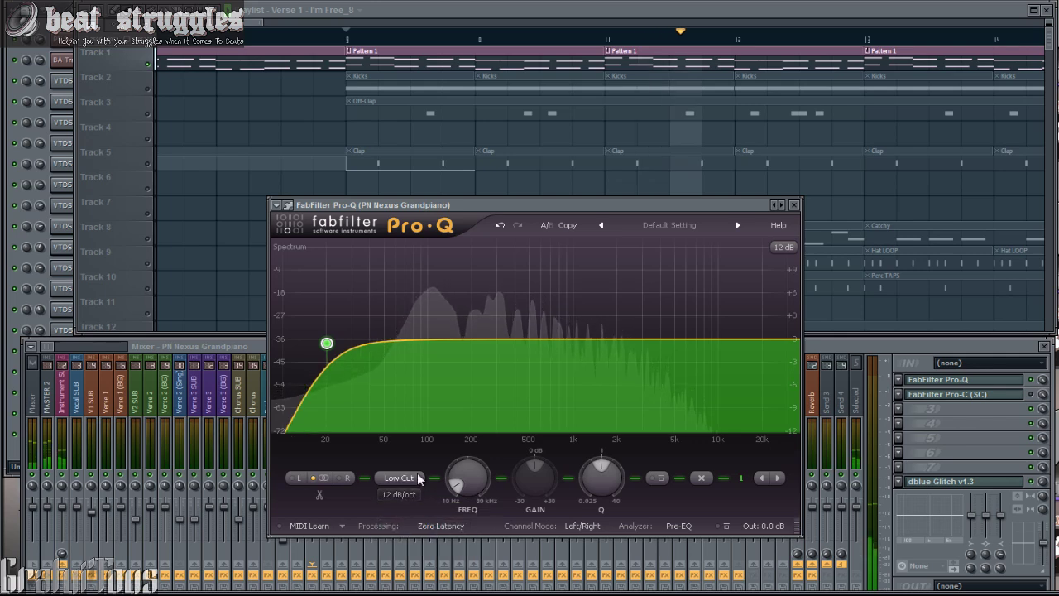
Set the low cut frequency to 45 Hz and add shallow bell cuts near 200 Hz and 2 kHz.
drag(476, 487, 475, 481)
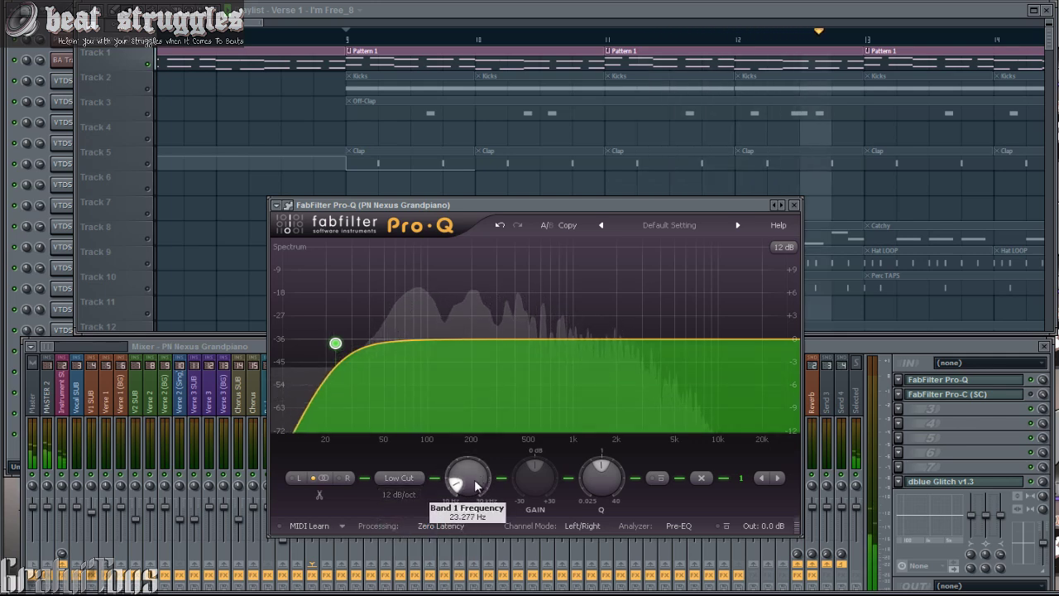
double_click(476, 485)
text(45)
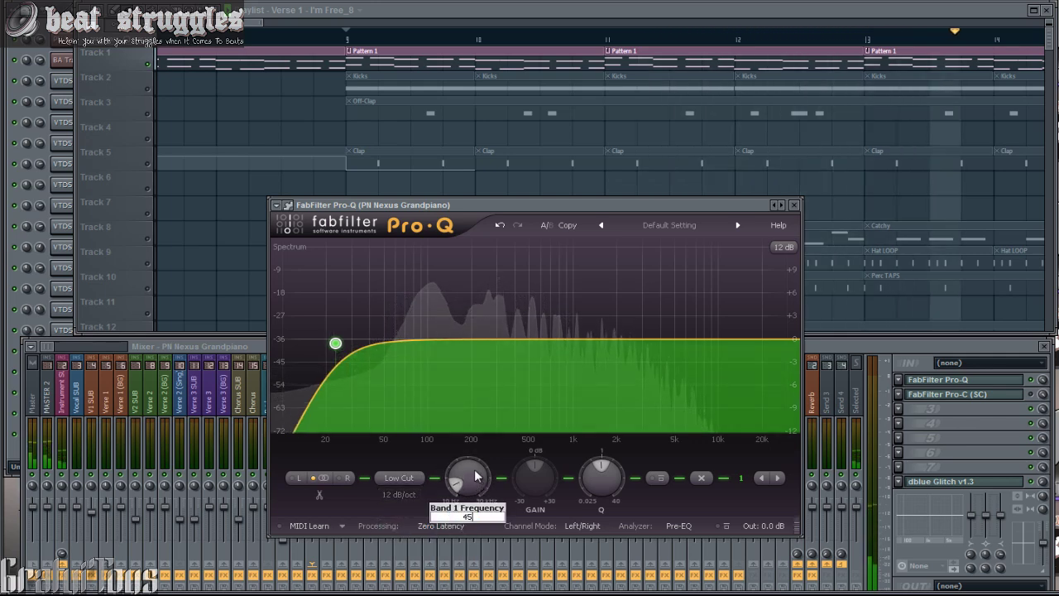
key(Return)
double_click(468, 359)
double_click(617, 349)
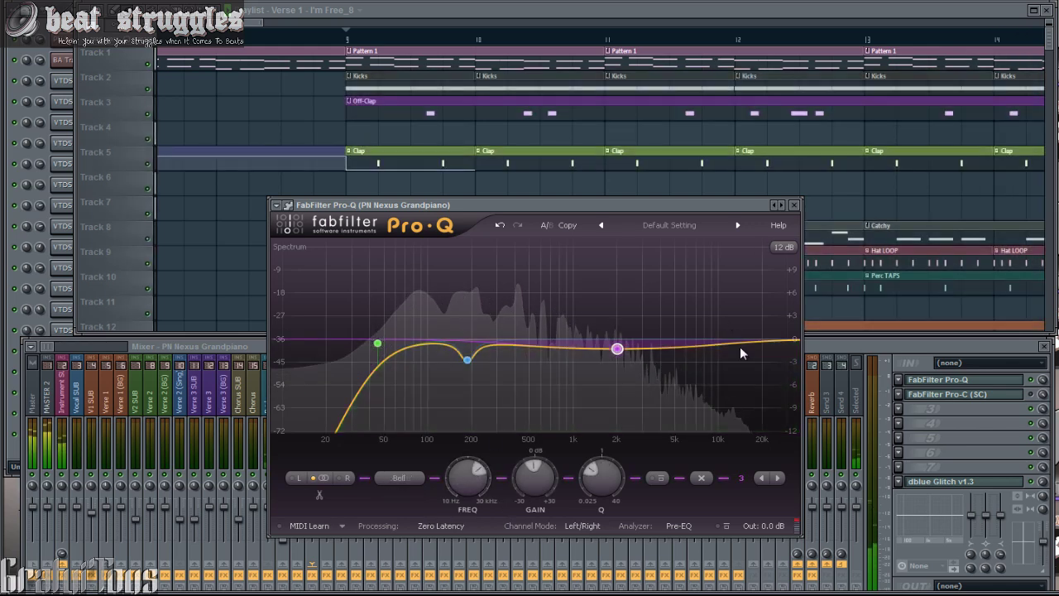
Compare the sound with the piano equalizer bypassed and active, and close the equalizer.
click(728, 526)
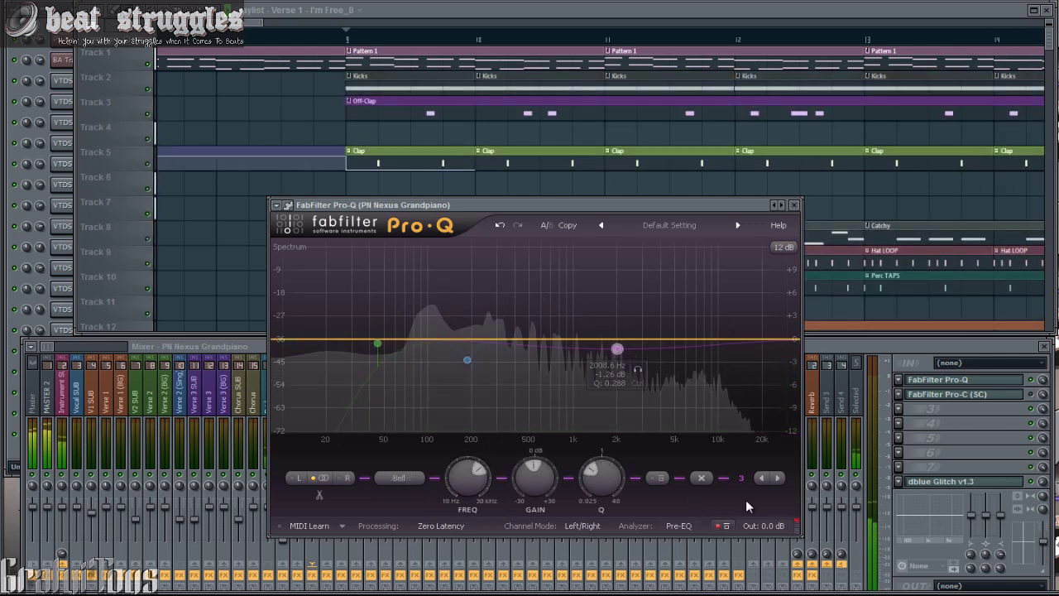
click(723, 526)
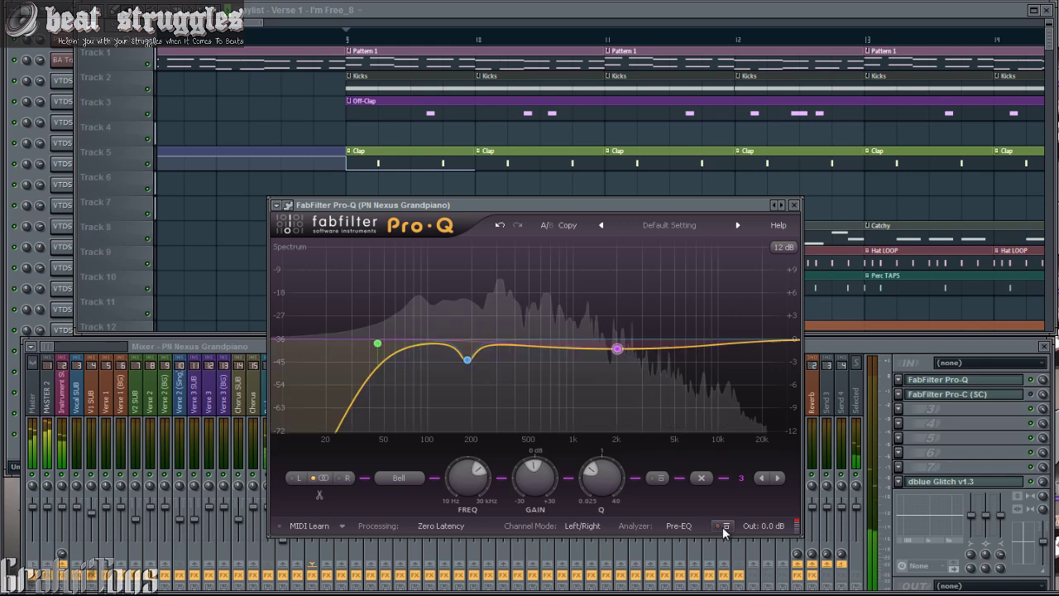
click(793, 205)
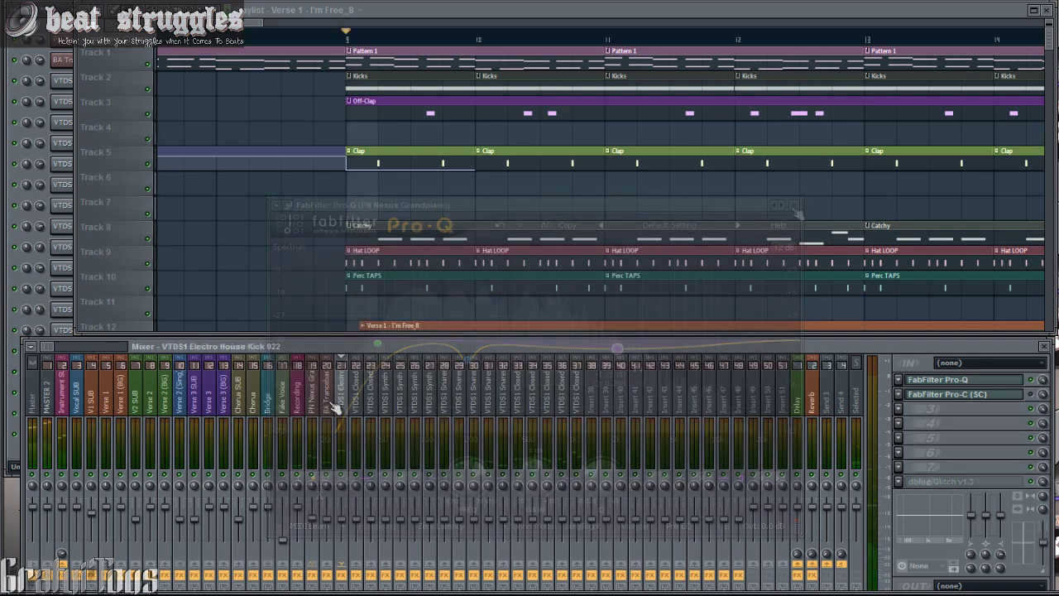
Open FabFilter Pro-Q on the BA Trancebass 19 track and add a low cut band at about 11 Hz during playback.
click(329, 401)
click(914, 379)
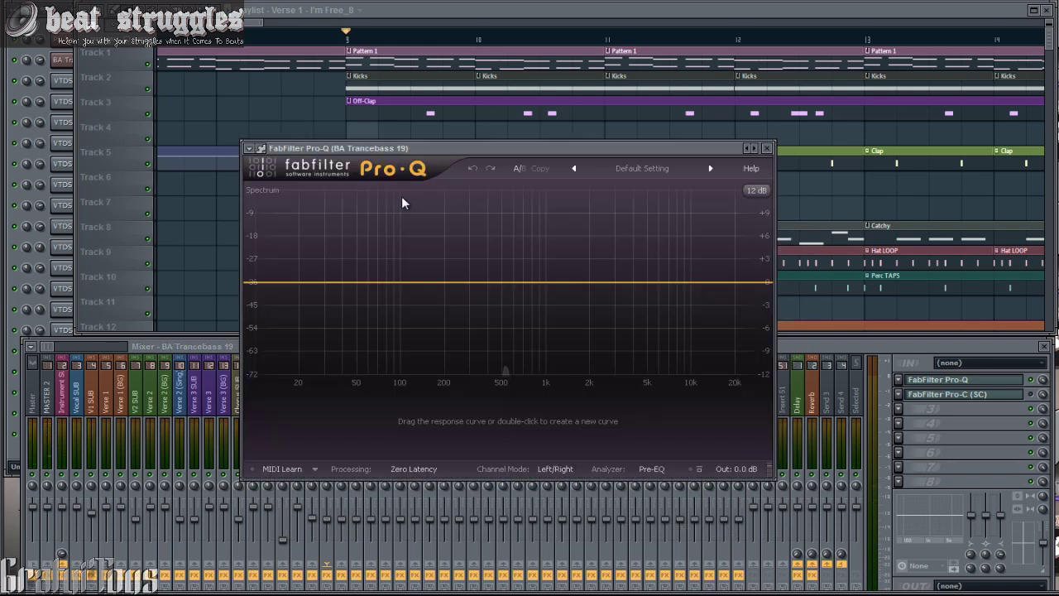
key(space)
double_click(262, 282)
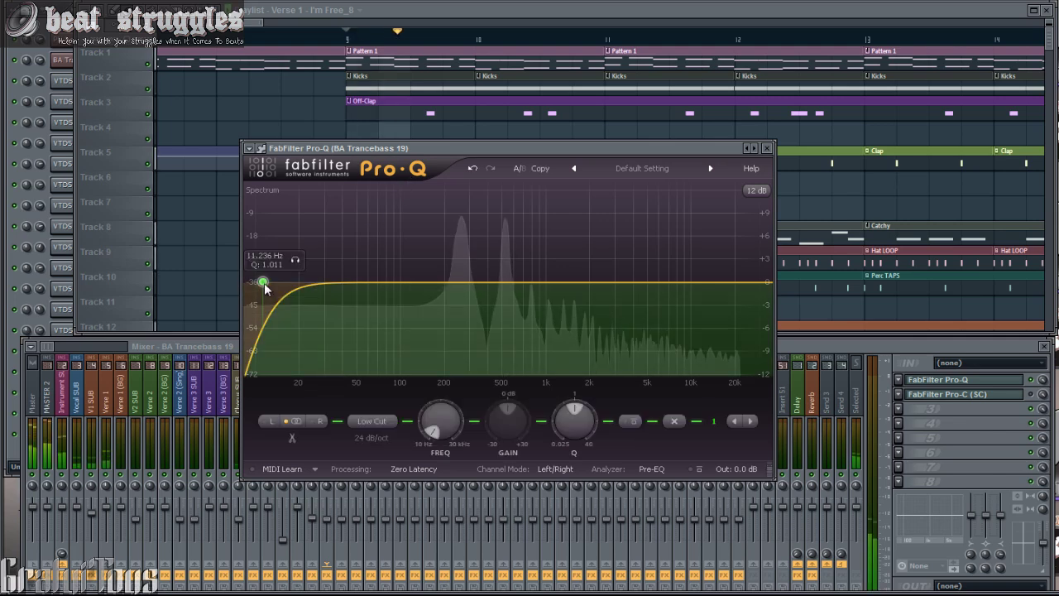
Raise the bass low cut to about 38 Hz, cut about 2 dB near 1260 Hz and add a slight boost near 5 kHz.
drag(439, 408, 442, 375)
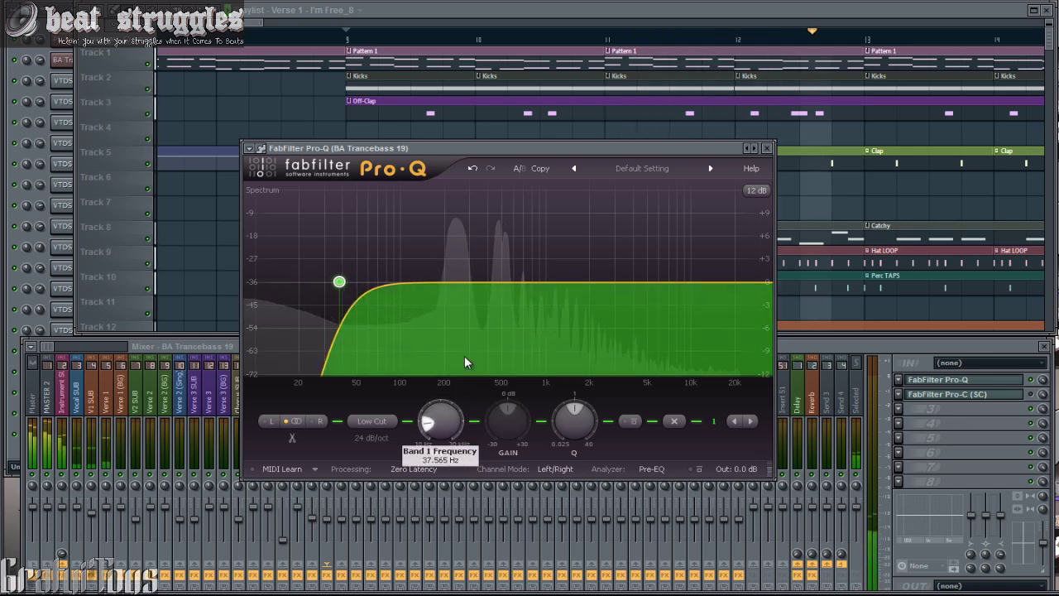
drag(546, 283, 561, 297)
right_click(556, 304)
click(565, 148)
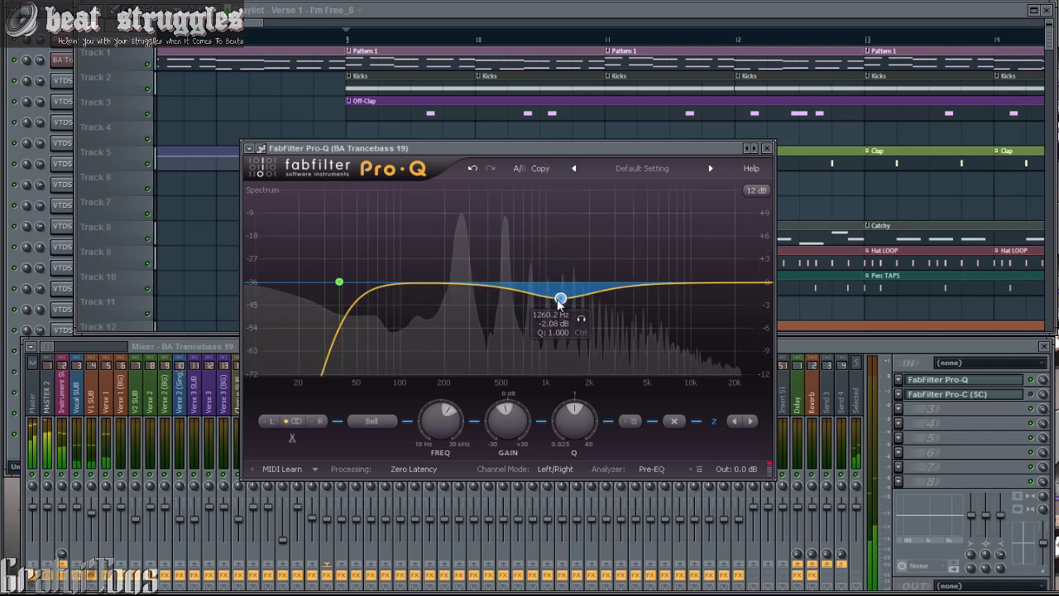
drag(648, 284, 648, 276)
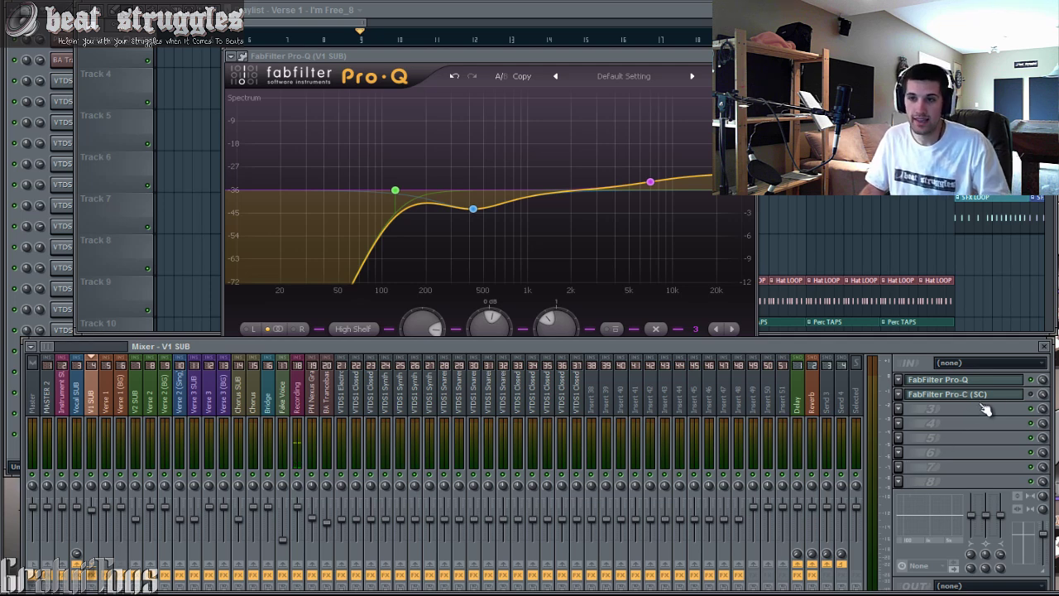
Move FabFilter Pro-C (SC) above Pro-Q in the V1 SUB effect chain and audition the verse from bar 9.
scroll(993, 400, up, 1)
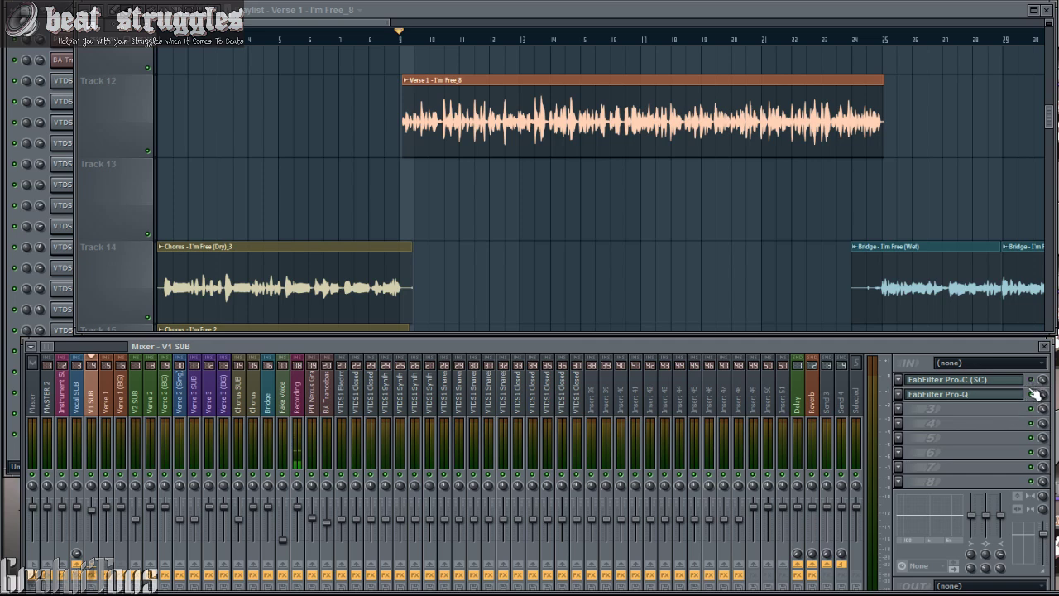
key(space)
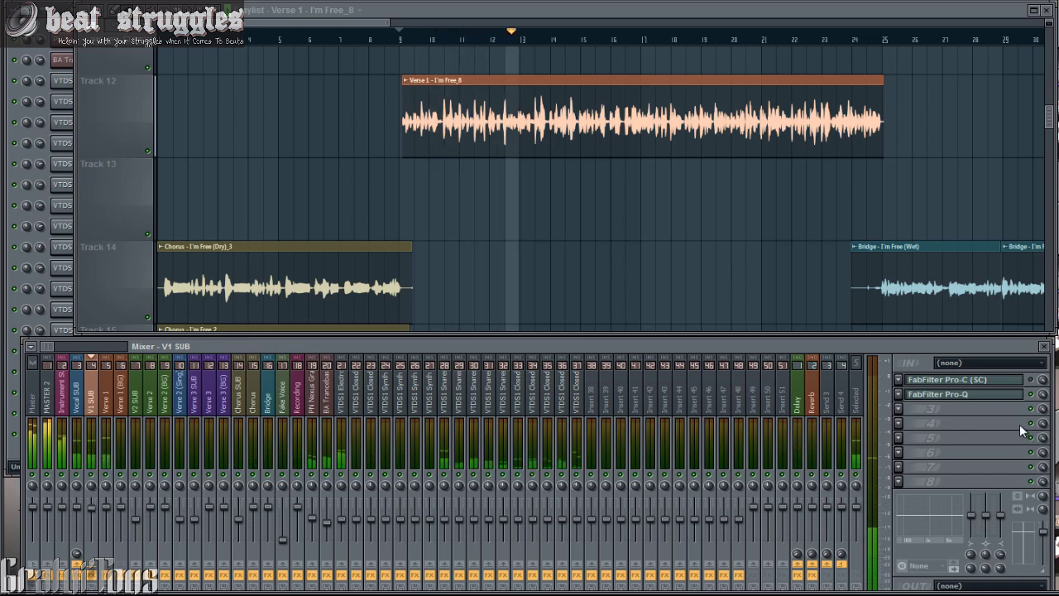
key(space)
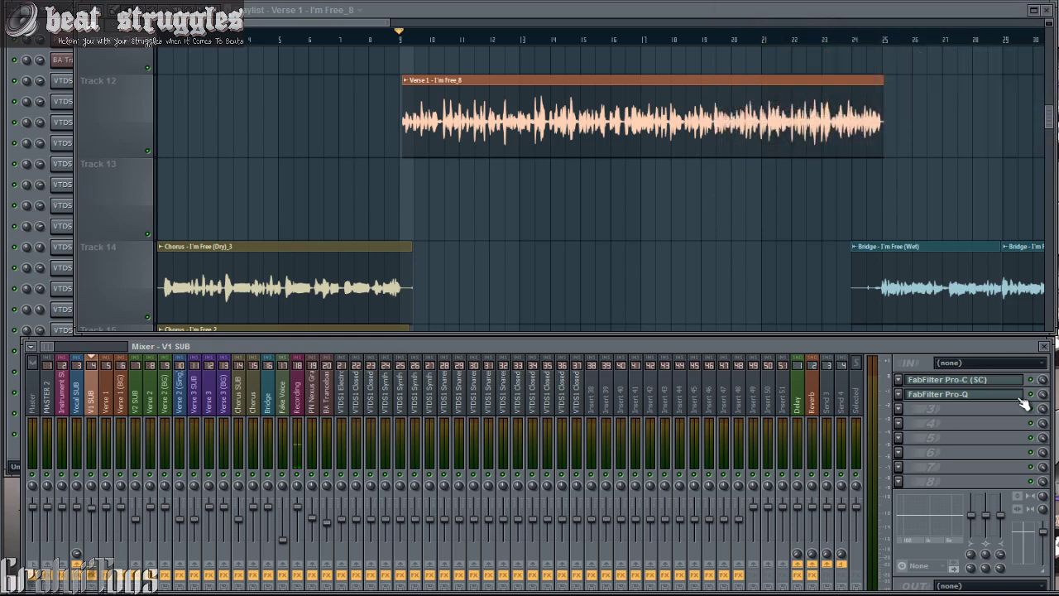
Open FabFilter Pro-C on the V1 SUB track and examine its threshold, attack and release settings.
click(979, 397)
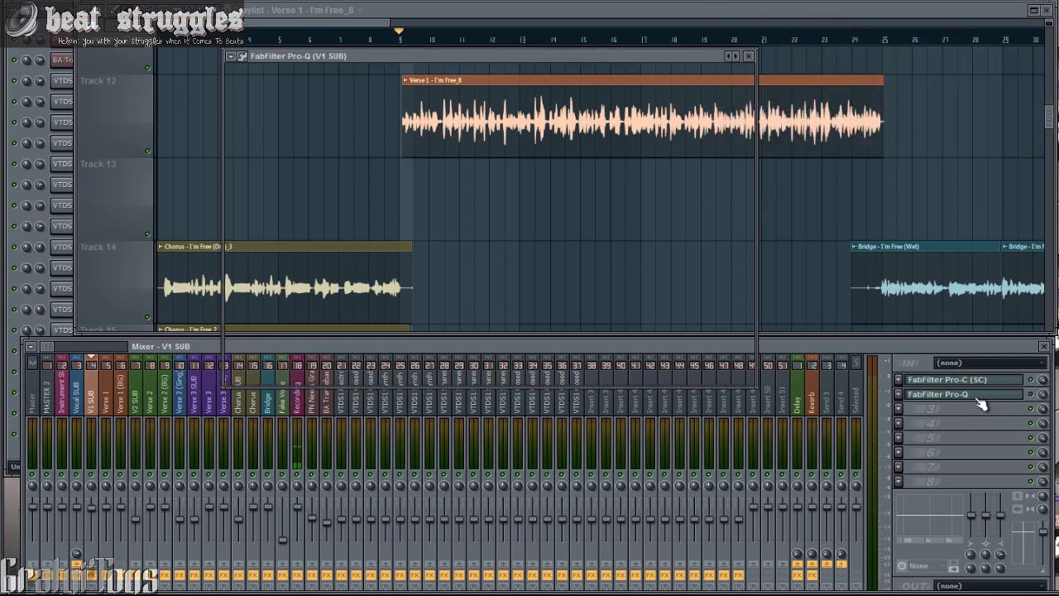
click(979, 397)
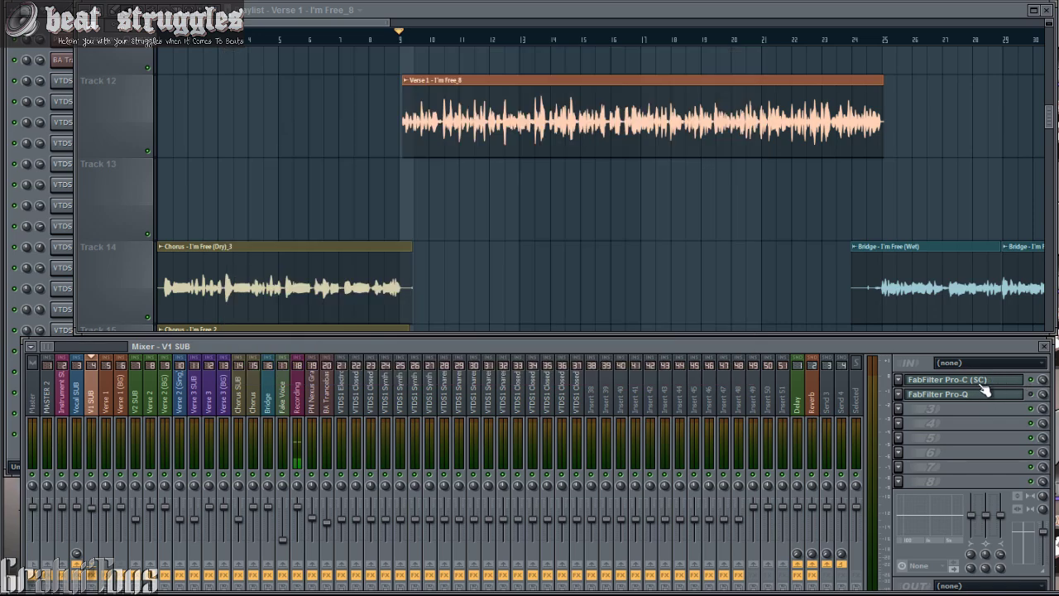
click(1007, 380)
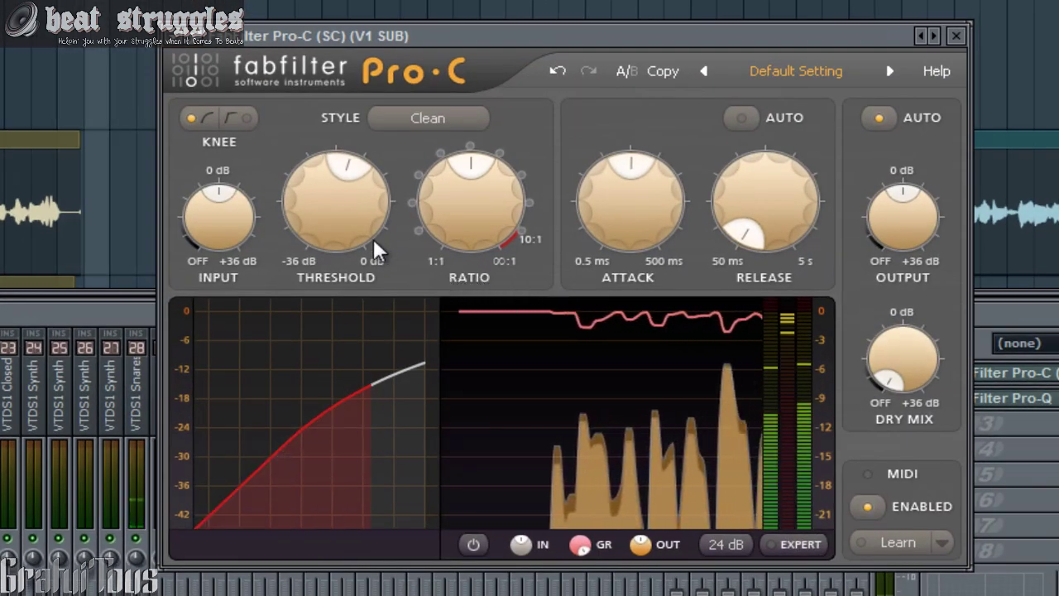
mouse_move(348, 228)
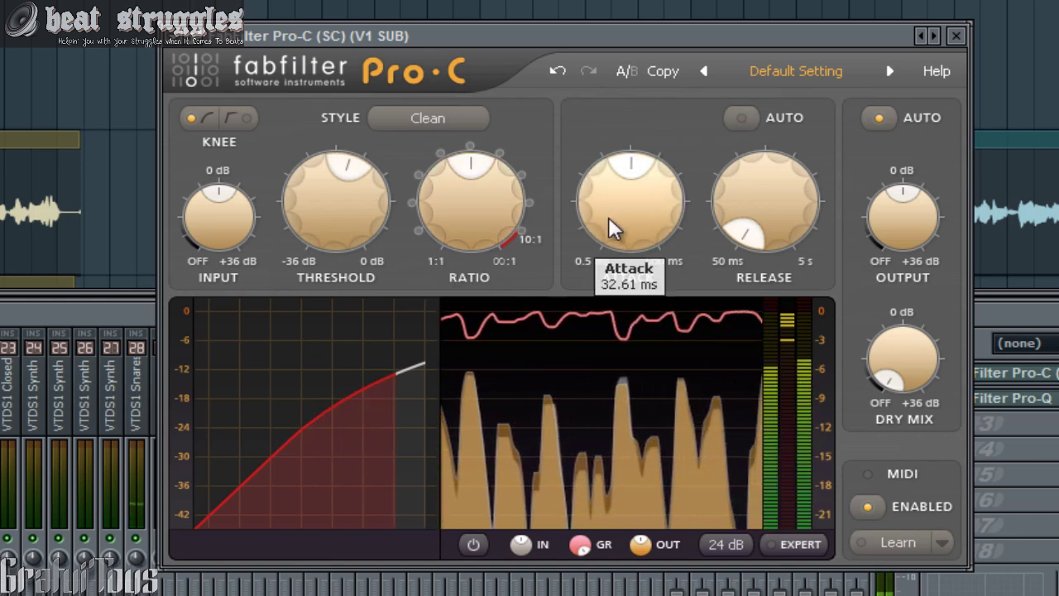
drag(736, 208, 766, 232)
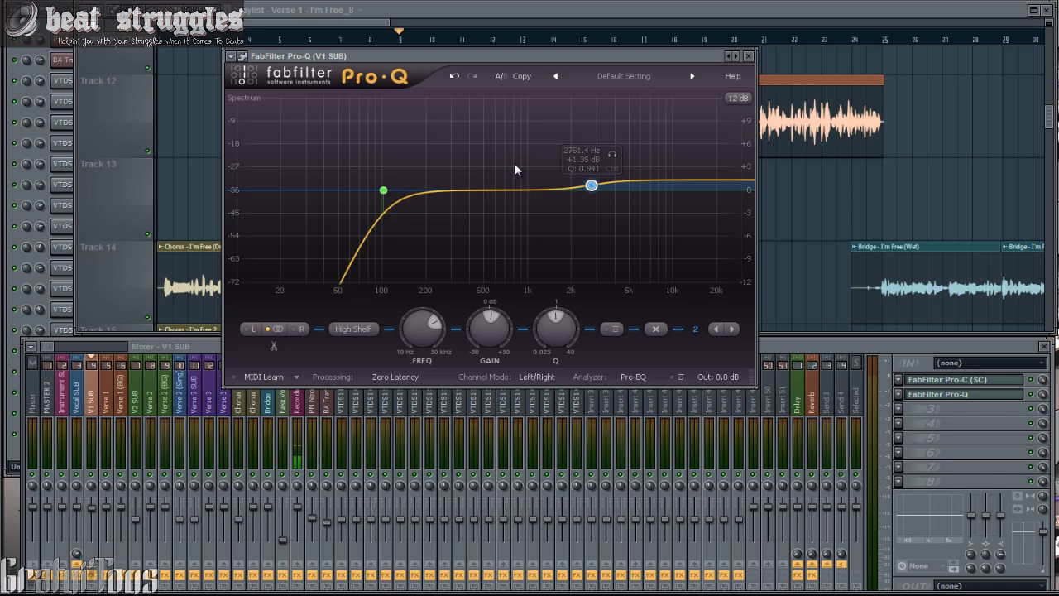
Add a shallow cut at about 260 Hz to the V1 SUB track's Pro-Q curve during playback.
drag(491, 56, 494, 56)
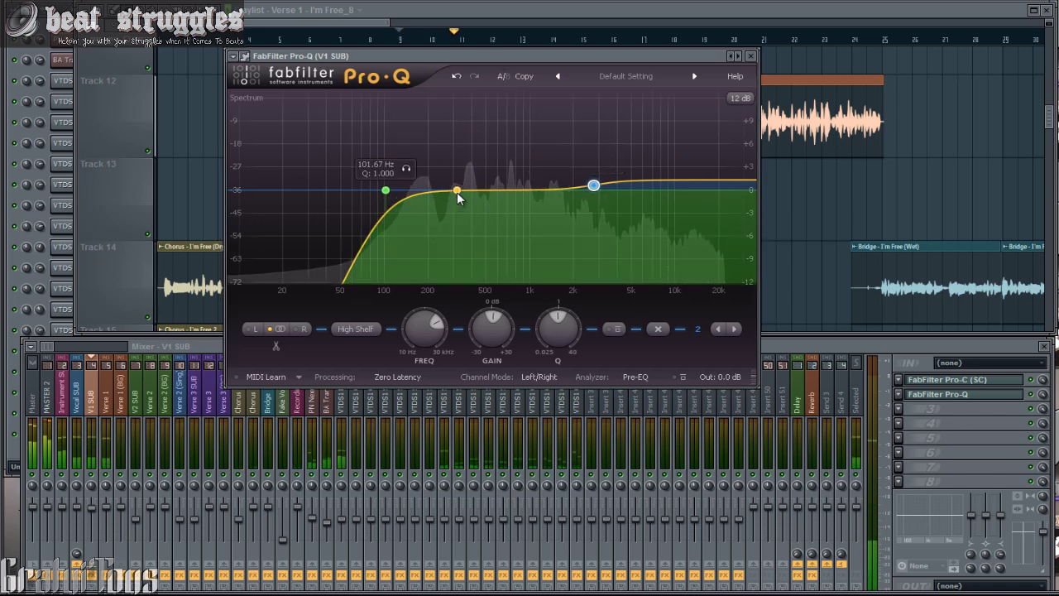
mouse_move(457, 190)
mouse_down()
mouse_move(470, 190)
mouse_move(445, 202)
mouse_up()
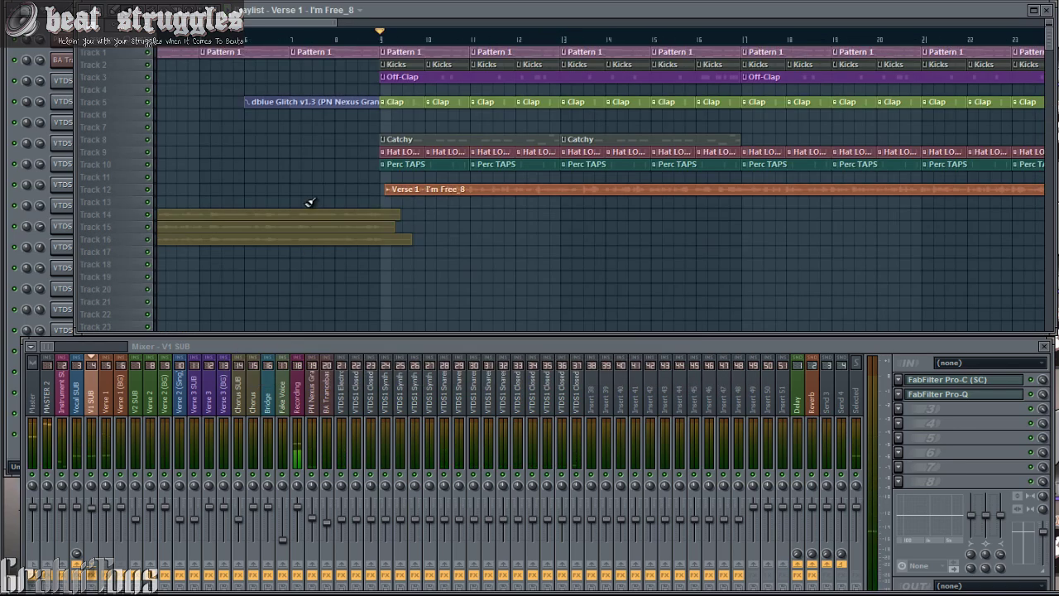
Solo the Kicks track and, in Pro-Q on VTDS1 Electro House Kick 022, add a low shelf cut of about 5.4 dB at 10 Hz.
right_click(148, 66)
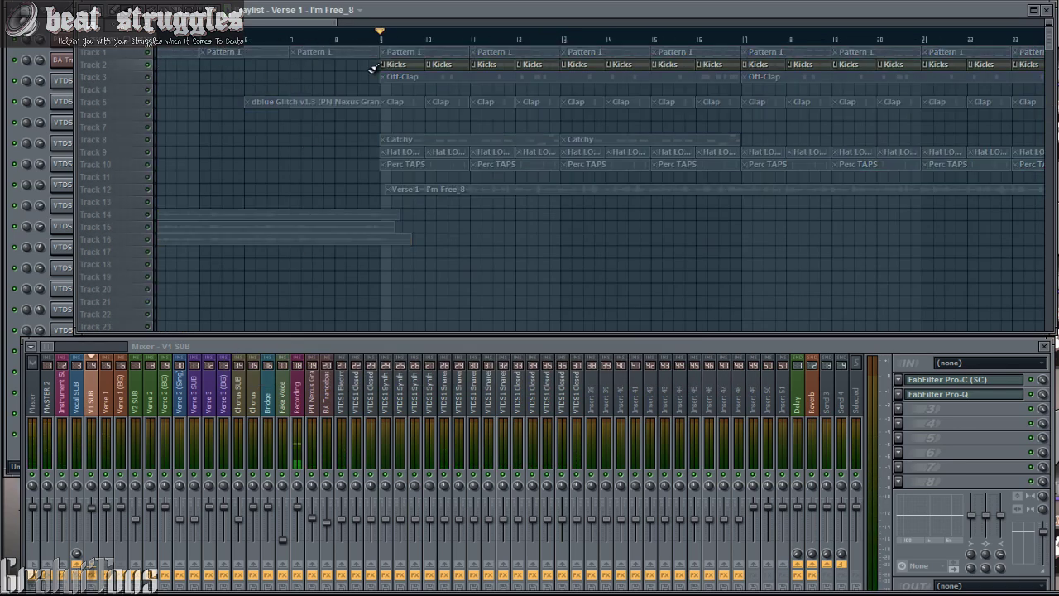
click(351, 414)
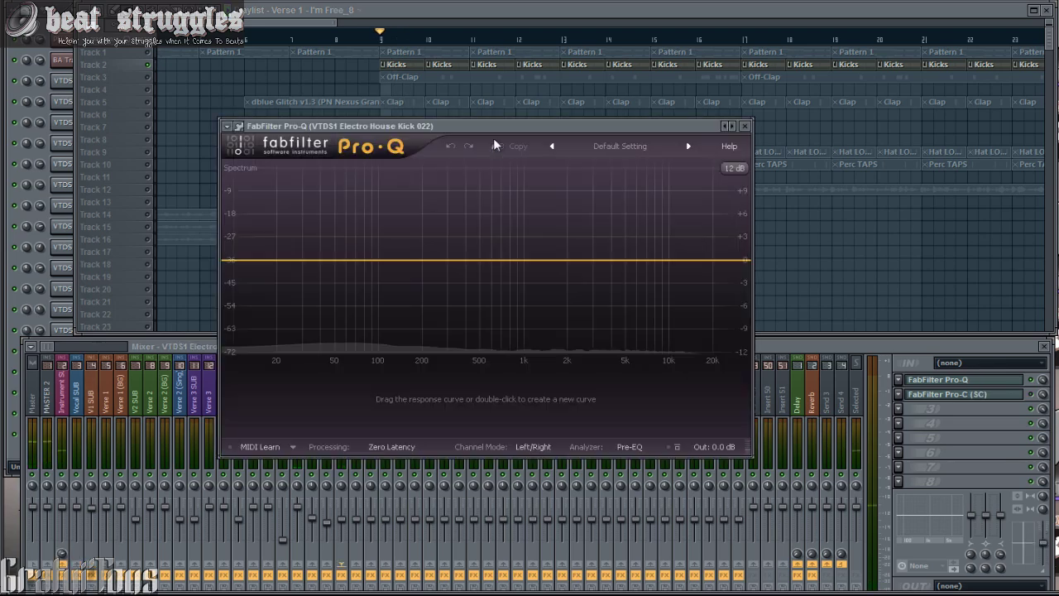
double_click(234, 262)
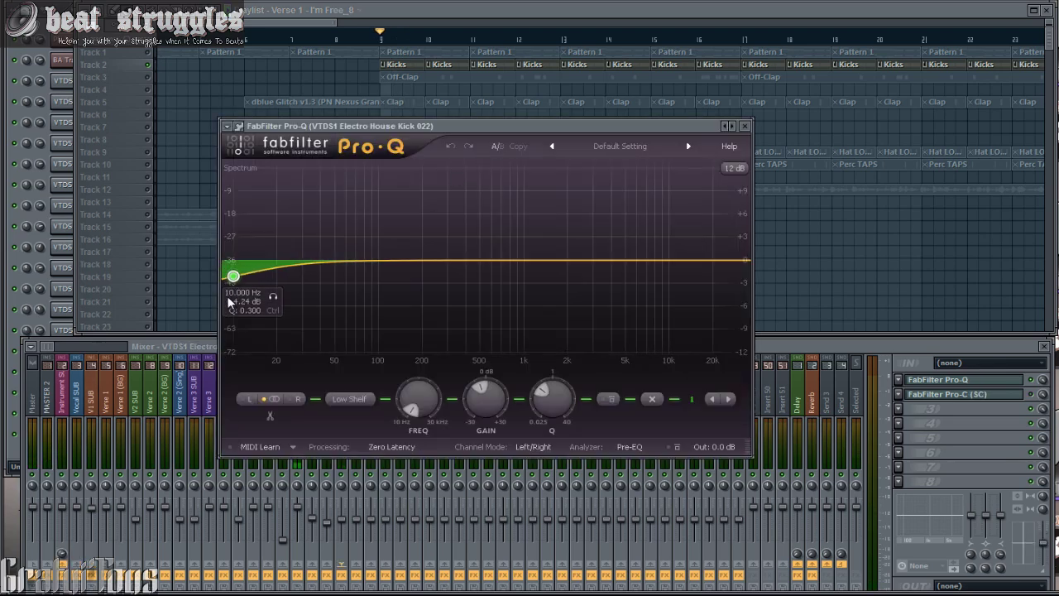
key(space)
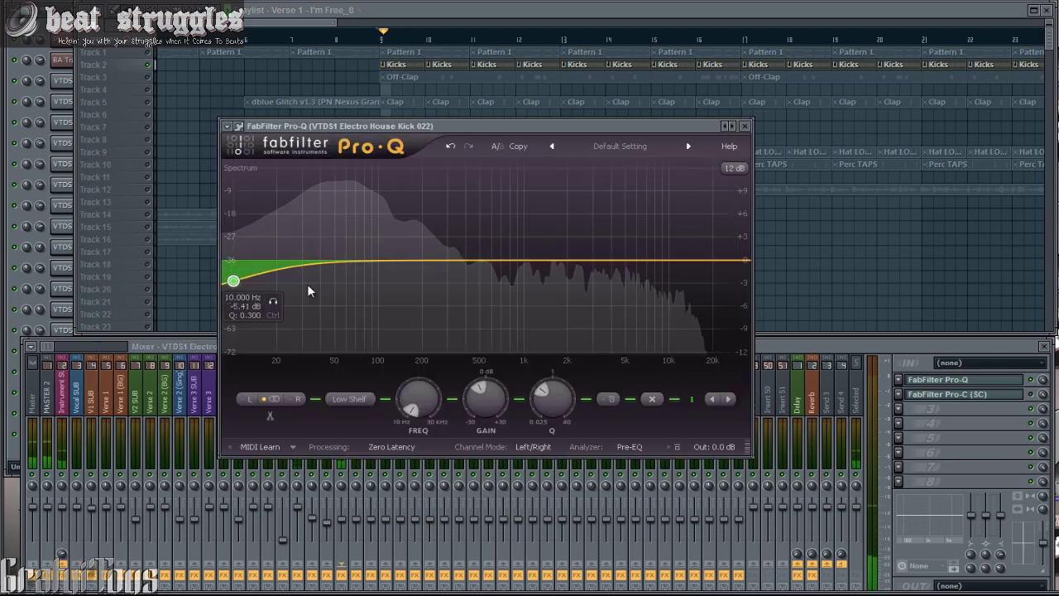
Boost the kick about 0.9 dB near 124 Hz, cut about 2.5 dB near 180 Hz and slightly lift the highs, comparing against bypass.
double_click(390, 253)
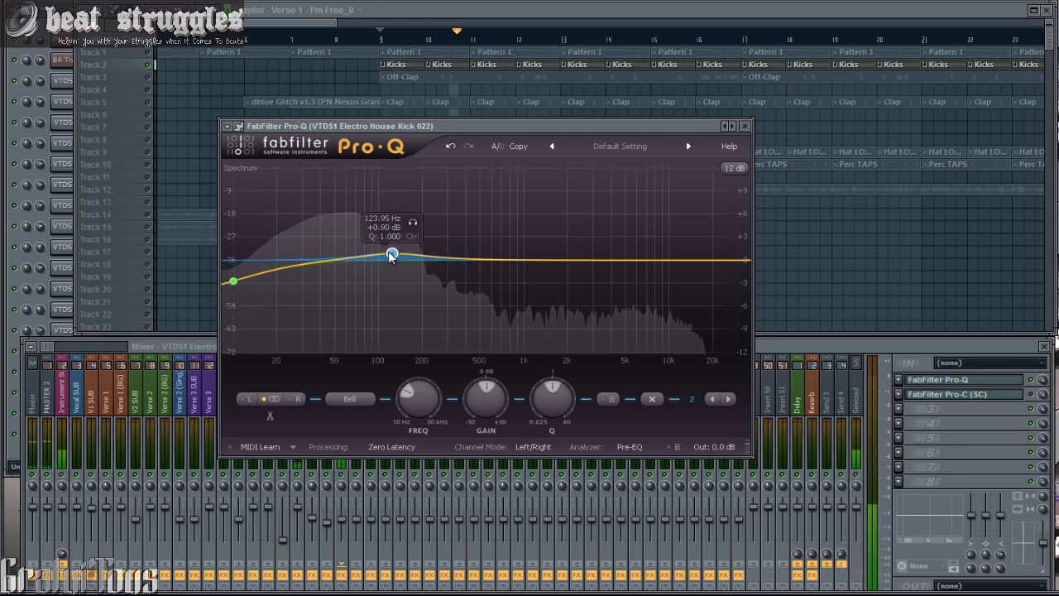
drag(439, 261, 419, 288)
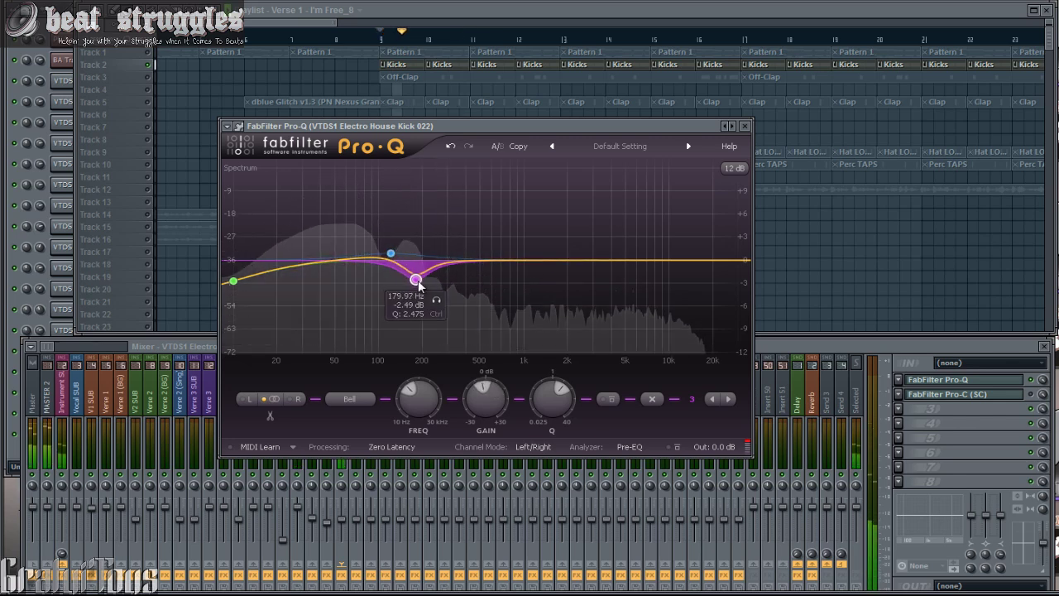
click(674, 447)
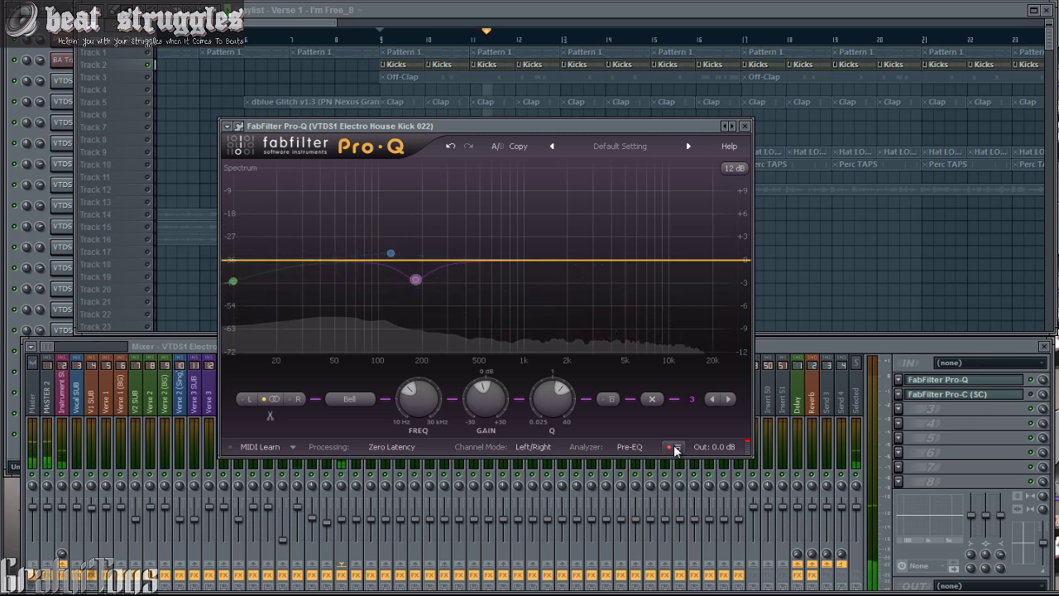
click(674, 447)
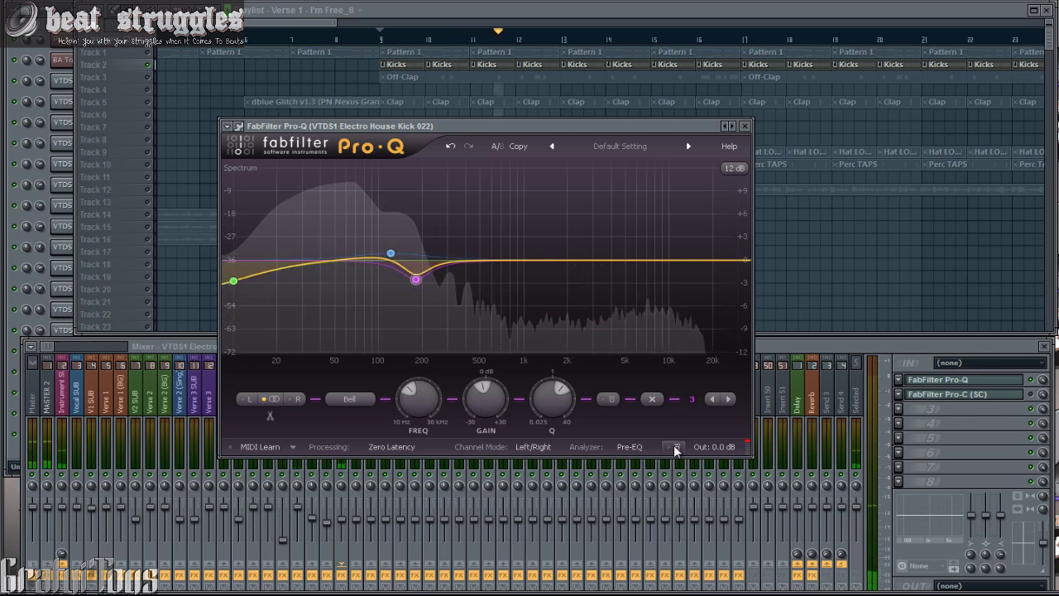
click(692, 261)
drag(692, 261, 650, 256)
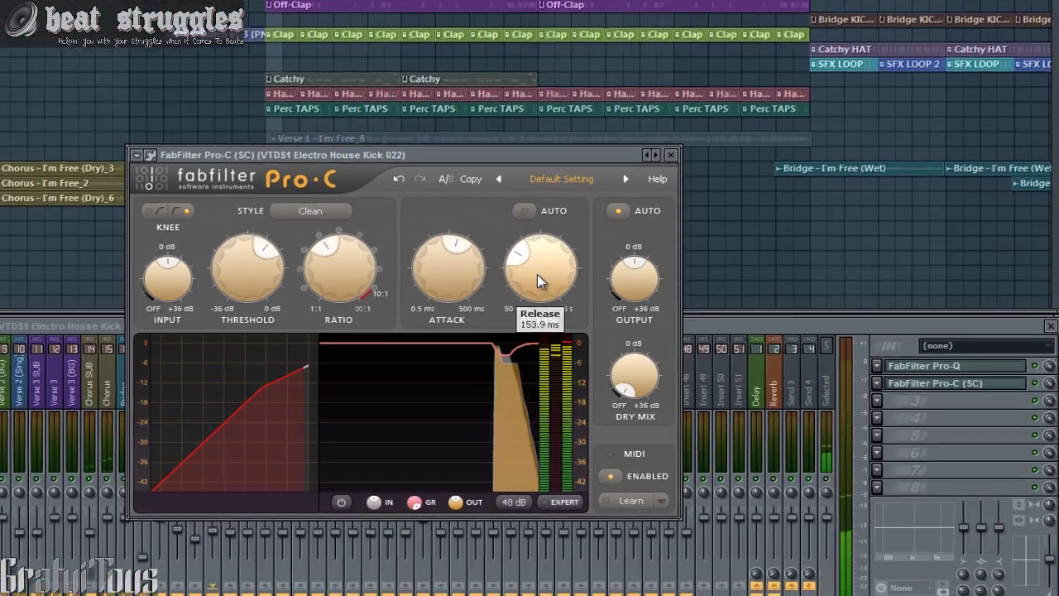
Set the kick compressor's attack to about 58 ms and lengthen its release while listening to the kick.
drag(450, 281, 450, 268)
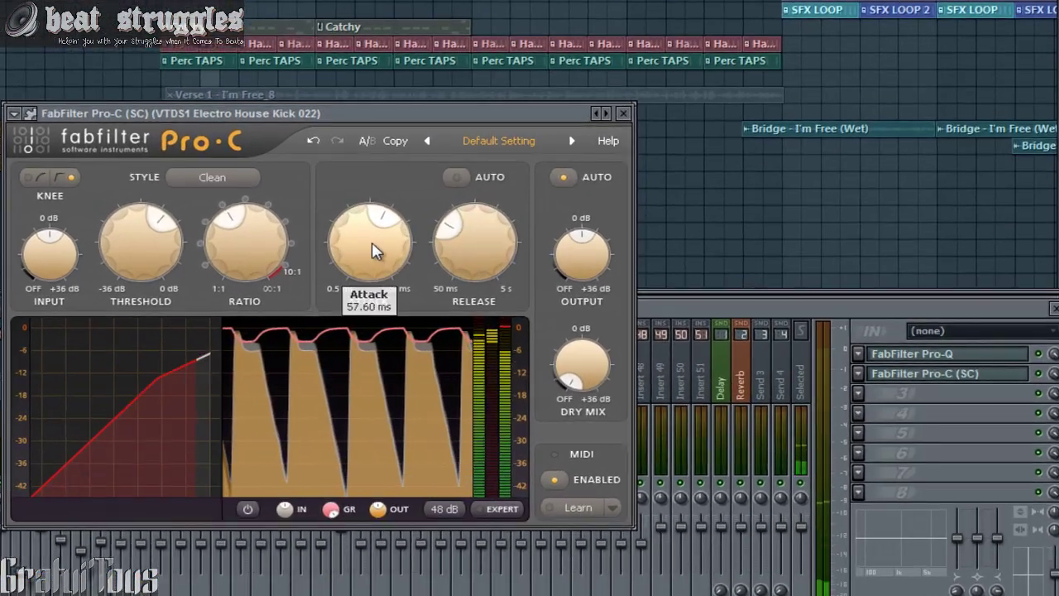
click(1047, 379)
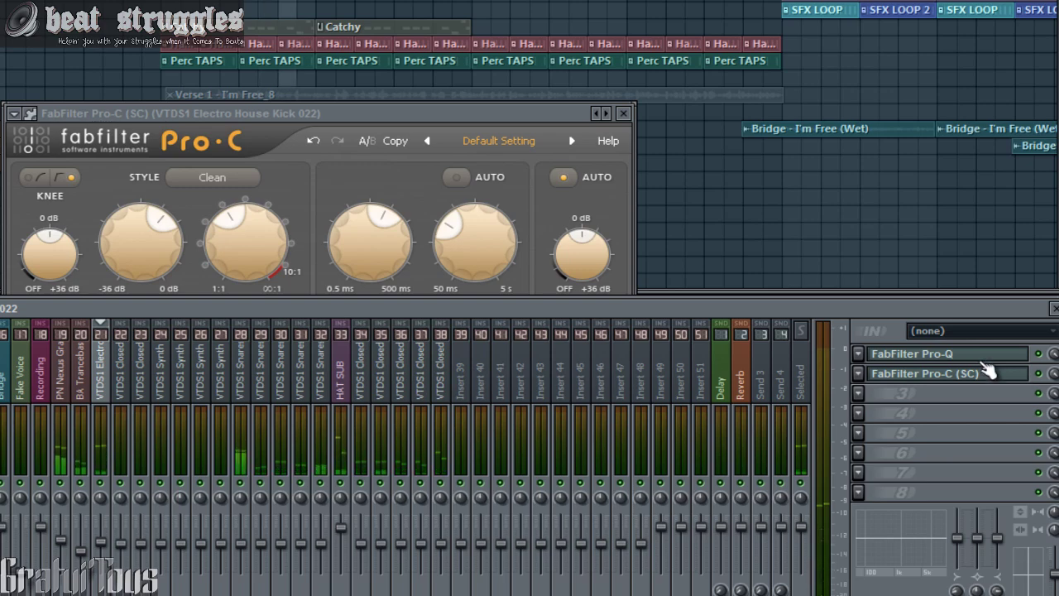
click(418, 192)
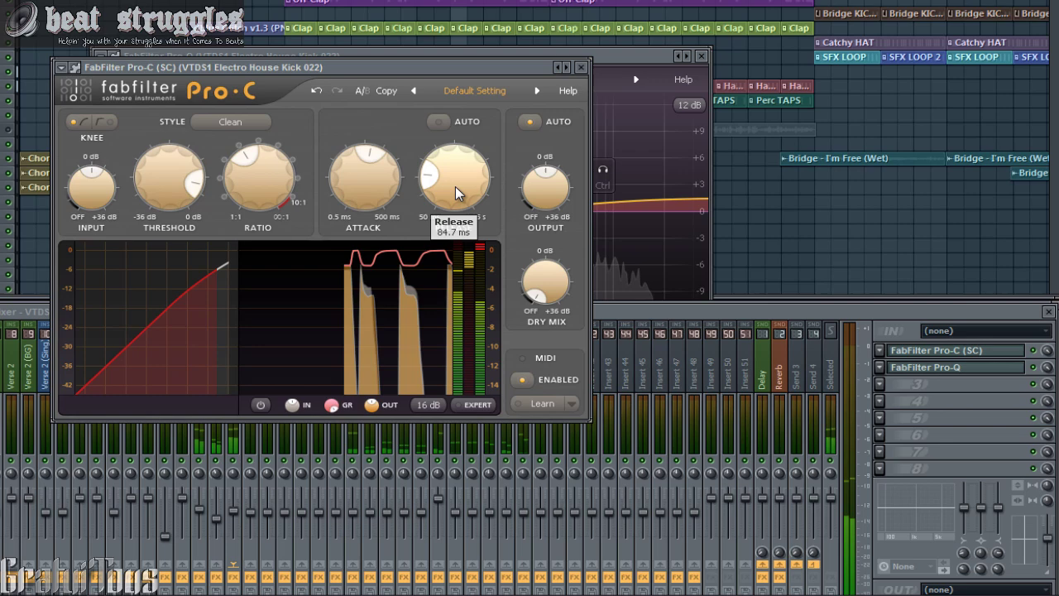
drag(455, 187, 461, 156)
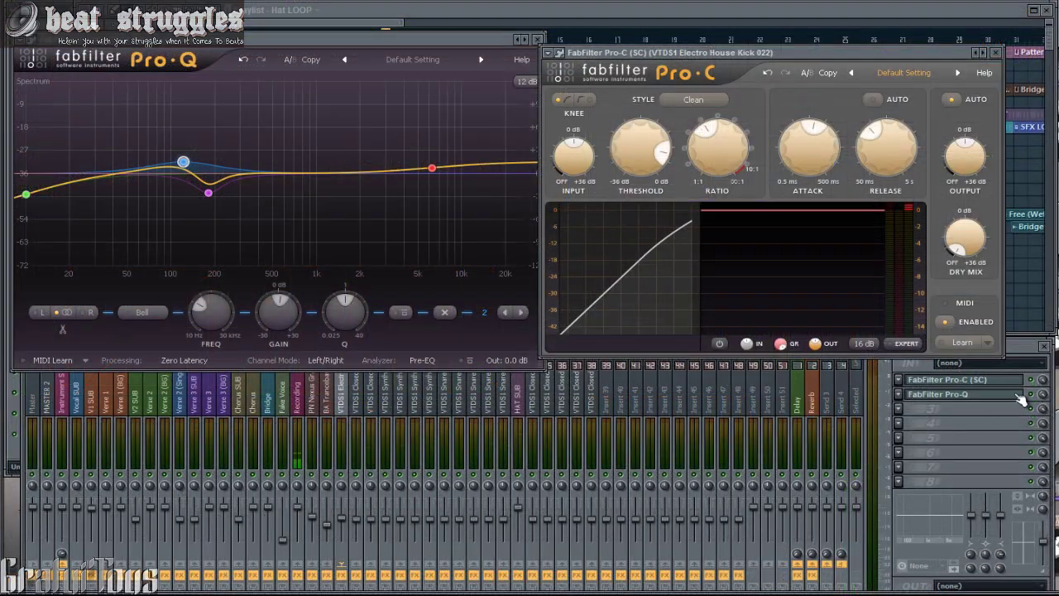
click(1036, 395)
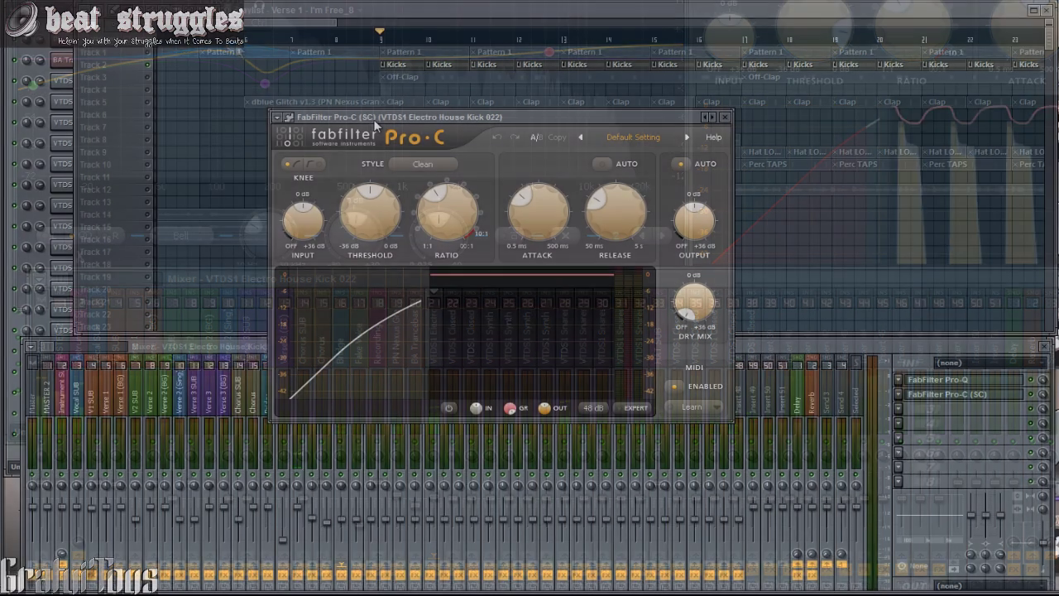
Move the kick's Pro-C window clear of the playlist and audition only the Pattern 1 and Kicks tracks together.
drag(379, 120, 459, 265)
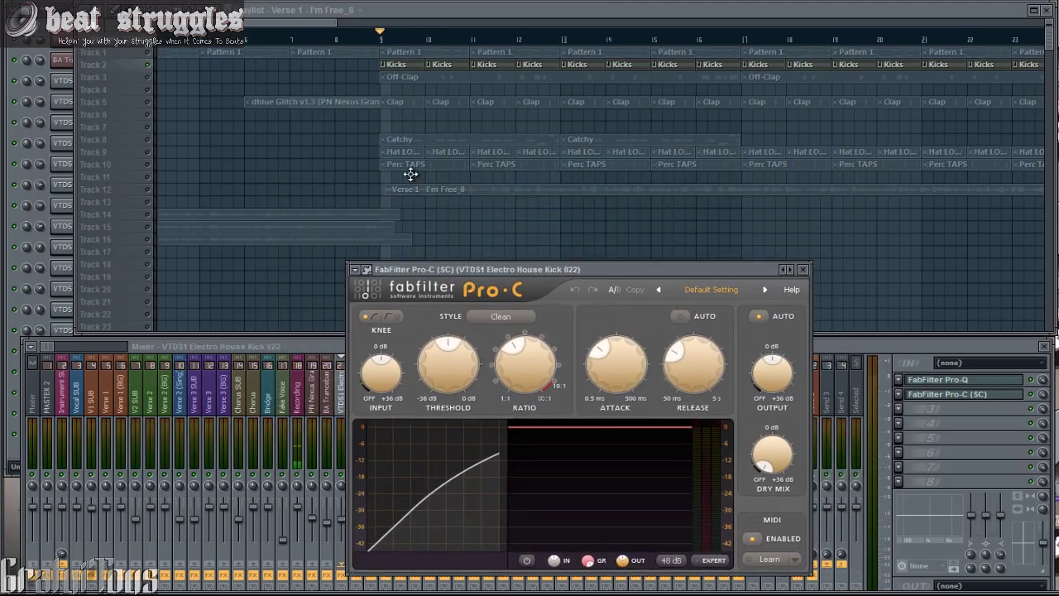
click(154, 56)
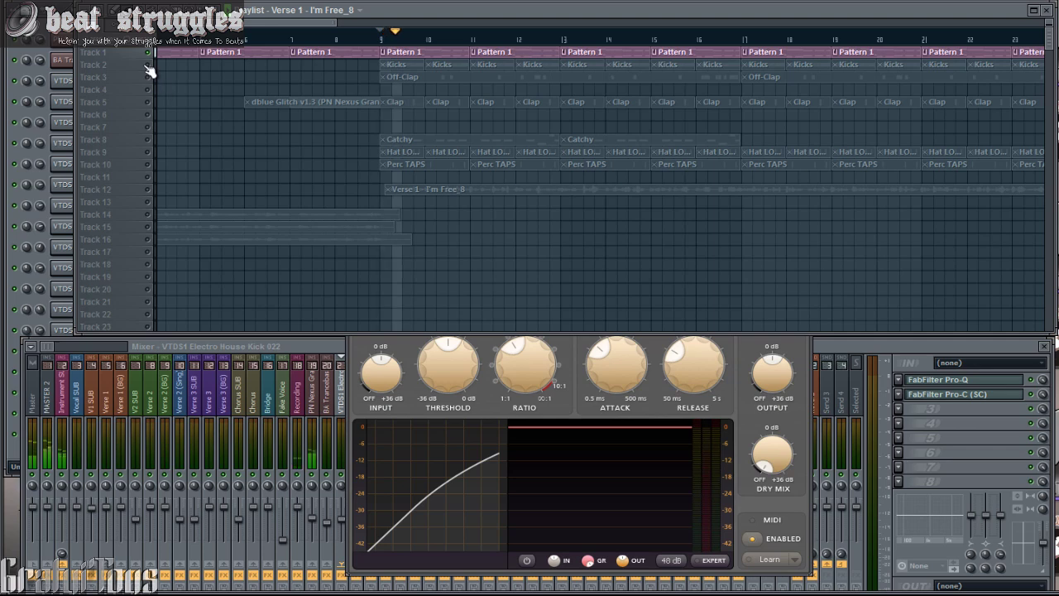
click(147, 67)
key(space)
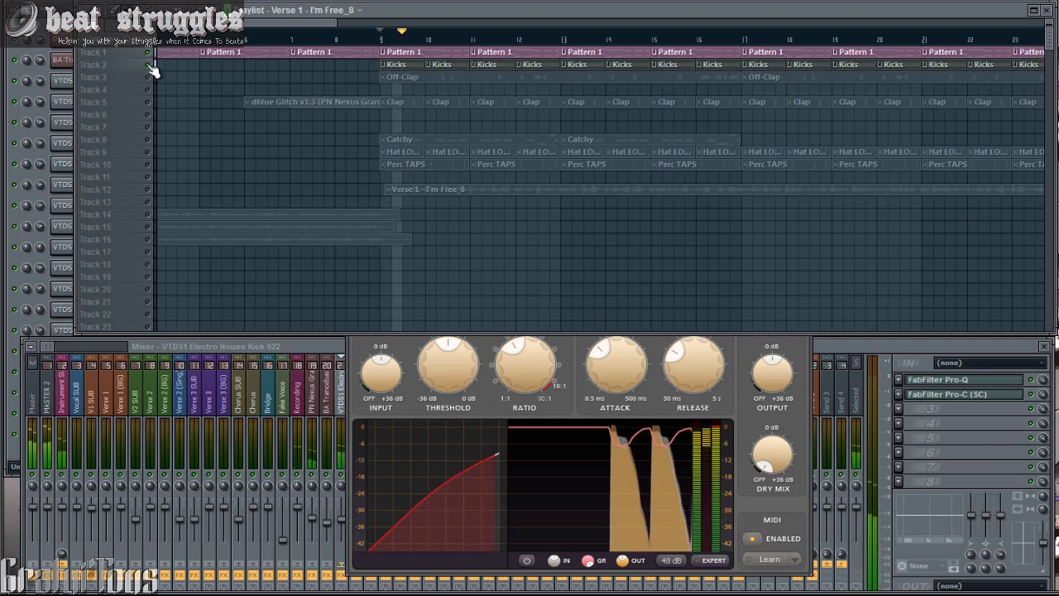
Unmute the Off-Clap, Clap and Catchy tracks and play them together with Pattern 1 and the kicks.
key(space)
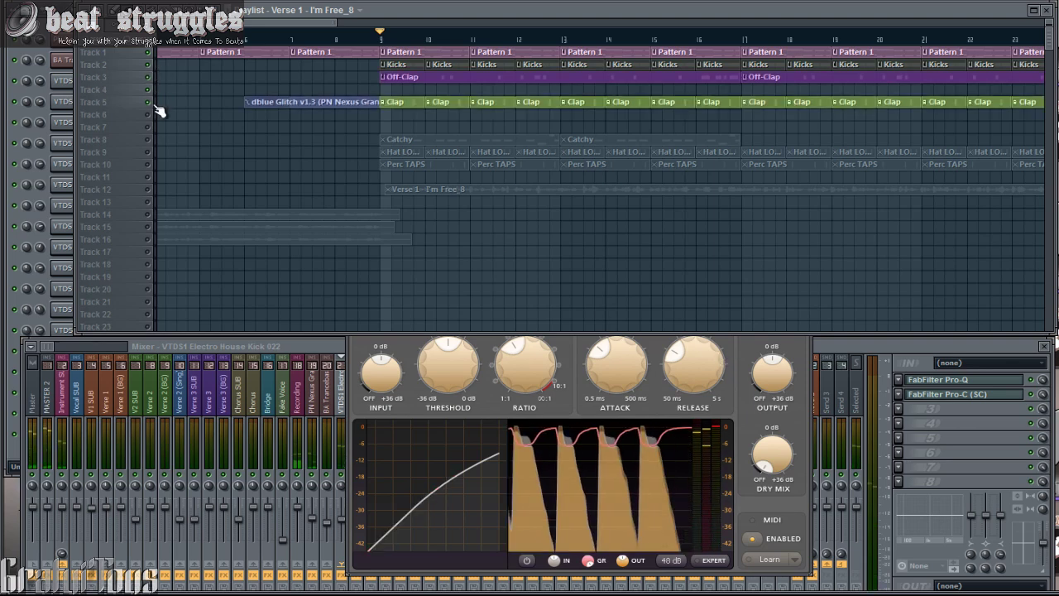
key(space)
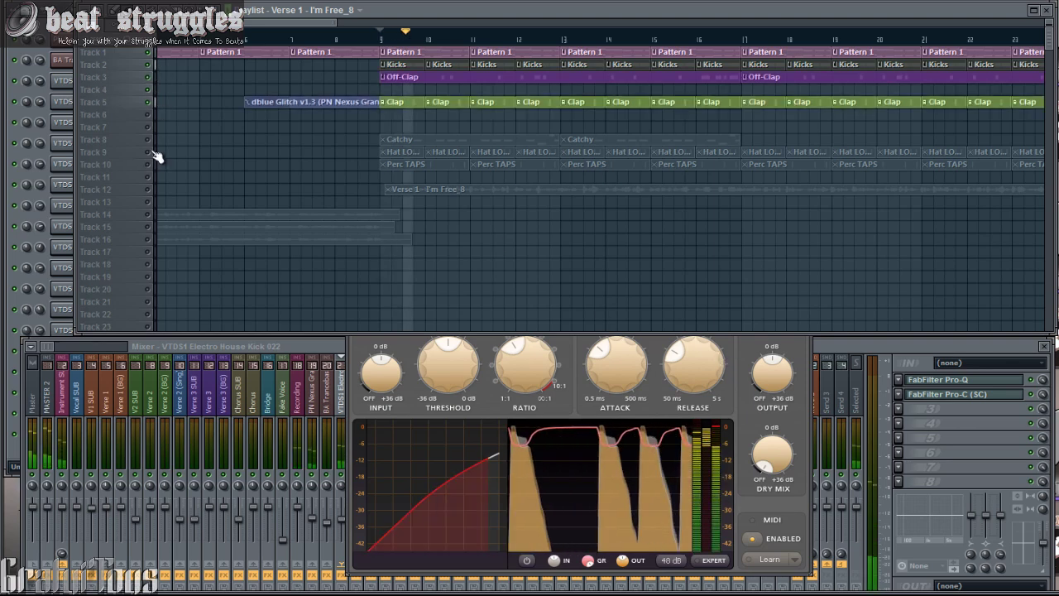
click(148, 140)
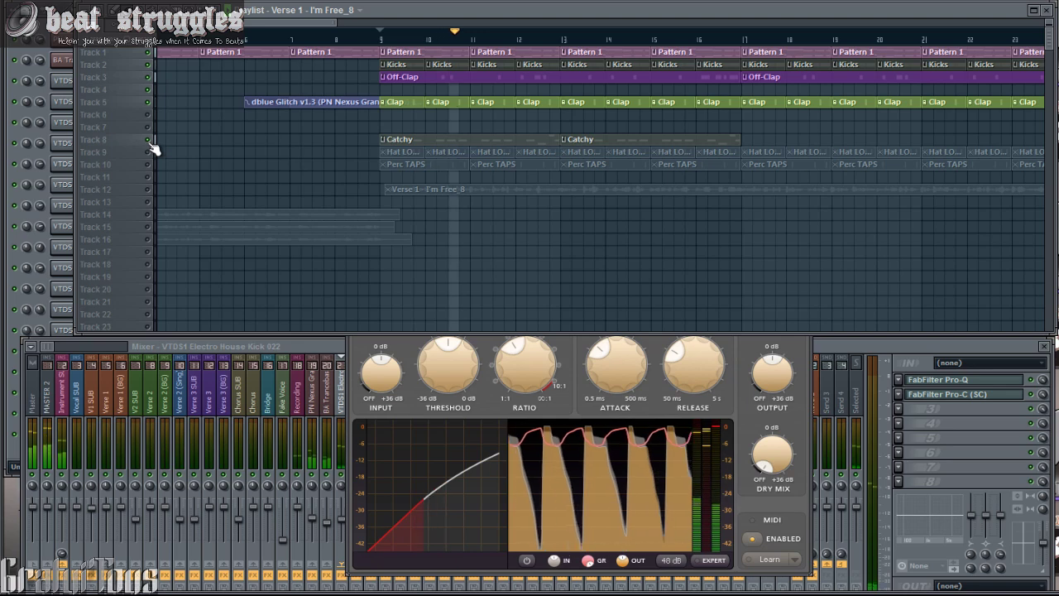
Select the BA Trancebass mixer track and unmute the Hat LOOP and Perc TAPS playlist tracks during playback.
click(258, 346)
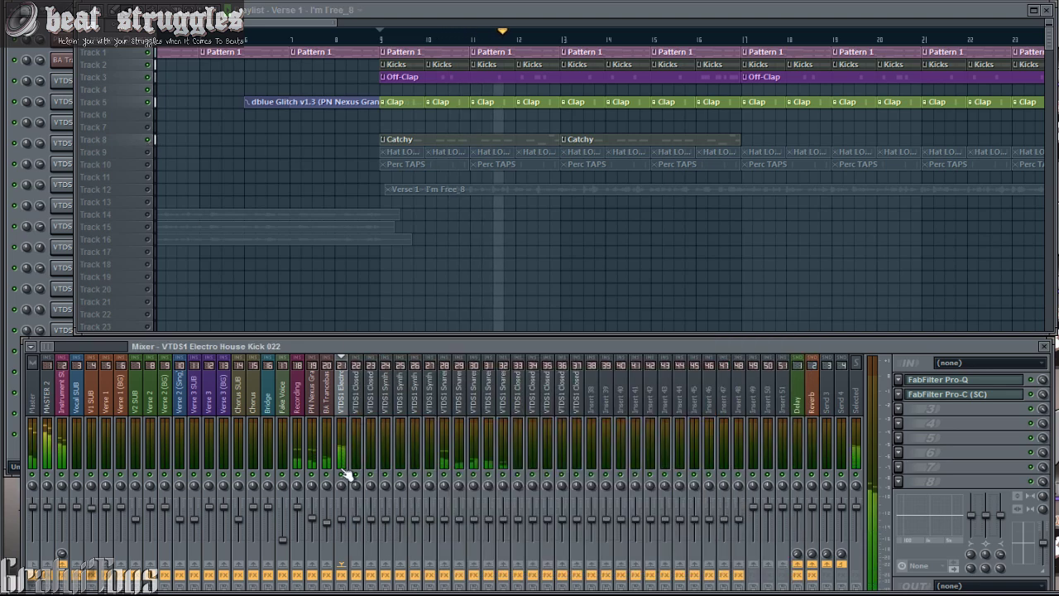
click(333, 528)
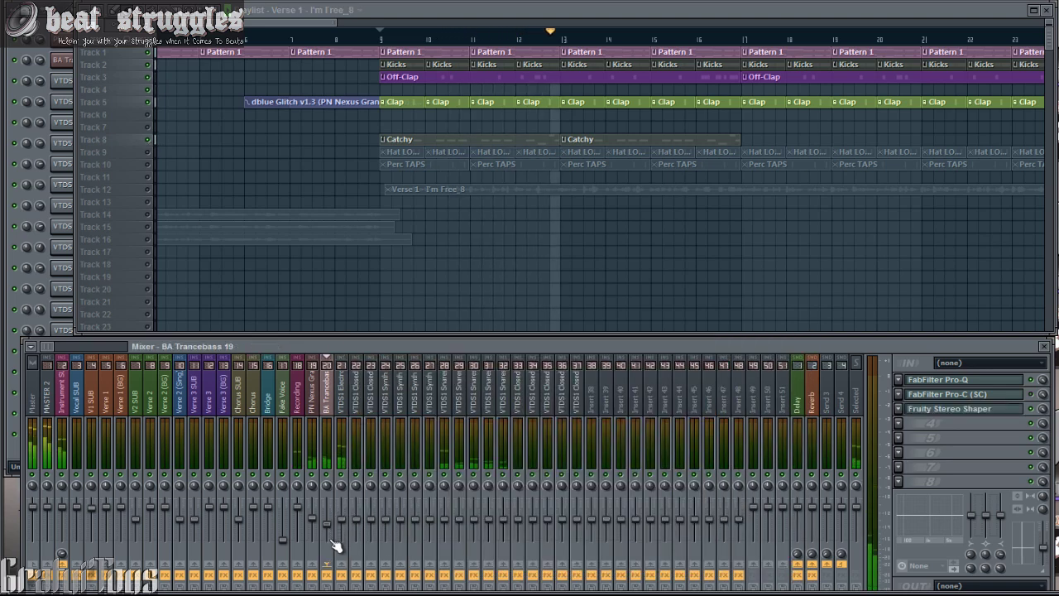
click(150, 152)
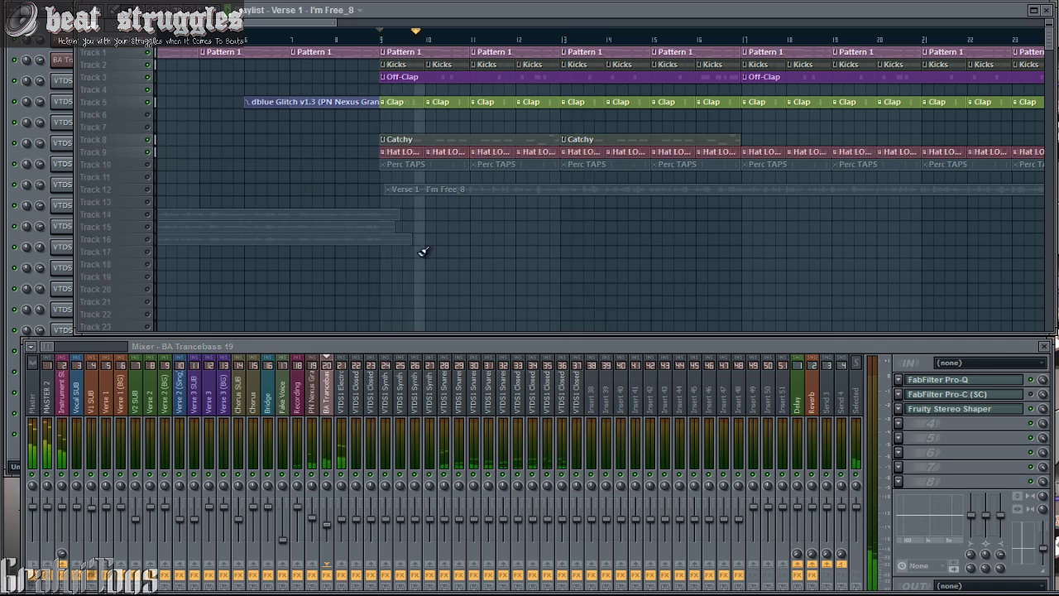
right_click(149, 165)
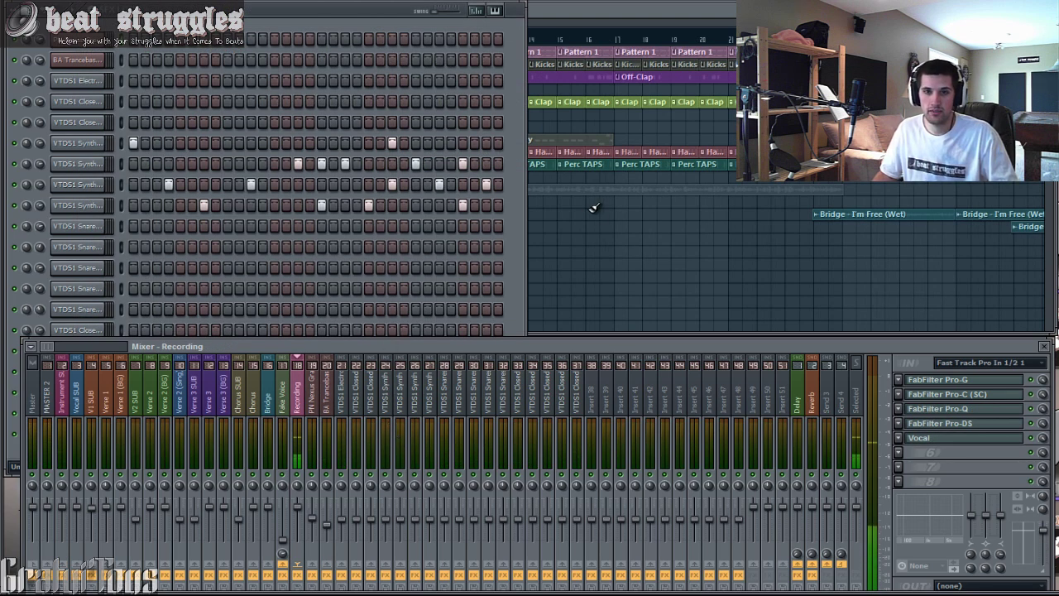
Name the empty Insert 38 mixer track HAT SUB and move it directly ahead of the first closed hi-hat track.
right_click(595, 209)
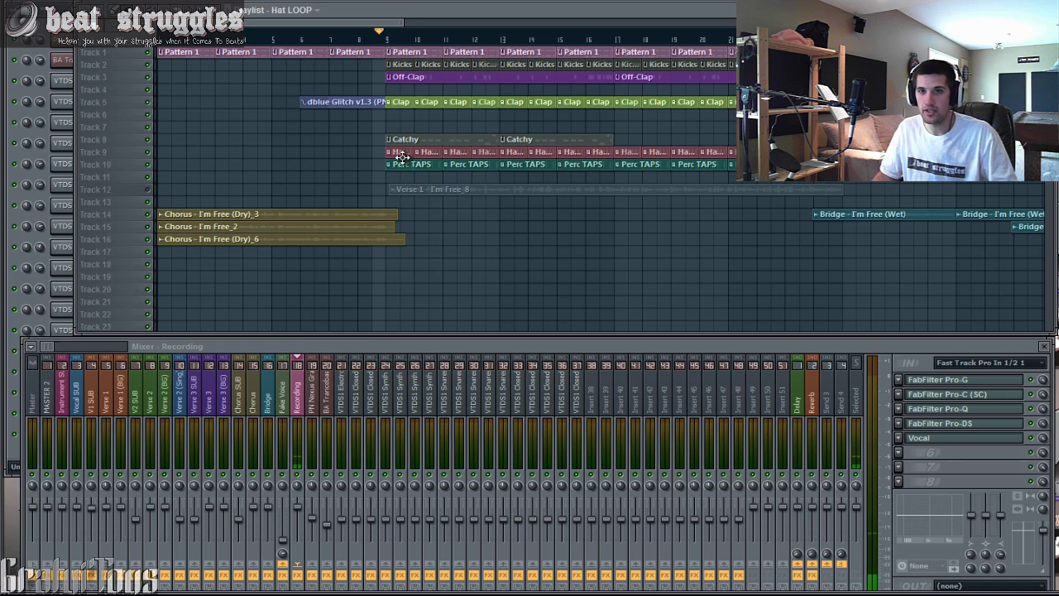
key(F6)
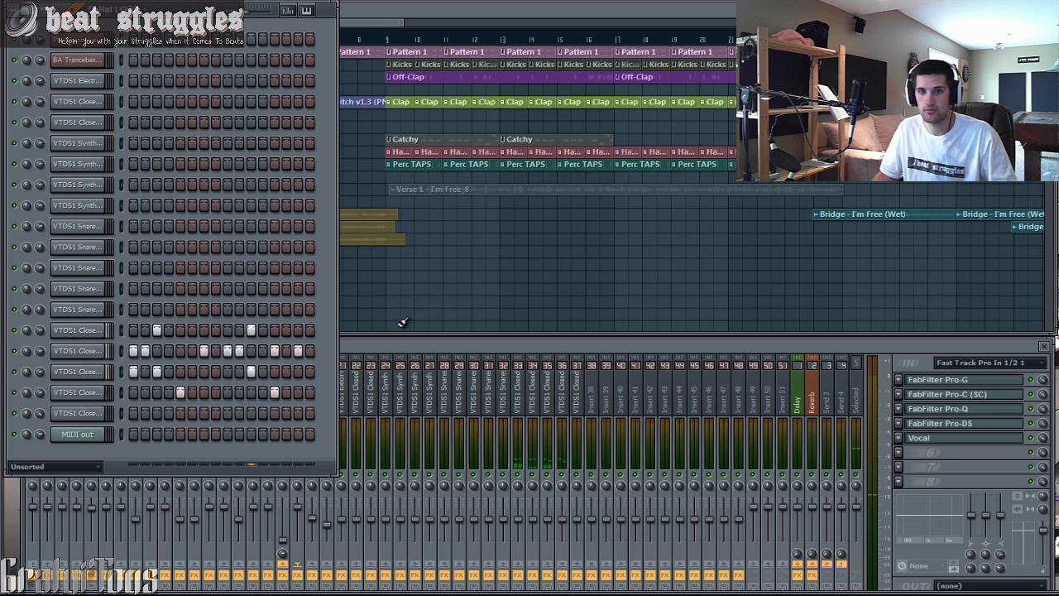
click(592, 409)
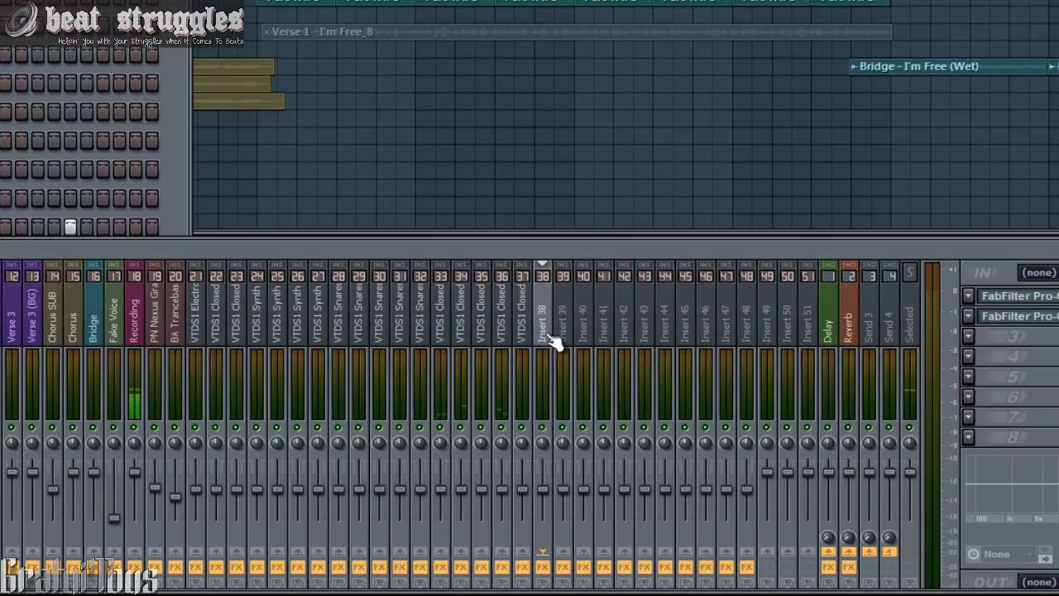
double_click(571, 367)
text(HAT SUB)
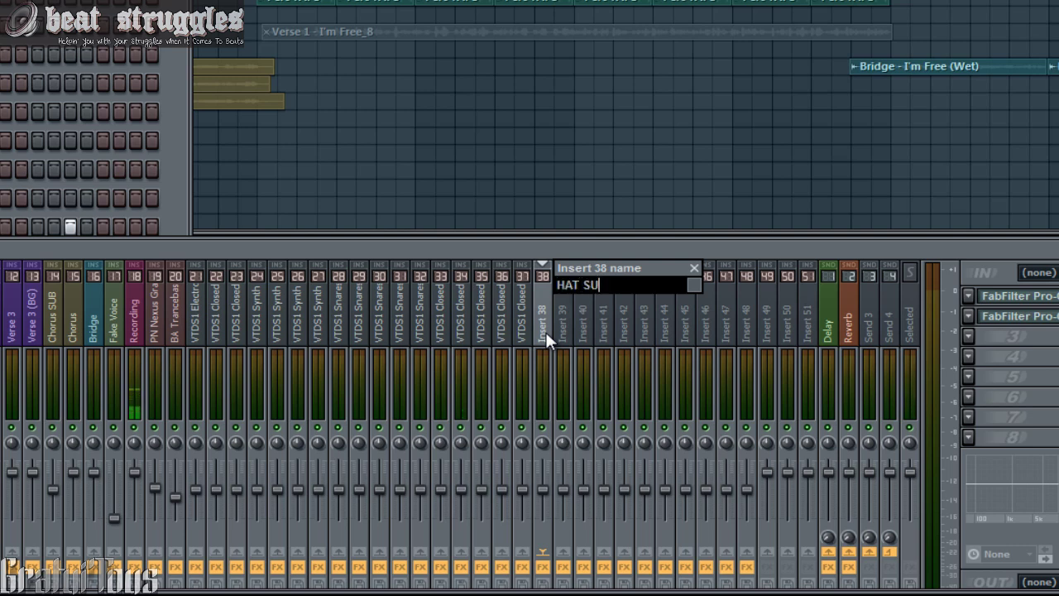
key(Return)
key(alt+Left)
key(alt+Left)
key(alt+Left)
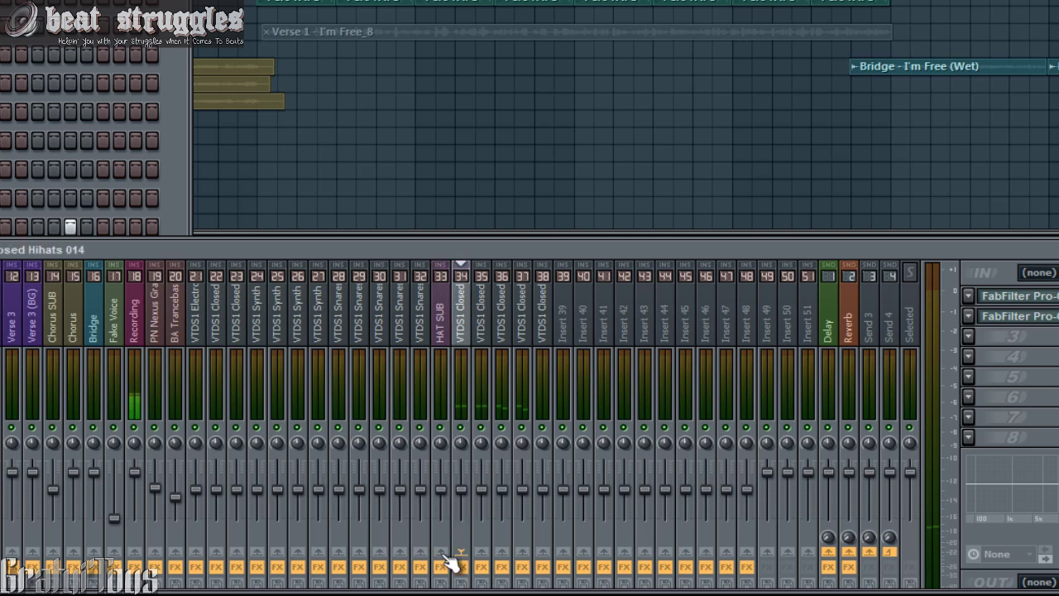
Route each of the five closed hi-hat mixer tracks, inserts 34 to 38, only to the HAT SUB track.
right_click(443, 553)
click(468, 540)
key(Right)
right_click(443, 551)
click(464, 538)
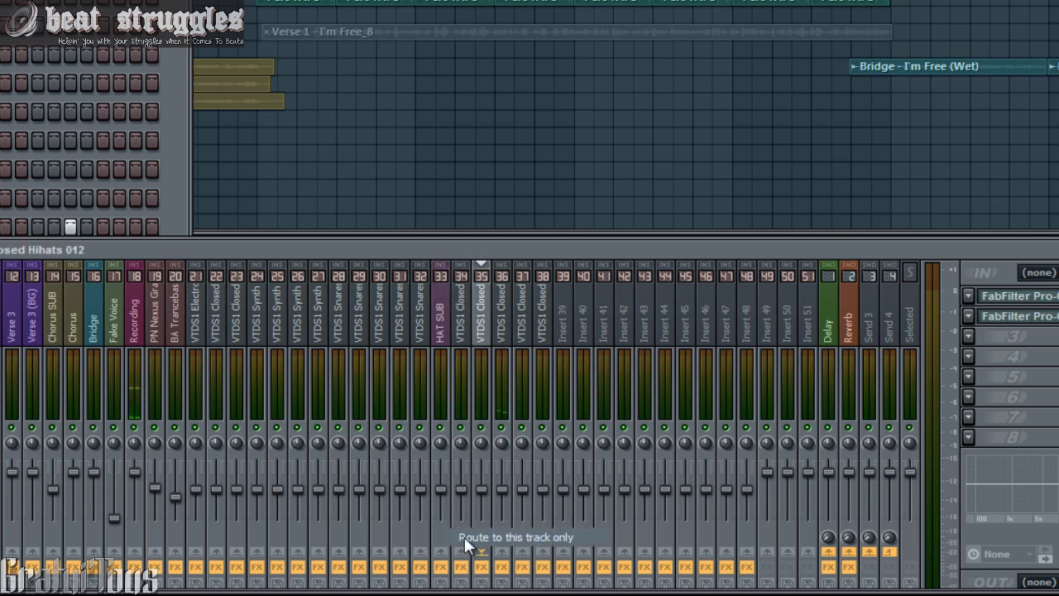
key(Right)
right_click(441, 551)
click(457, 536)
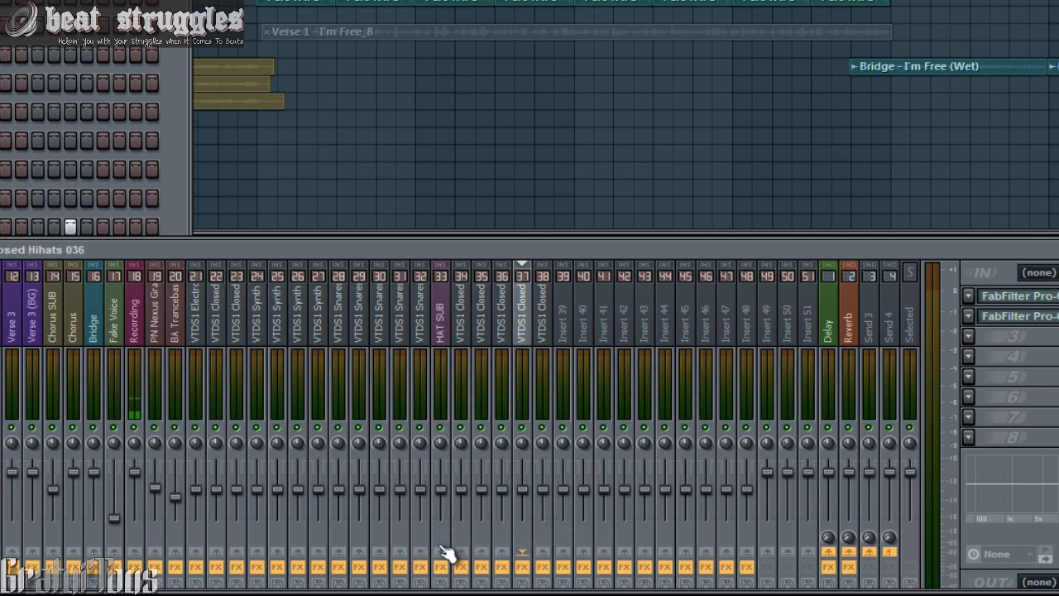
right_click(443, 552)
click(451, 537)
right_click(442, 553)
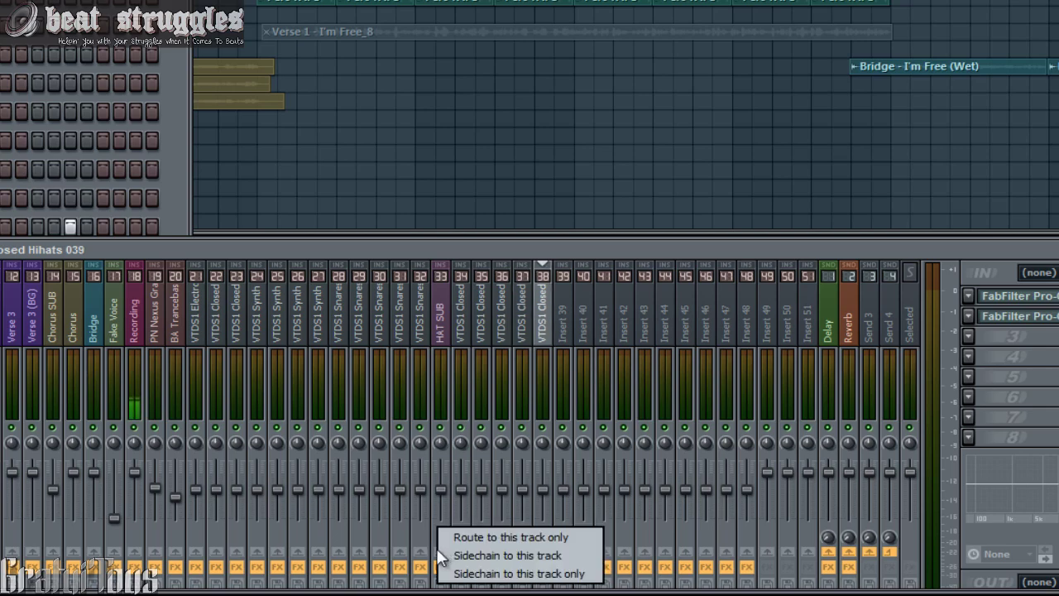
click(465, 538)
Add a 24 dB/oct low cut at about 86 Hz in Pro-Q on the HAT SUB track.
click(441, 331)
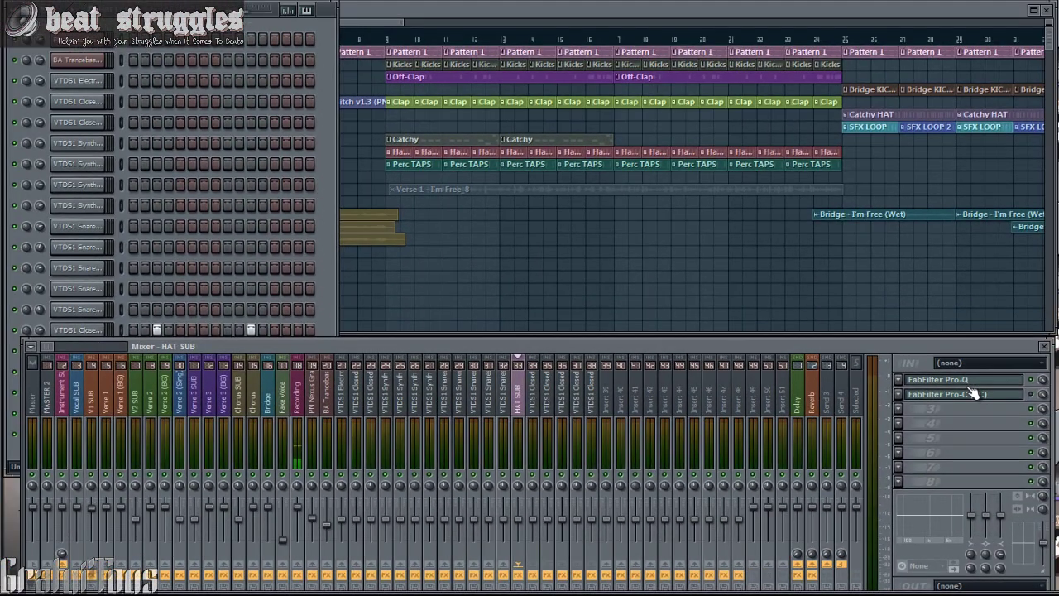
drag(256, 0, 502, 223)
double_click(276, 291)
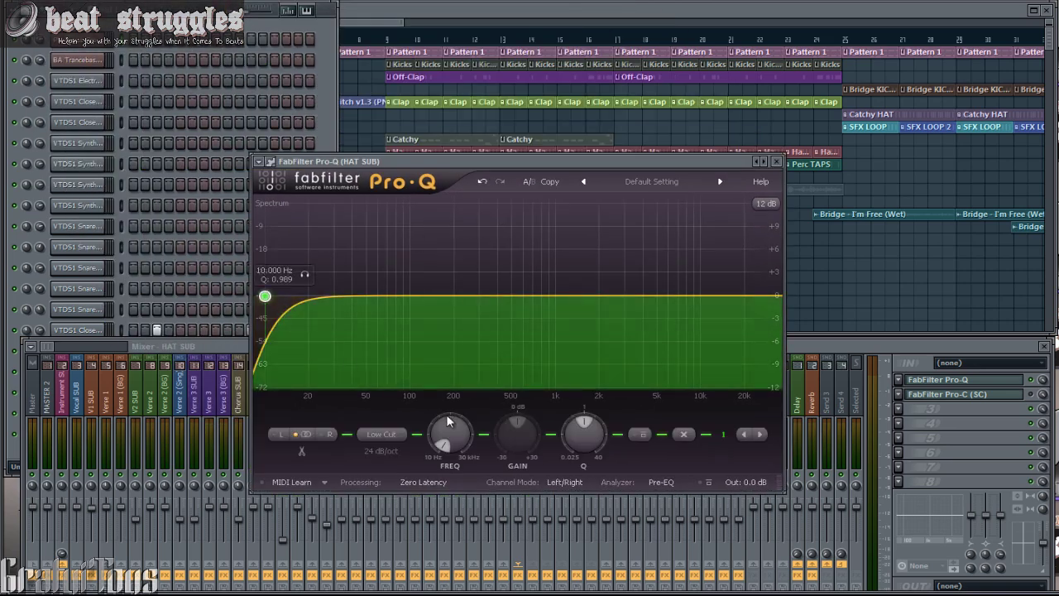
drag(449, 432, 461, 384)
Reset the HAT SUB track's volume fader to its default level.
click(804, 348)
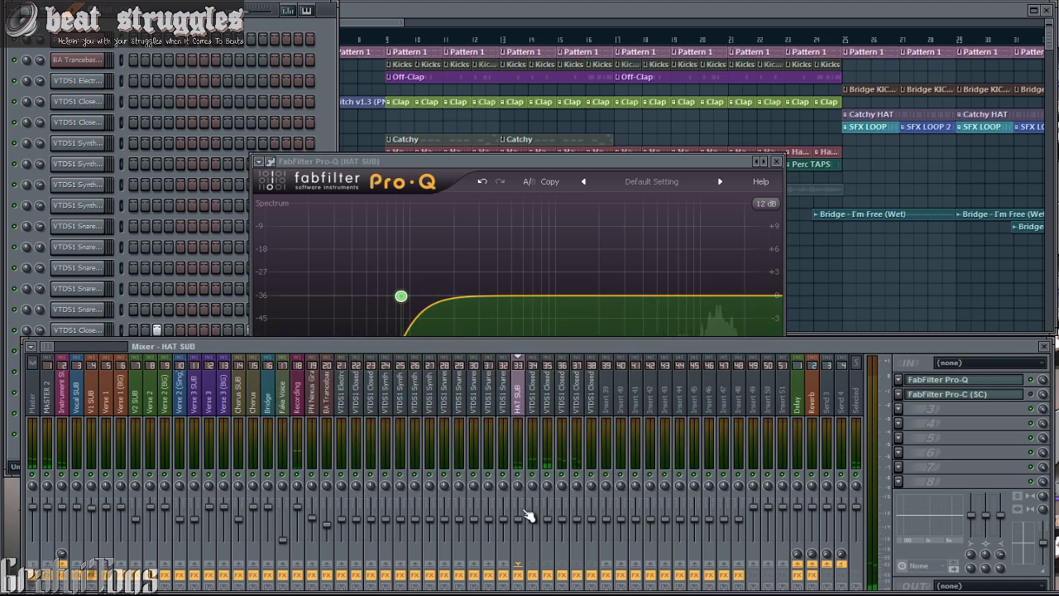
right_click(521, 518)
click(547, 441)
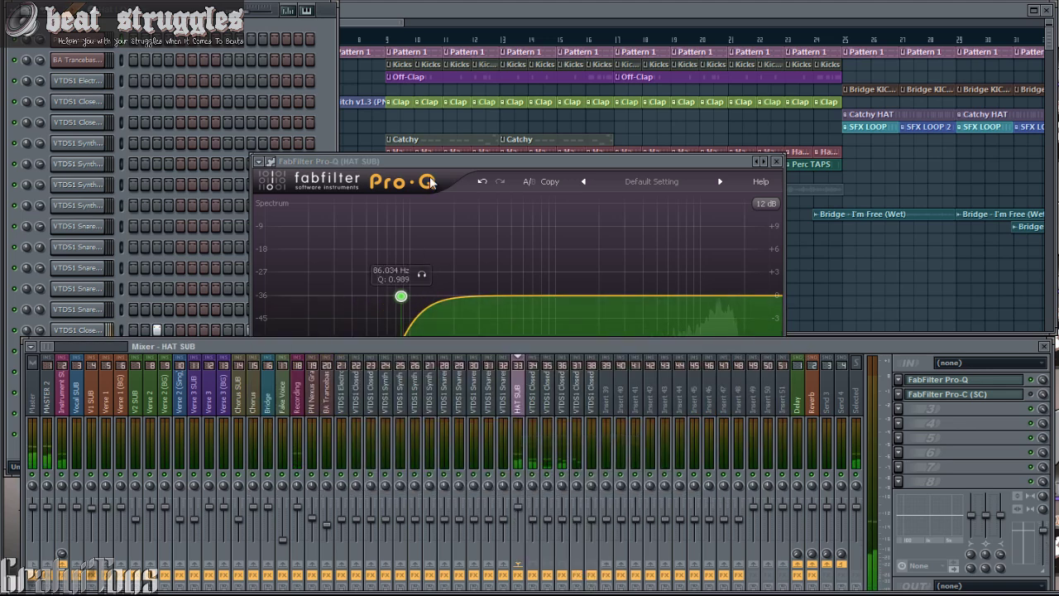
Raise the low cut frequency on the HAT SUB track and add a high shelf boost of about 1.8 dB near 5.9 kHz.
click(449, 172)
drag(695, 295, 674, 288)
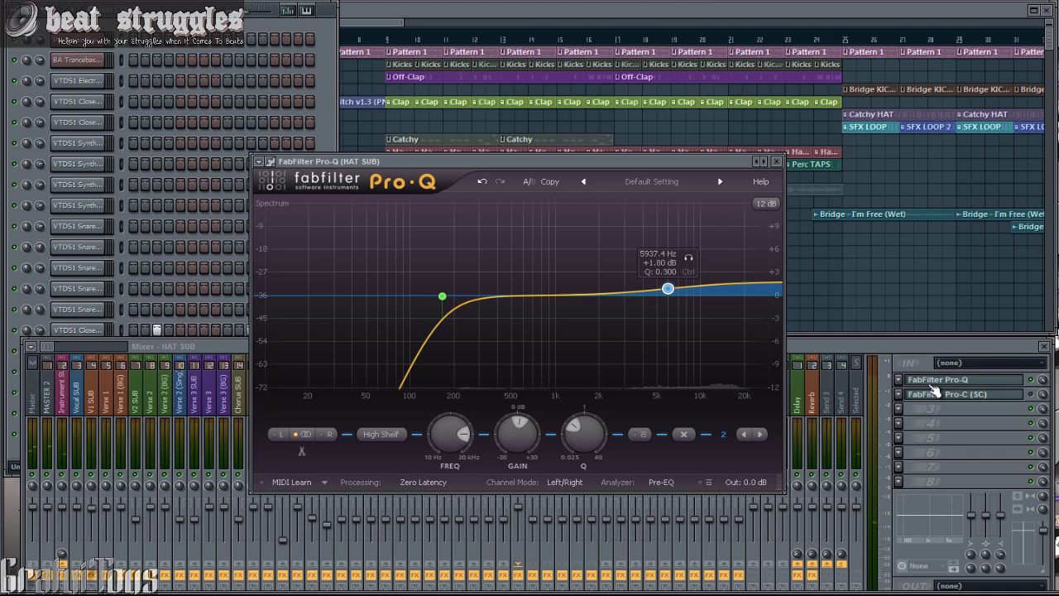
Check the HAT SUB track's Pro-C, then add Fruity Stereo Shaper after it and listen to the beat.
click(997, 402)
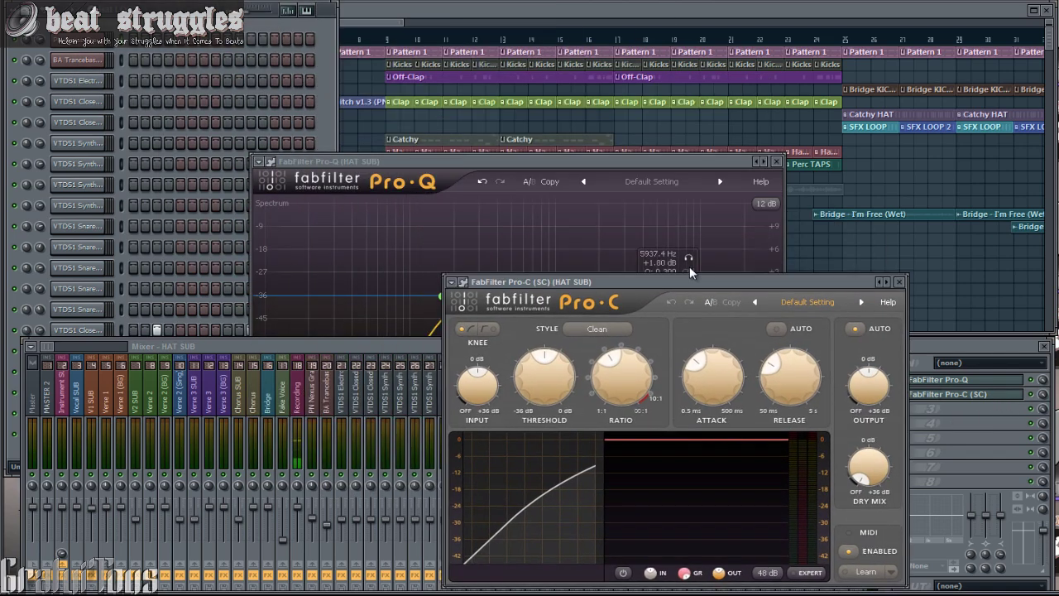
drag(592, 279, 587, 146)
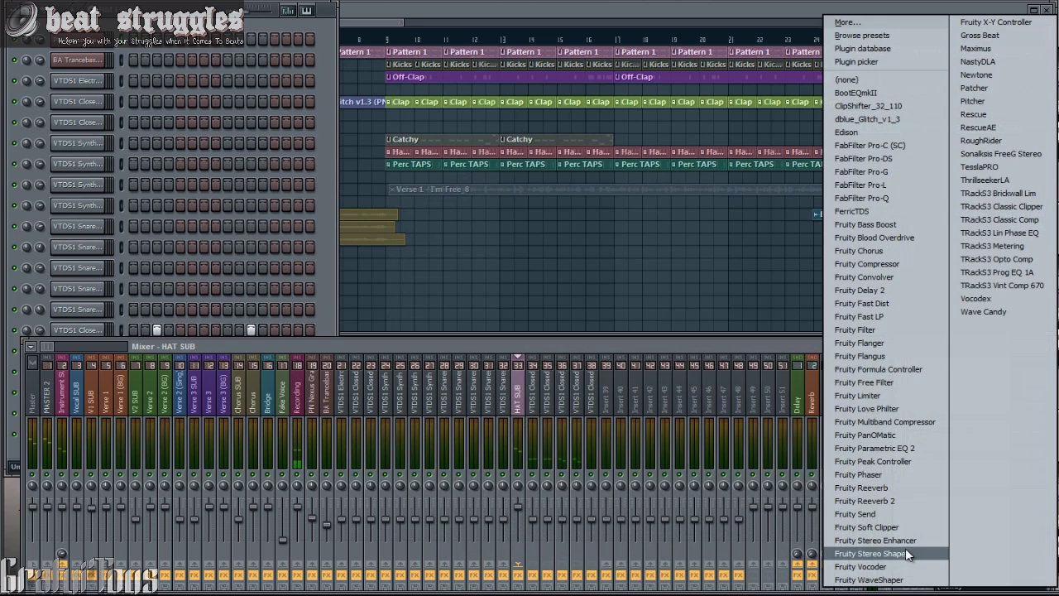
click(907, 552)
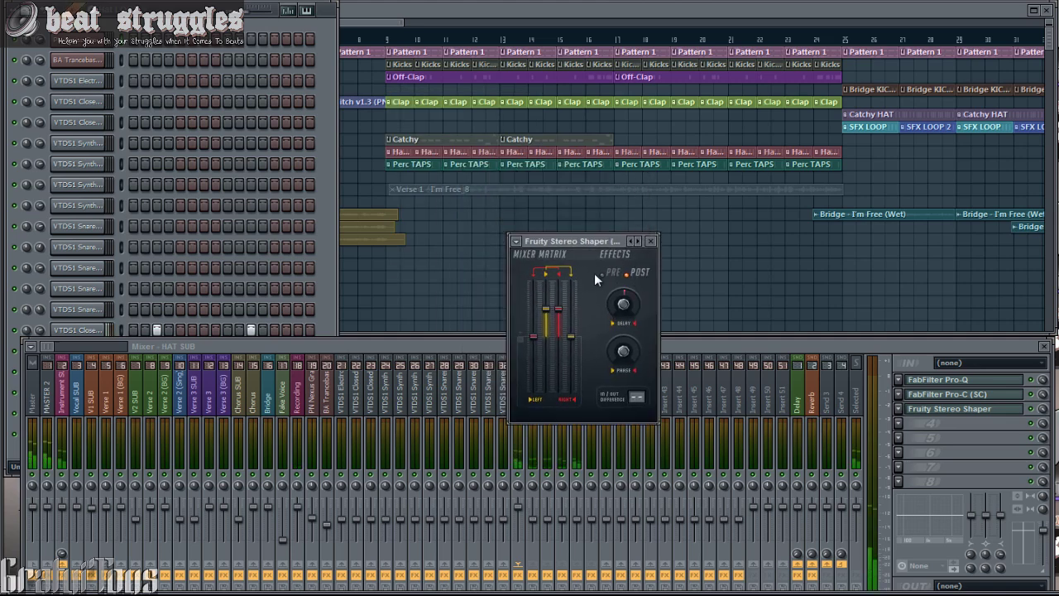
click(620, 188)
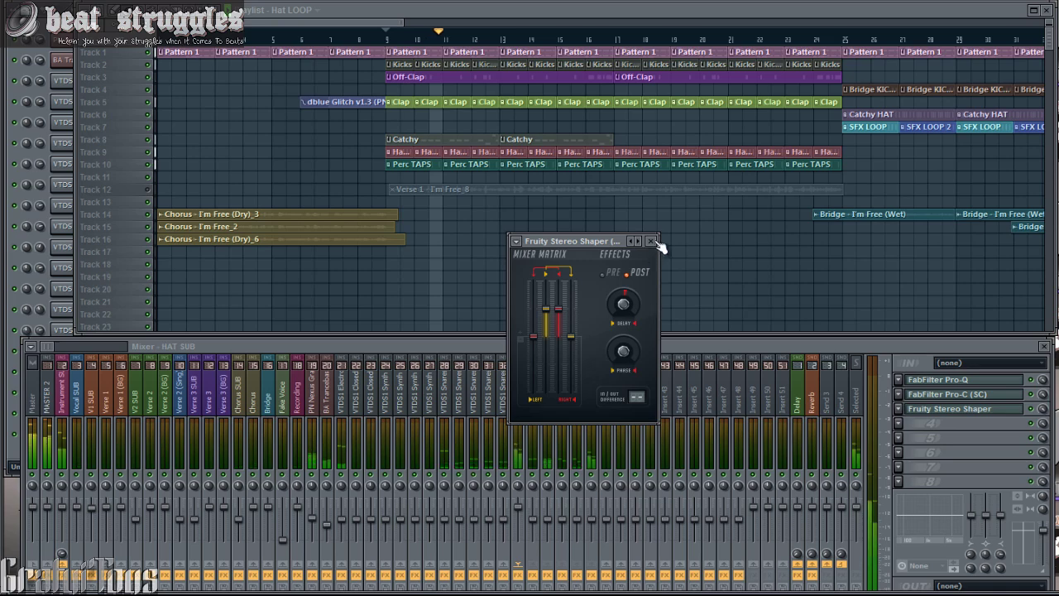
click(653, 241)
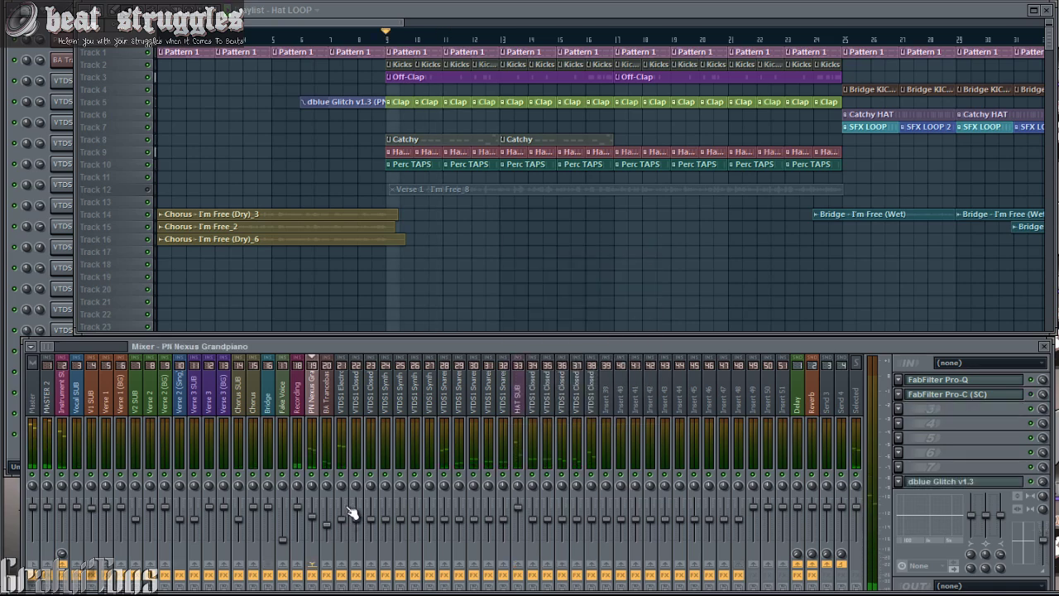
Place Pro-C ahead of Pro-Q on the Electro House Kick track and play the beat with Off-Clap muted.
click(347, 511)
scroll(361, 166, up, 4)
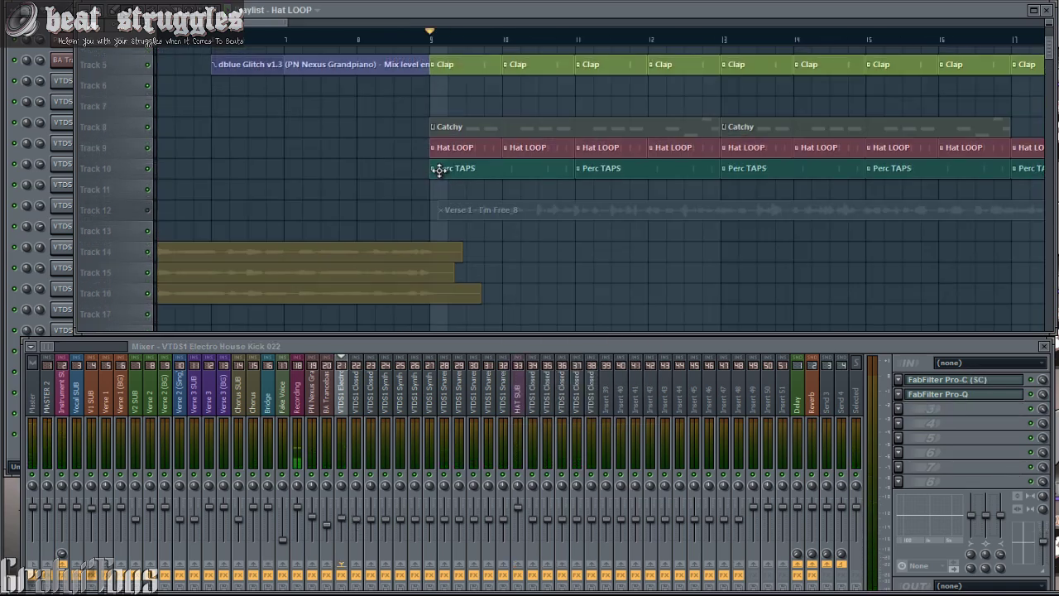
scroll(438, 162, up, 2)
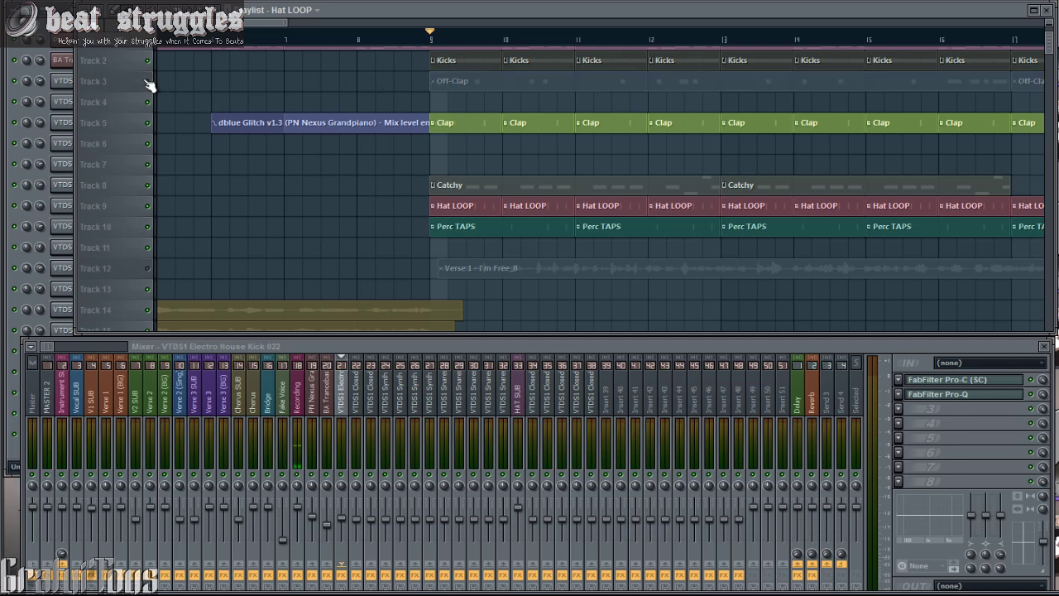
key(space)
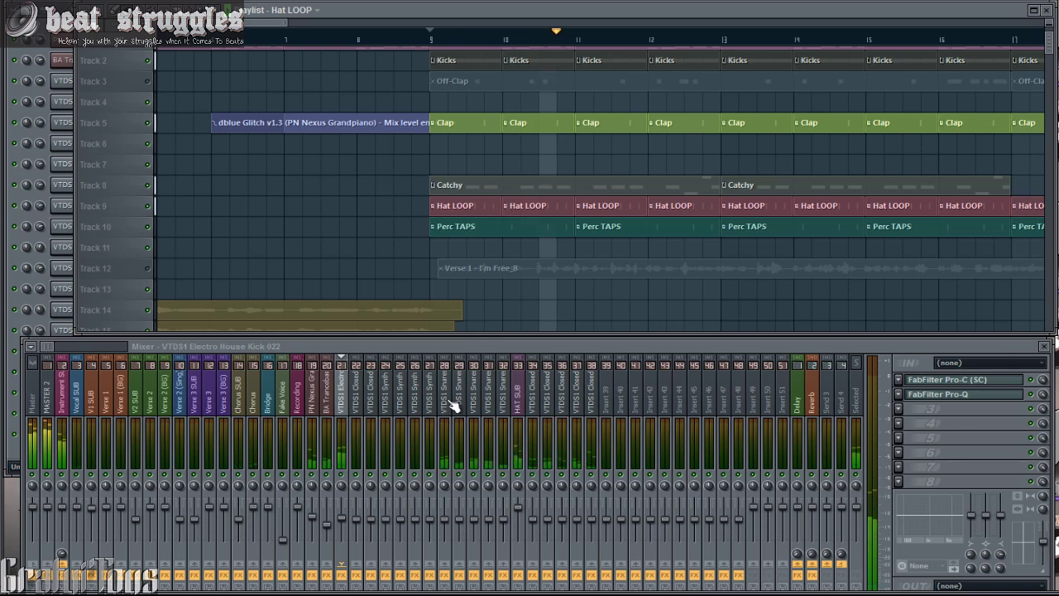
Show the steps of the Clap pattern, then name the empty Insert 39 mixer track CLAP SUB and give it a random colour.
key(F6)
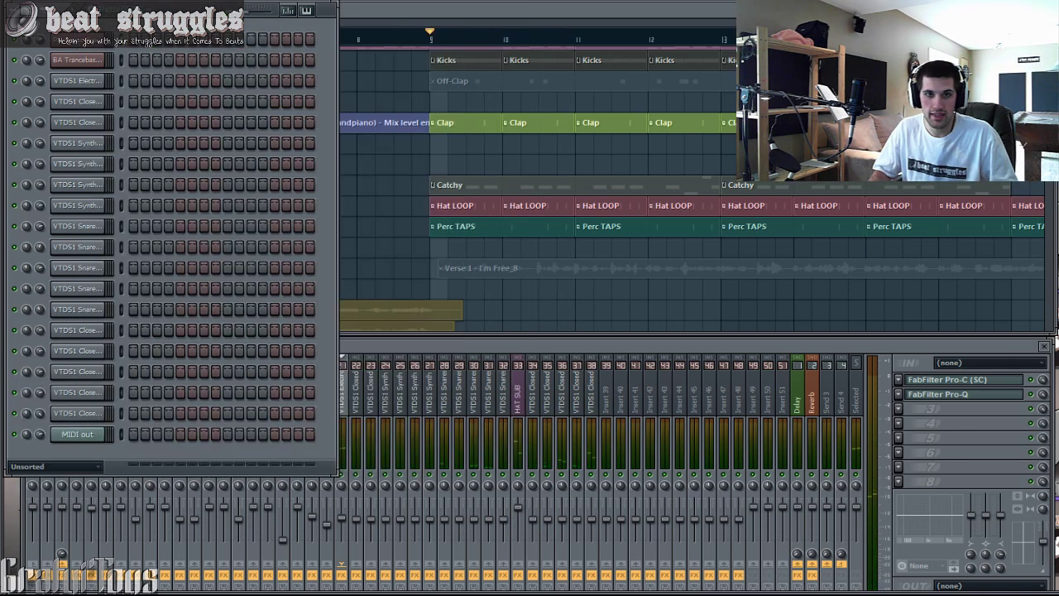
key(Left)
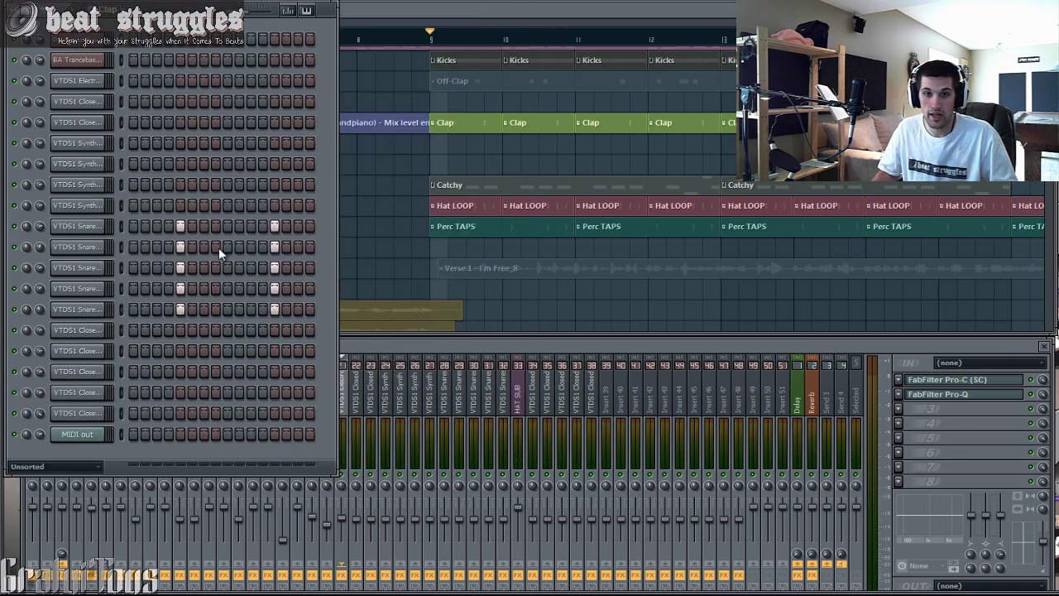
key(F9)
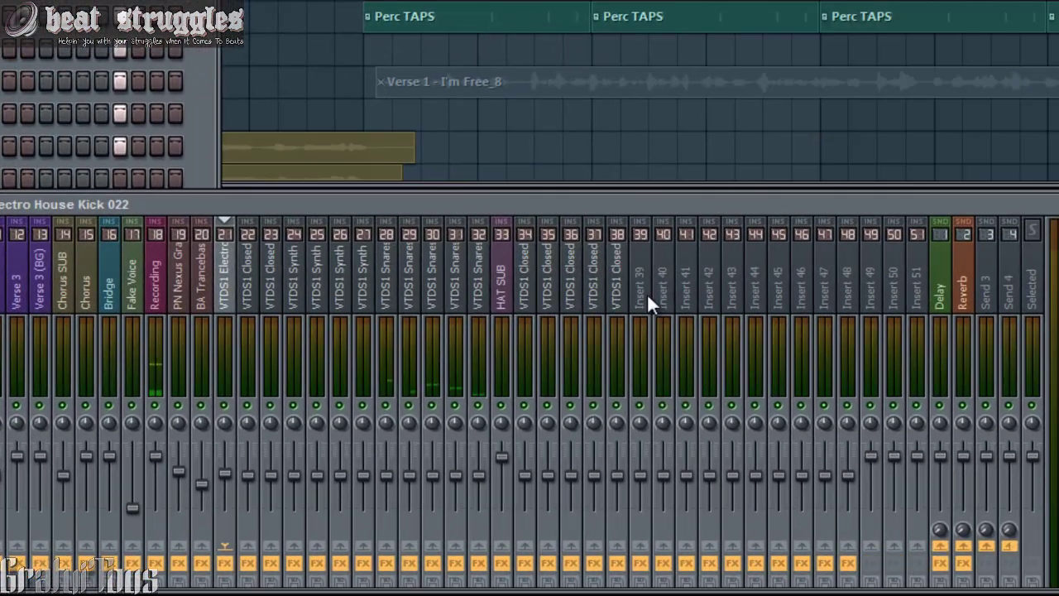
double_click(647, 293)
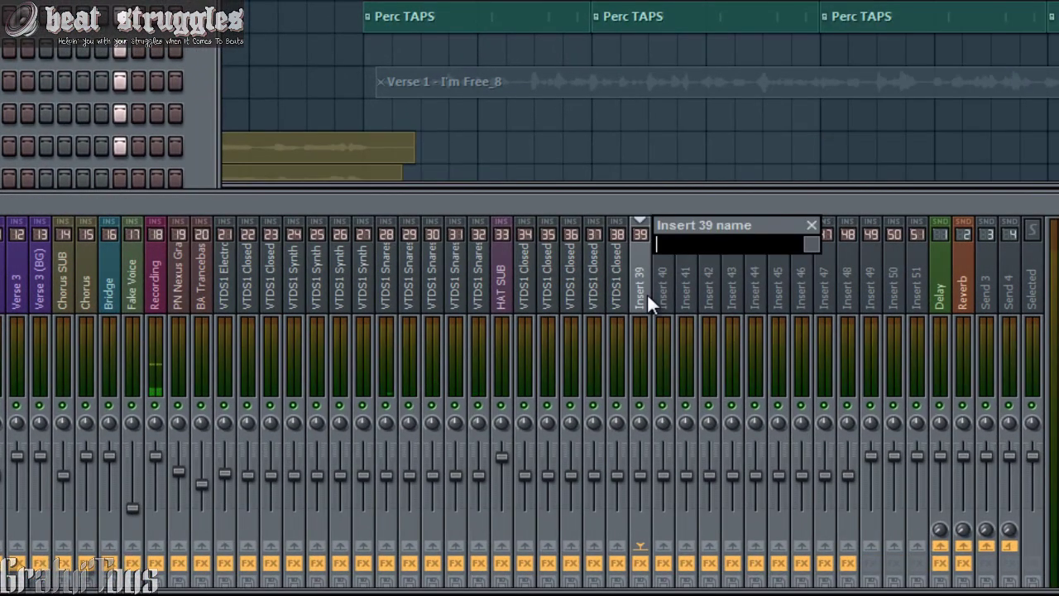
text(CLAP SUB)
key(F2)
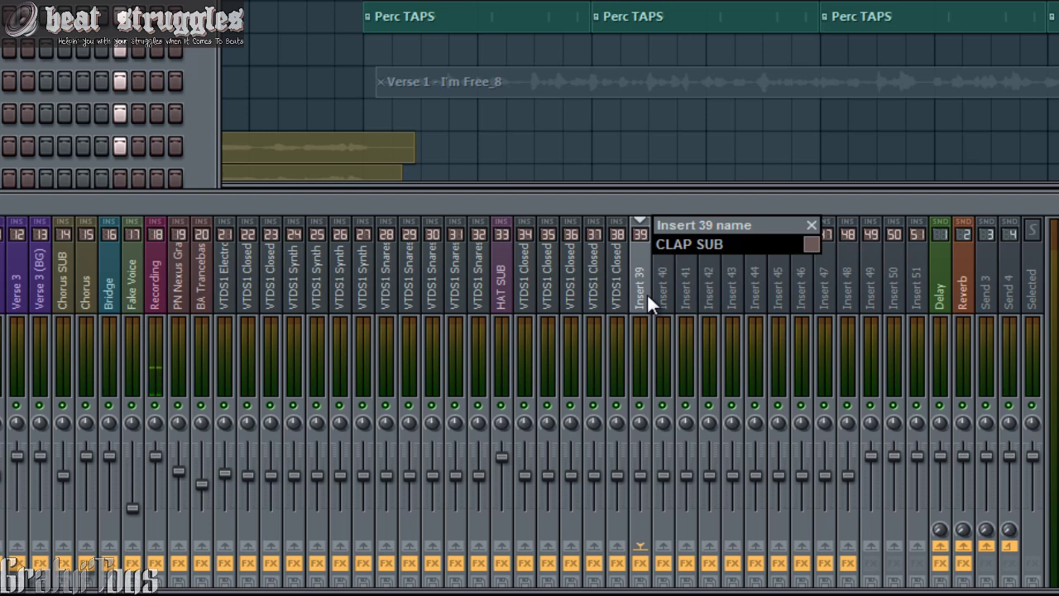
key(Return)
Move the CLAP SUB track to insert 28, directly ahead of the first Snares and Claps track, and reset its volume fader.
key(alt+Left)
key(alt+Left)
key(alt+Left)
key(alt+Left)
key(alt+Left)
key(alt+Left)
key(alt+Left)
key(alt+Left)
key(alt+Left)
key(alt+Left)
key(alt+Left)
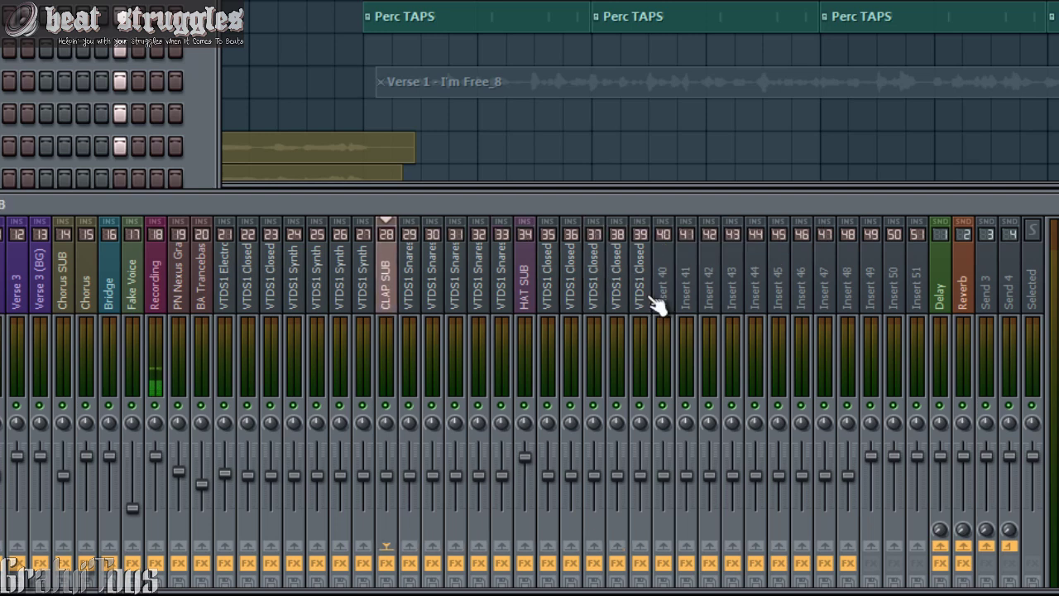
right_click(396, 488)
click(434, 351)
Route the Snares and Claps mixer tracks only to the CLAP SUB track.
click(402, 518)
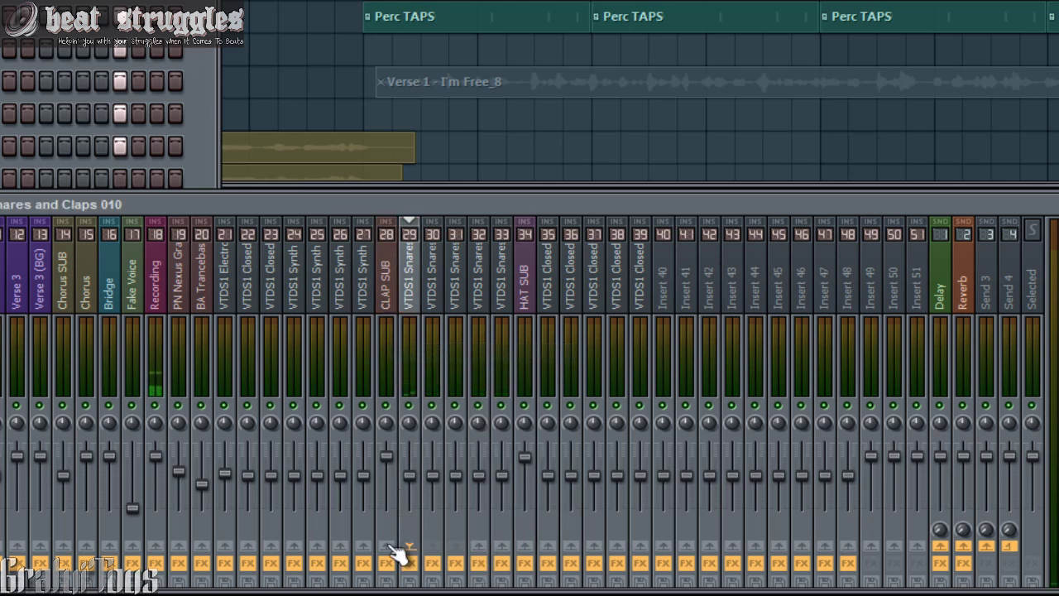
right_click(398, 552)
click(414, 530)
right_click(402, 555)
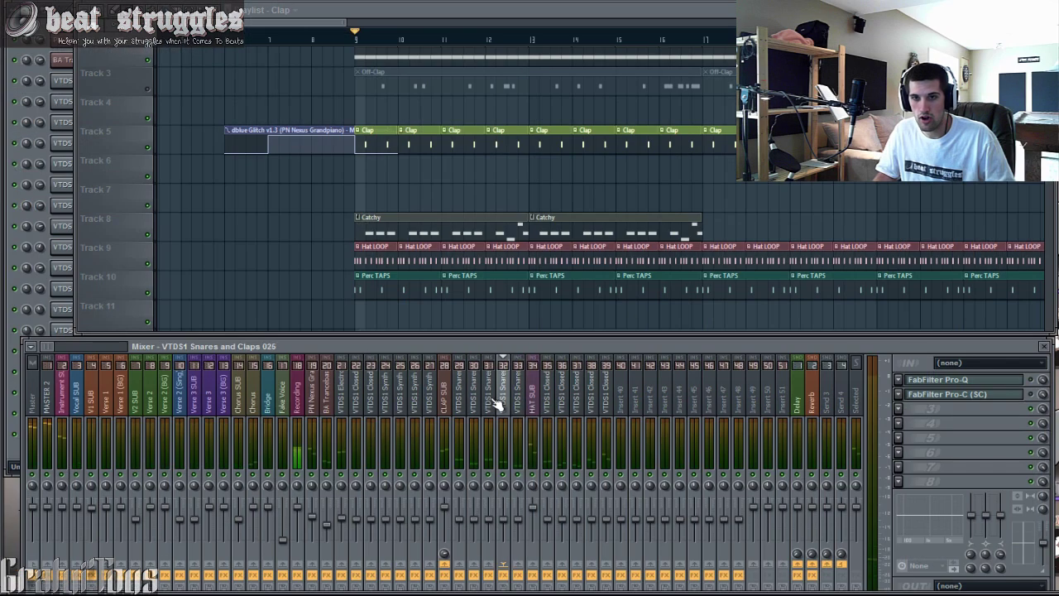
Open Pro-Q on the CLAP SUB track and add a low cut band at about 13 Hz.
click(461, 397)
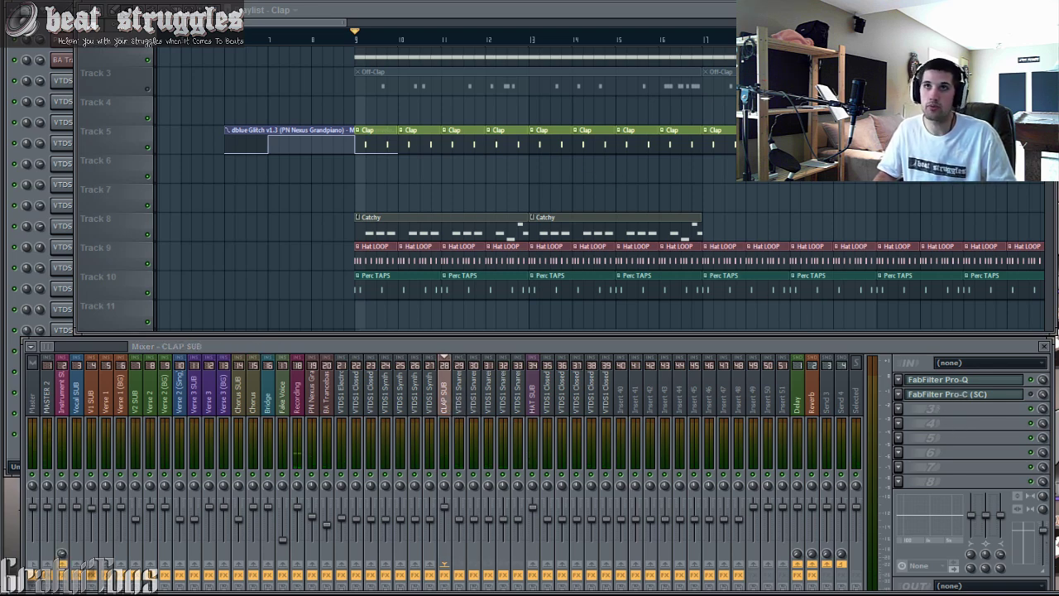
drag(356, 0, 366, 140)
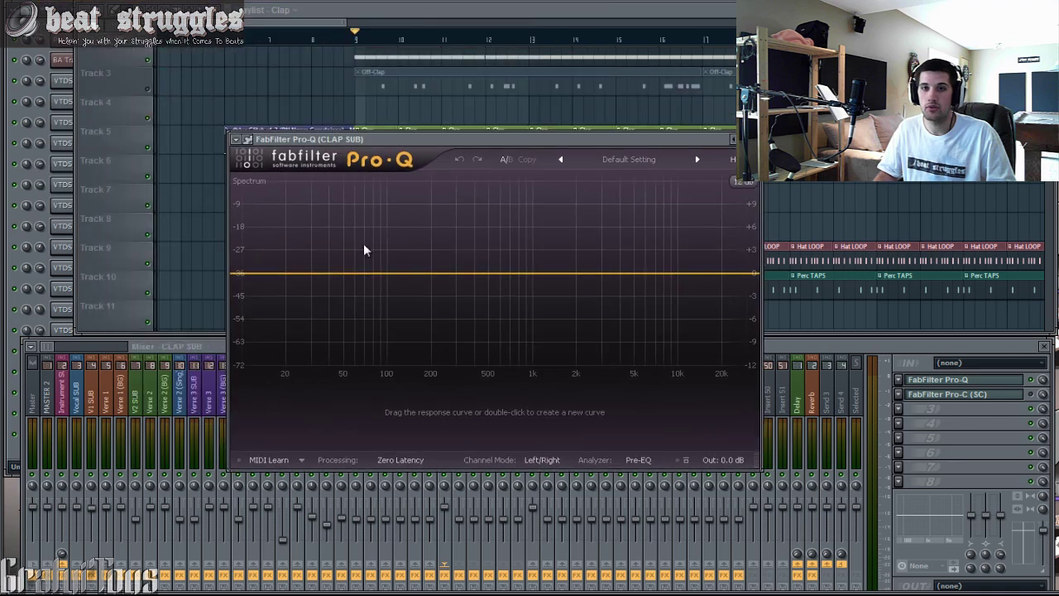
double_click(240, 276)
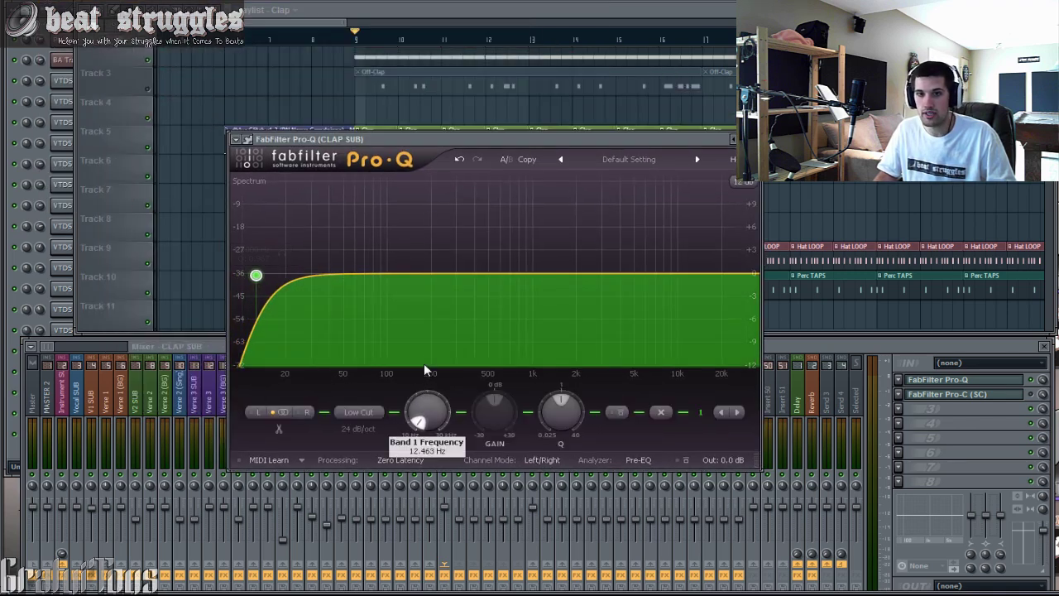
drag(425, 364, 425, 347)
drag(728, 275, 694, 293)
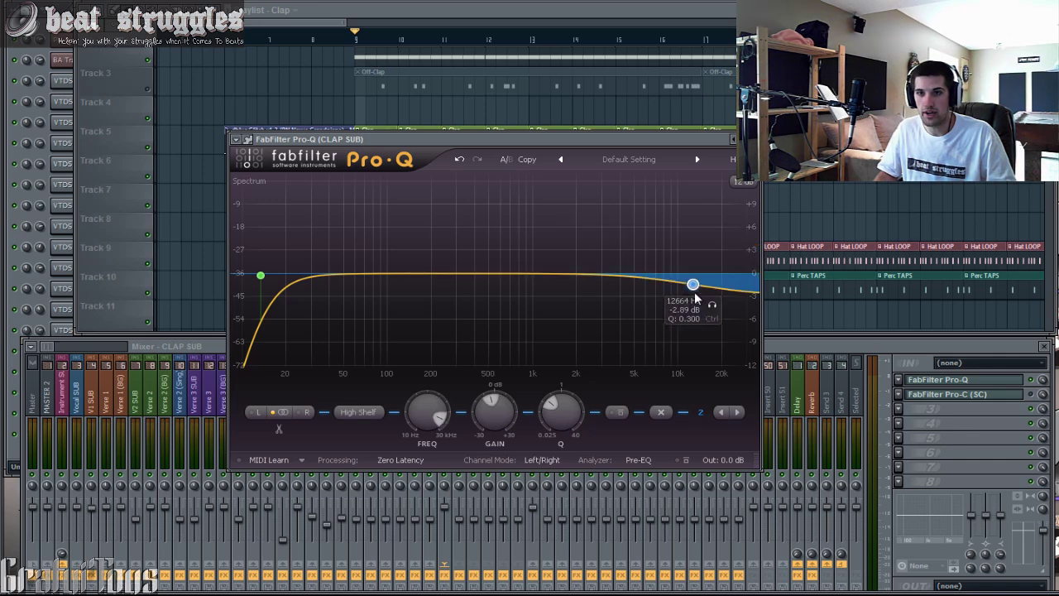
right_click(695, 292)
click(722, 359)
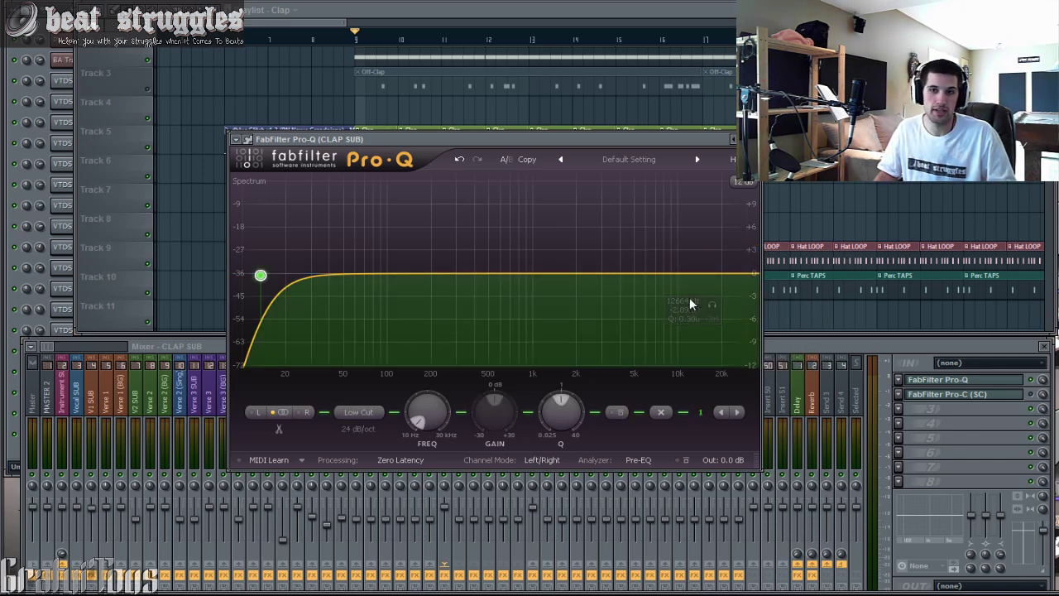
Add a slight bell cut near 340 Hz and a high-shelf boost of about 1.5 dB at 8.4 kHz, and raise the low cut frequency.
drag(620, 149, 451, 190)
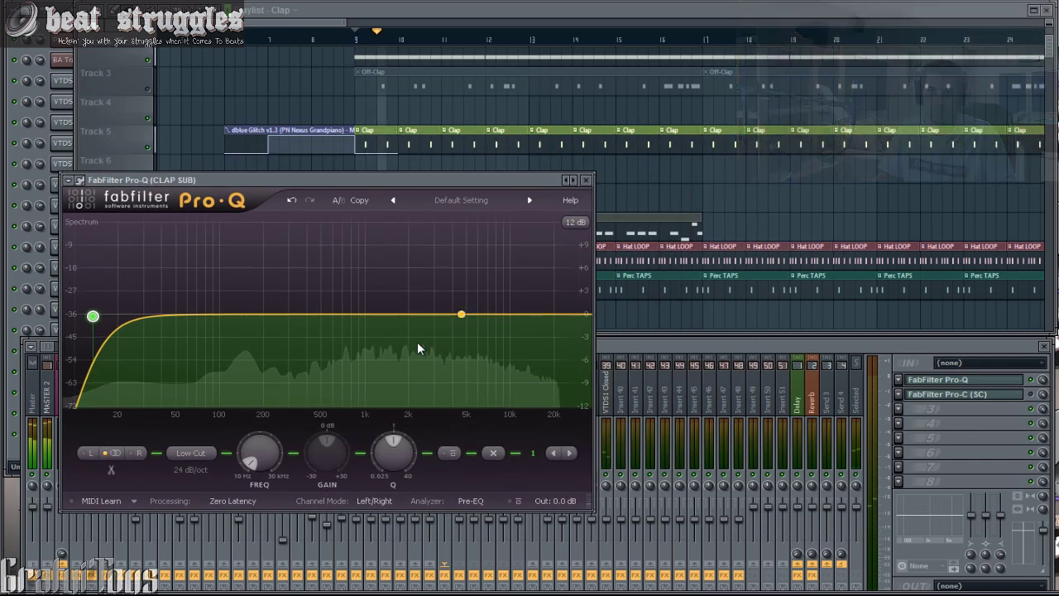
drag(296, 315, 298, 324)
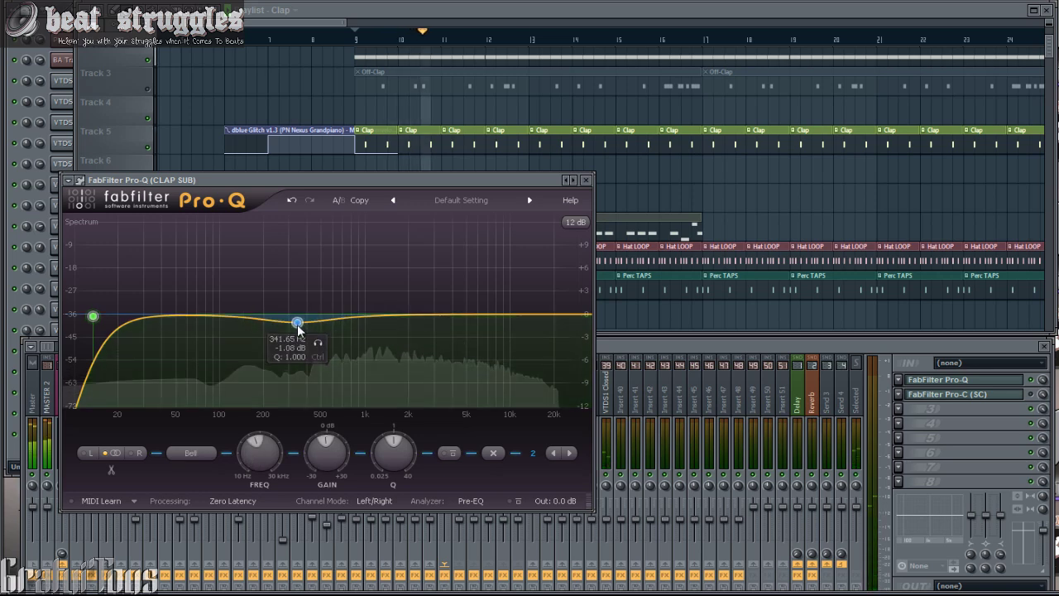
mouse_move(525, 311)
mouse_down()
mouse_move(553, 315)
mouse_move(497, 311)
mouse_move(504, 304)
mouse_up()
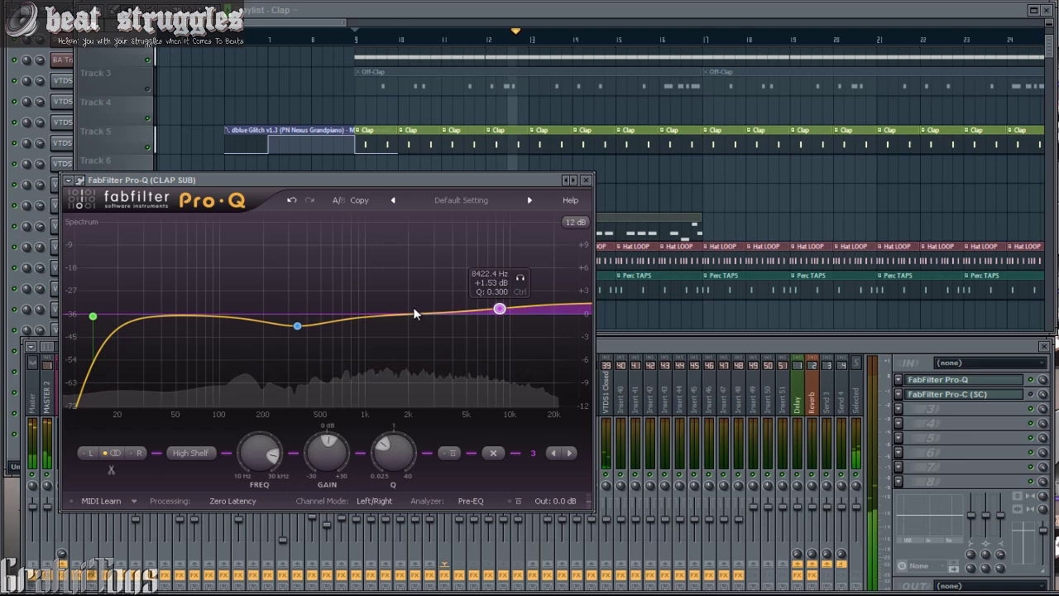
click(92, 316)
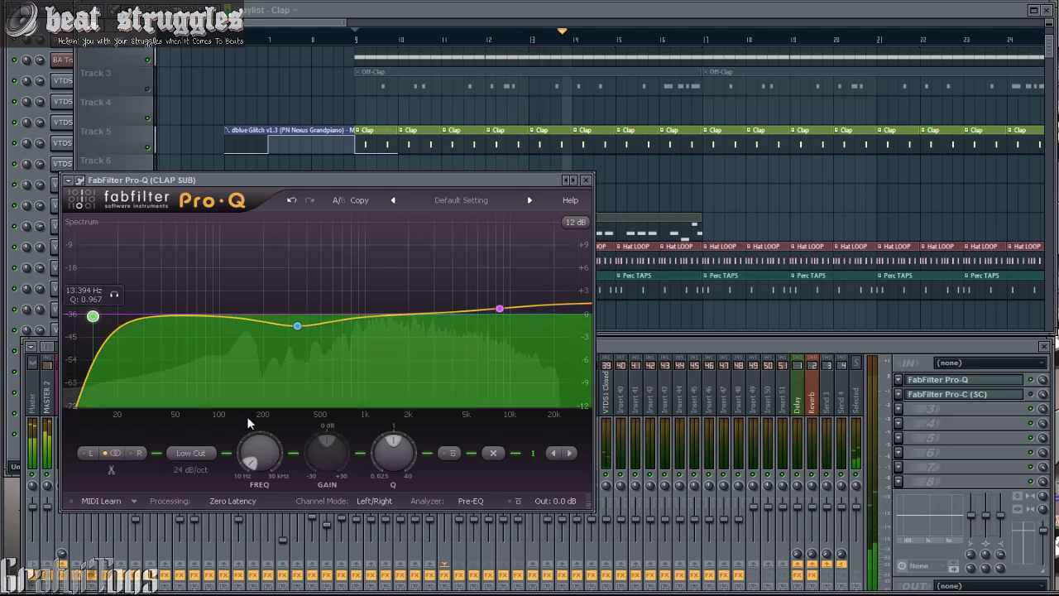
drag(258, 452, 264, 347)
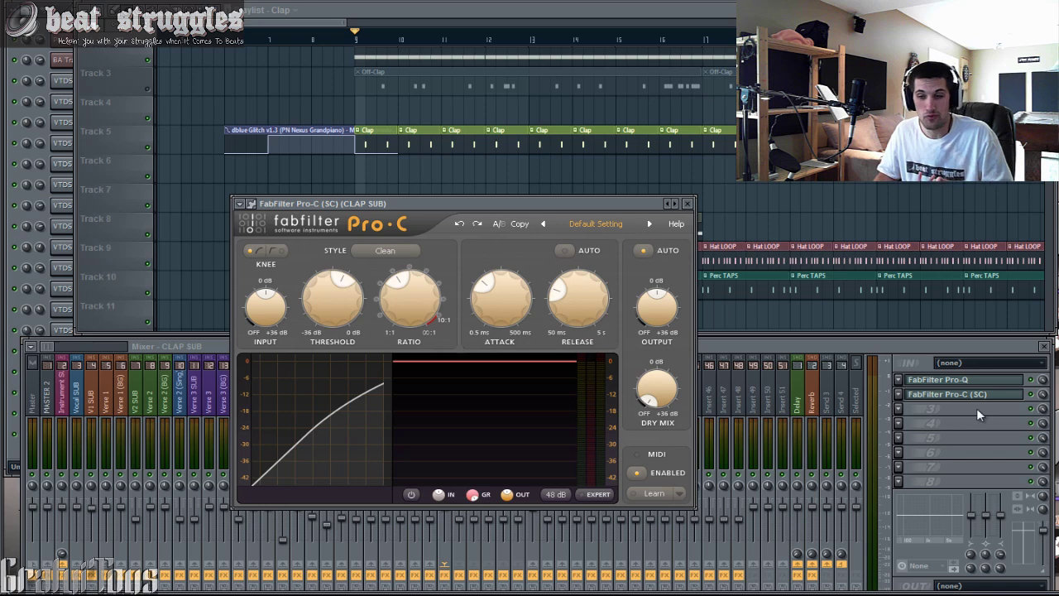
click(1039, 398)
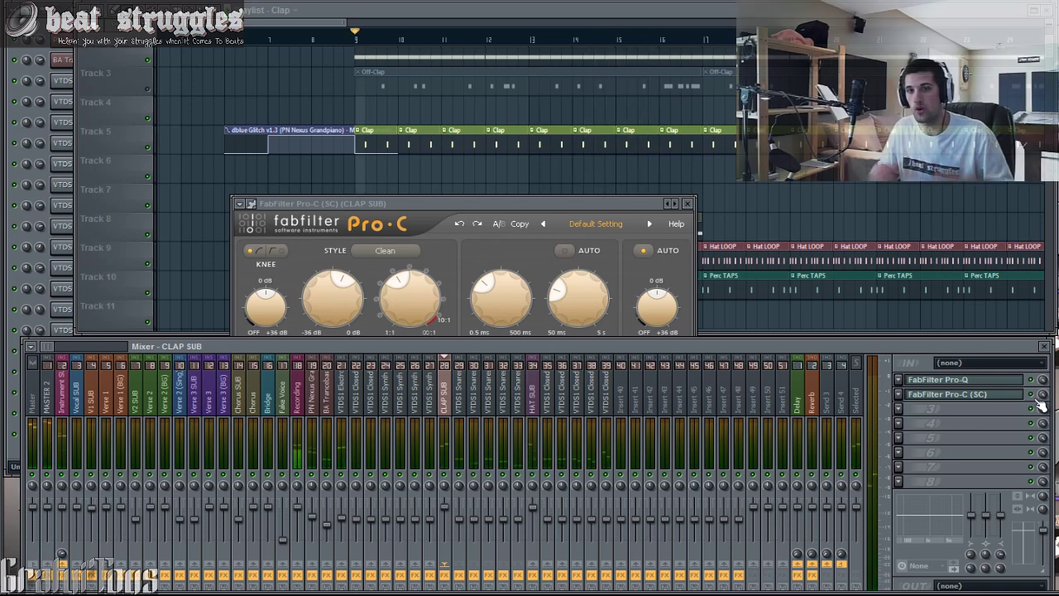
click(546, 200)
drag(546, 200, 535, 157)
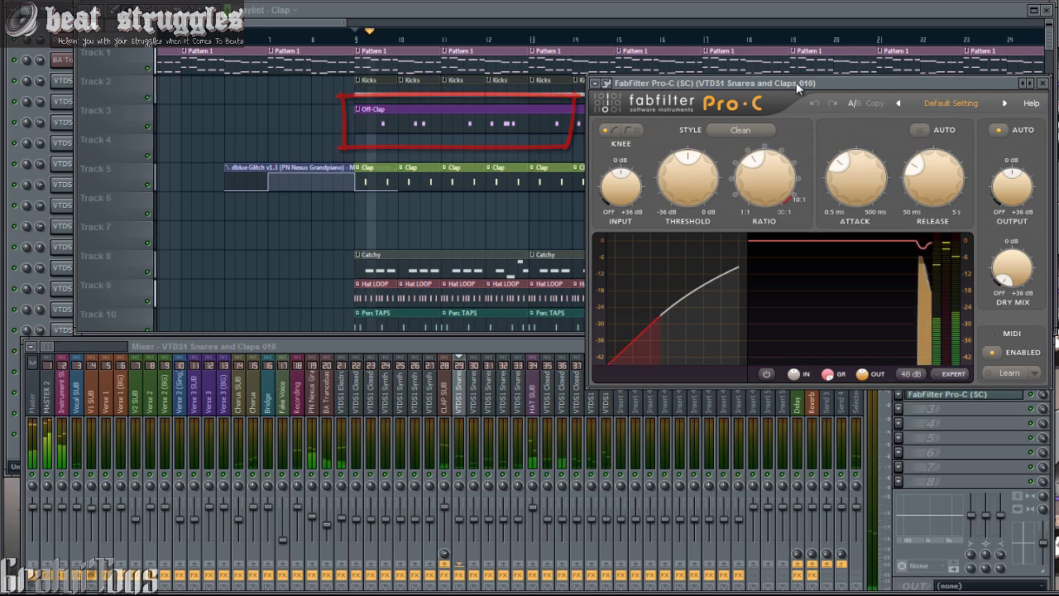
Raise the ratio and threshold of Pro-C on the Snares and Claps 010 track, shorten its release and adjust its attack.
mouse_move(796, 82)
mouse_down()
mouse_move(752, 114)
mouse_move(706, 171)
mouse_up()
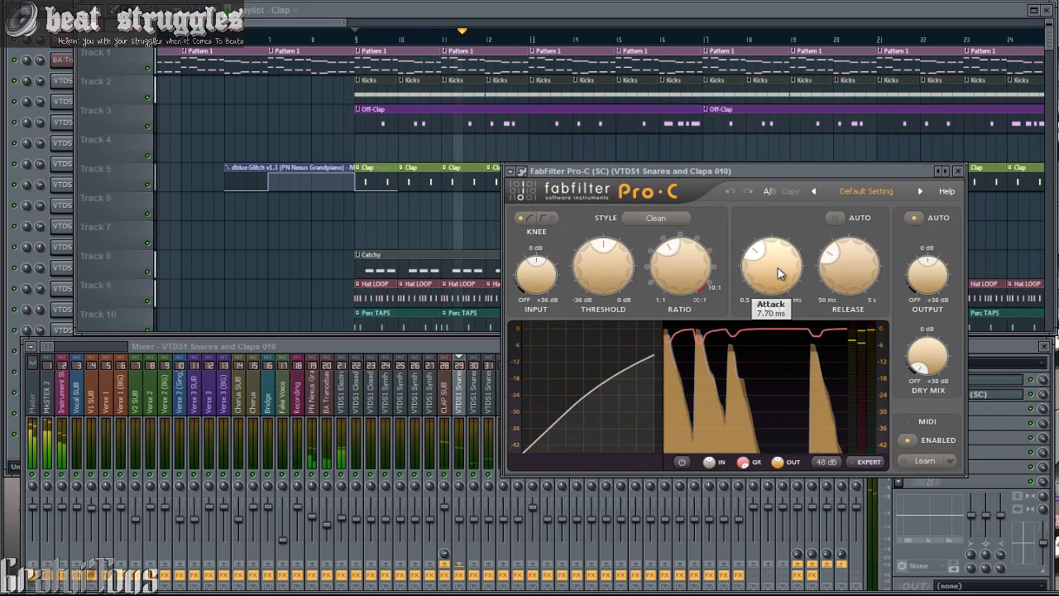
drag(781, 274, 785, 257)
drag(694, 271, 697, 241)
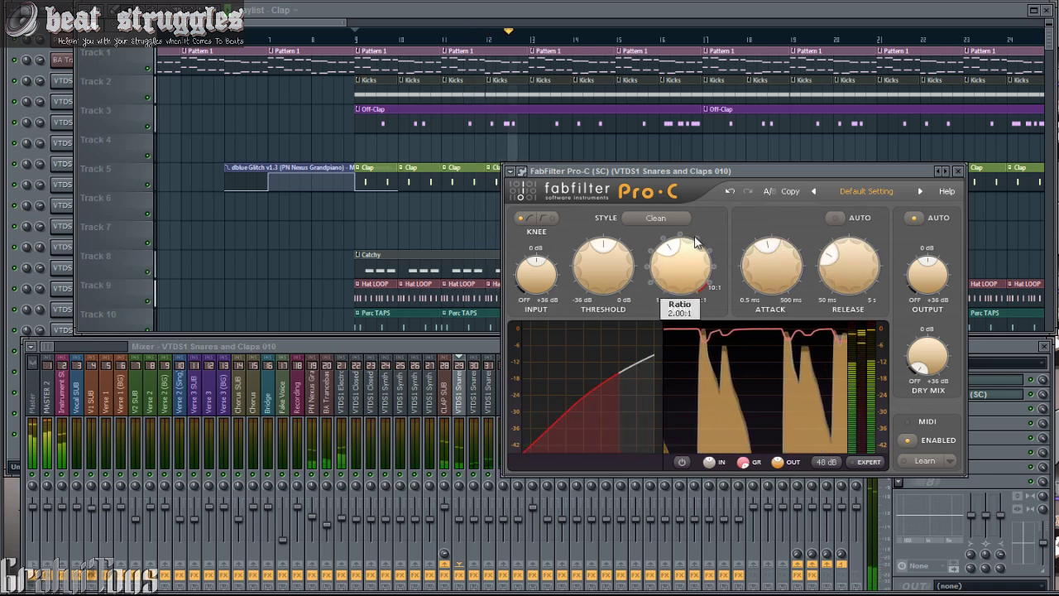
drag(610, 286, 612, 250)
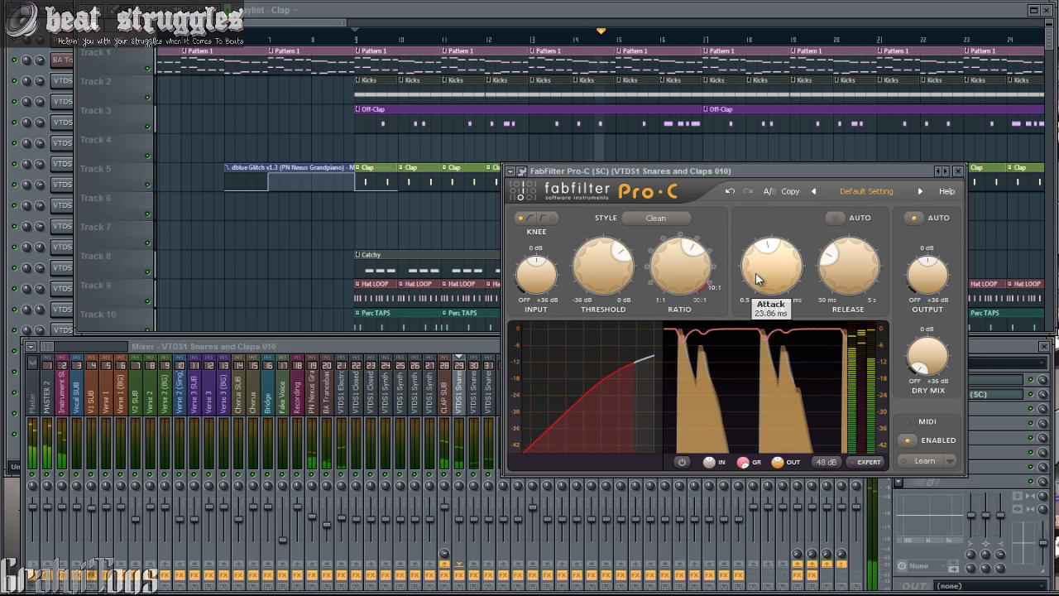
drag(848, 277, 850, 304)
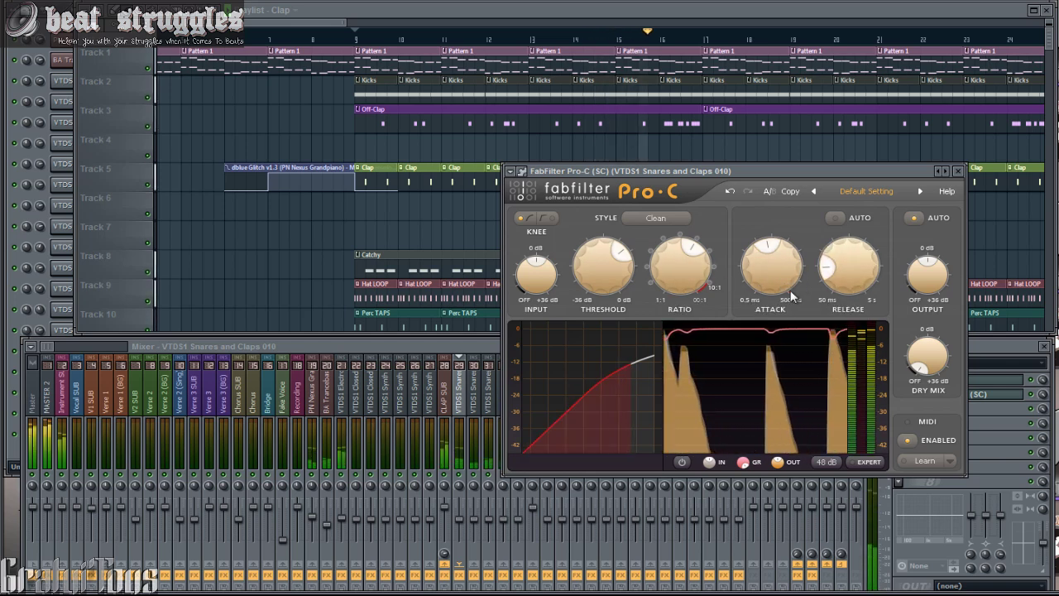
drag(782, 277, 790, 334)
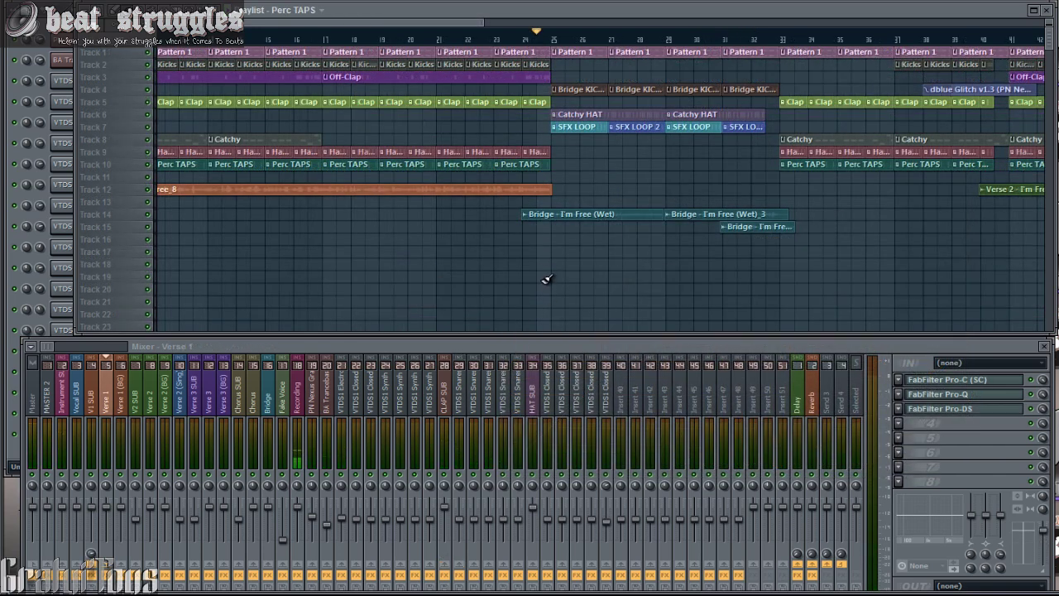
Trim the start of the first Bridge - I'm Free (Wet) clip to just before bar 25.
scroll(546, 280, up, 8)
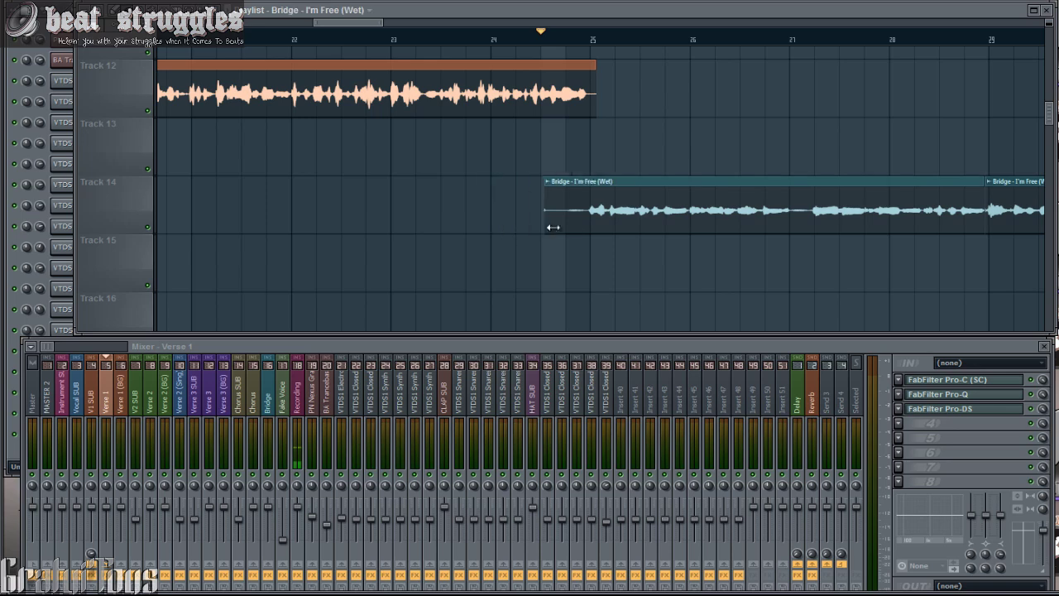
scroll(492, 210, down, 5)
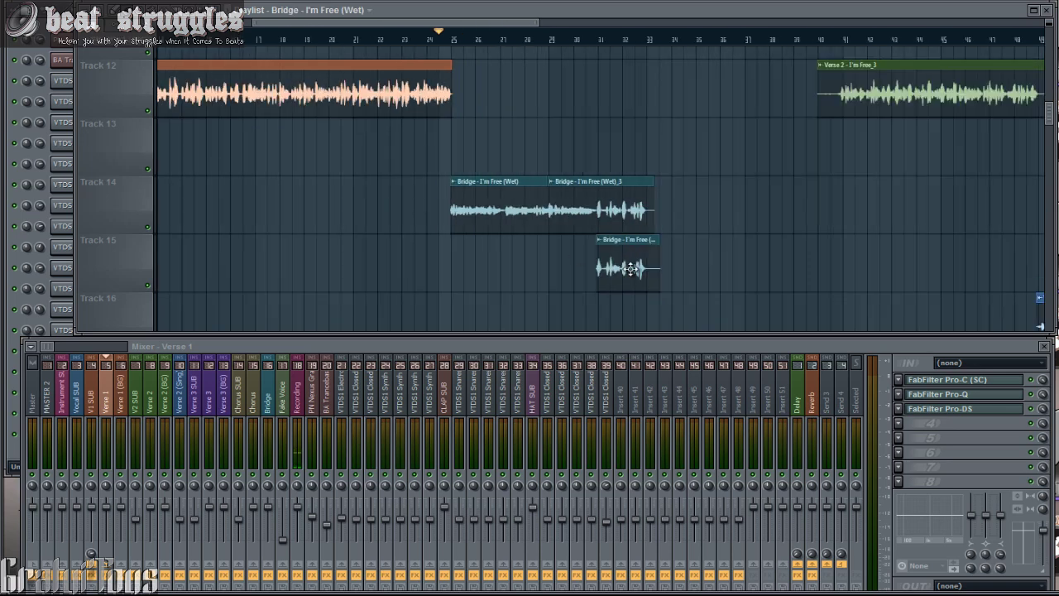
scroll(645, 283, up, 7)
drag(668, 278, 562, 286)
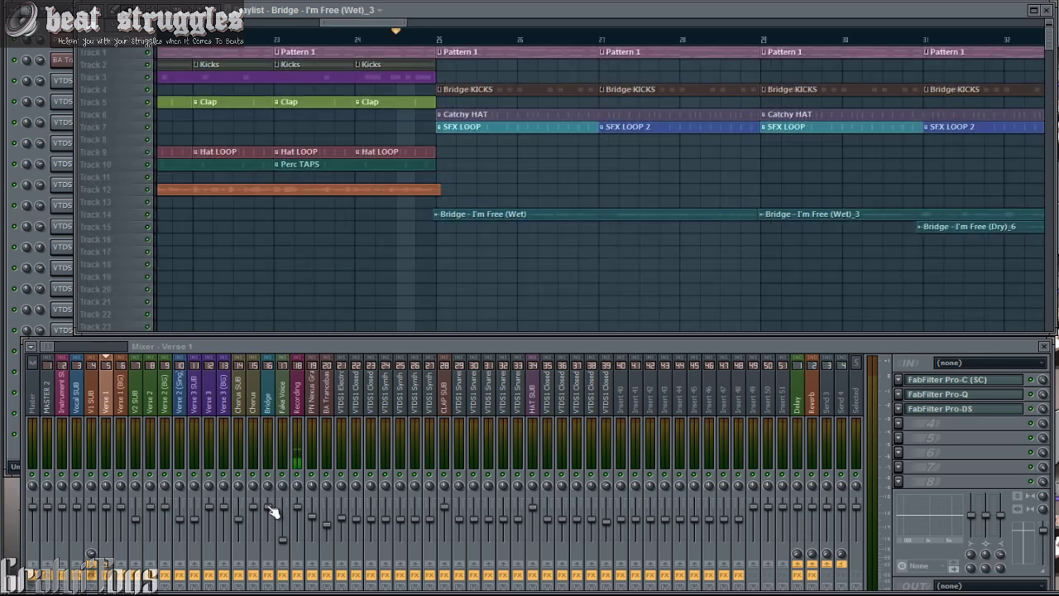
Reset the Bridge mixer track's volume fader and play the song from bar 25.
click(269, 507)
right_click(271, 494)
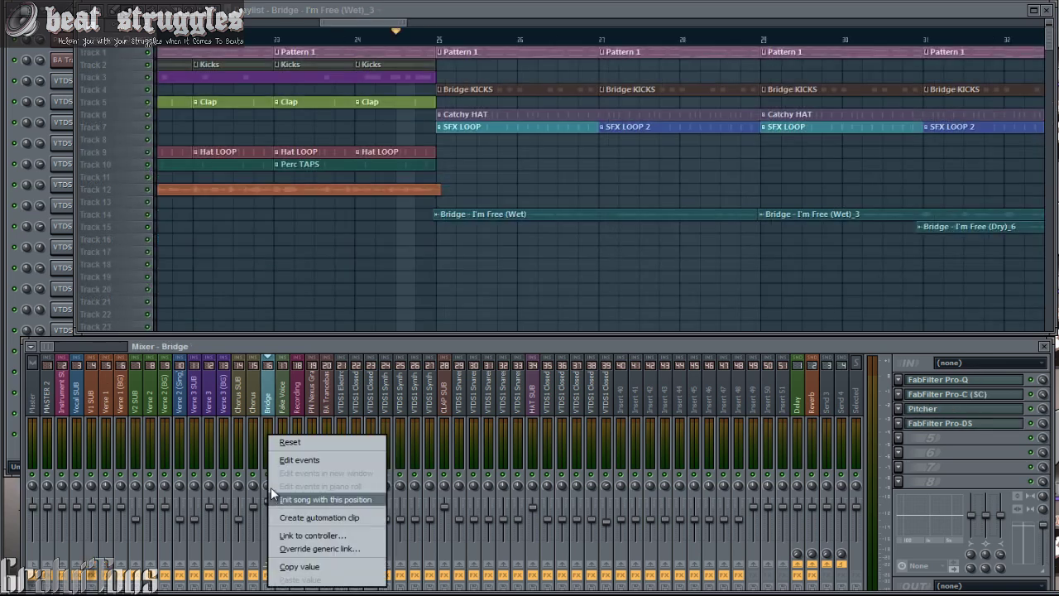
click(298, 445)
click(439, 41)
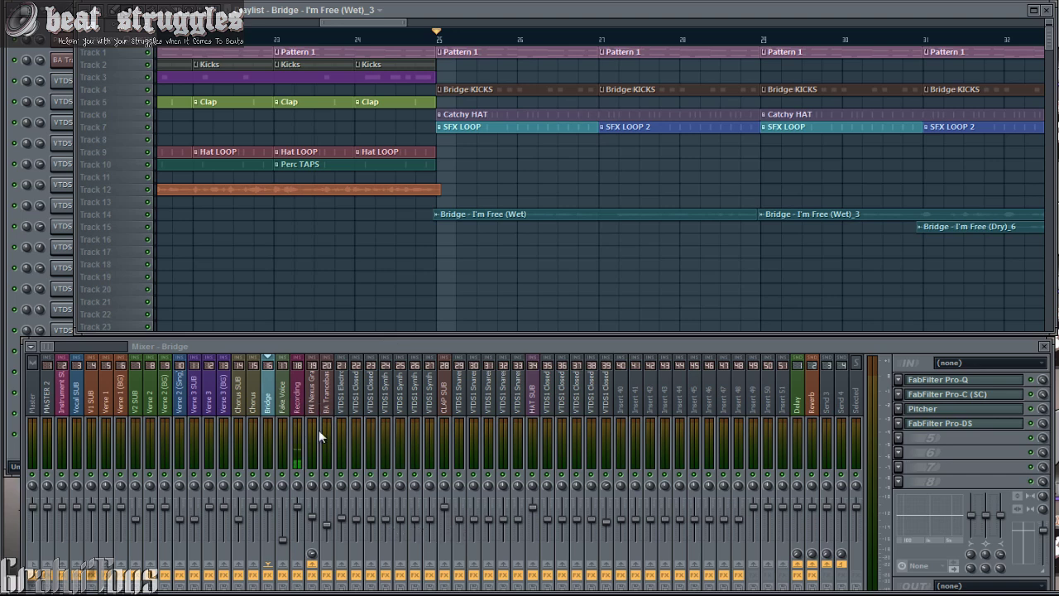
click(271, 407)
key(space)
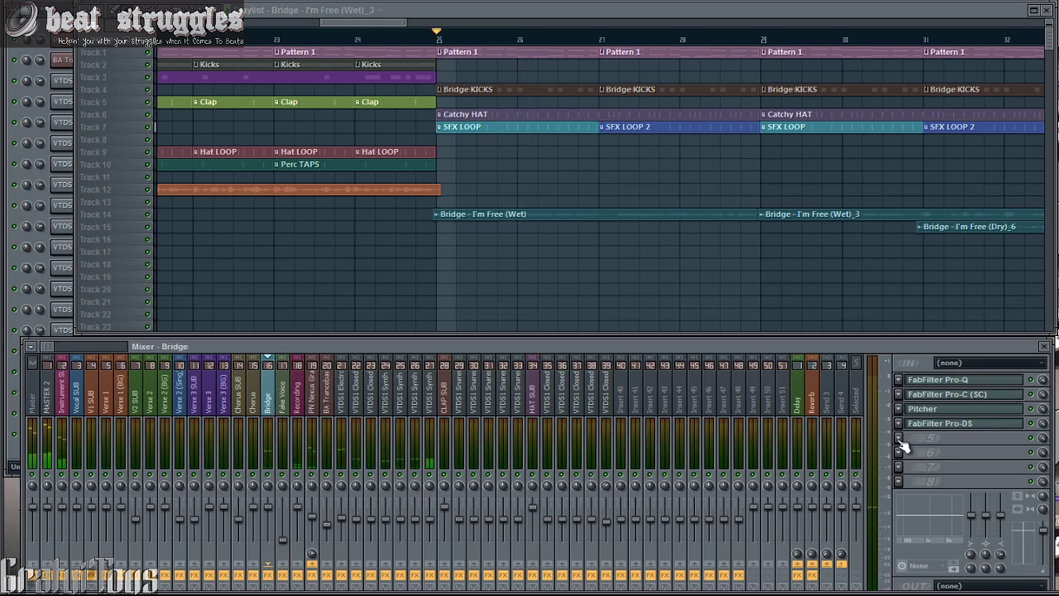
Add Fruity Limiter to the fifth effect slot of the Bridge track and raise its gain.
click(899, 438)
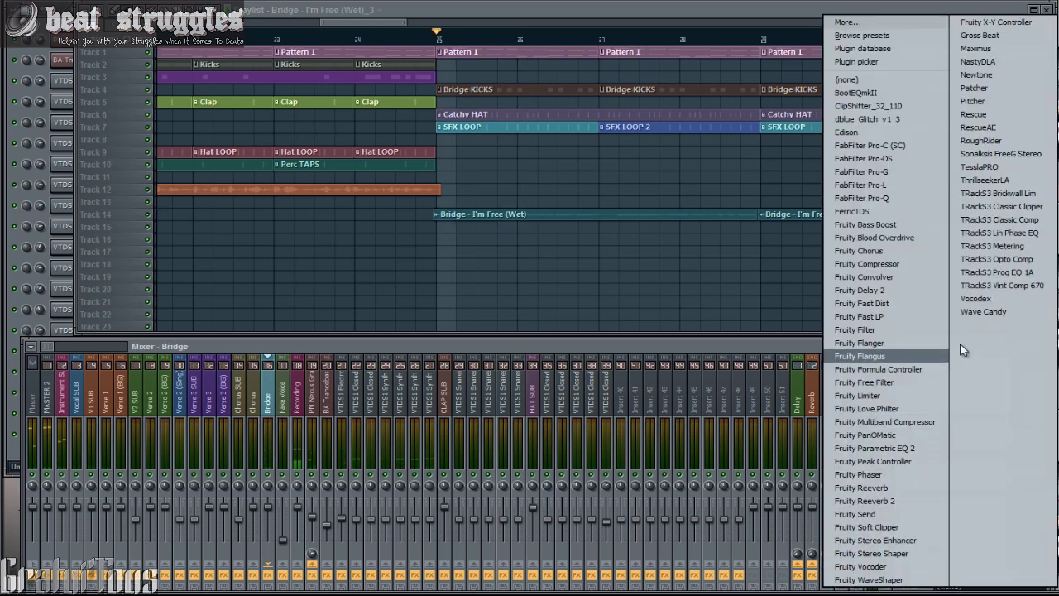
click(886, 398)
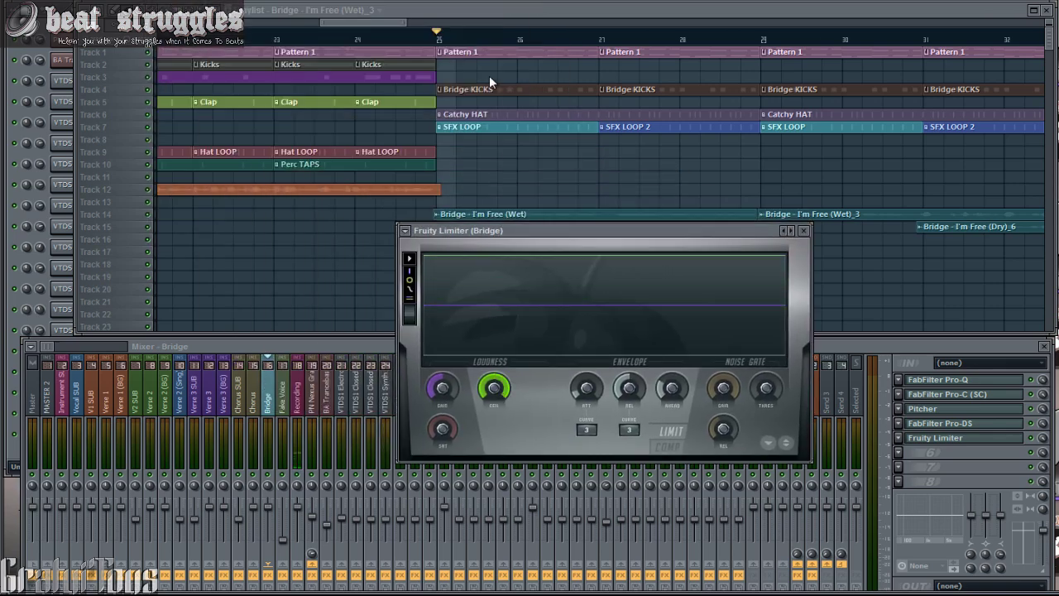
drag(492, 401, 456, 265)
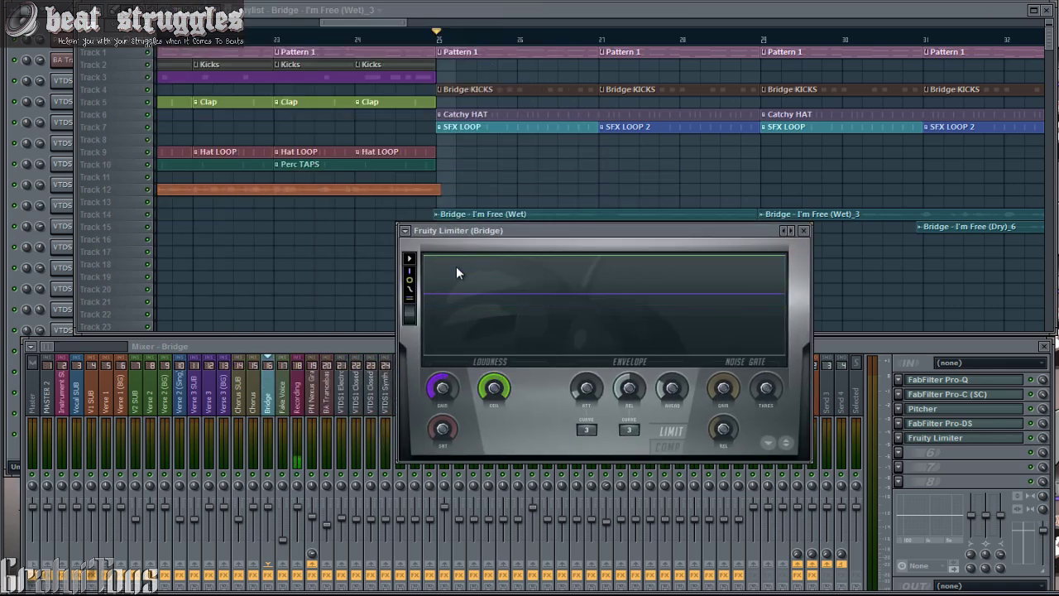
key(Escape)
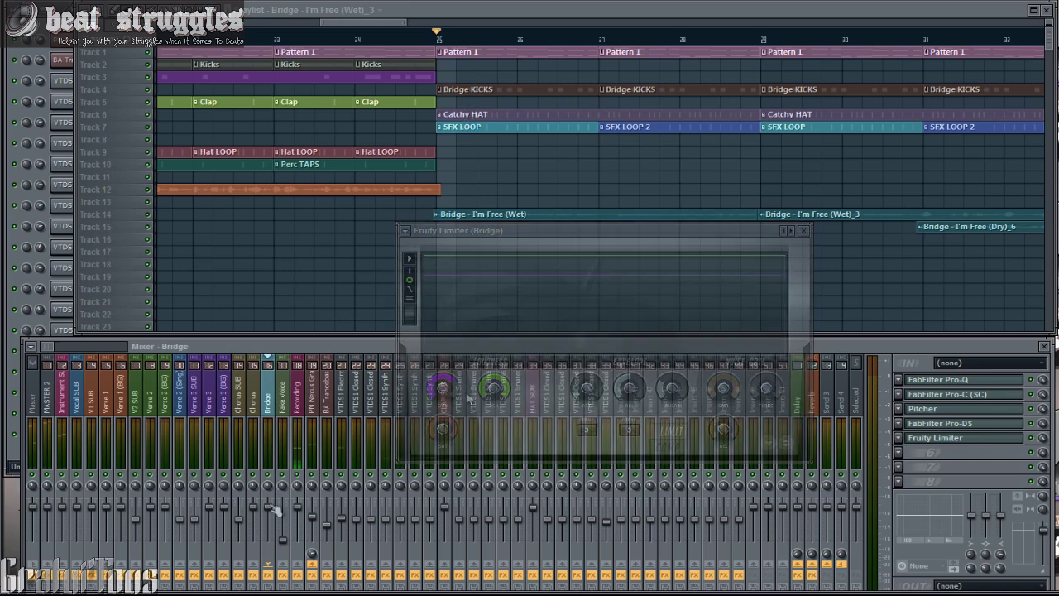
key(space)
drag(270, 506, 270, 520)
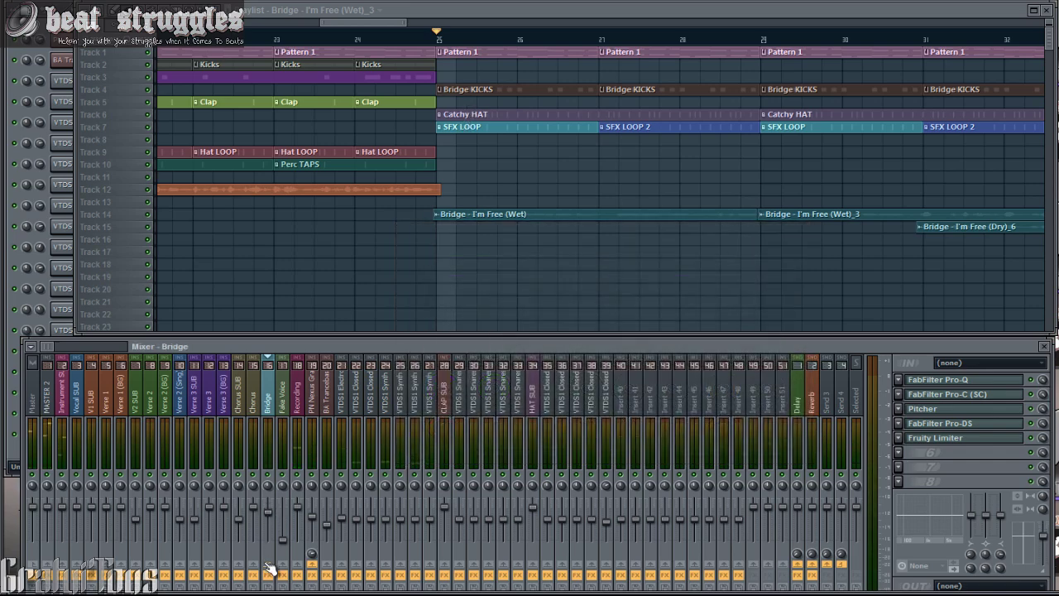
right_click(270, 569)
click(298, 440)
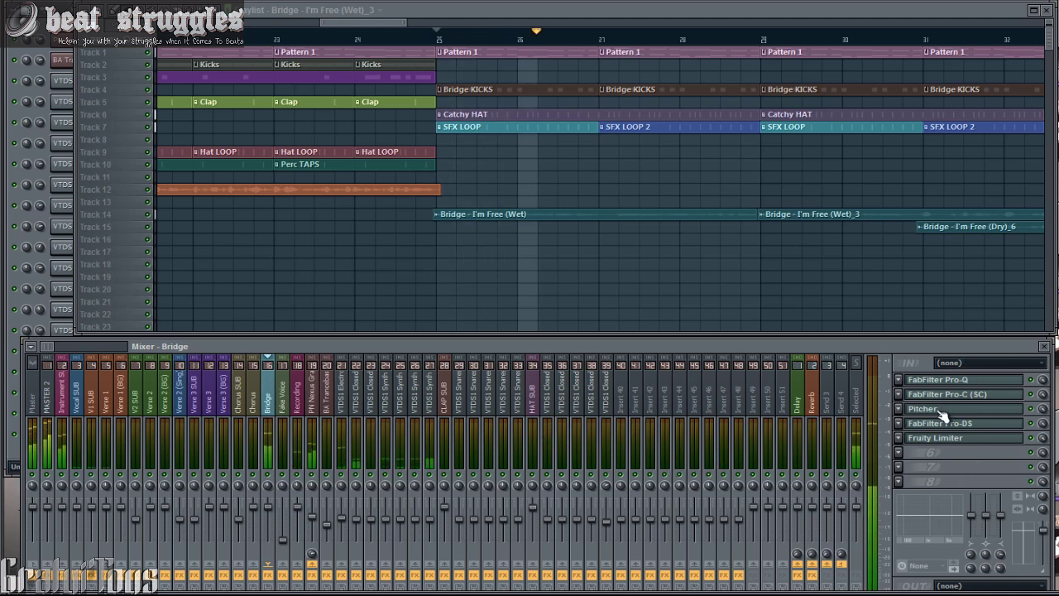
Move Pitcher to the Bridge track's first effect slot and add a 12 dB/oct low cut at about 86 Hz in Pro-Q.
scroll(941, 412, up, 2)
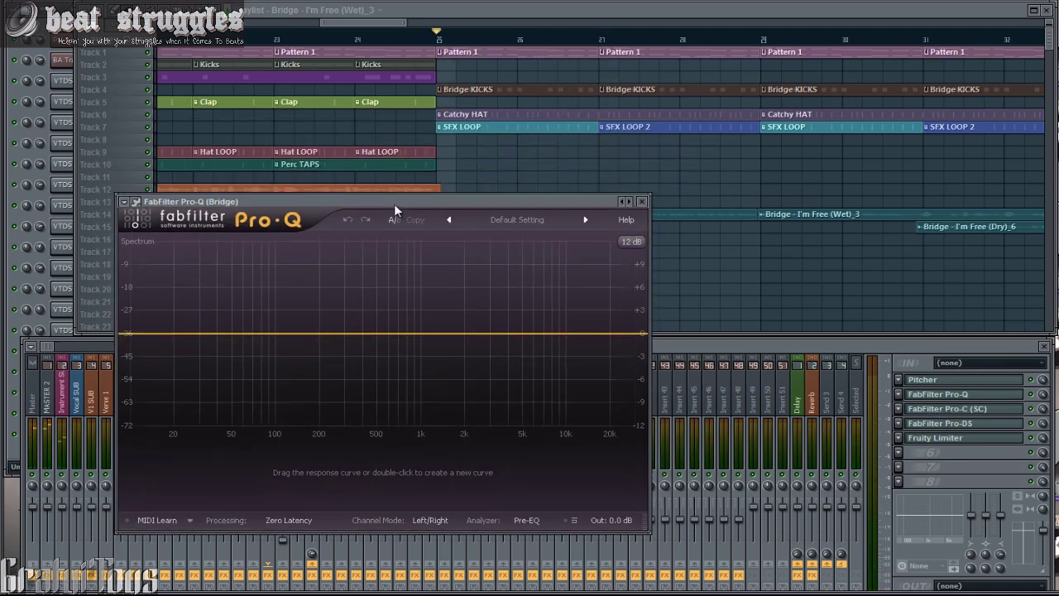
double_click(128, 341)
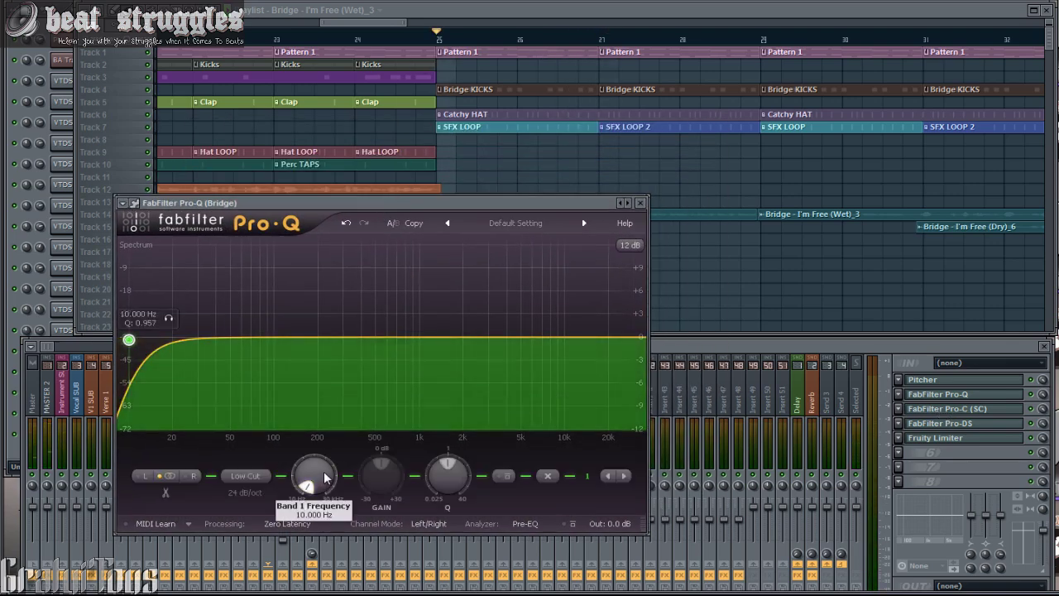
key(space)
drag(324, 475, 323, 457)
drag(322, 457, 323, 431)
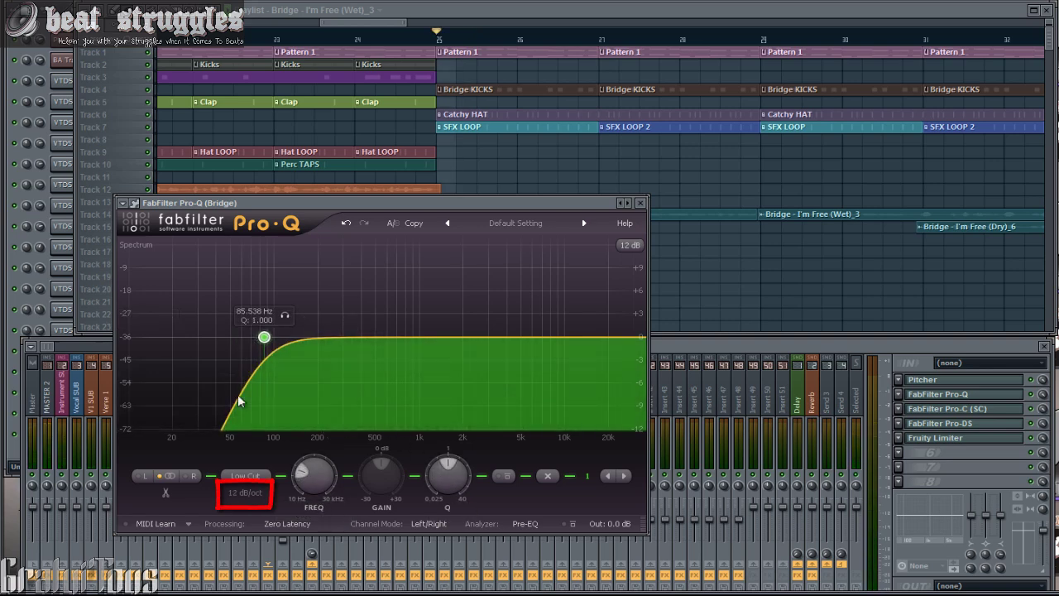
During playback, raise the Bridge low cut to about 100 Hz and add a high-shelf boost of about 1.9 dB at 9.8 kHz.
key(space)
drag(326, 464, 326, 460)
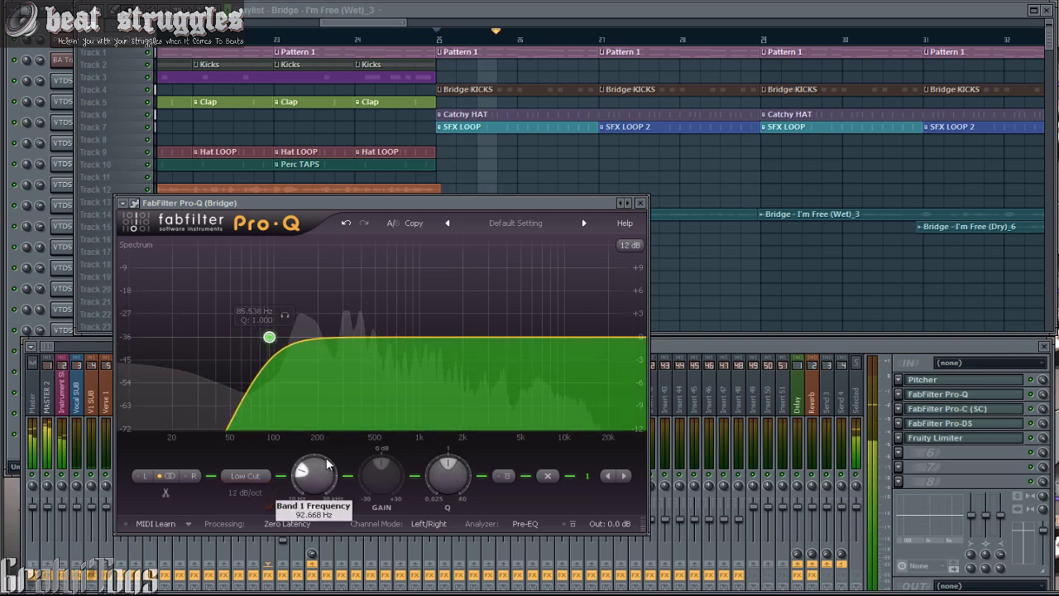
double_click(610, 337)
drag(610, 337, 565, 330)
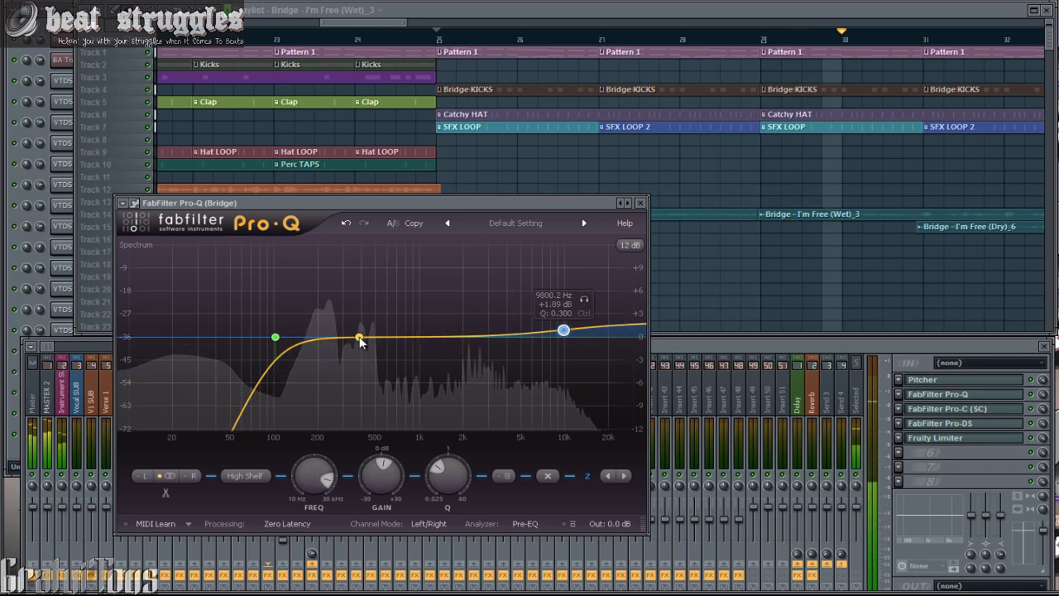
click(360, 342)
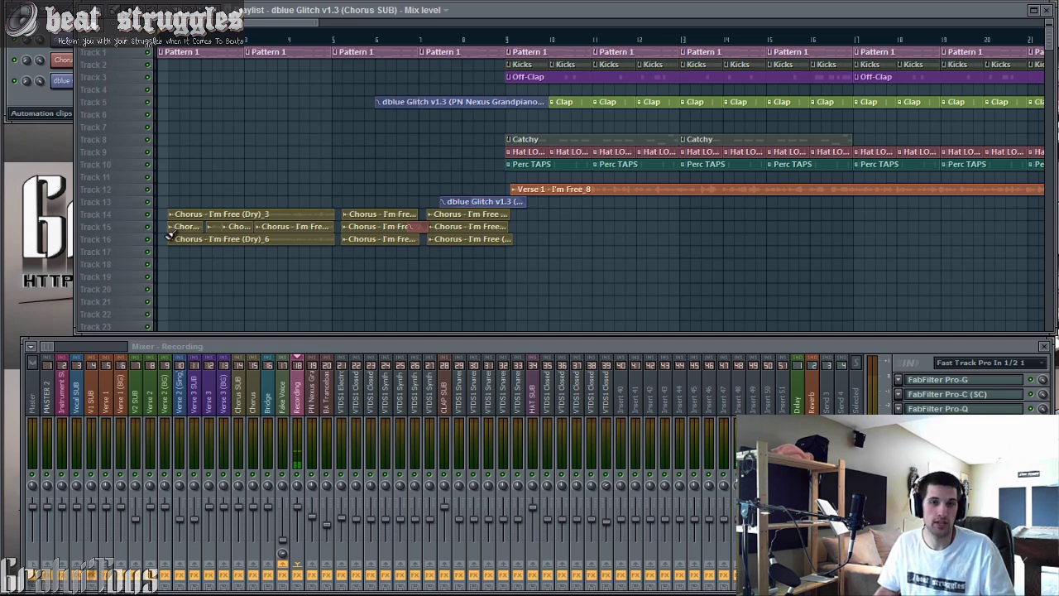
Examine the chorus vocal clips on Tracks 14 to 16 and their place in the song arrangement.
scroll(169, 237, up, 3)
scroll(605, 237, up, 3)
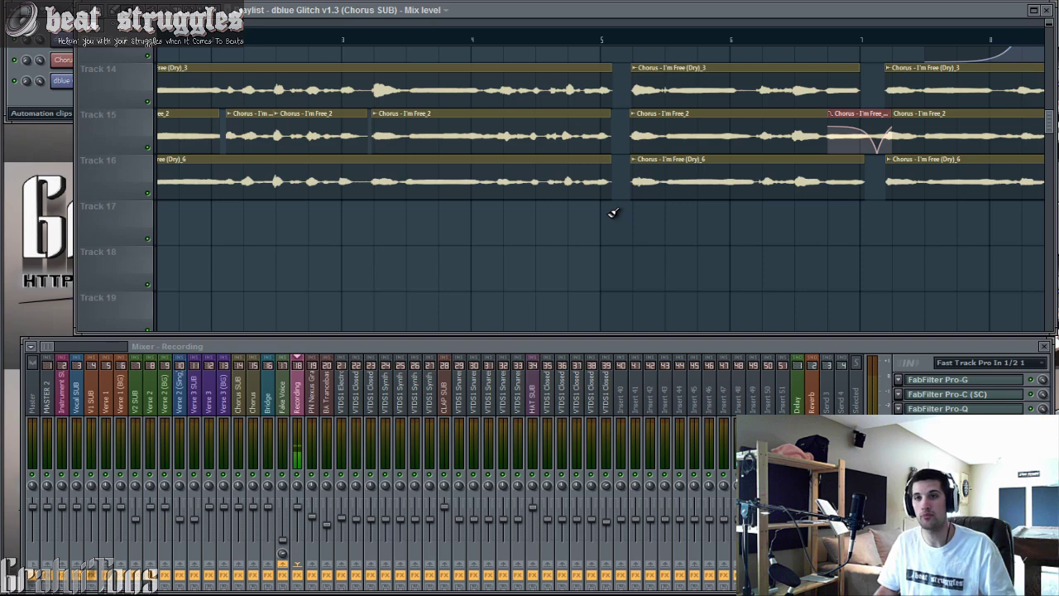
scroll(530, 202, down, 2)
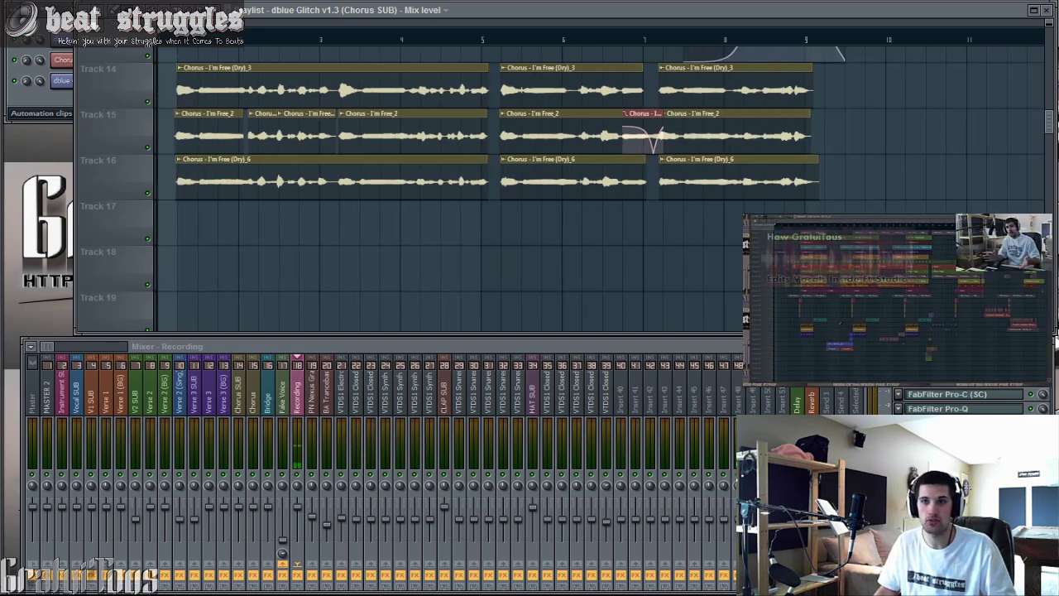
scroll(745, 178, up, 4)
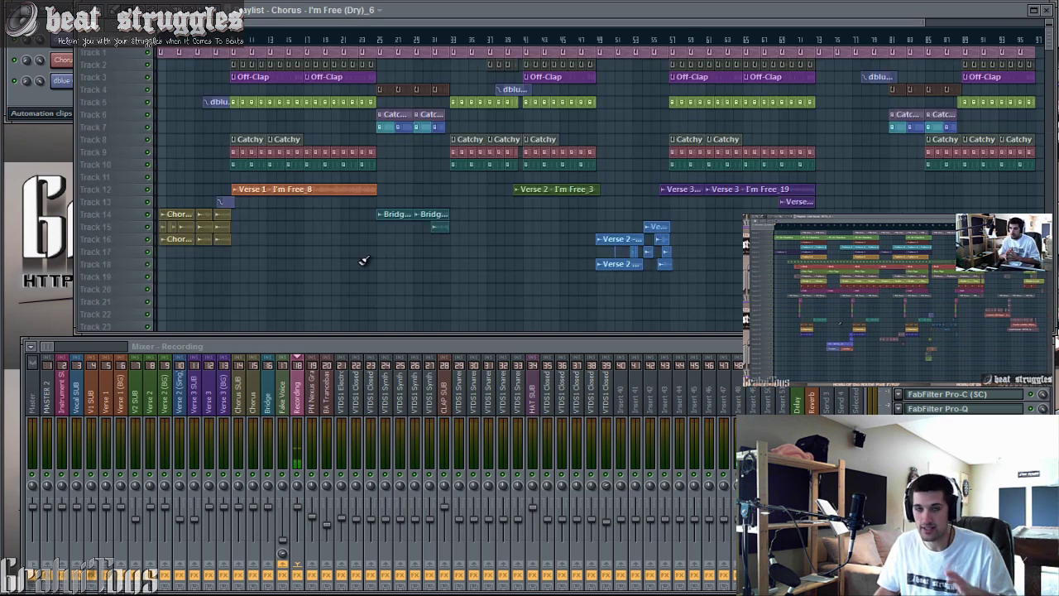
scroll(184, 292, up, 3)
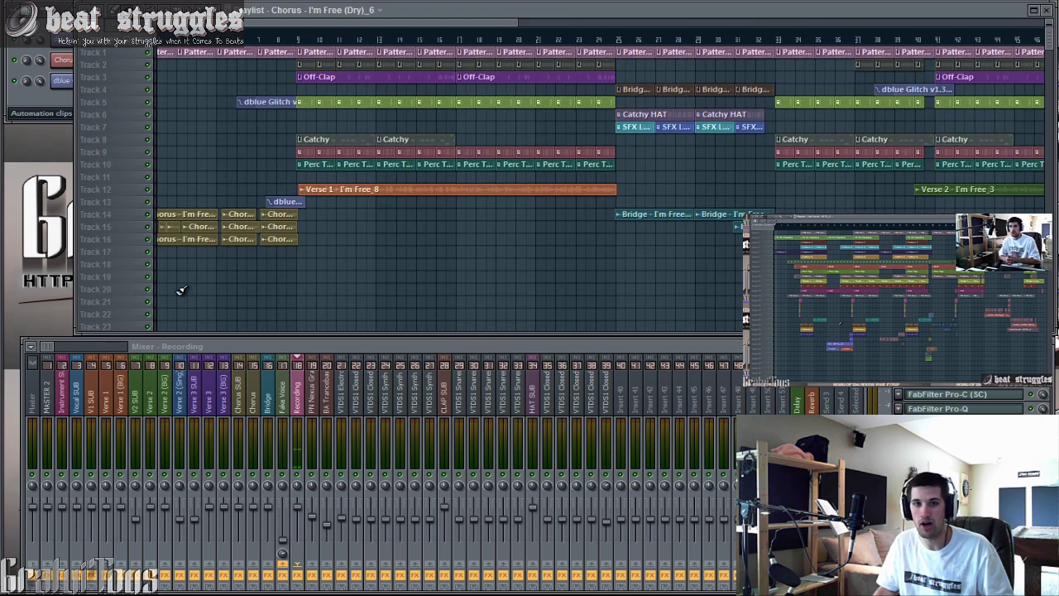
drag(229, 24, 213, 23)
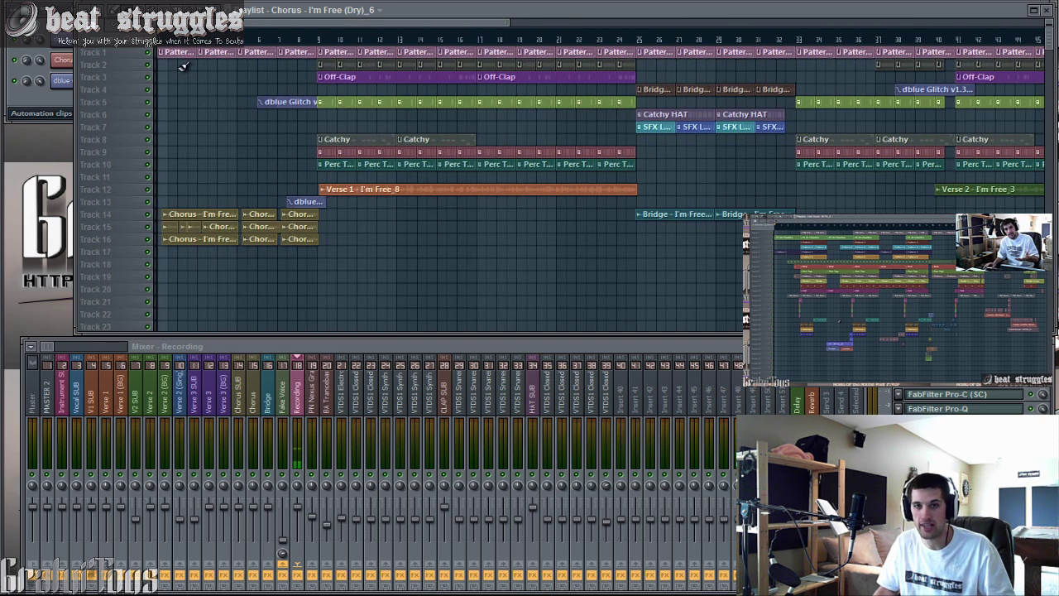
right_click(156, 134)
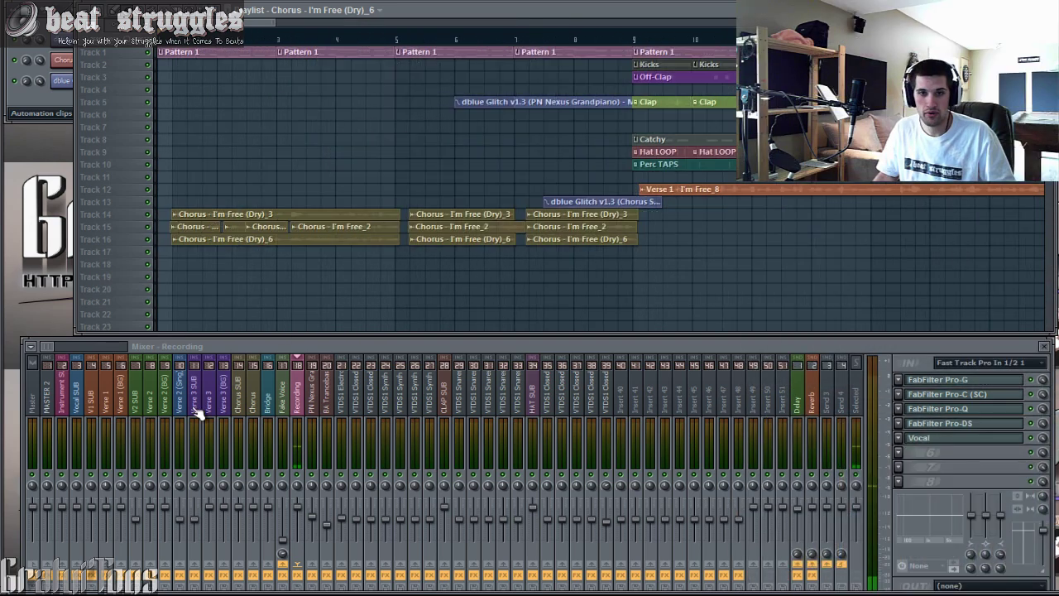
Reset the Chorus SUB mixer track's send levels to the Delay and Reverb tracks.
click(243, 404)
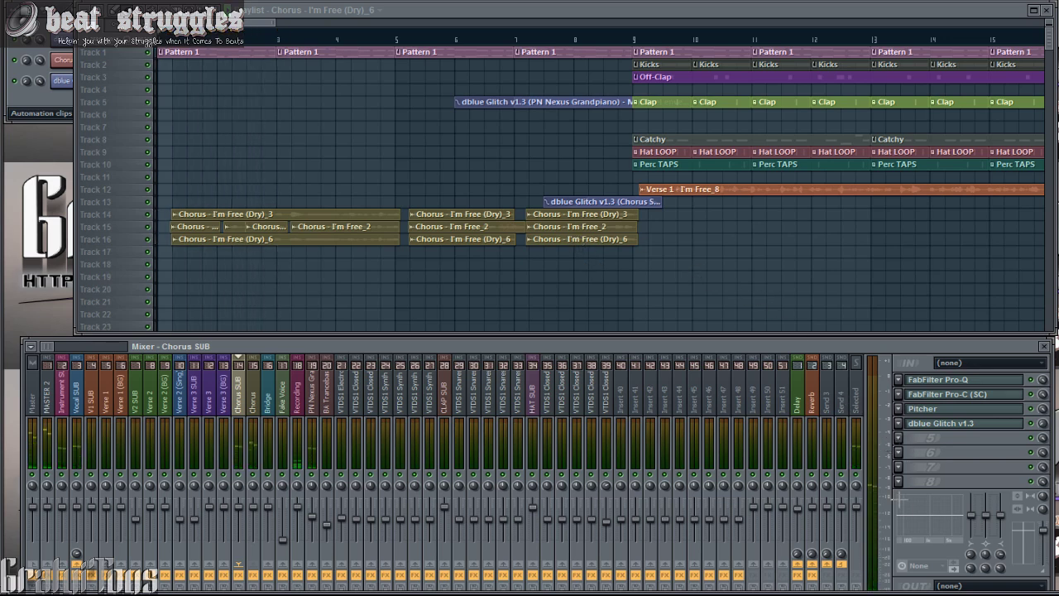
right_click(797, 555)
click(826, 441)
right_click(814, 555)
click(831, 441)
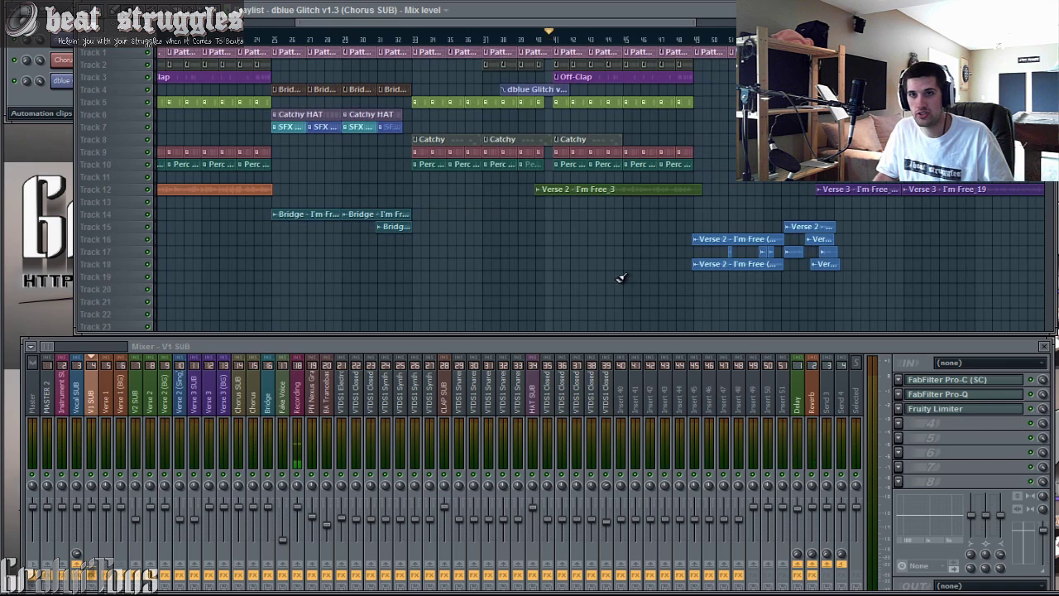
Trim the silent start of the Verse 2 vocal clip on Track 12 so it begins just before bar 41.
scroll(616, 281, up, 3)
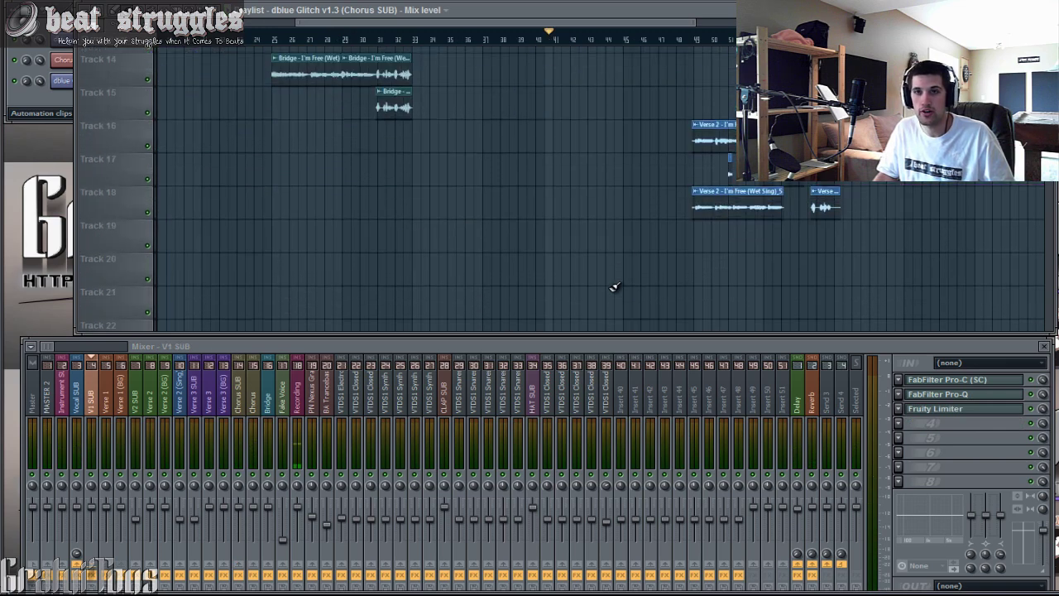
scroll(614, 287, down, 3)
scroll(542, 227, up, 4)
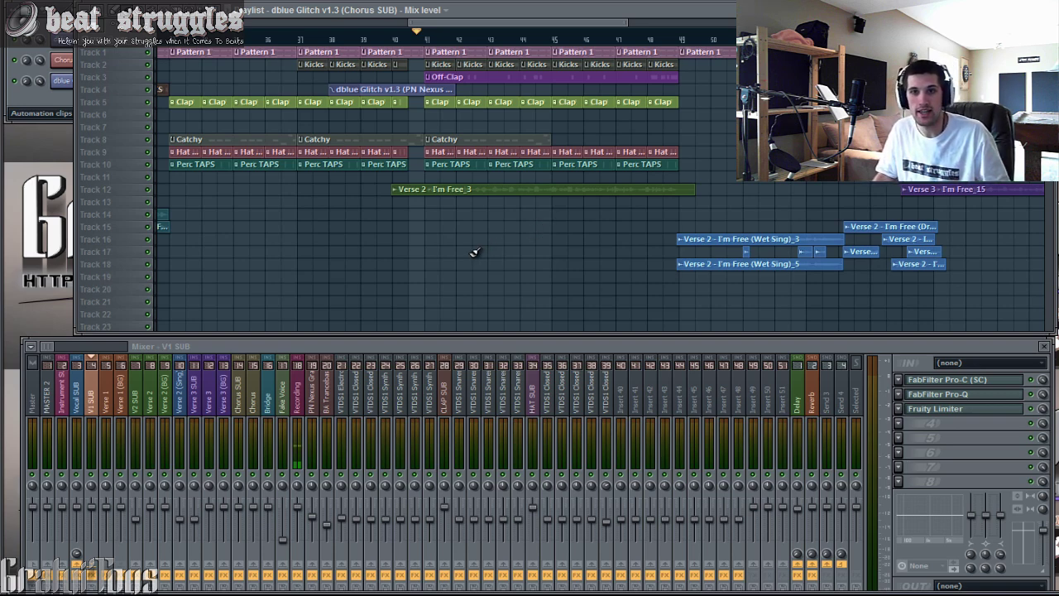
scroll(474, 252, down, 5)
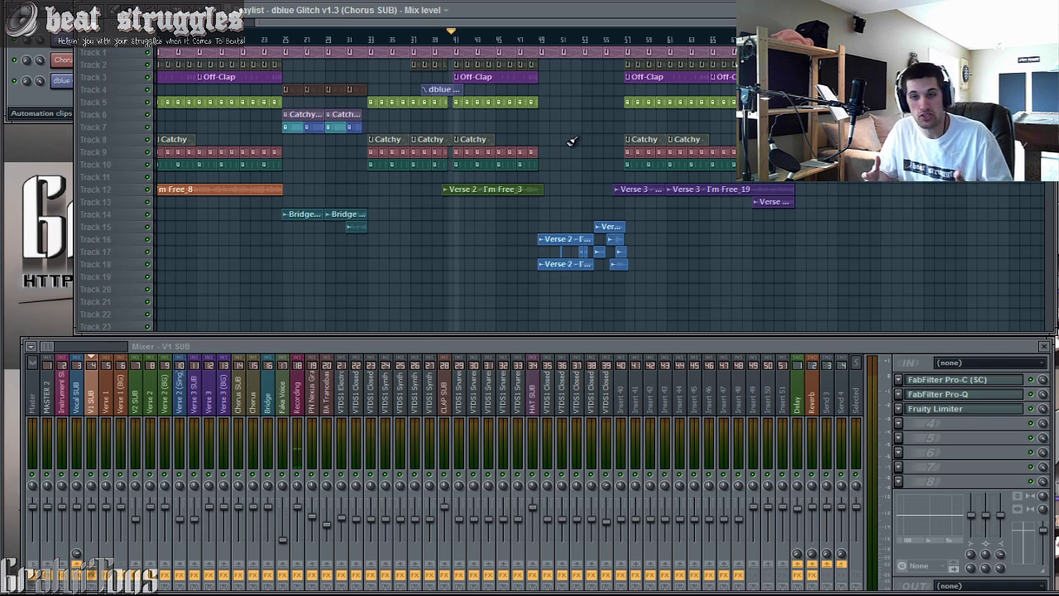
scroll(466, 203, up, 5)
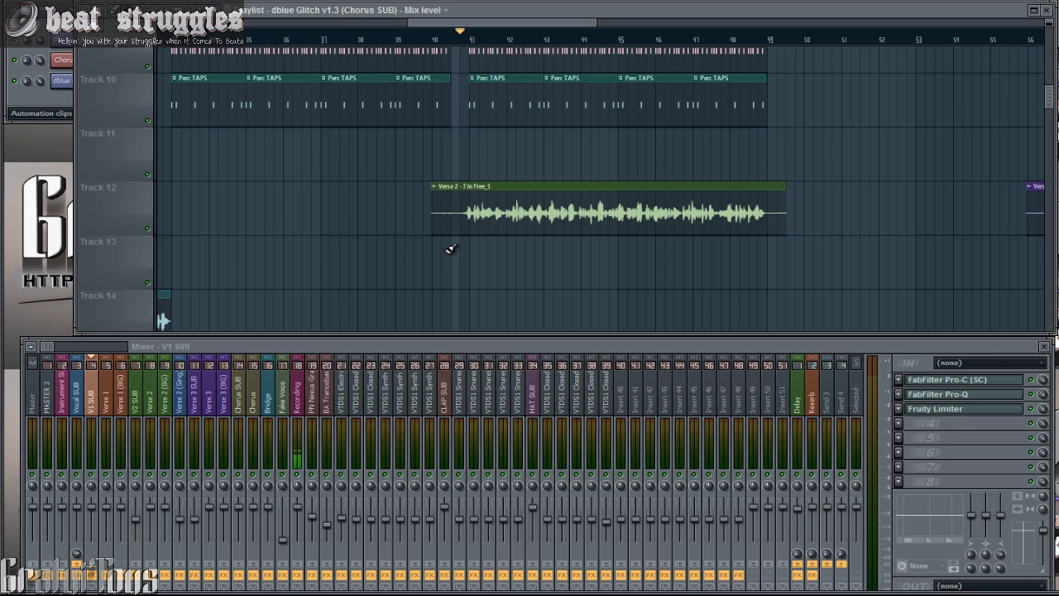
scroll(448, 242, up, 4)
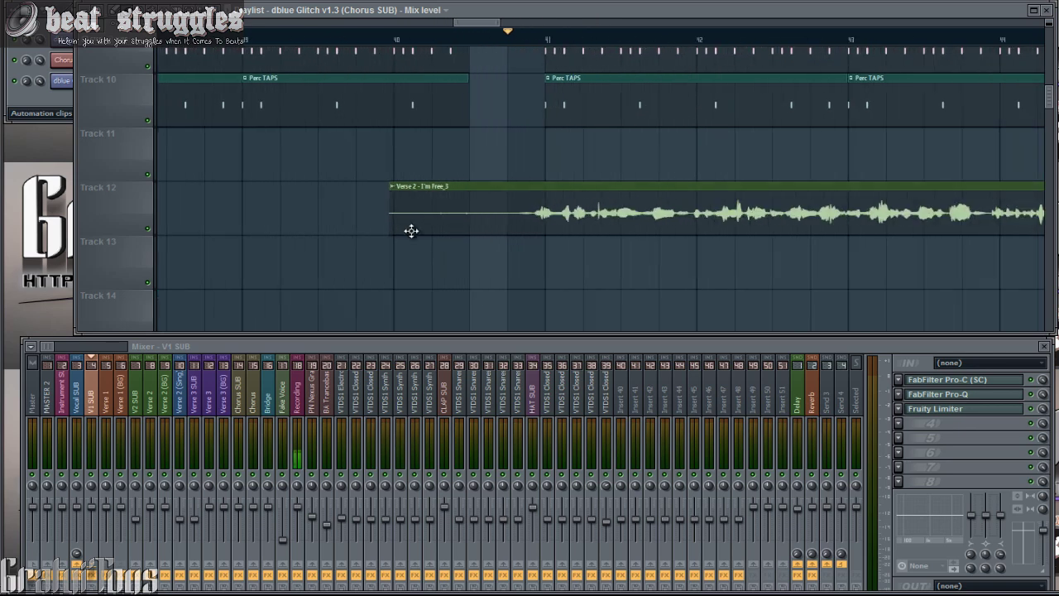
drag(389, 223, 542, 231)
scroll(530, 228, up, 3)
Play the song into Verse 2 and reset the V2 SUB mixer track's volume fader.
key(space)
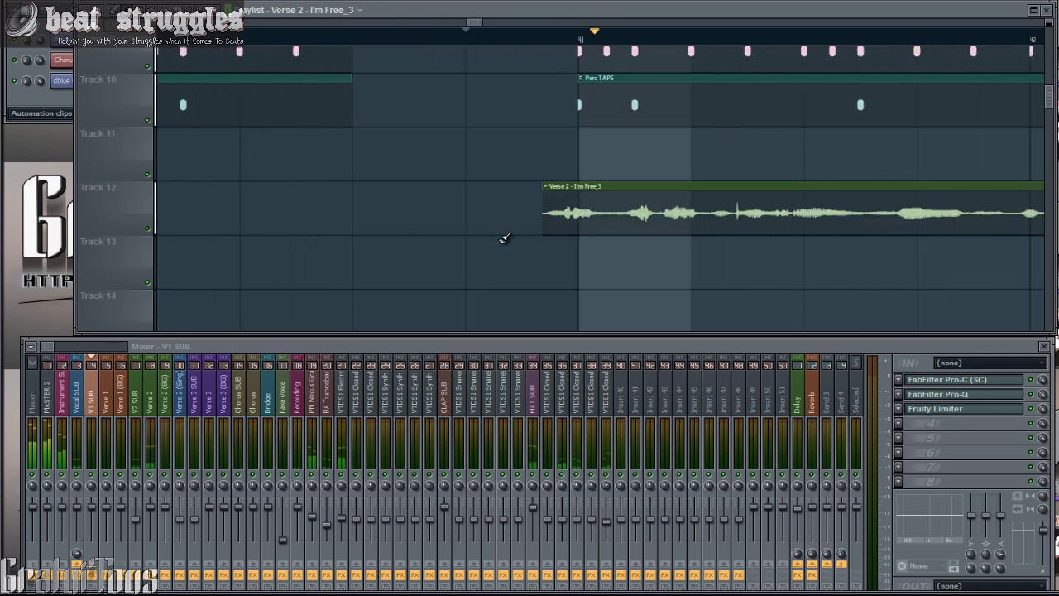
scroll(449, 231, down, 4)
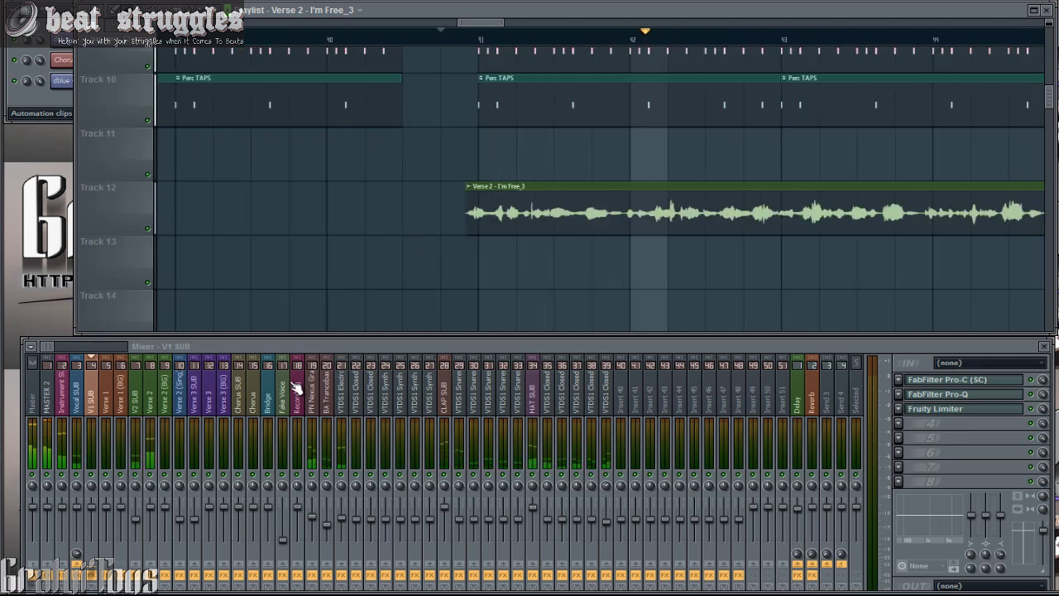
right_click(142, 522)
click(161, 449)
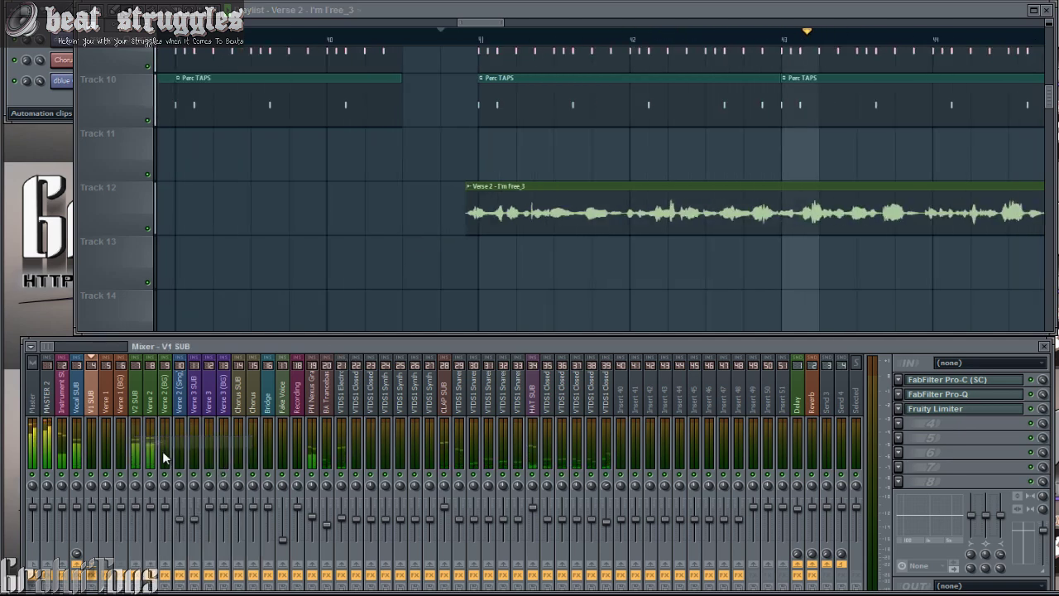
Trim the silent end of the Verse 2 vocal clip back to just before bar 49.
scroll(220, 284, down, 3)
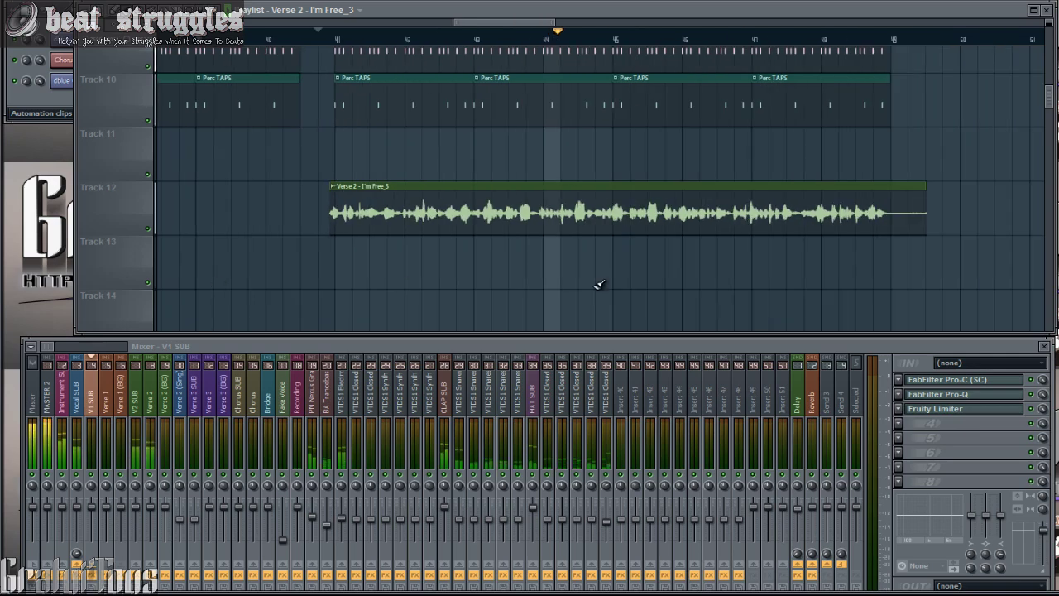
scroll(598, 287, down, 1)
scroll(782, 266, up, 4)
drag(833, 220, 750, 246)
scroll(827, 244, down, 2)
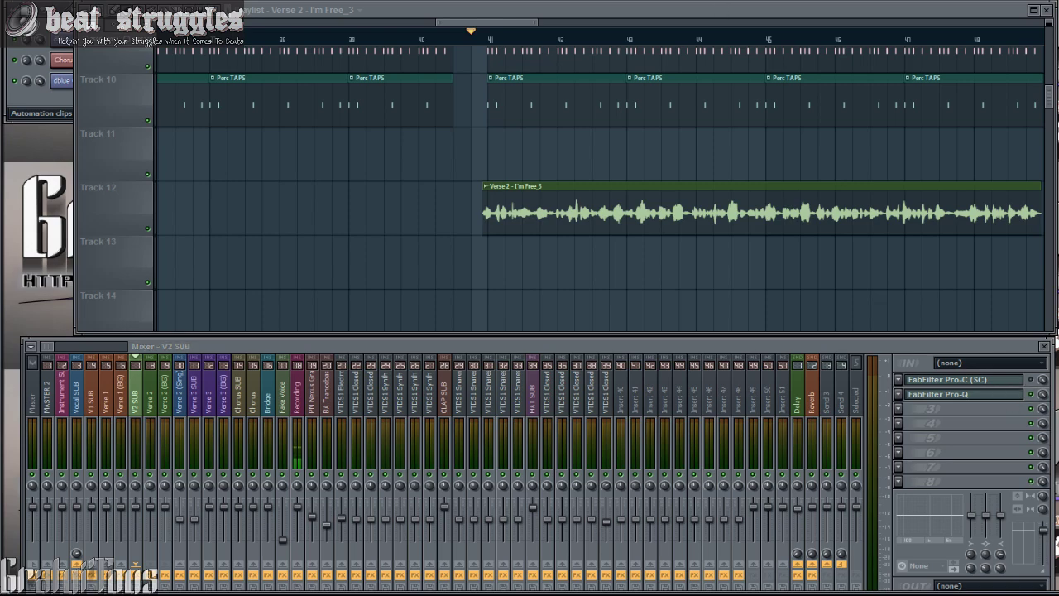
Check Pro-Q on the V2 SUB track, and load the Default Setting preset in its Pro-C.
drag(559, 3, 632, 115)
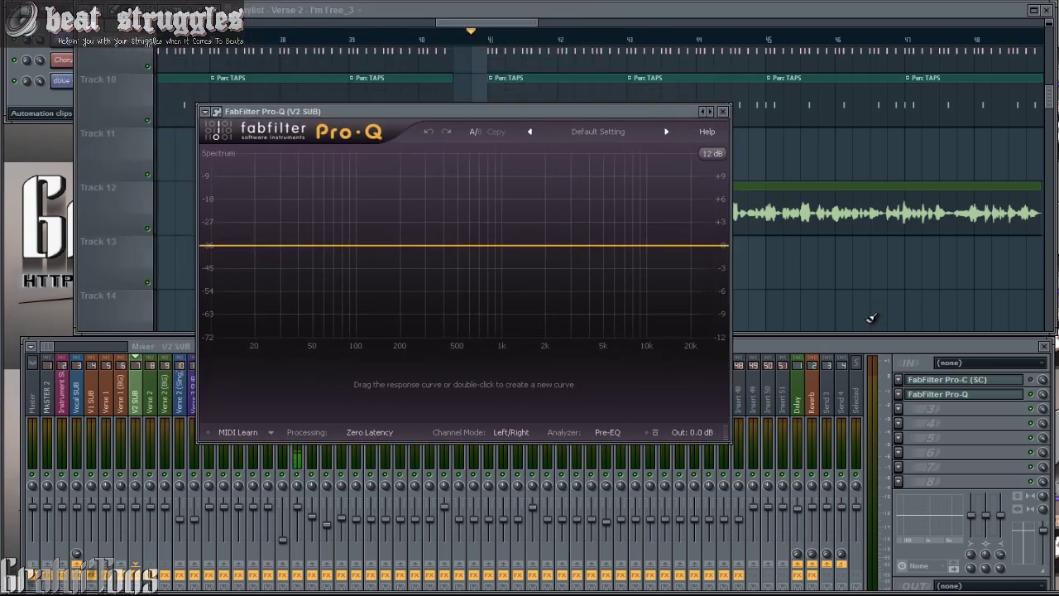
click(970, 378)
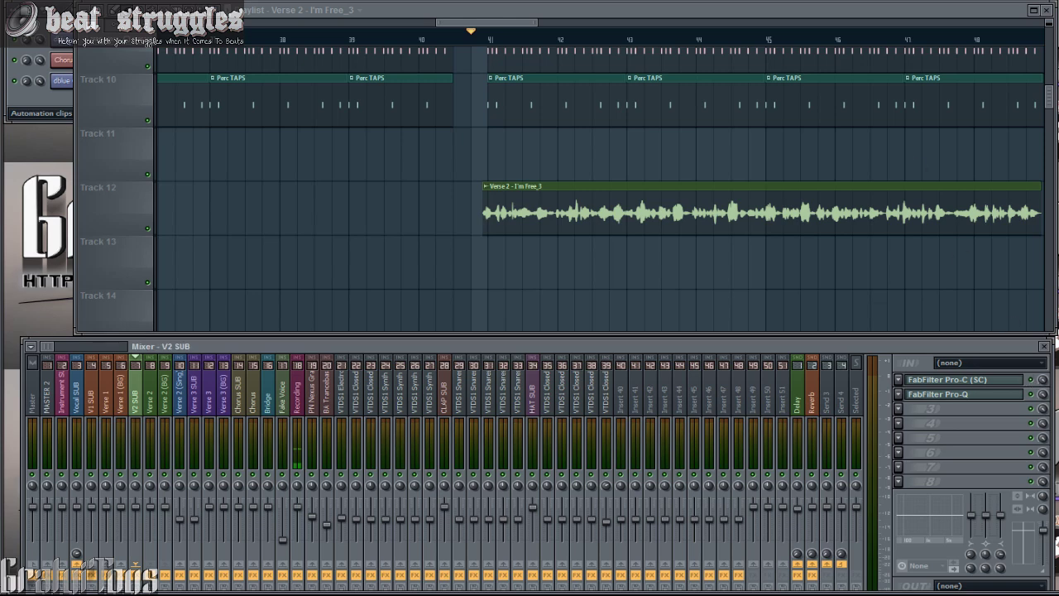
drag(447, 1, 501, 102)
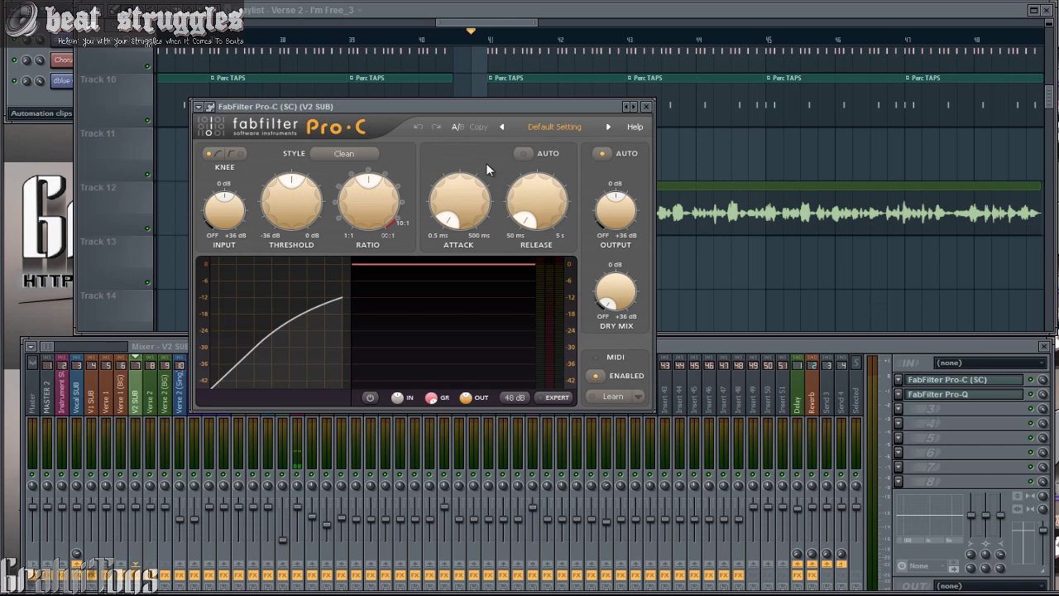
click(540, 128)
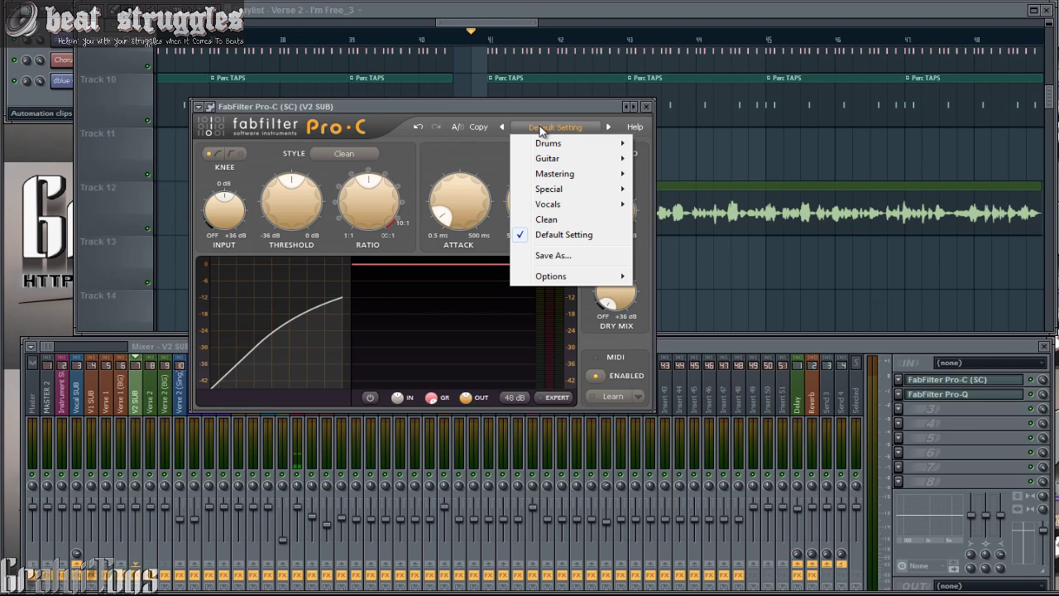
click(548, 219)
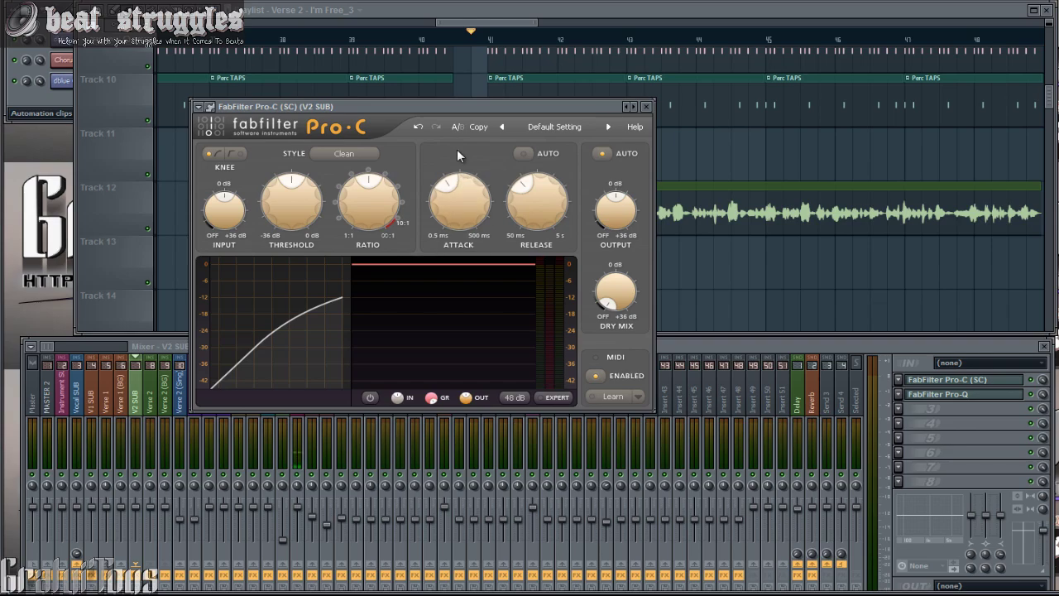
During playback, set the V2 SUB Pro-C attack to about 31.5 ms, shorten its release and adjust its threshold.
key(space)
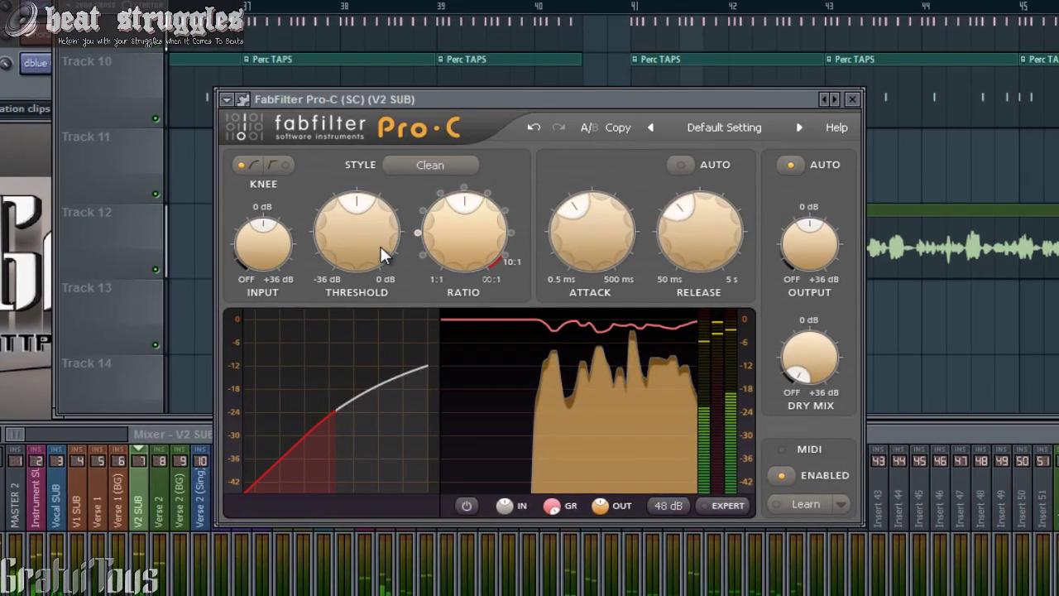
drag(356, 248, 378, 268)
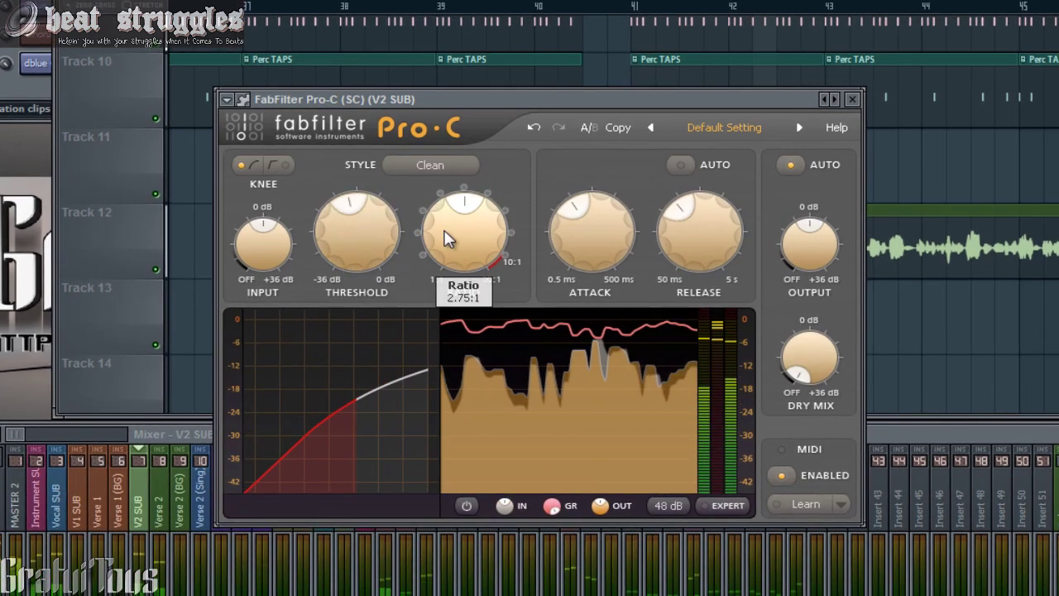
drag(580, 238, 582, 207)
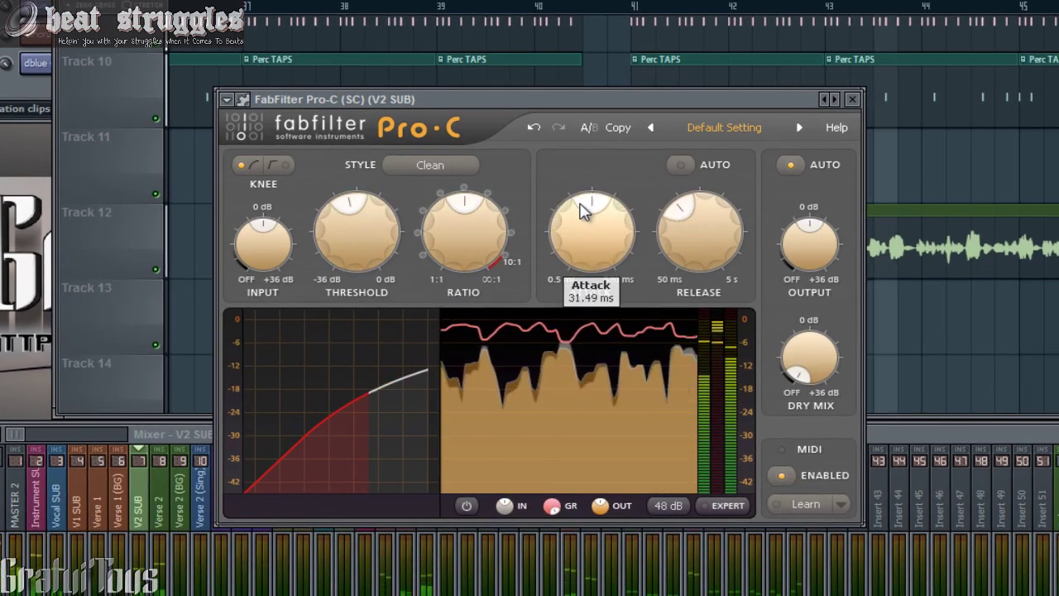
drag(698, 252, 701, 265)
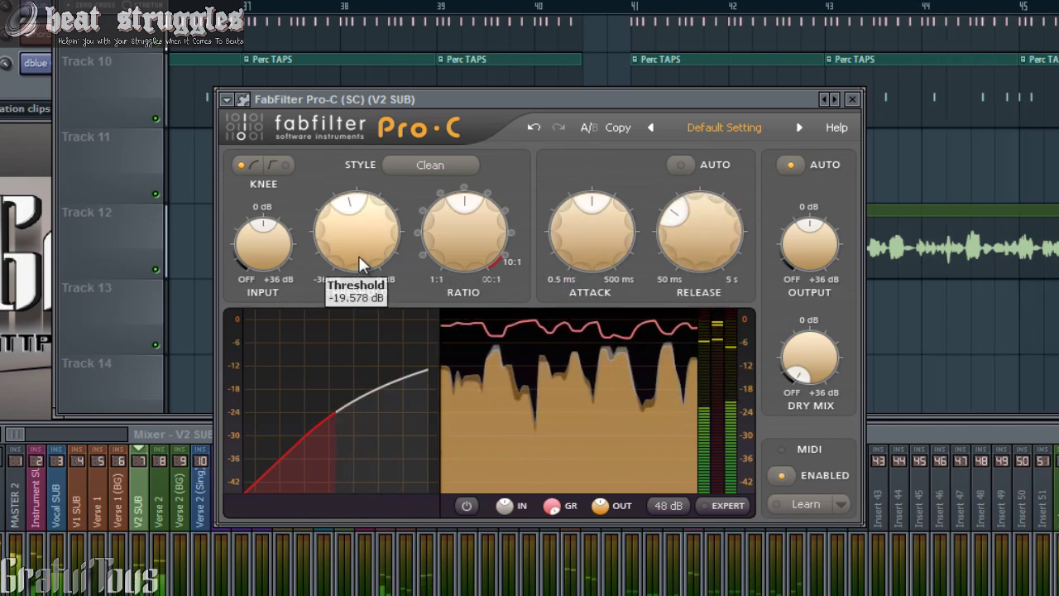
drag(362, 249, 371, 207)
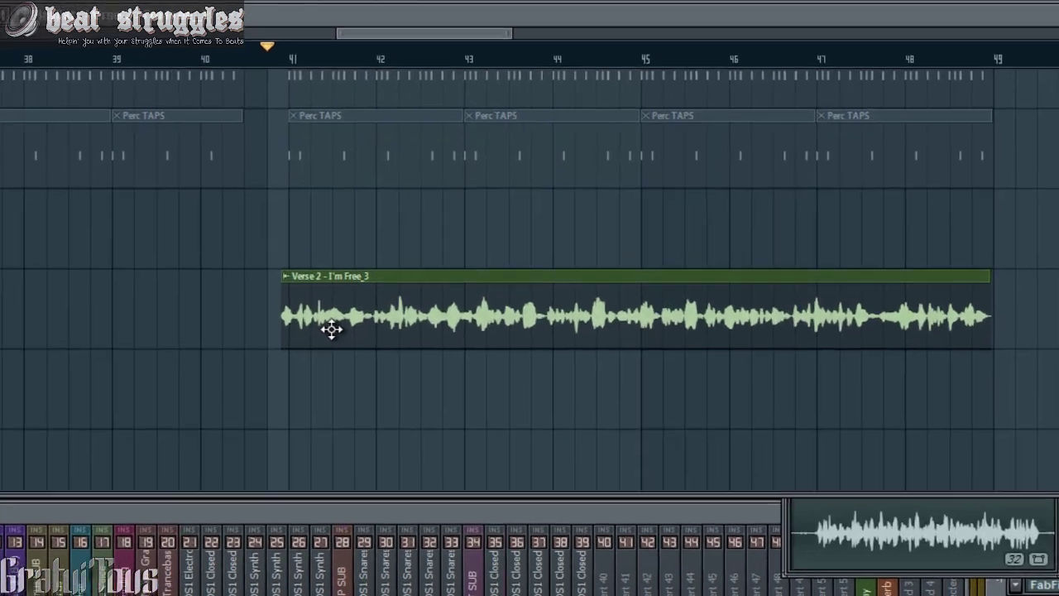
Duplicate the Verse 2 vocal clip onto Track 11 and make the copy unique.
drag(331, 328, 331, 237)
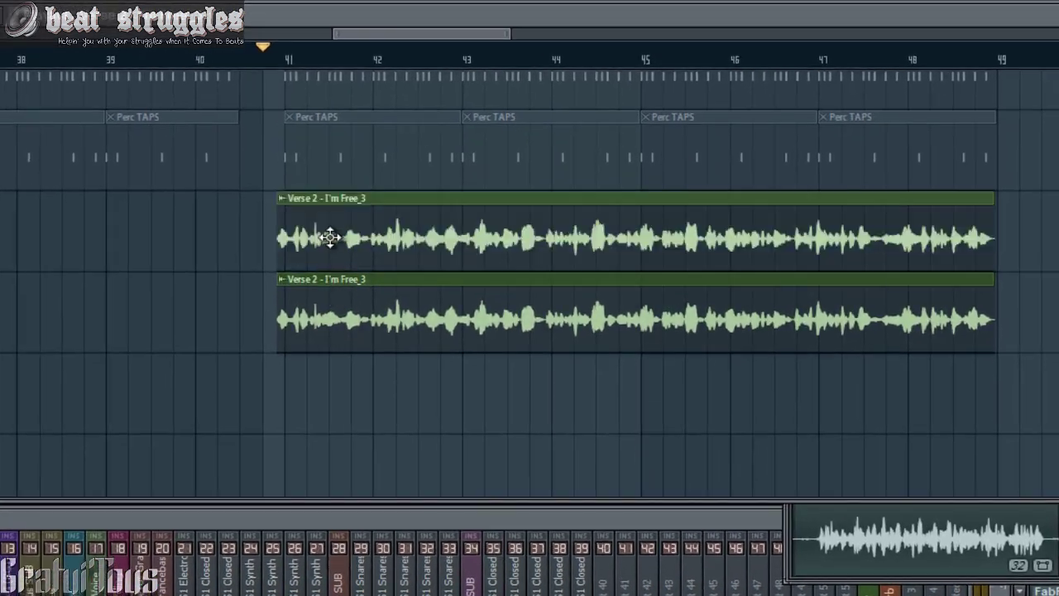
click(284, 201)
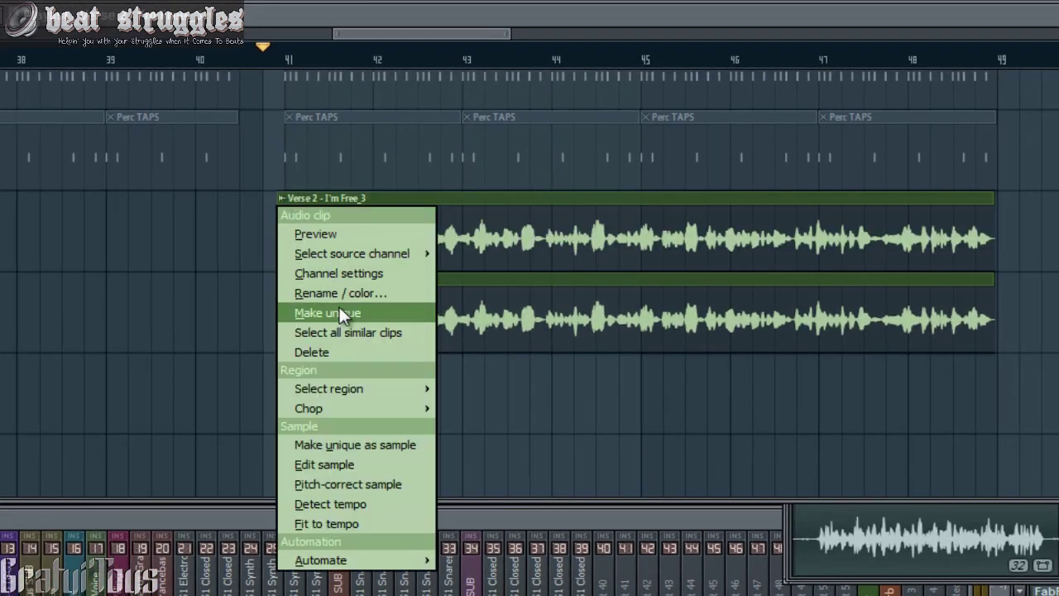
click(339, 306)
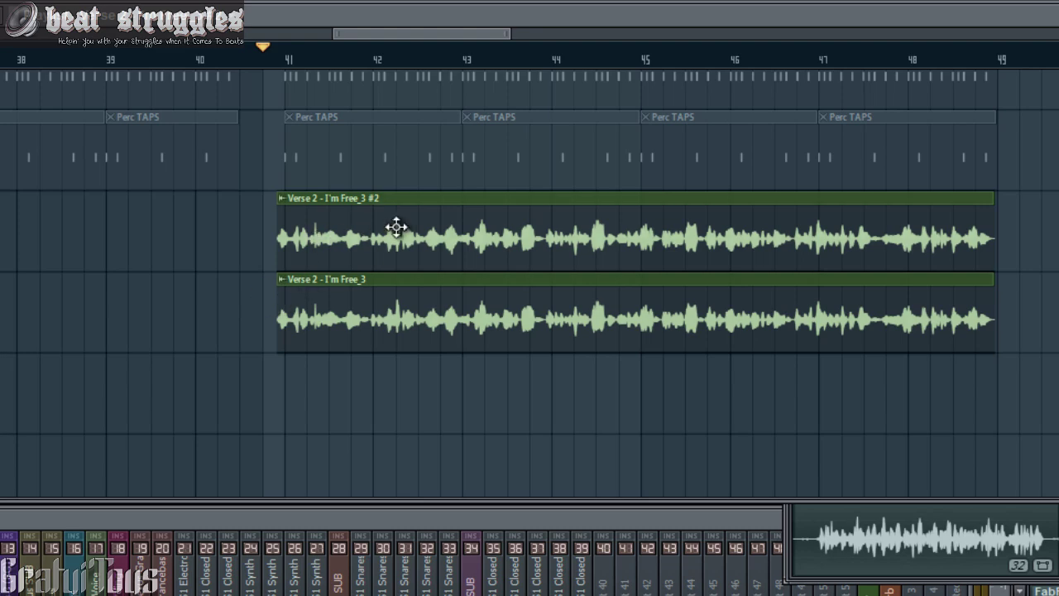
Recolor the duplicated Verse 2 clip's channel brown to set it apart from the original vocal.
double_click(311, 219)
key(F2)
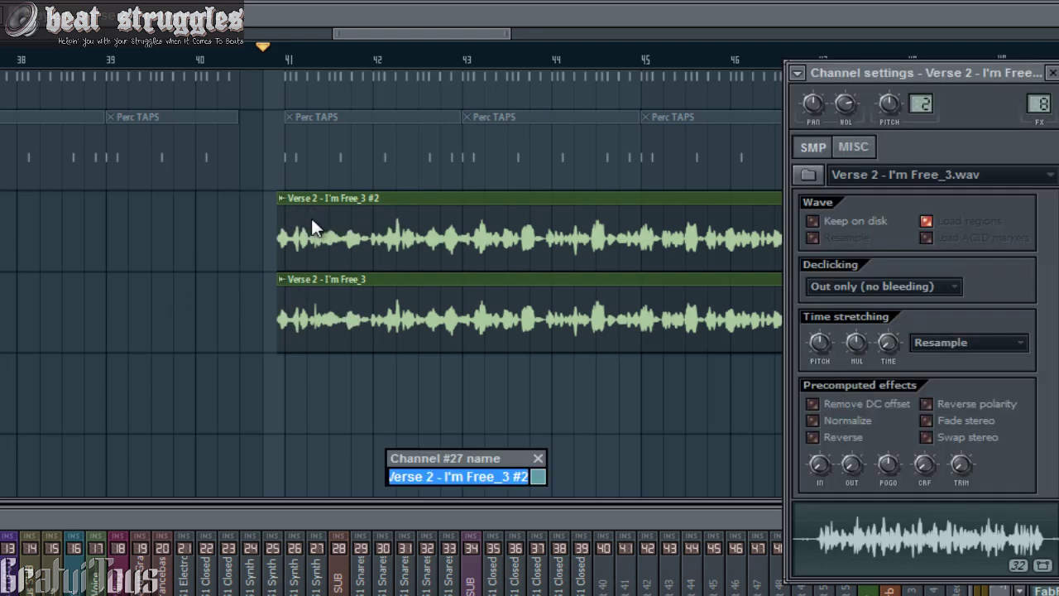
key(Return)
key(F2)
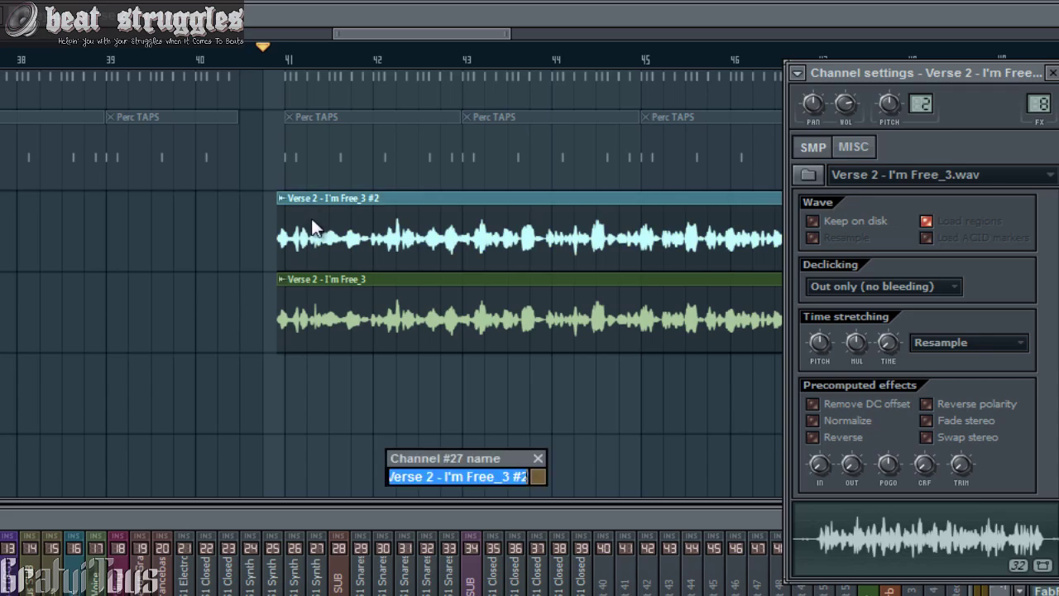
key(Return)
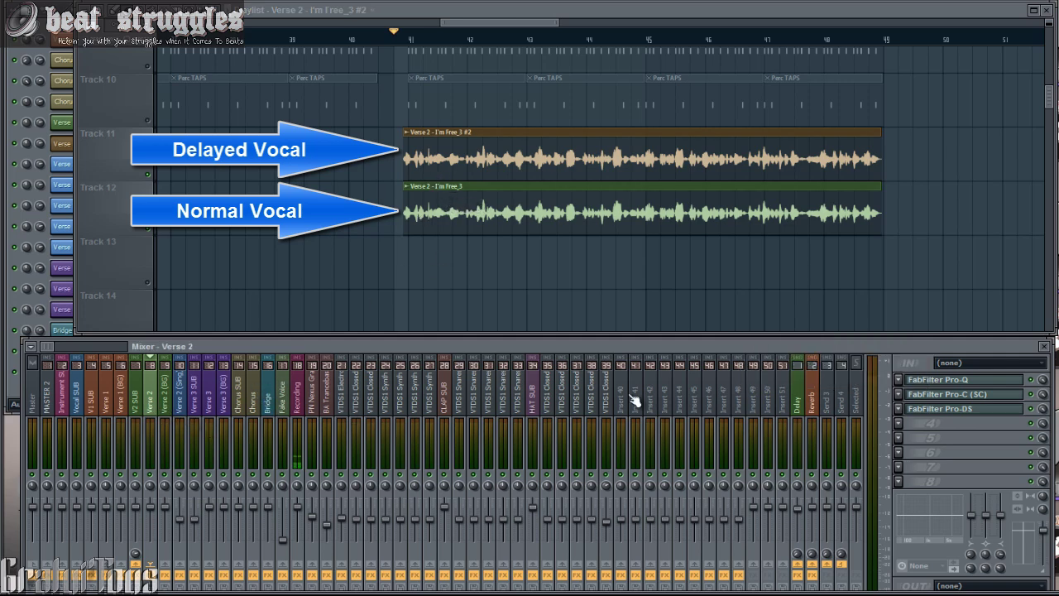
Copy the Delay send's mixer track state, including its effects, onto insert 9, the Verse 2 (BG) track.
click(796, 397)
right_click(796, 389)
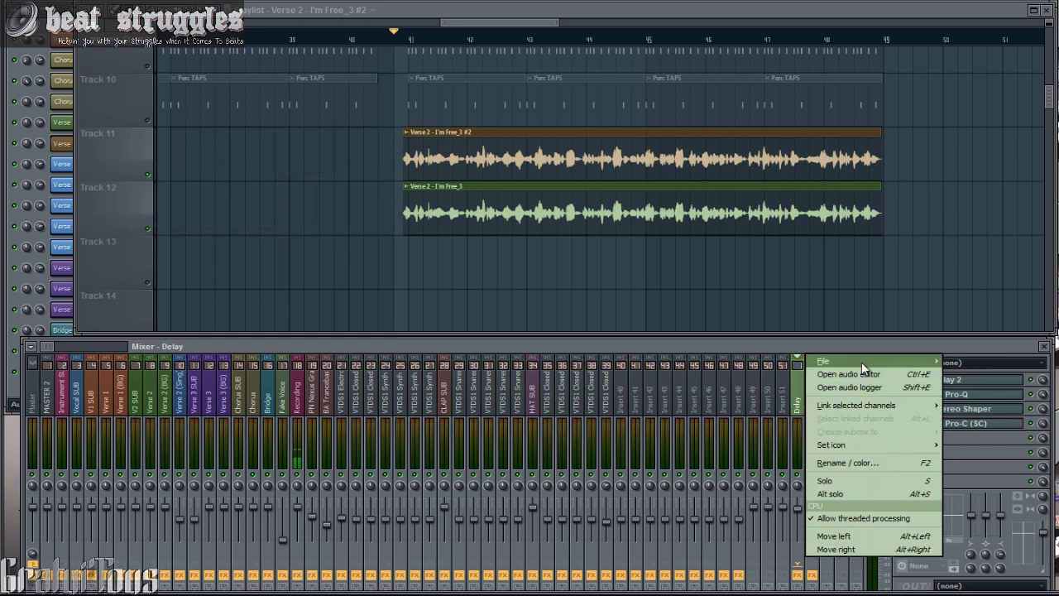
click(951, 373)
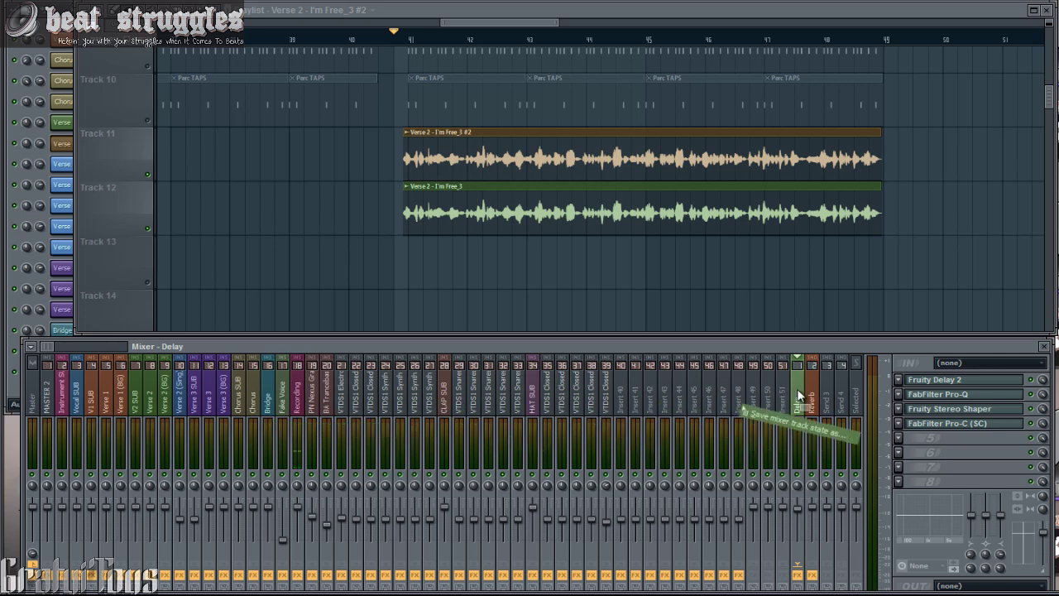
right_click(798, 394)
mouse_move(918, 362)
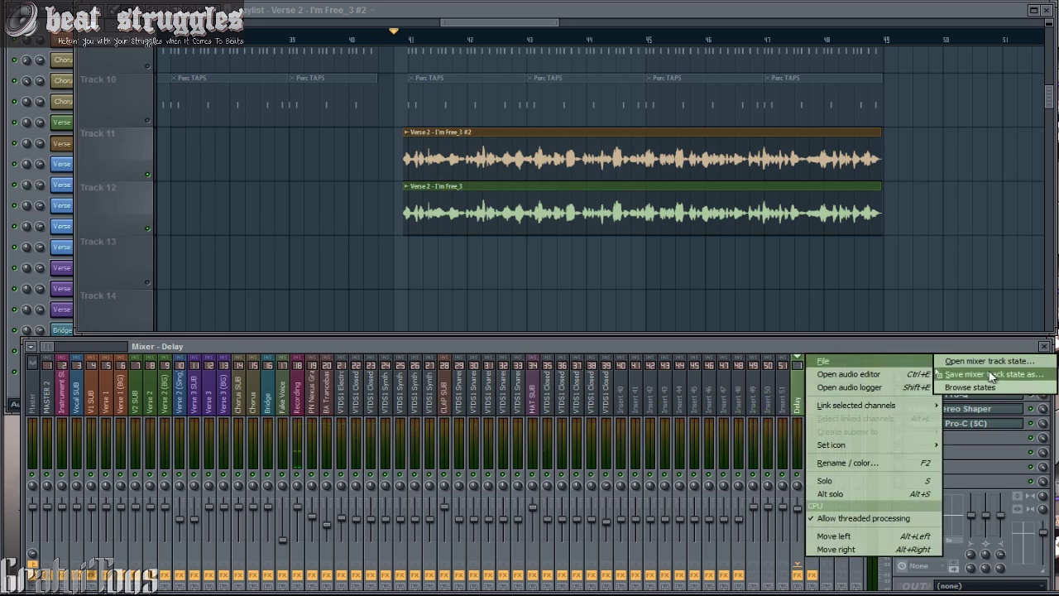
click(987, 373)
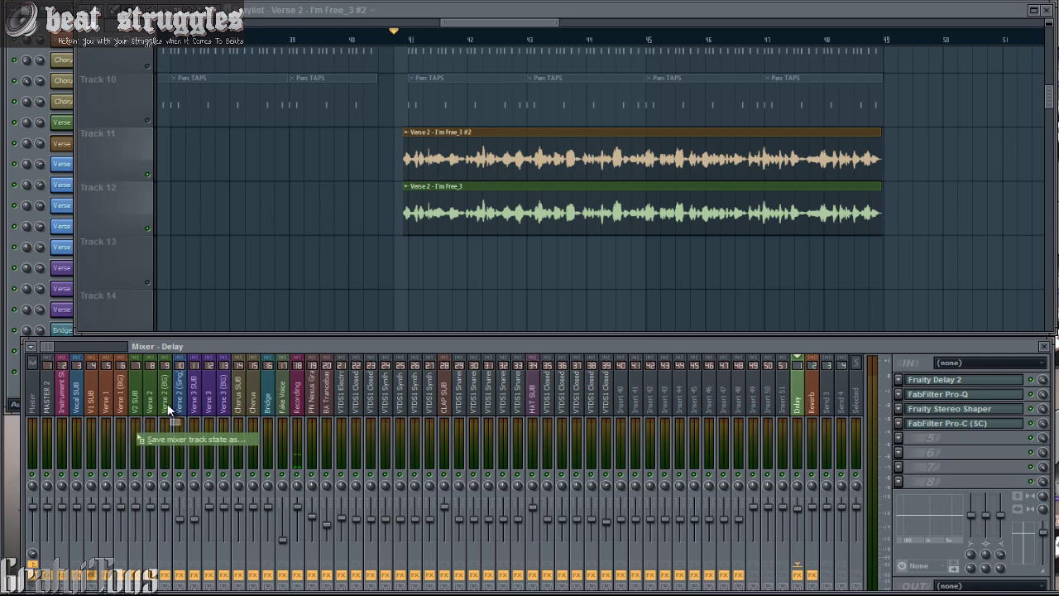
click(167, 403)
Rename mixer insert 9 as V2 DELAY and color it brown to match the duplicated vocal clip.
double_click(165, 402)
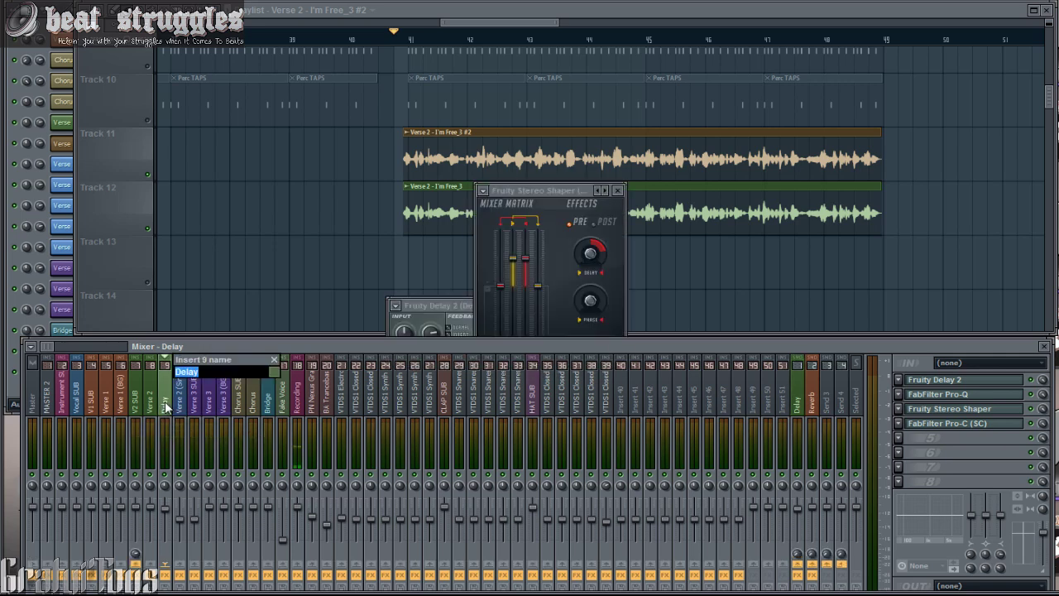
text(V1)
key(BackSpace)
text(2 DELAY)
click(274, 372)
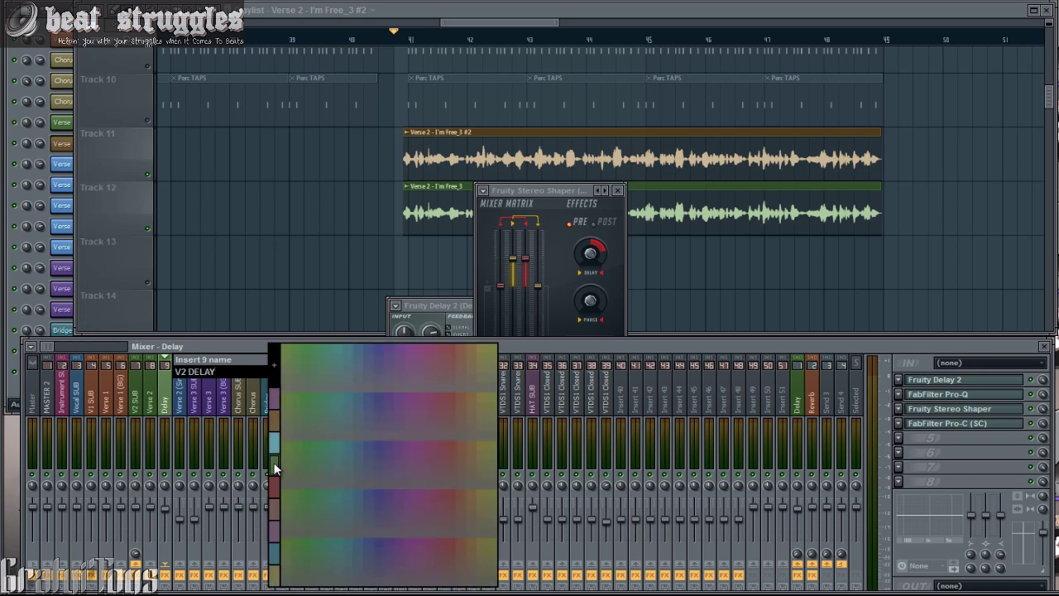
click(273, 420)
key(Return)
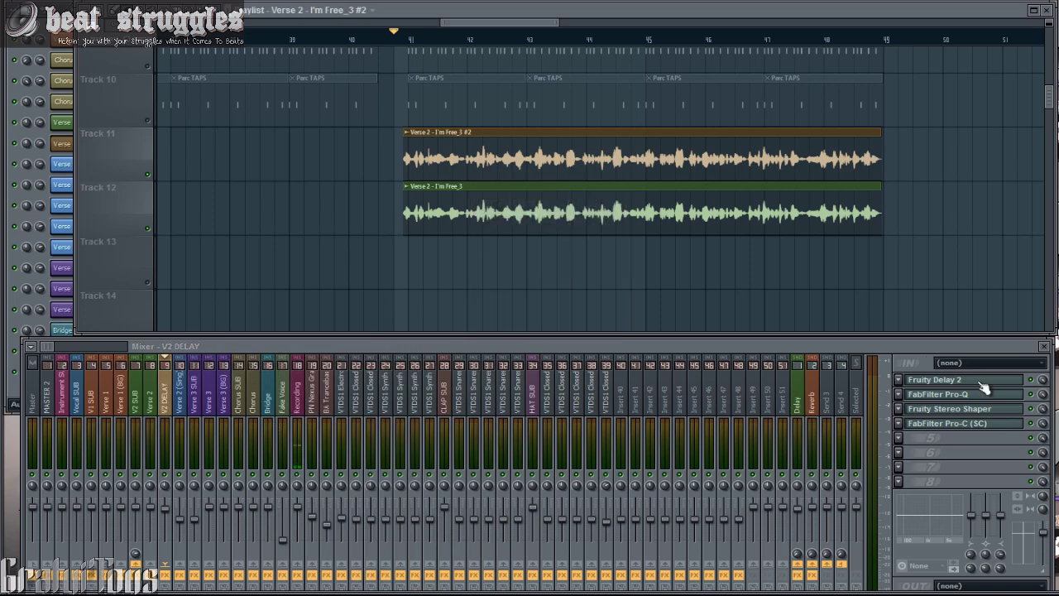
Check Fruity Delay 2 on the V2 DELAY track and listen to the delayed and normal Verse 2 vocals together.
click(982, 384)
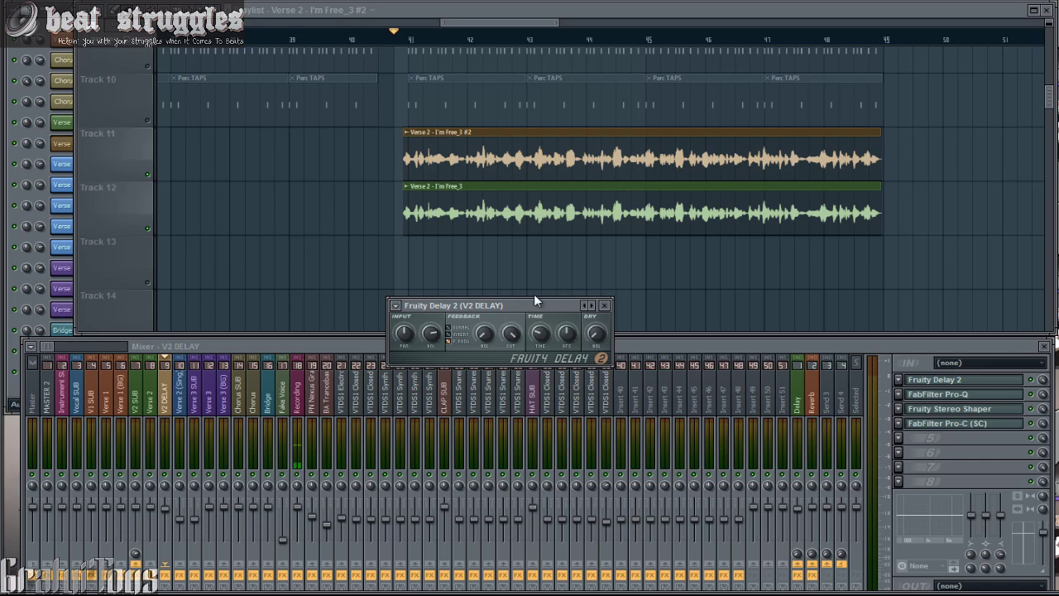
drag(534, 300, 558, 276)
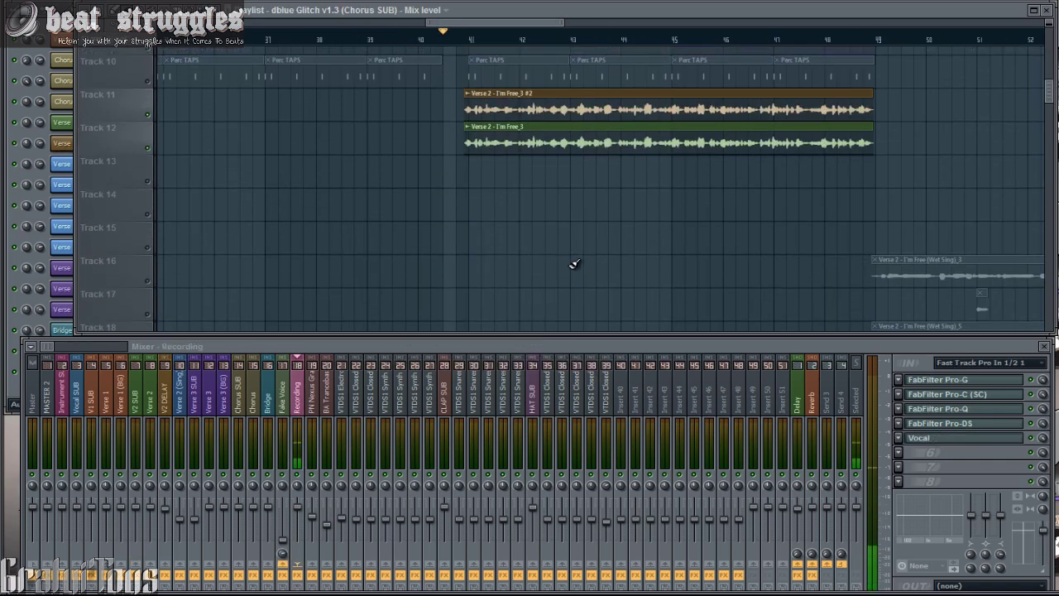
scroll(596, 278, up, 4)
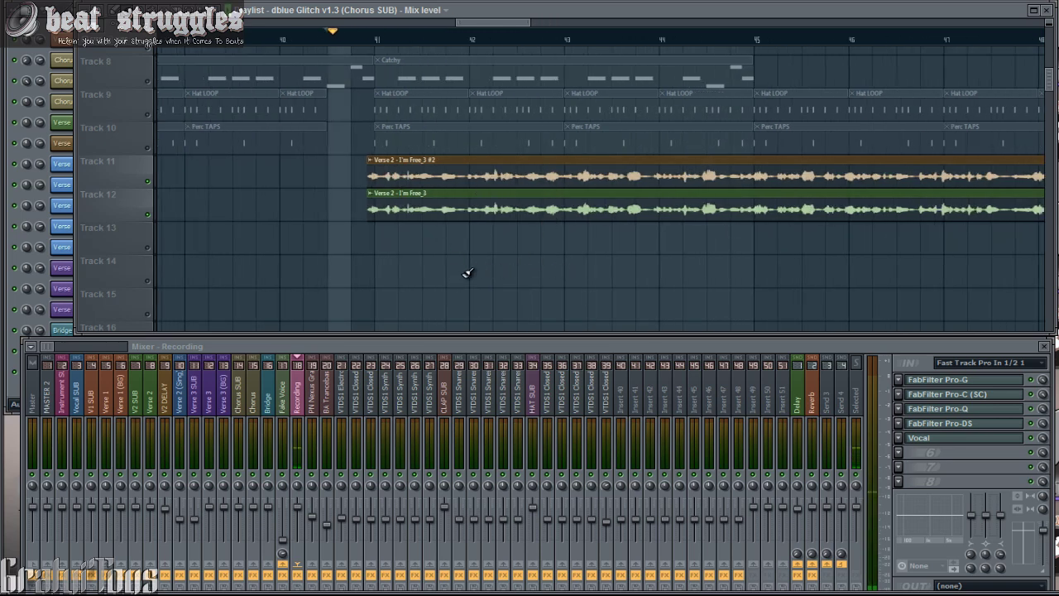
key(space)
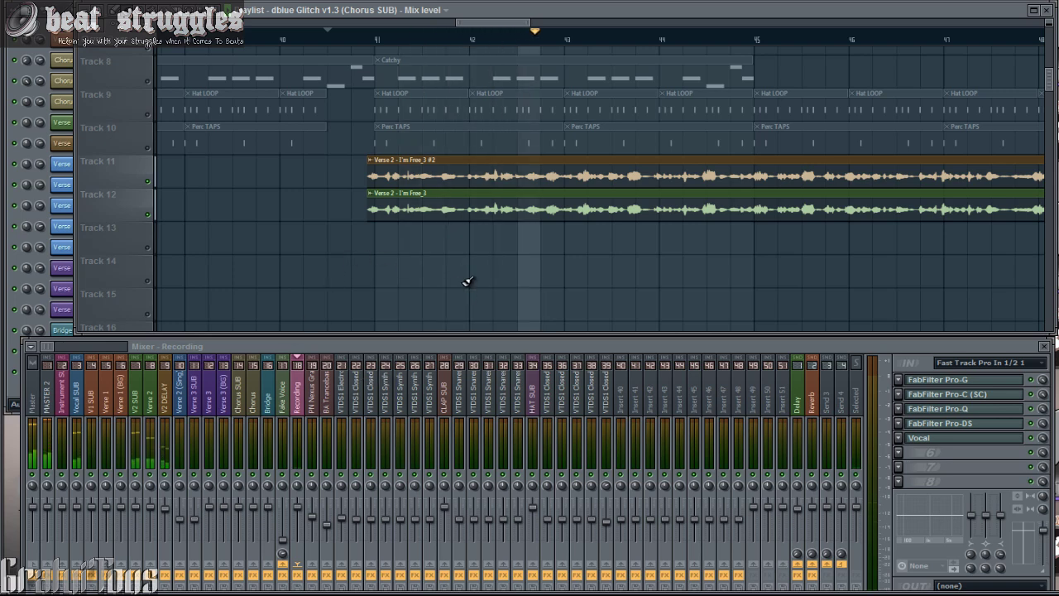
key(space)
Trim the start of the second delayed vocal piece on Track 11, cutting away the phrases after bar 42.
scroll(542, 291, up, 1)
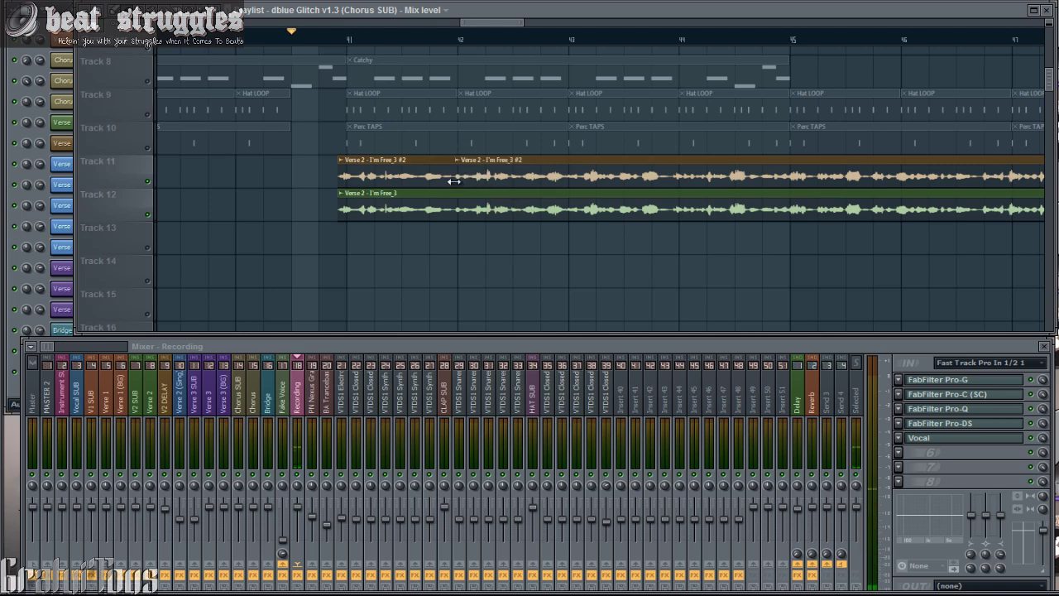
drag(458, 174, 537, 175)
drag(537, 175, 570, 174)
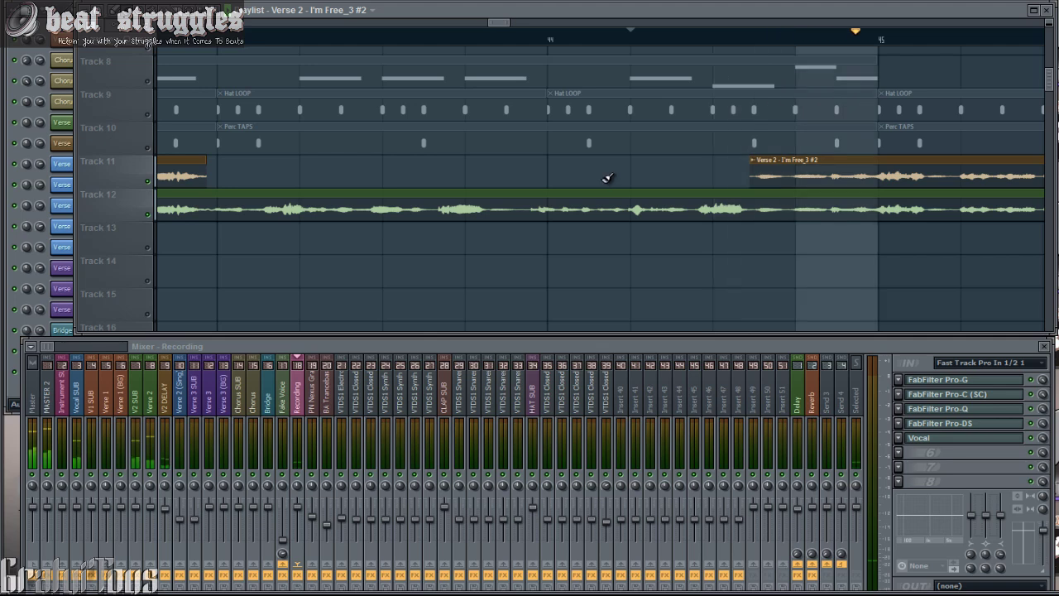
Listen through the rest of Verse 2 against the Track 11 vocal pieces, moving the playback position to bar 45.
scroll(518, 177, down, 3)
scroll(836, 231, up, 3)
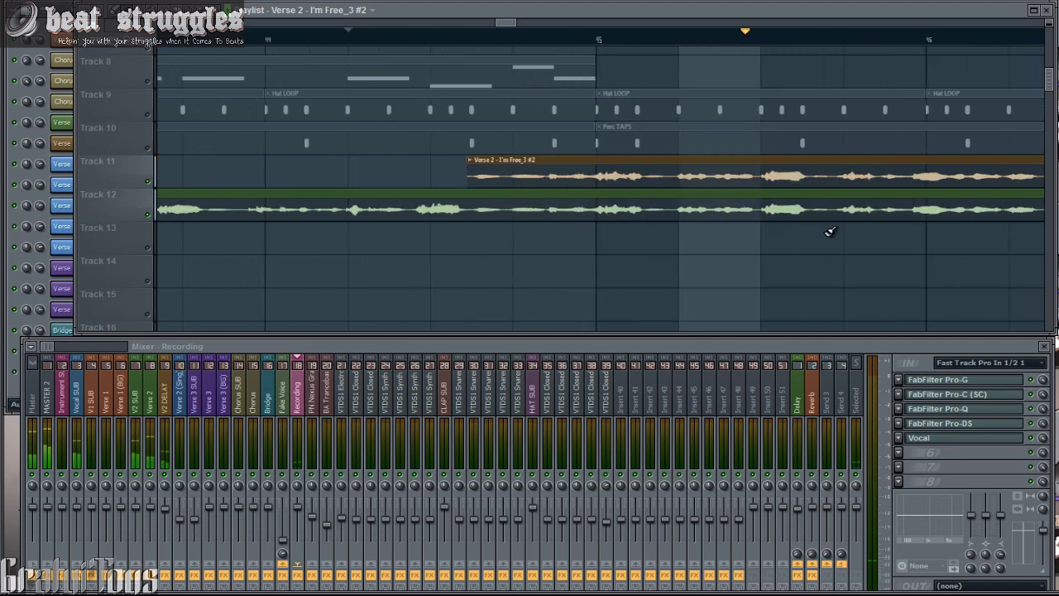
scroll(697, 219, down, 1)
scroll(647, 216, down, 5)
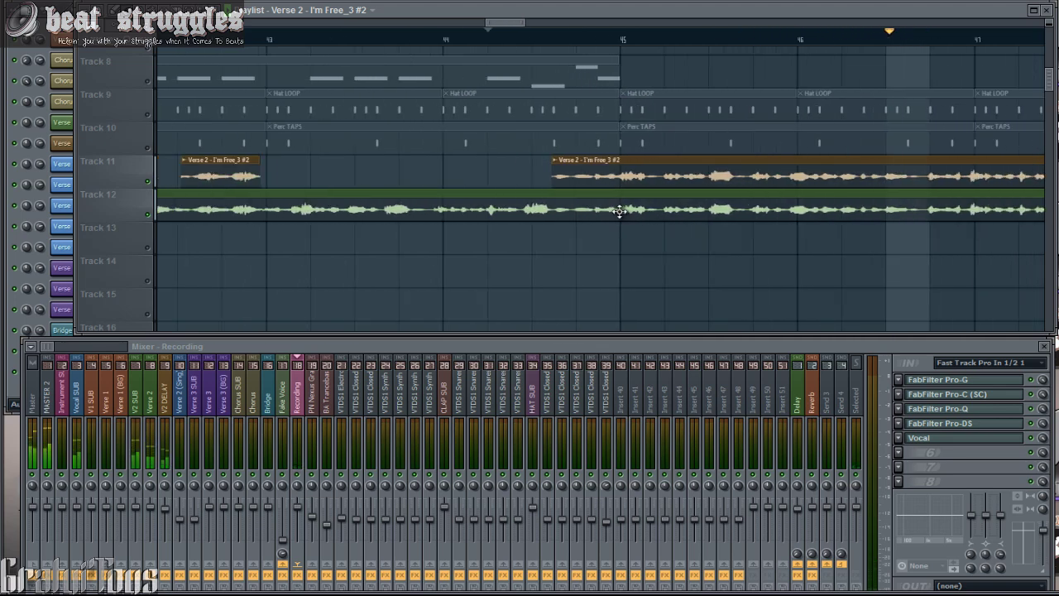
scroll(967, 248, up, 4)
scroll(735, 214, down, 1)
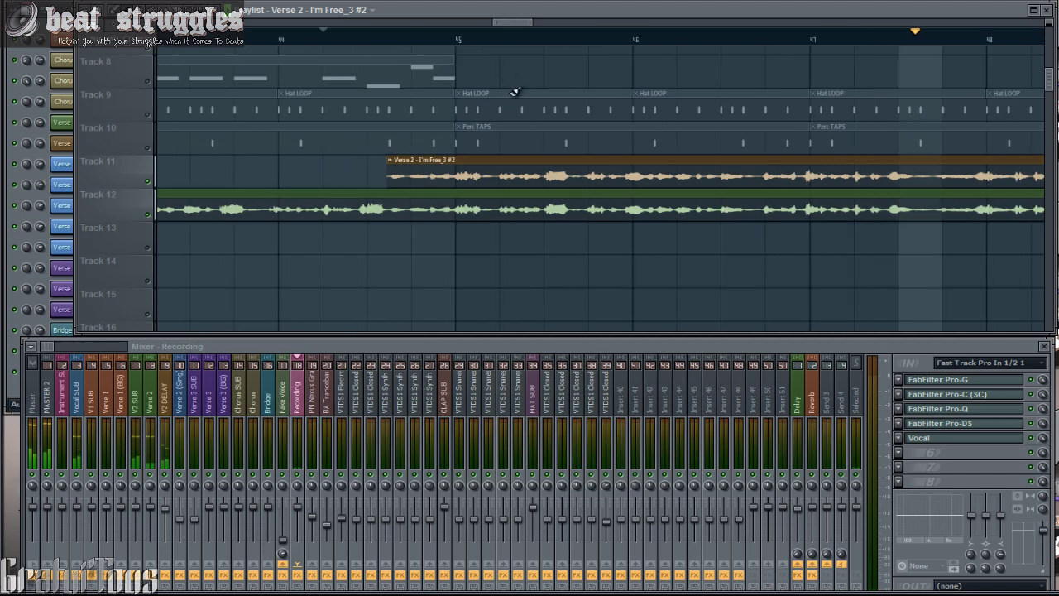
click(454, 40)
key(space)
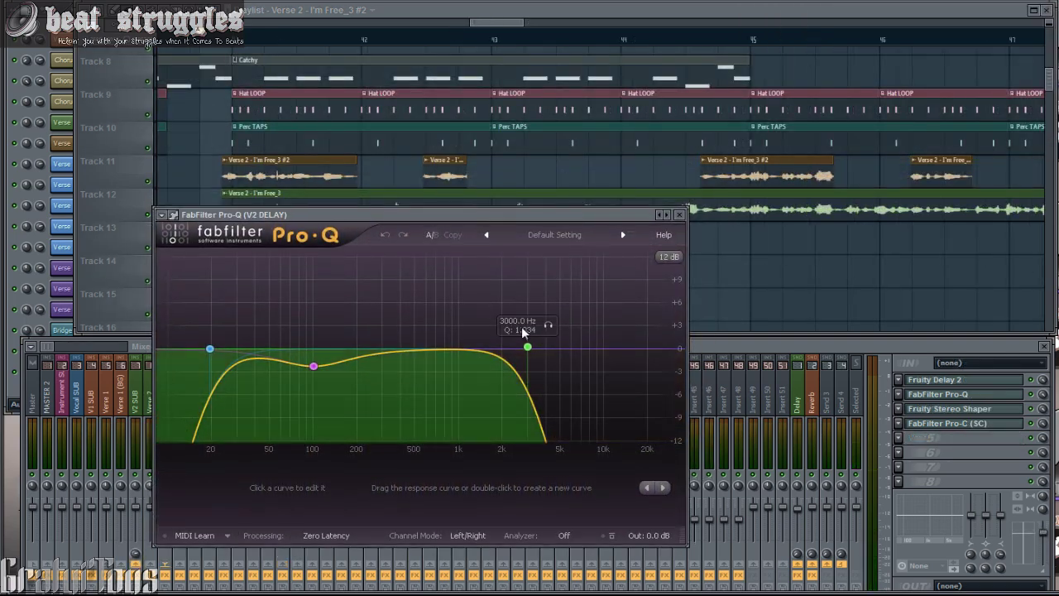
Lower the high cut in the V2 DELAY track's Pro-Q to about 1833.6 Hz and close the plugin.
click(528, 347)
drag(354, 489, 363, 579)
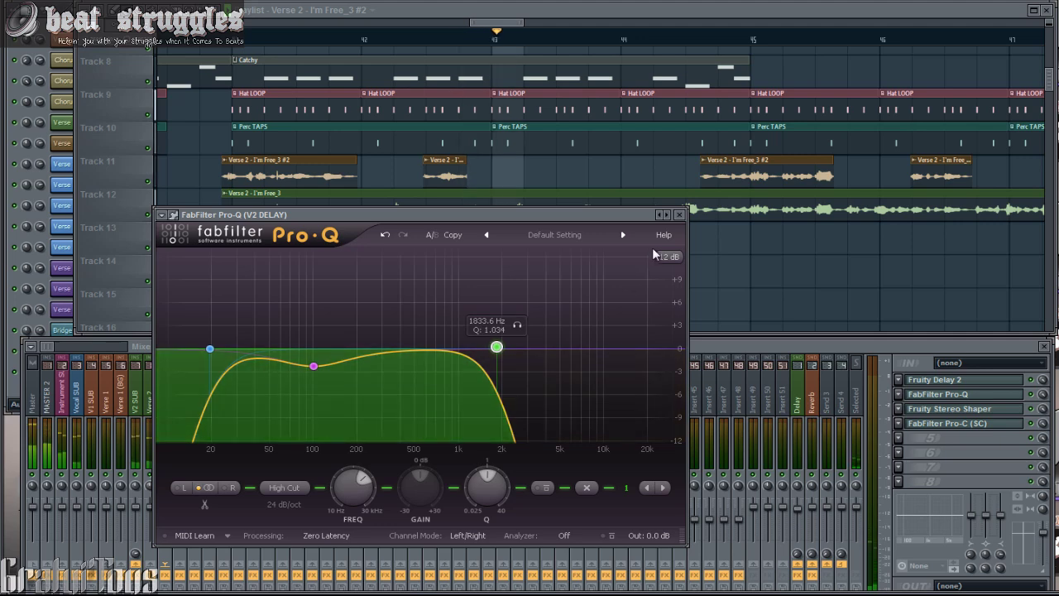
click(680, 215)
Move the delayed vocal piece near bar 47 from Track 13 up to Track 11 and set playback to bar 41.
right_click(457, 174)
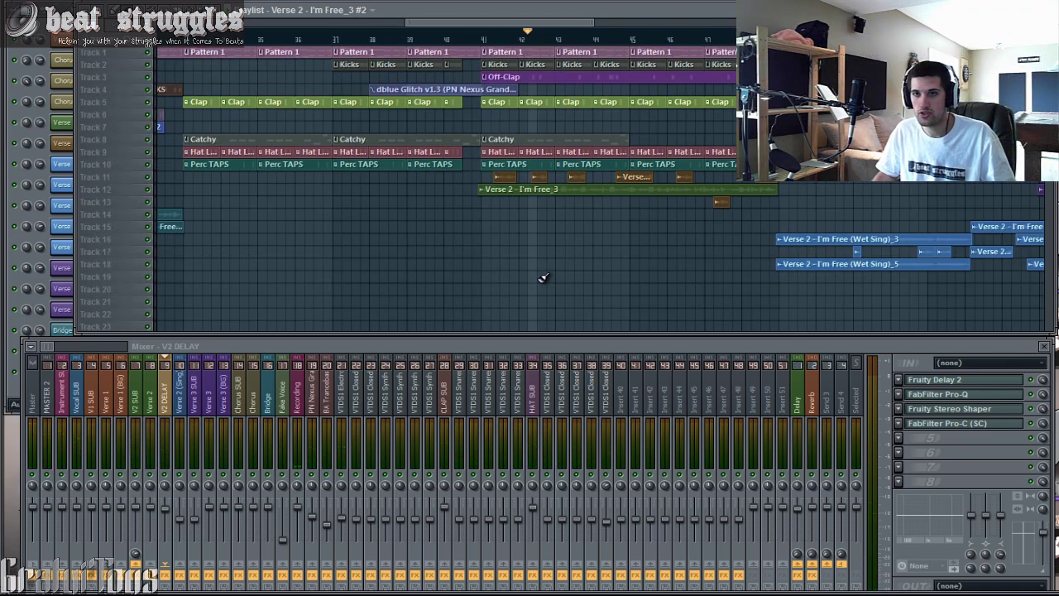
drag(718, 202, 720, 177)
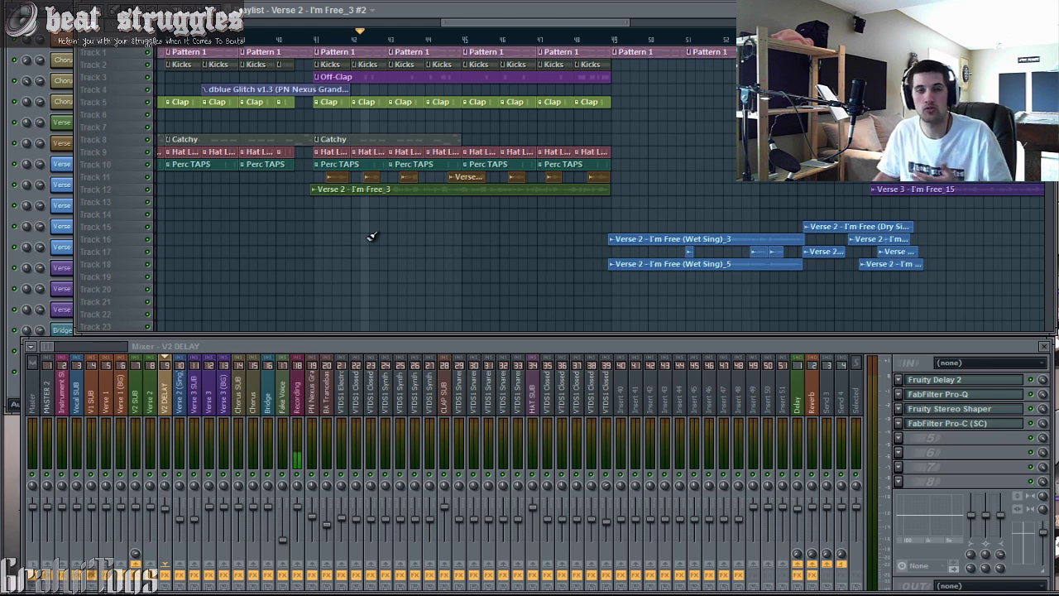
click(316, 39)
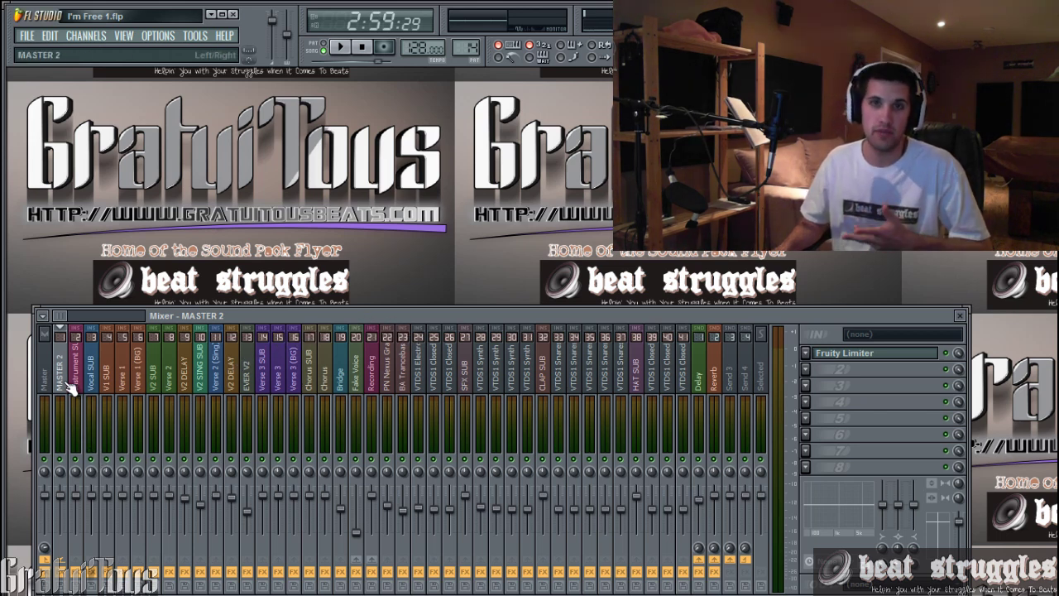
Set the Fruity Limiter gain on the MASTER 2 track to about 7.4 dB and close the limiter.
click(875, 353)
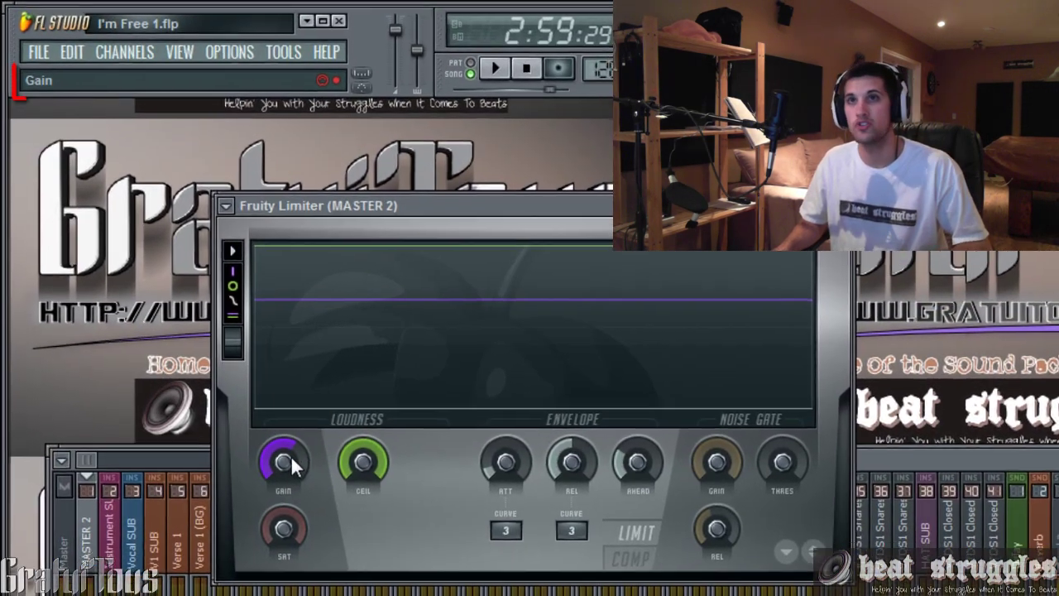
click(245, 376)
drag(295, 463, 298, 468)
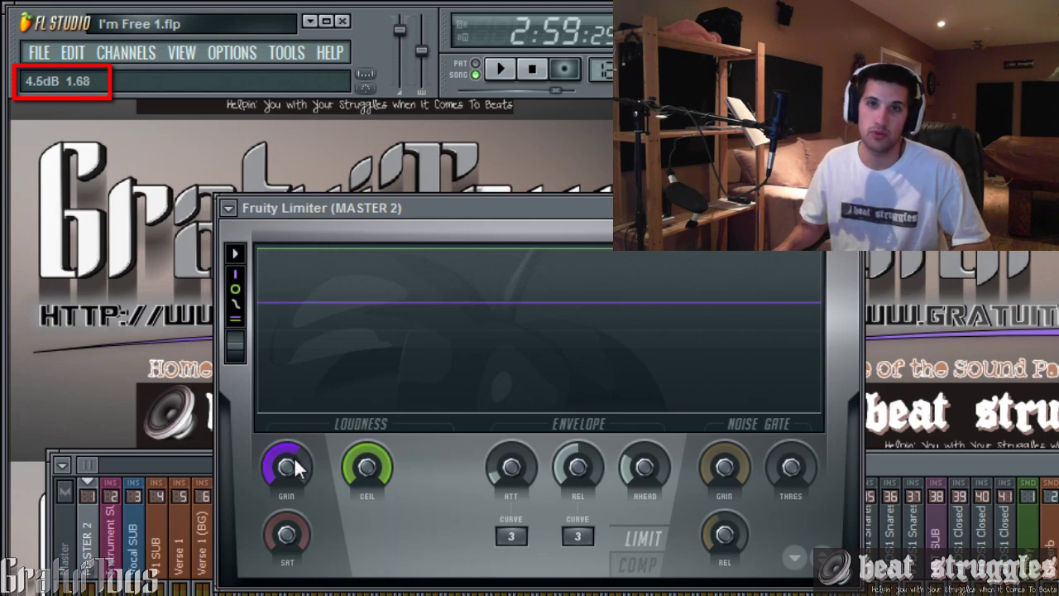
click(463, 509)
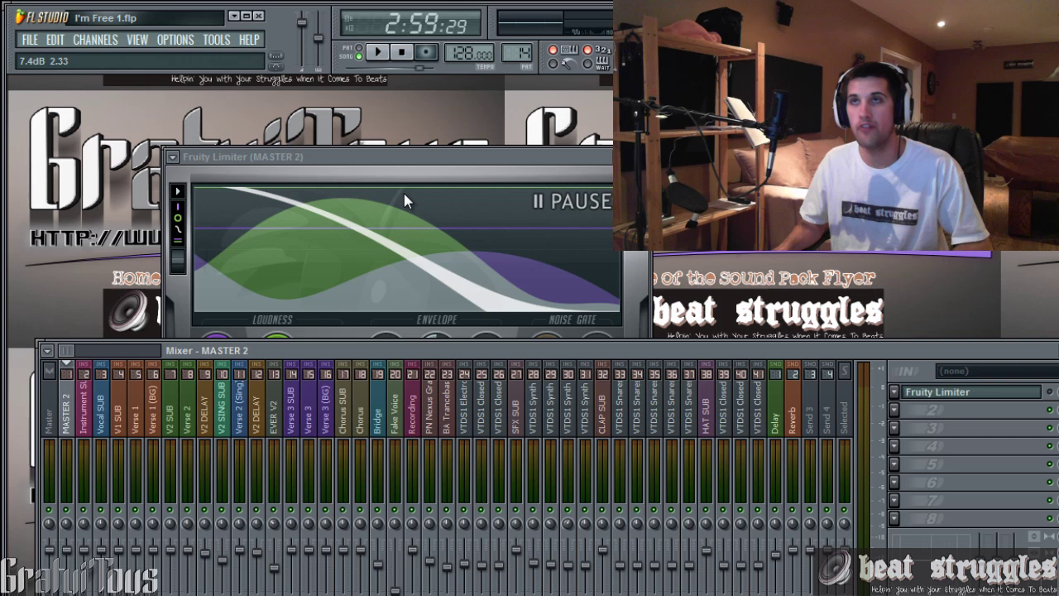
click(402, 173)
key(Escape)
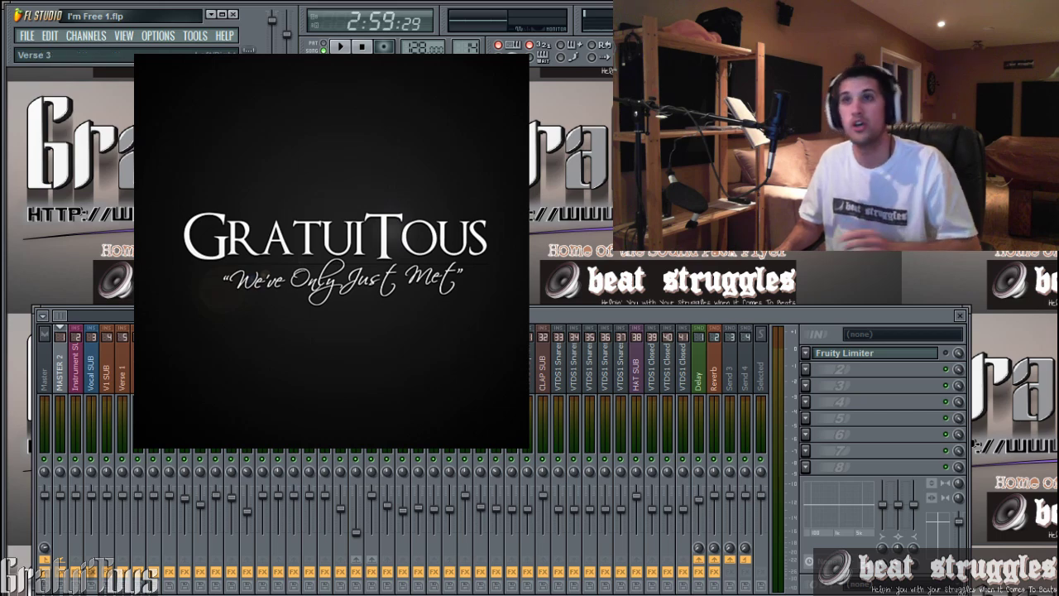
Export the project as a WAV file named I'm Free 1 on the Desktop.
click(26, 35)
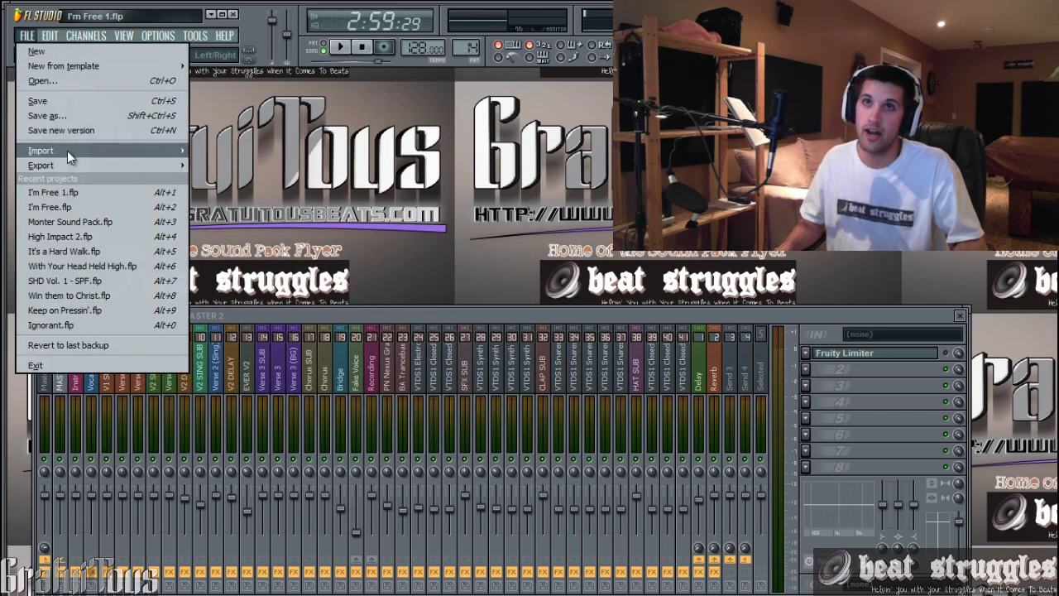
mouse_move(71, 166)
click(227, 180)
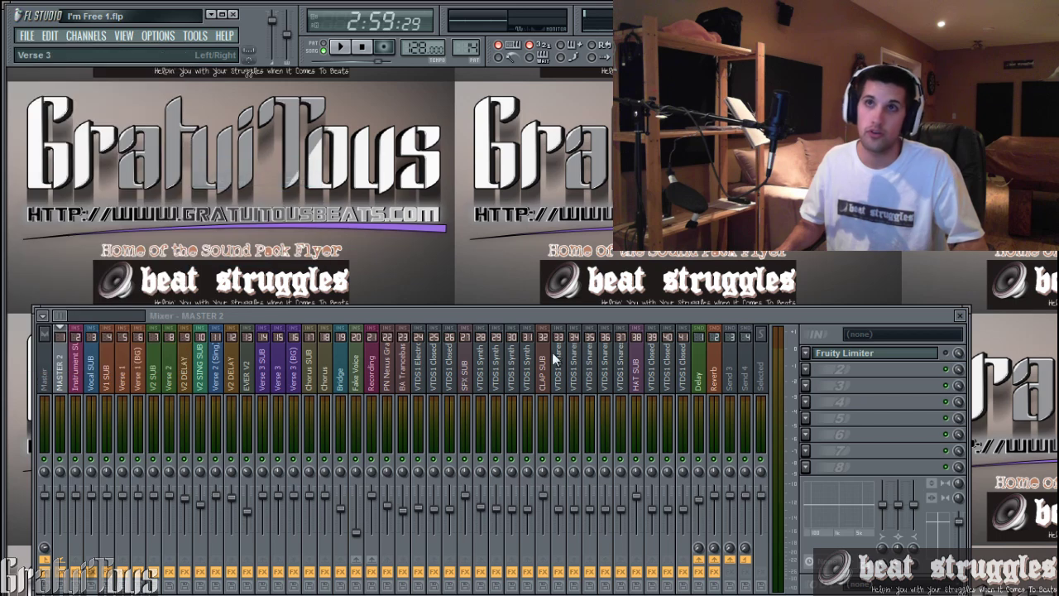
drag(599, 359, 329, 205)
click(303, 308)
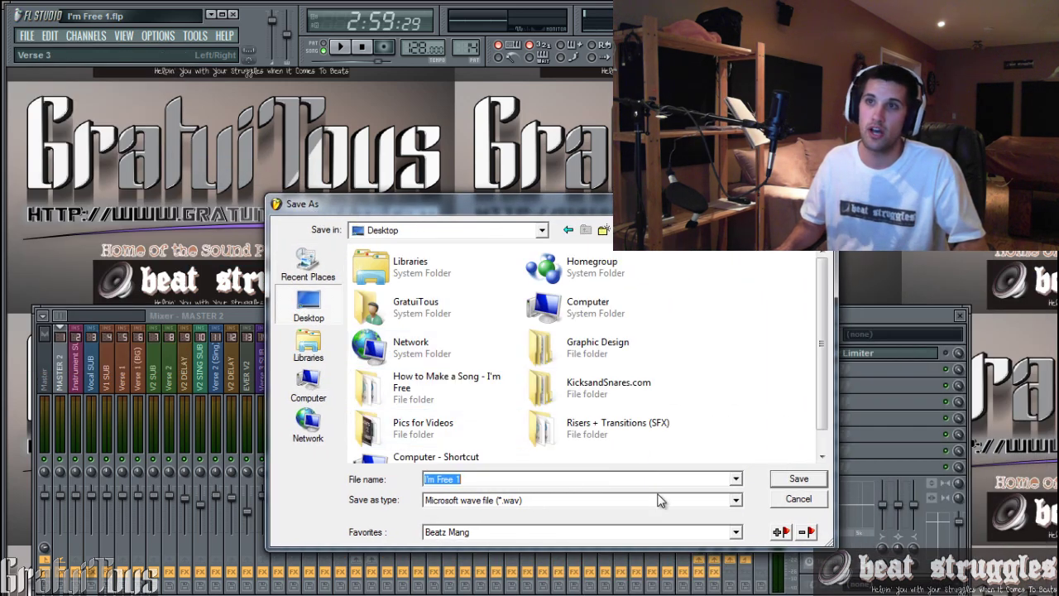
click(789, 489)
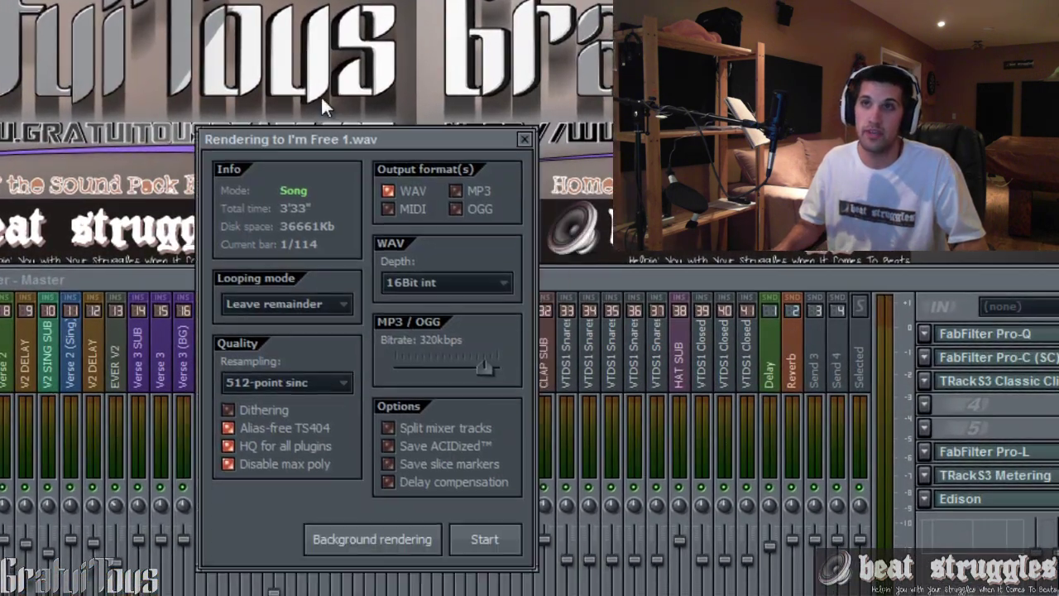
drag(354, 139, 320, 49)
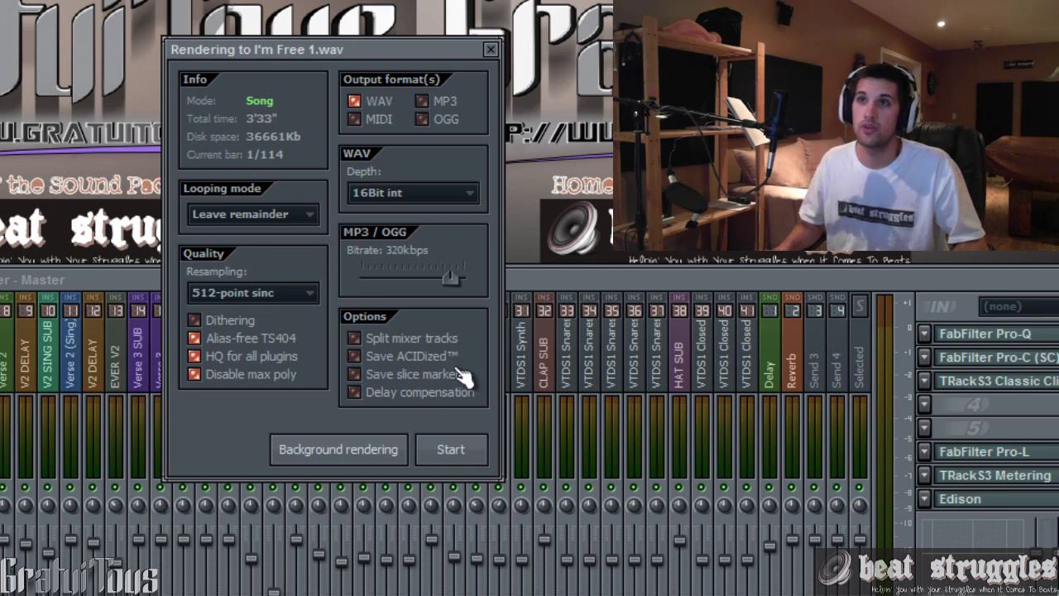
click(403, 346)
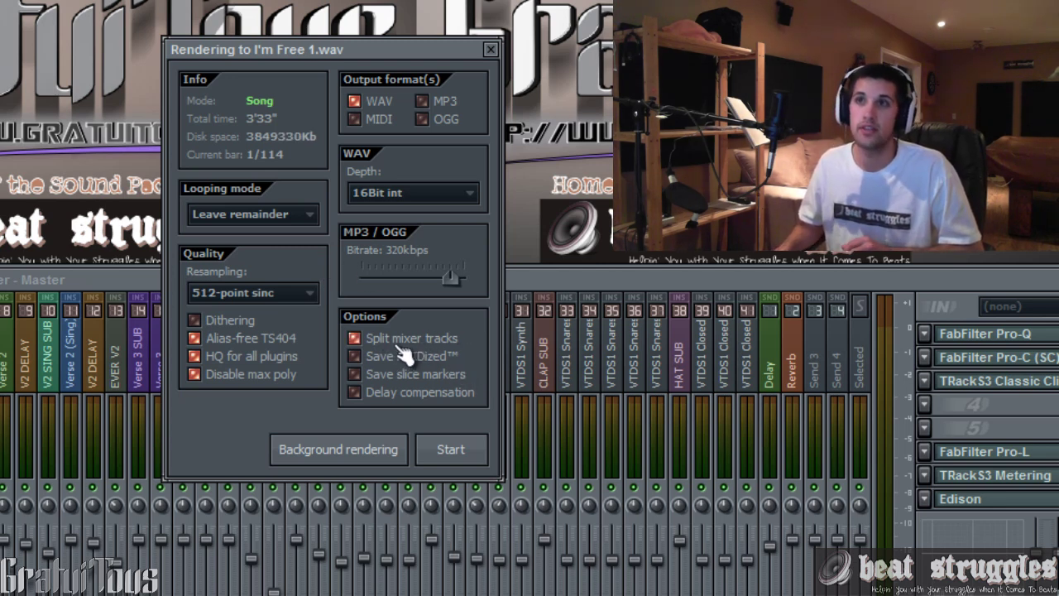
click(400, 346)
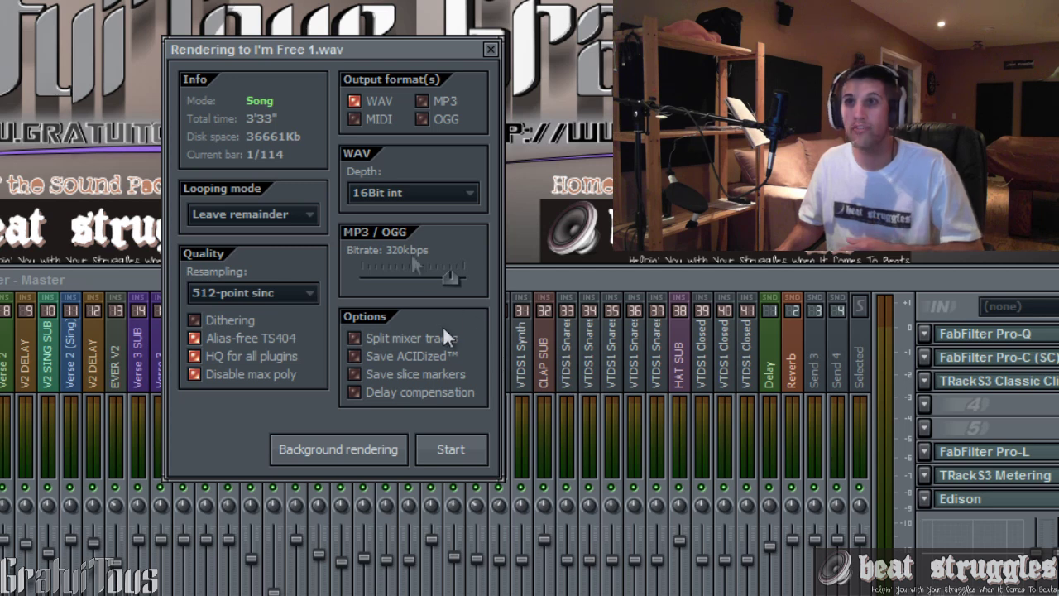
Set the WAV depth to 24Bit int and start rendering the song.
click(437, 195)
click(426, 238)
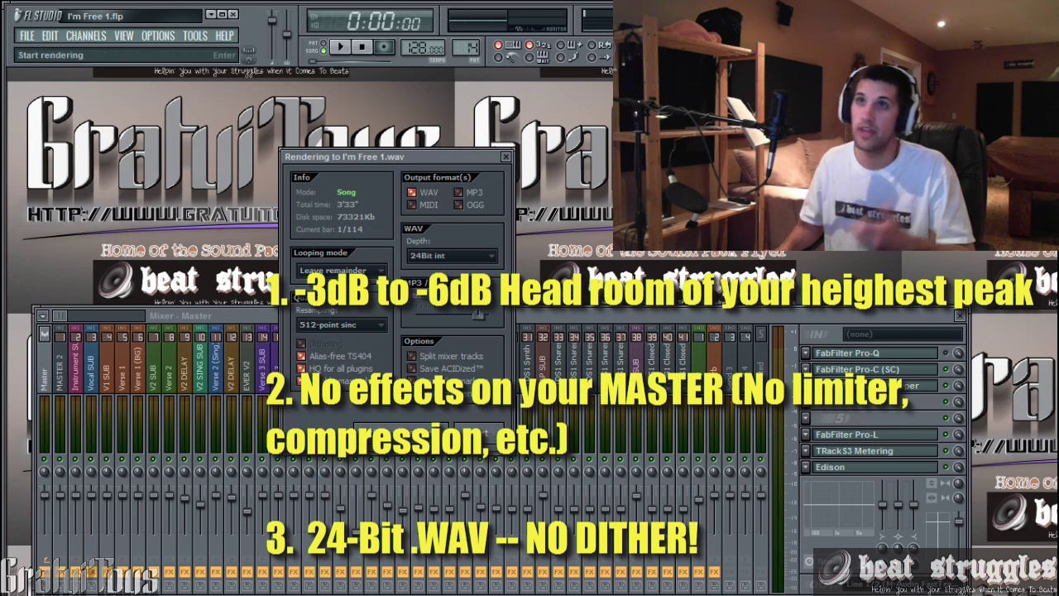
click(486, 437)
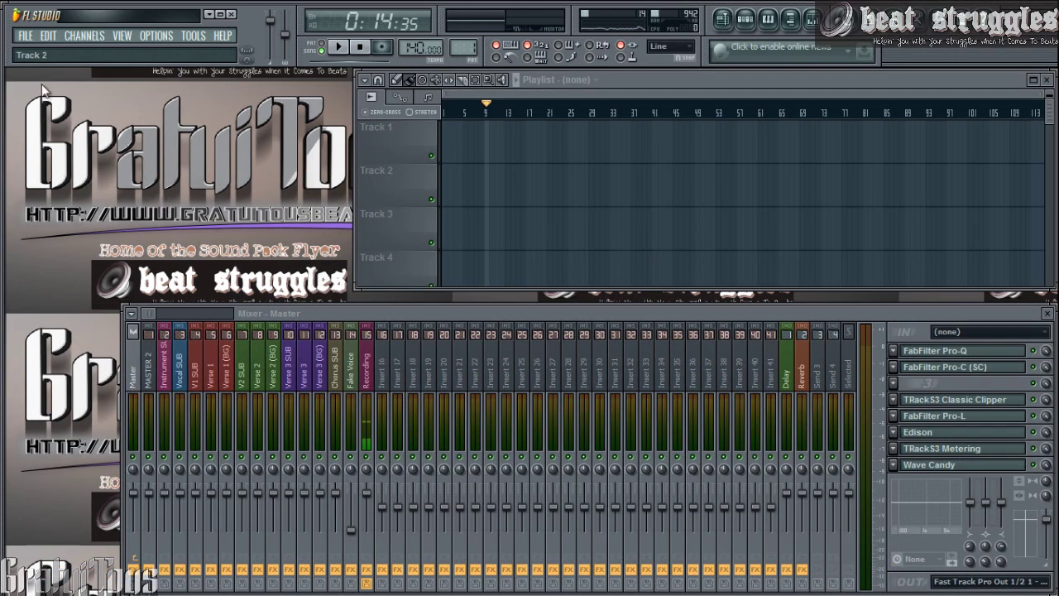
Minimize the empty mastering project to reach the exported I'm Free 1 WAV file on the desktop.
click(26, 35)
click(26, 36)
click(209, 14)
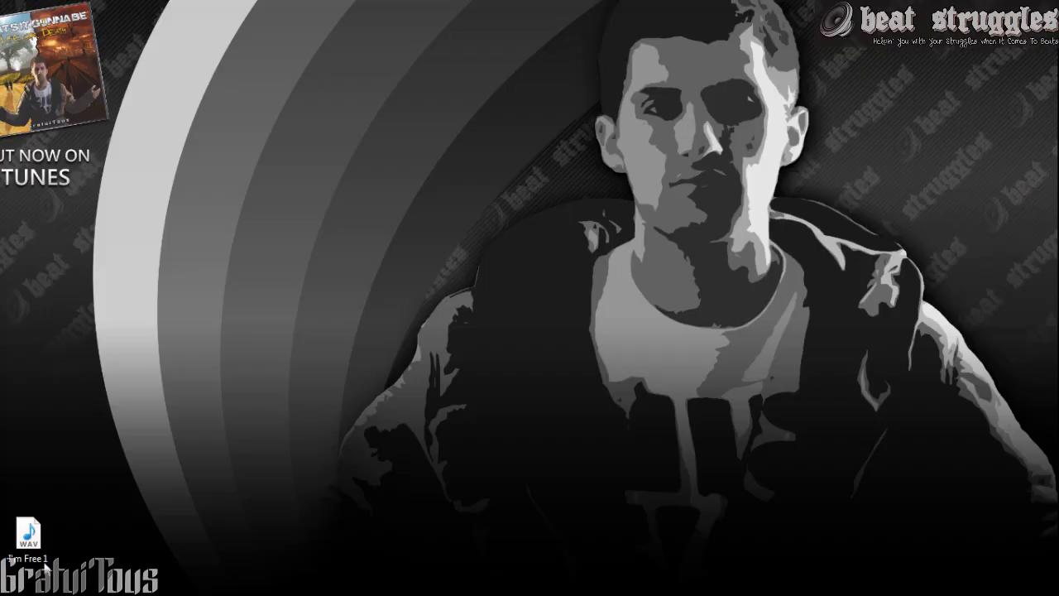
Place the exported I'm Free 1 WAV at the start of Track 1 in the mastering project's playlist and briefly play it.
drag(28, 534, 298, 286)
key(alt+Tab)
drag(243, 343, 505, 186)
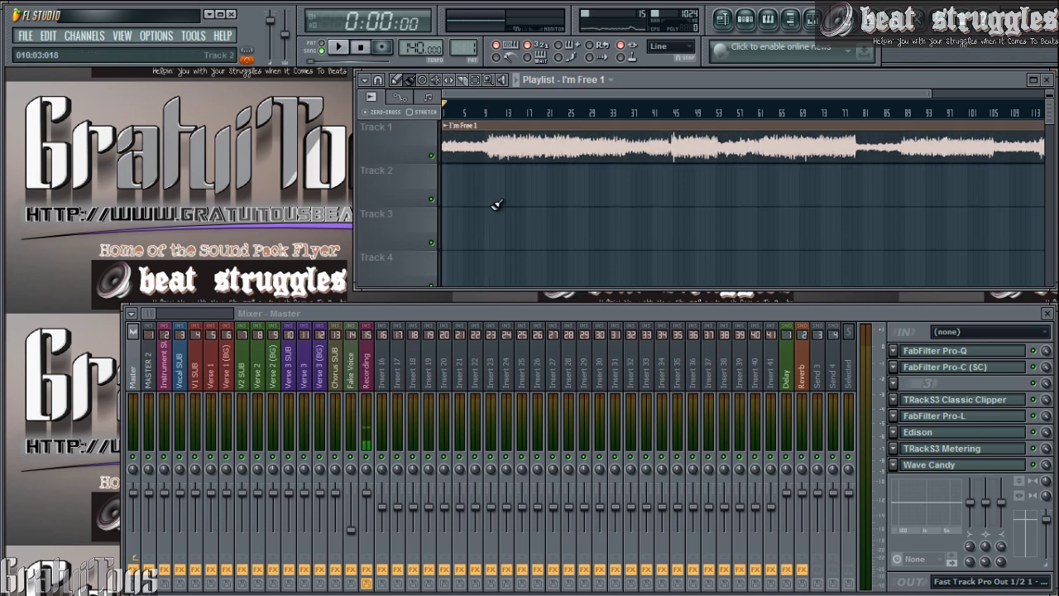
key(space)
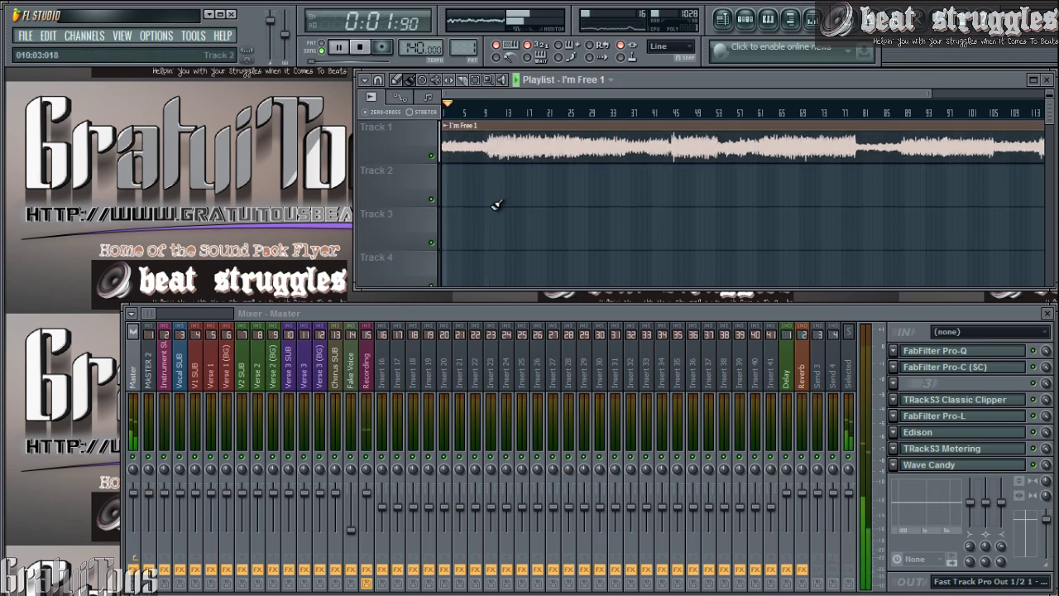
key(space)
Look over the FabFilter Pro-Q and FabFilter Pro-C (SC) plugins on the Master track, closing each one.
click(870, 314)
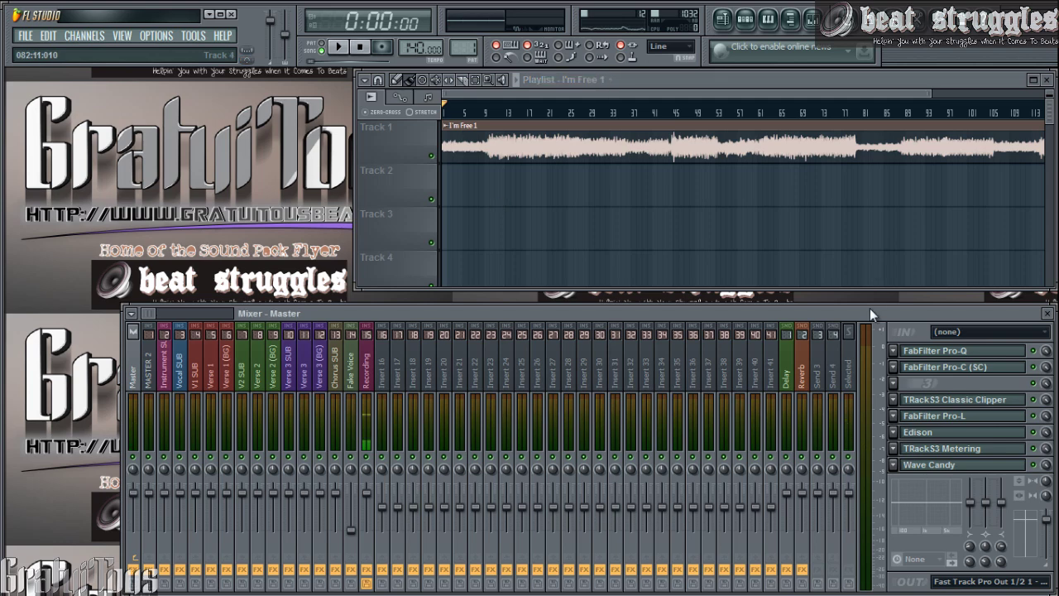
click(942, 351)
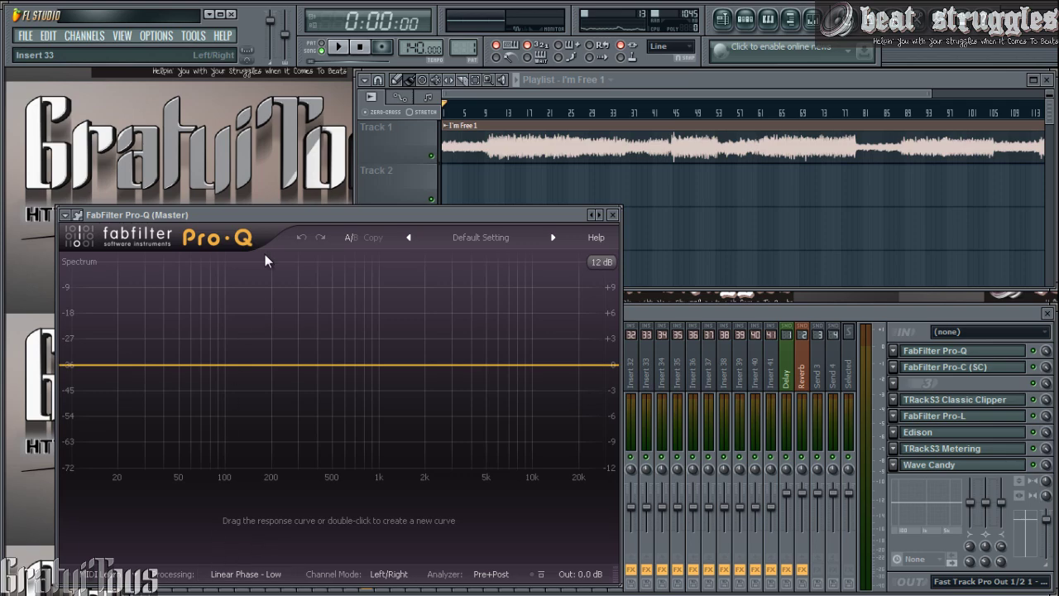
drag(272, 214, 257, 173)
click(597, 173)
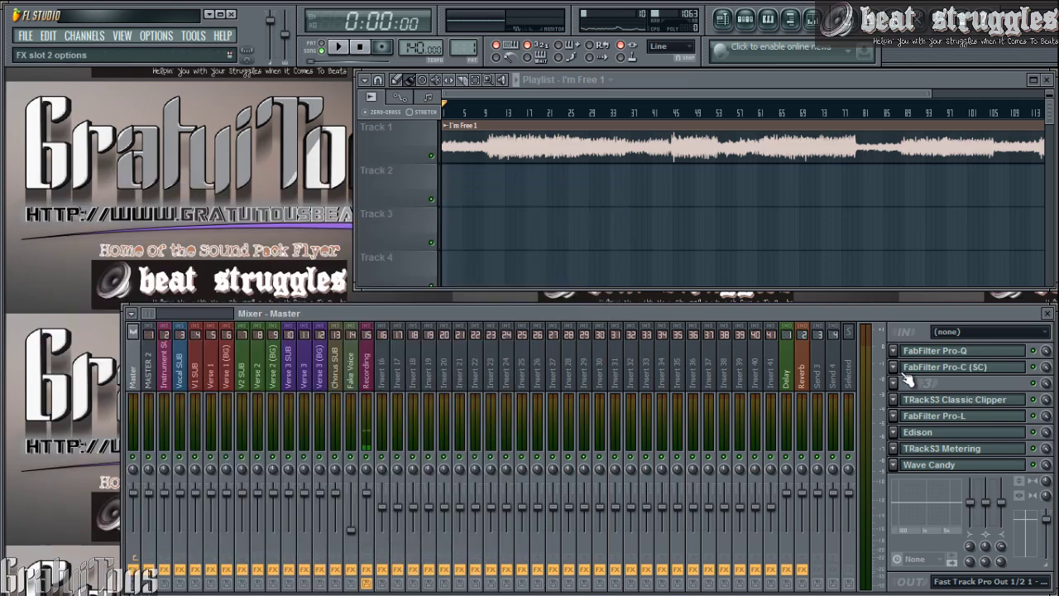
click(945, 370)
click(498, 131)
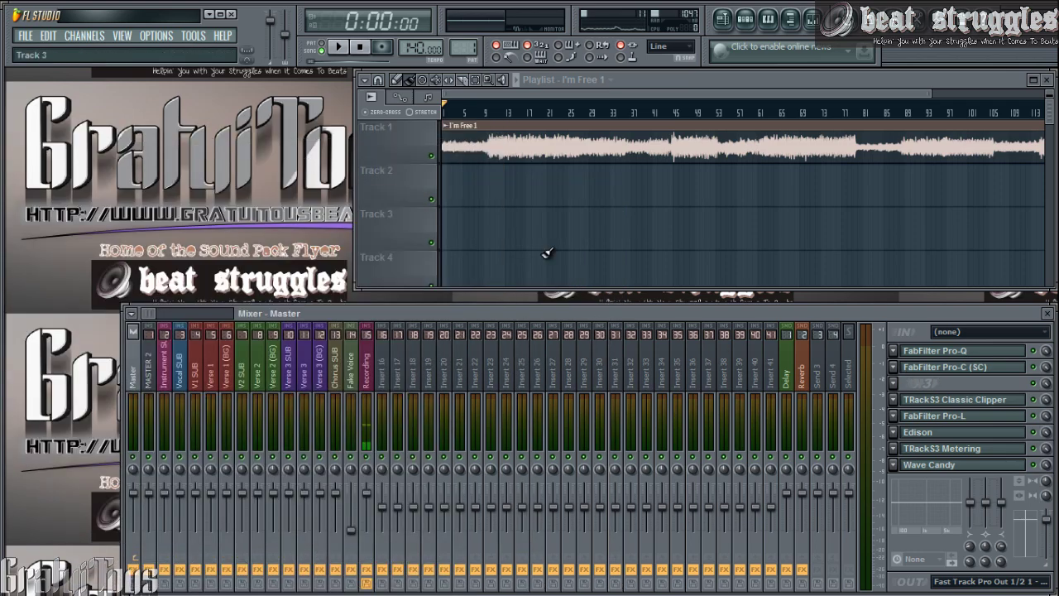
Examine the TRackS3 Classic Clipper on the Master track, trying its gain control and resetting it.
click(918, 399)
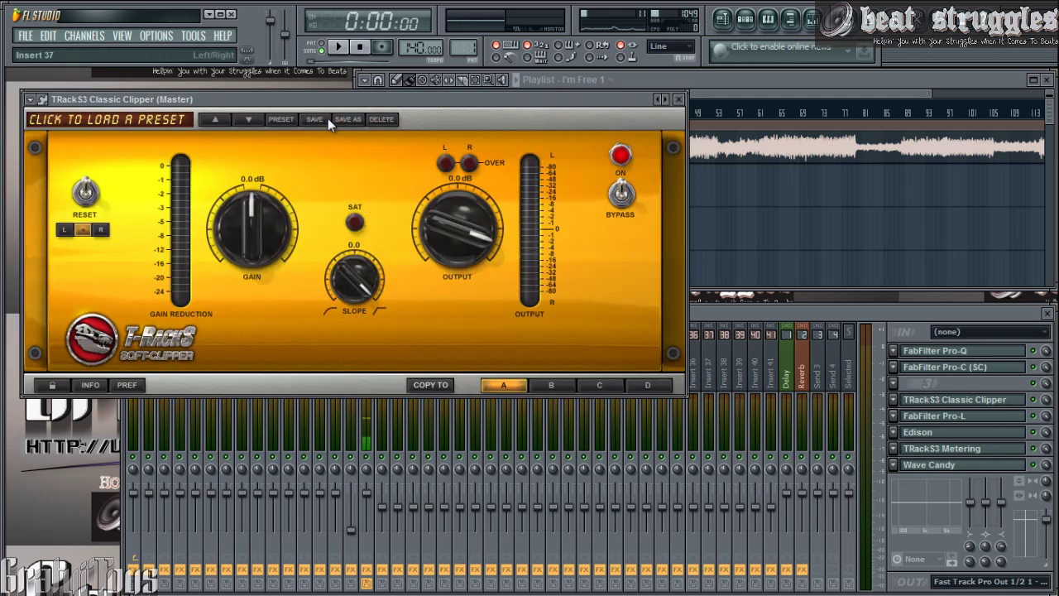
drag(363, 99, 495, 148)
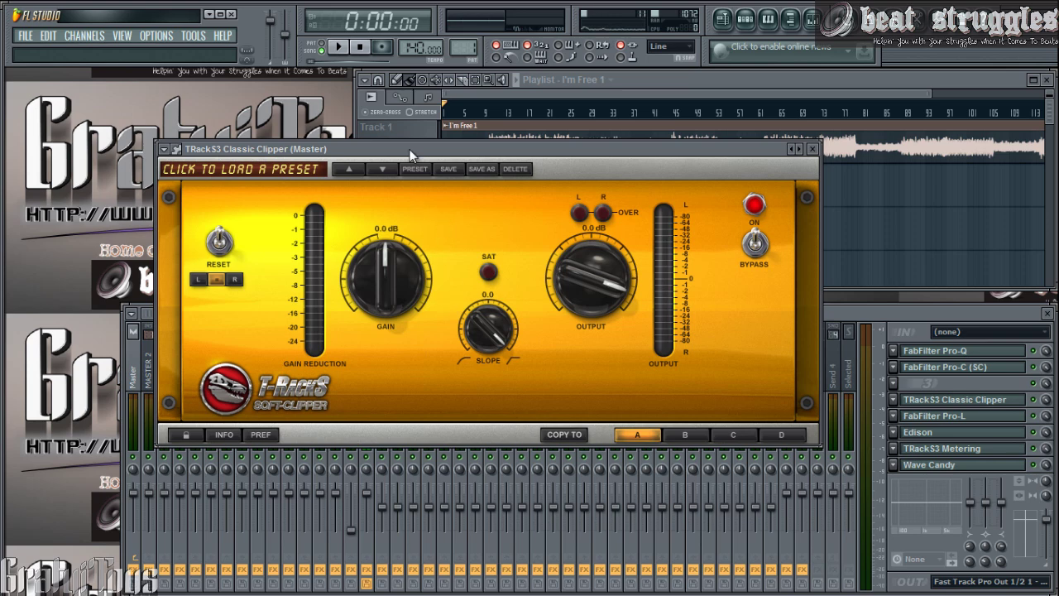
drag(401, 145, 341, 119)
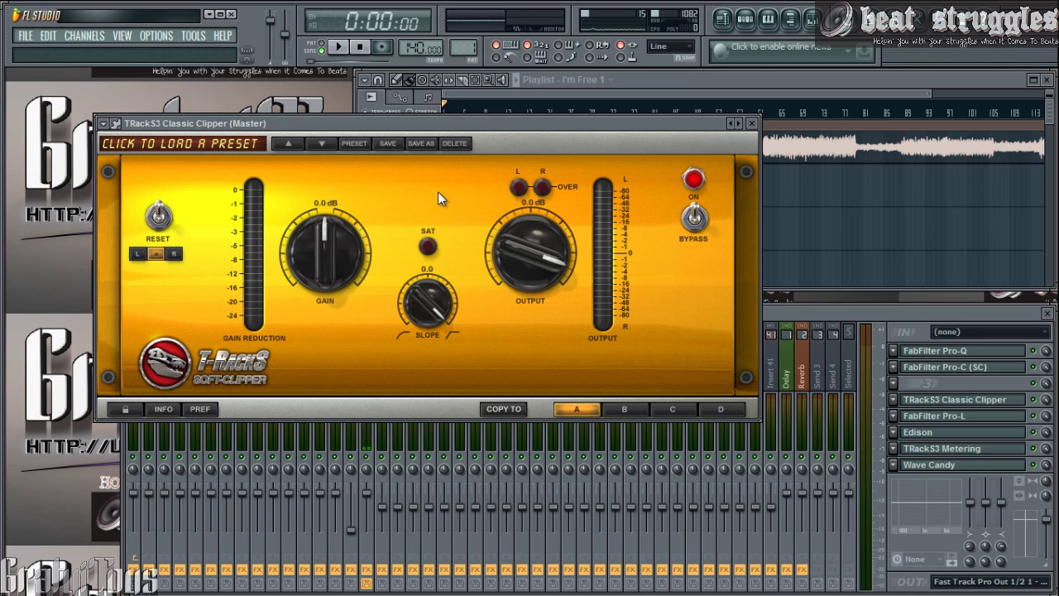
drag(331, 255, 328, 187)
double_click(337, 243)
Try the Classic Clipper at 4.7 dB gain alongside TRackS3 Metering, return the gain to 0.0 dB, set the slope to -6.0 and close the clipper.
drag(439, 593, 296, 377)
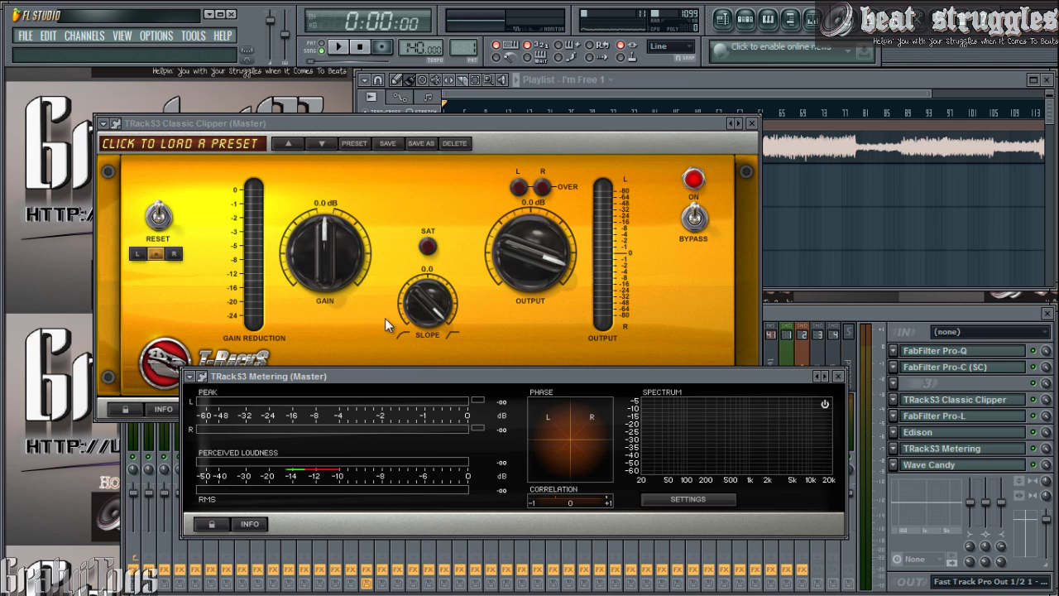
drag(336, 263, 320, 294)
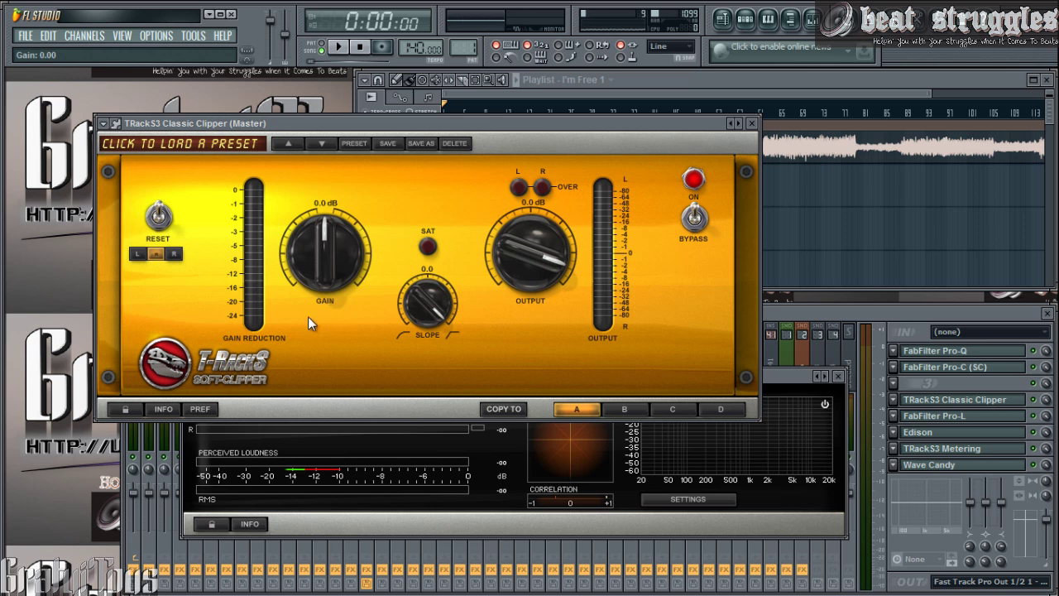
scroll(325, 211, up, 5)
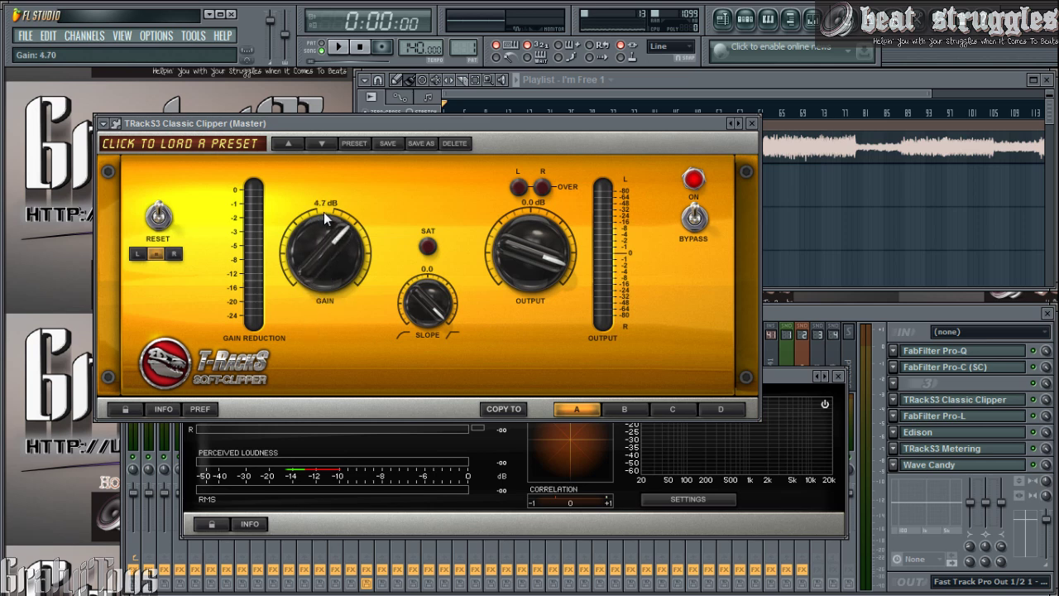
scroll(324, 212, down, 5)
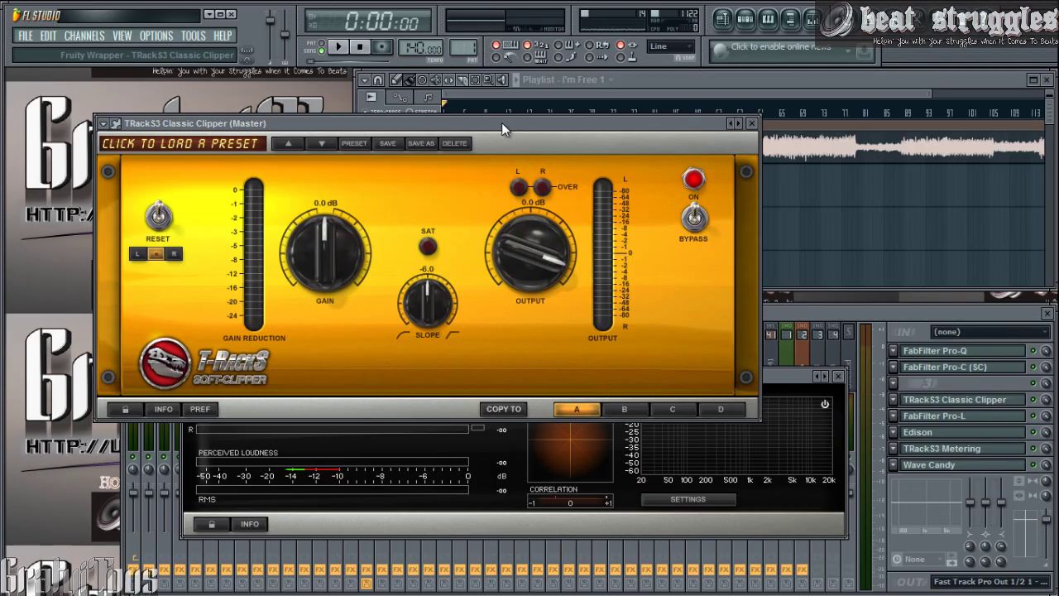
click(502, 123)
key(Escape)
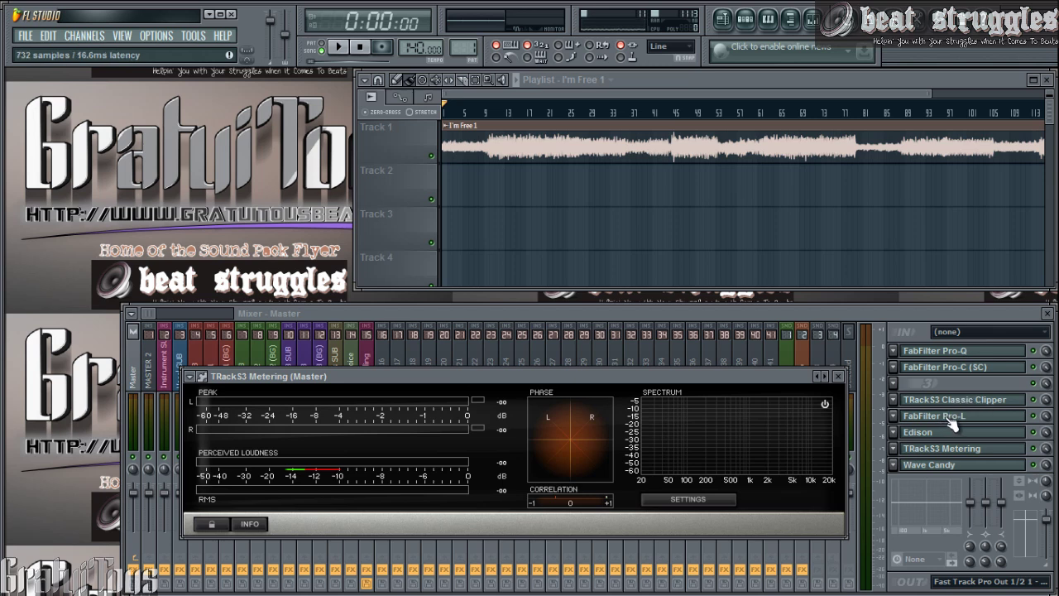
Close the metering plugin, look over the FabFilter Pro-L limiter on the Master track and close it.
key(Escape)
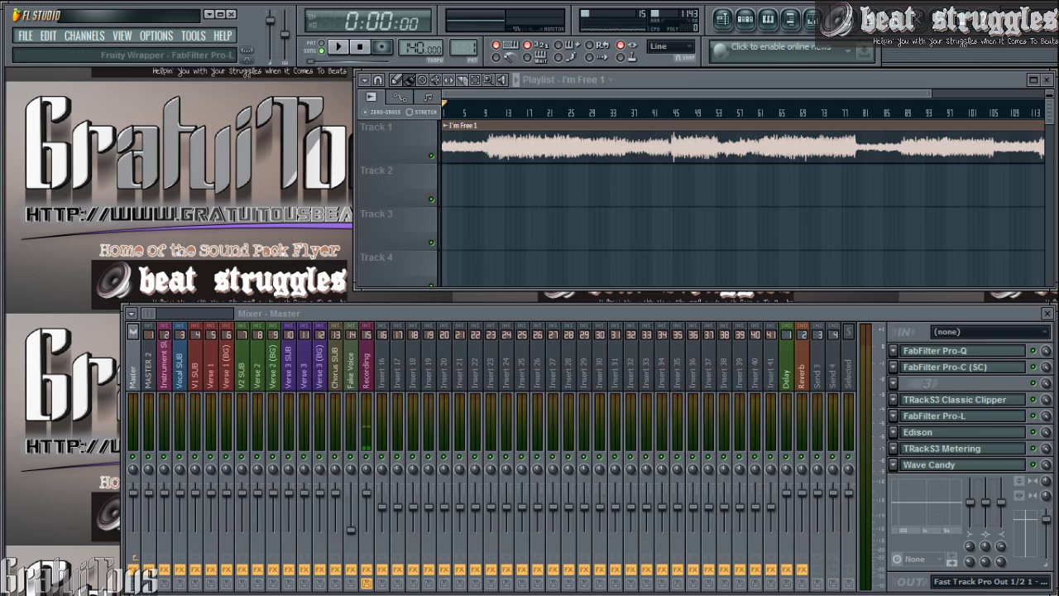
drag(571, 589, 370, 139)
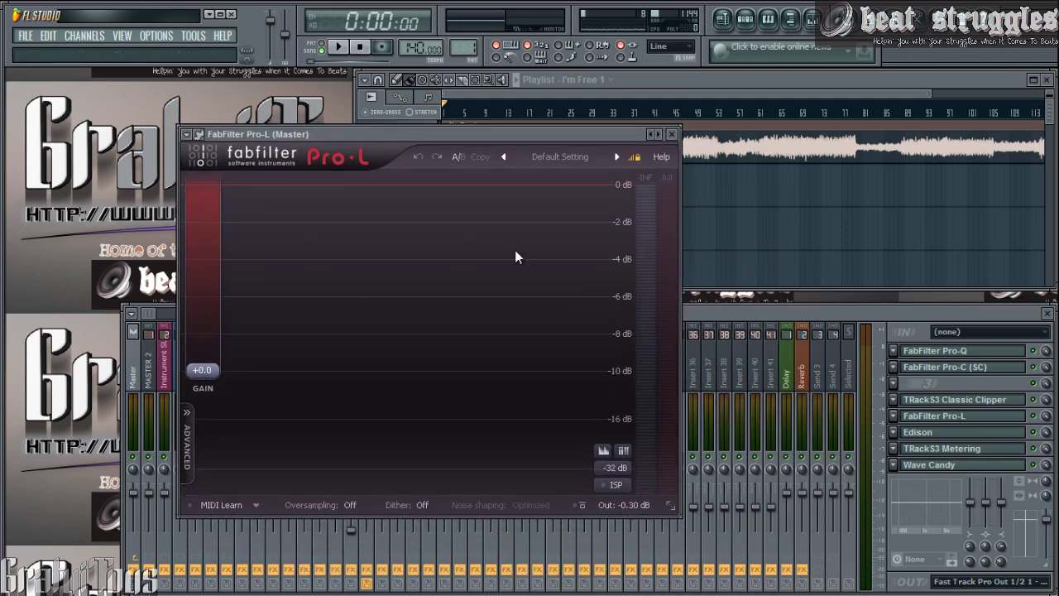
key(Escape)
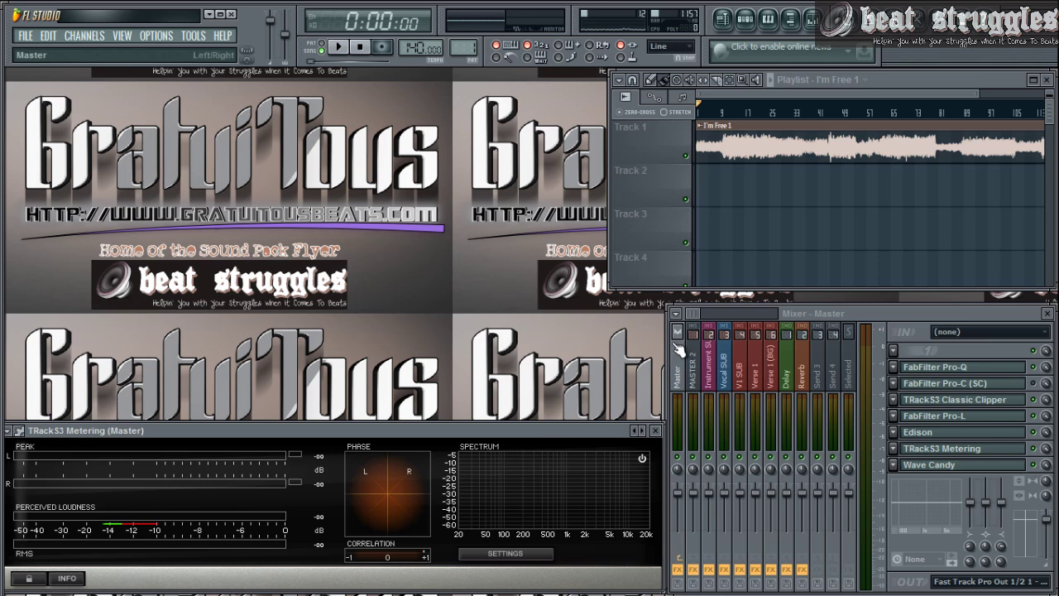
Narrow the mixer beside the metering window and insert Fruity Limiter in the first effect slot of the Master track.
drag(664, 346, 689, 343)
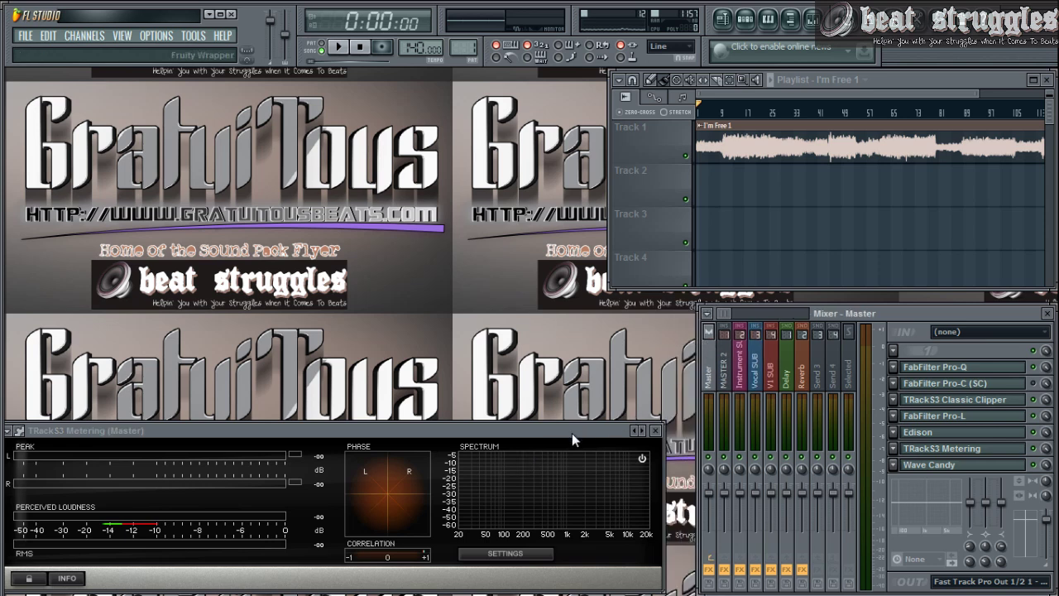
drag(571, 431, 591, 429)
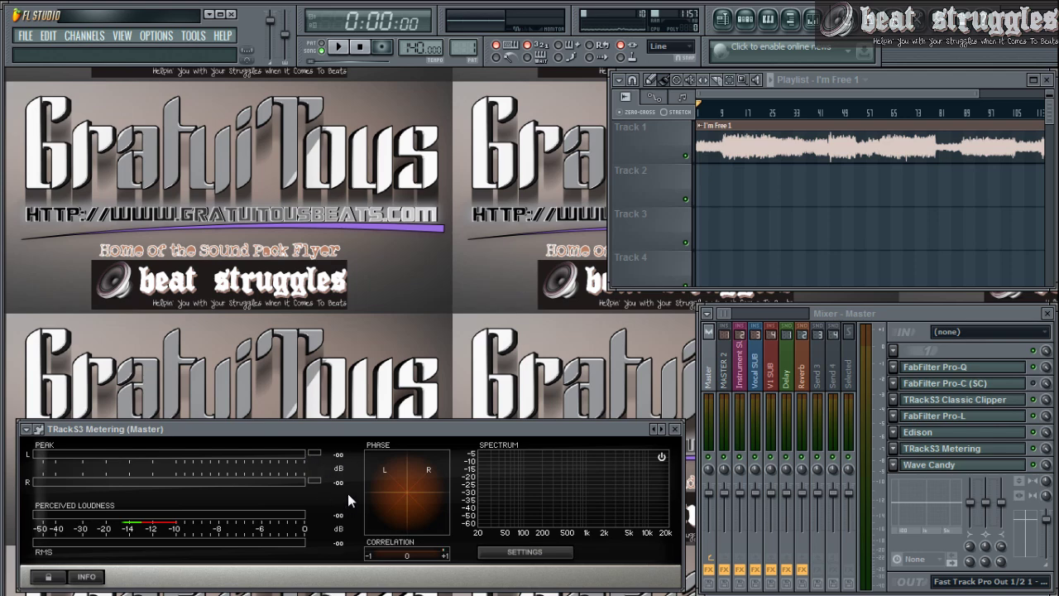
click(893, 350)
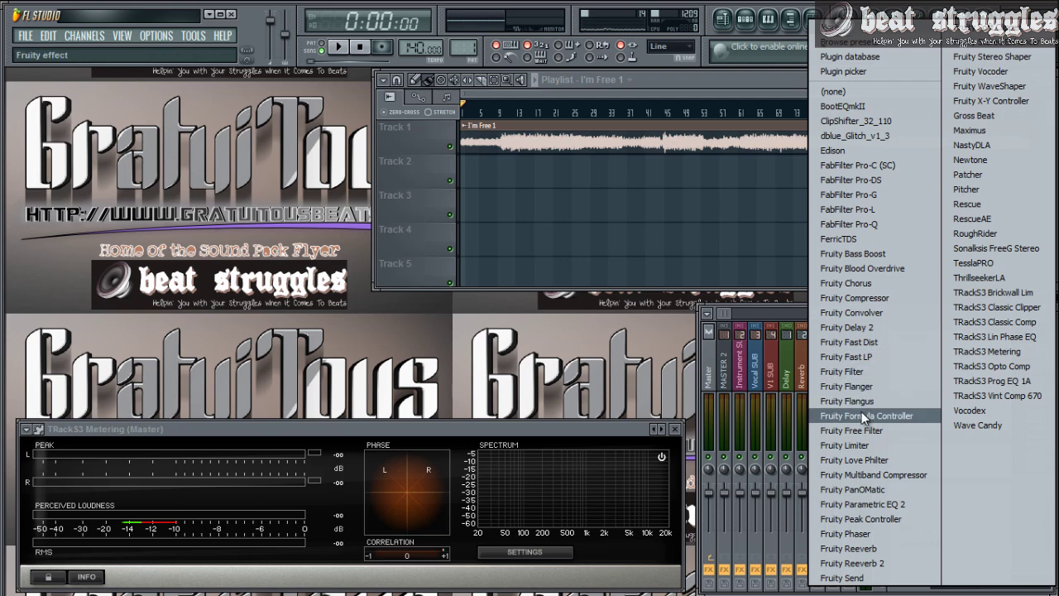
click(857, 445)
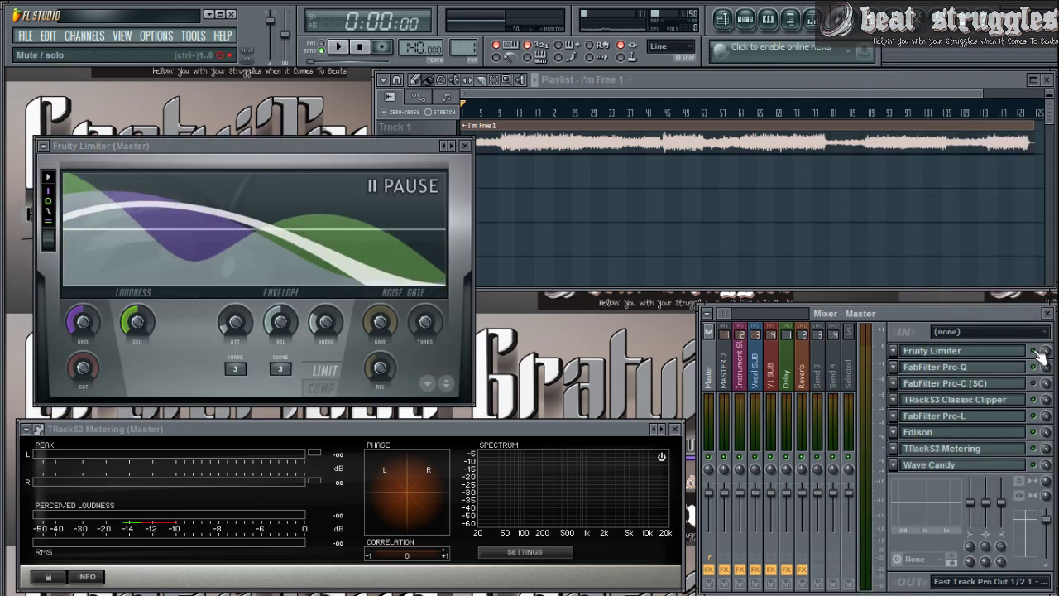
Play the song, raise the Fruity Limiter's ceiling fully, set its gain to about 4.9 dB and close the limiter.
key(space)
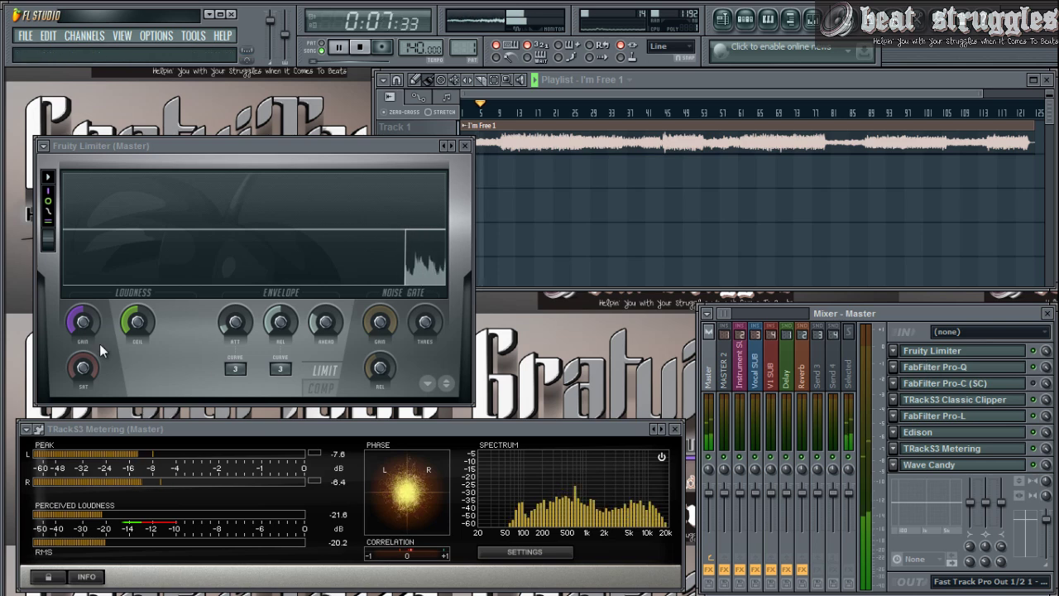
drag(140, 324, 140, 289)
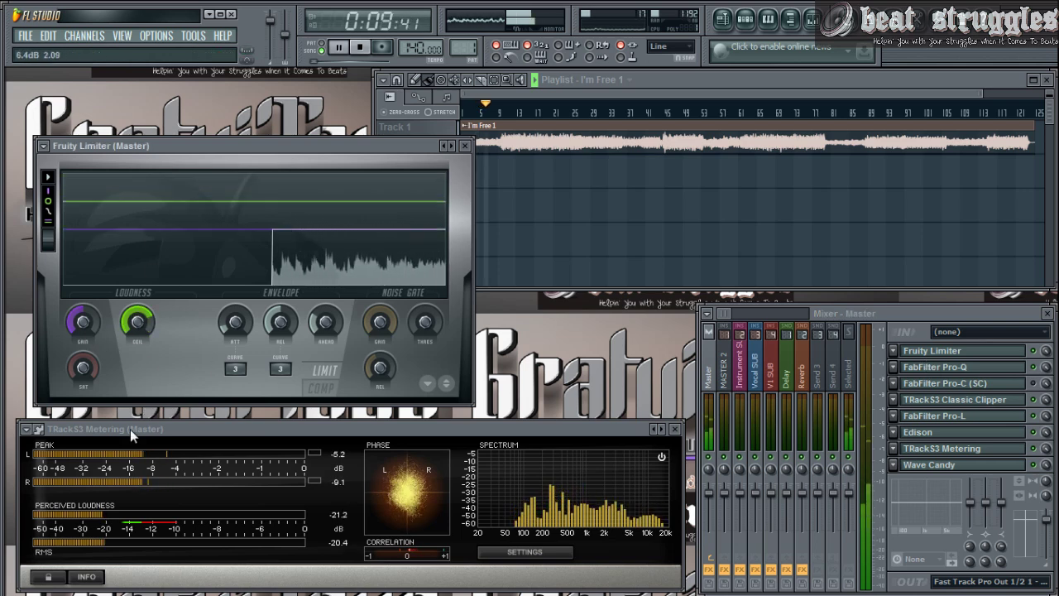
drag(90, 287, 95, 141)
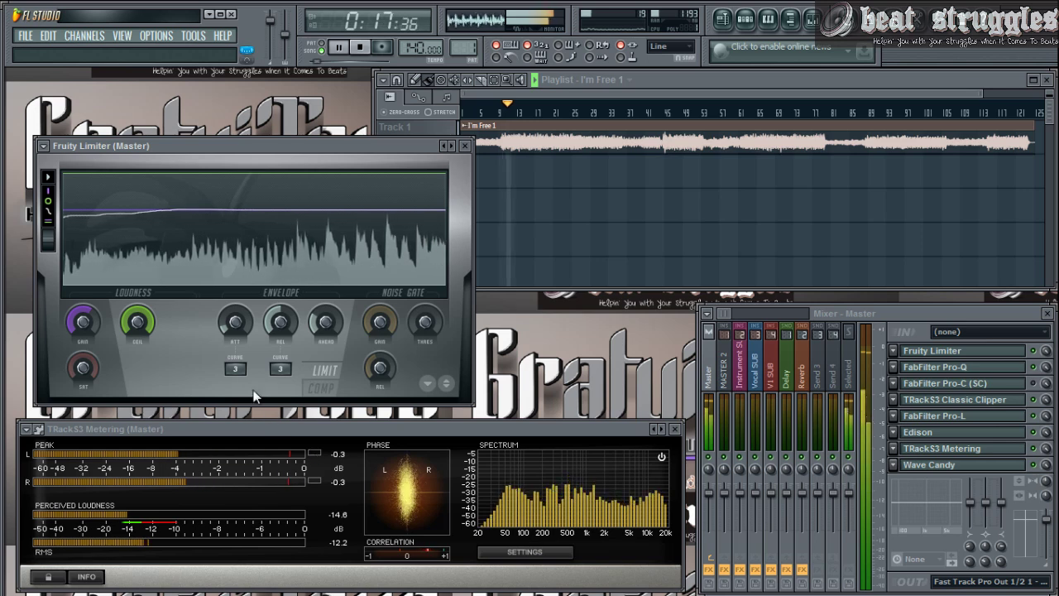
drag(97, 327, 87, 301)
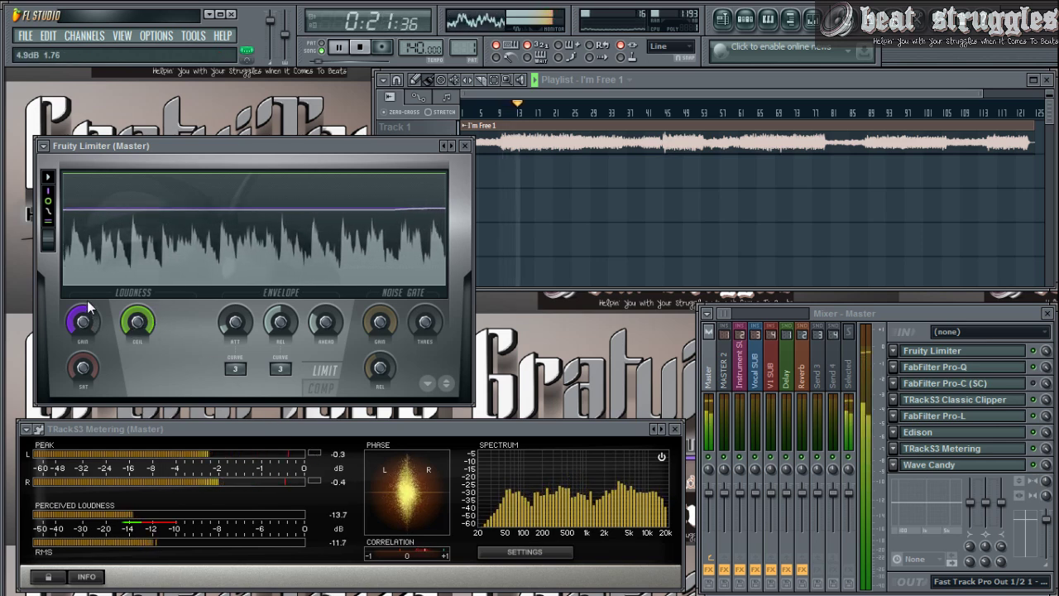
key(Escape)
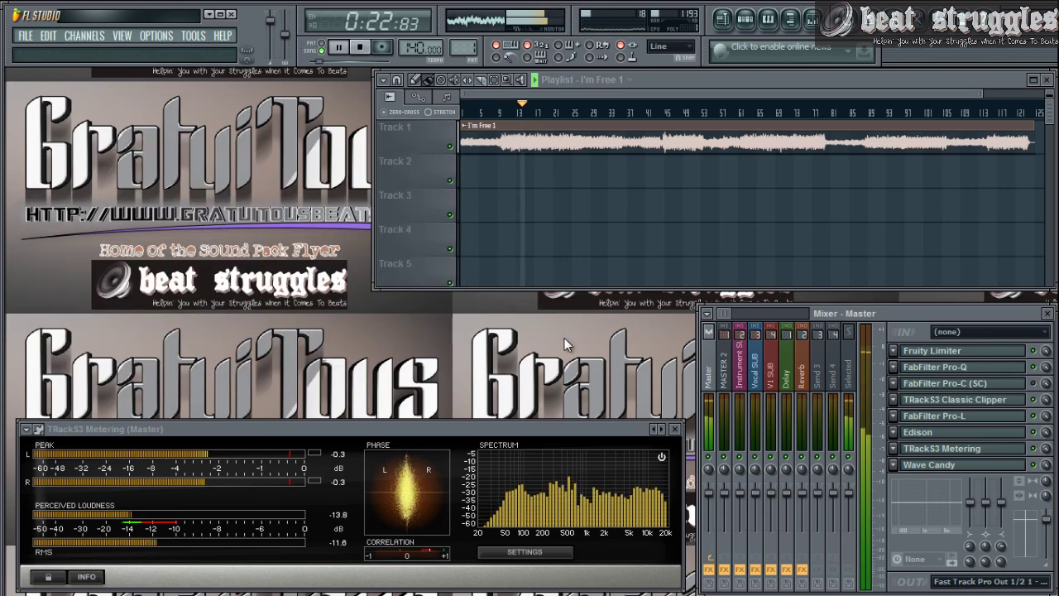
Add a 12 dB/oct Low Cut band at about 17.5 Hz in FabFilter Pro-Q on the Master track.
click(1019, 371)
double_click(19, 241)
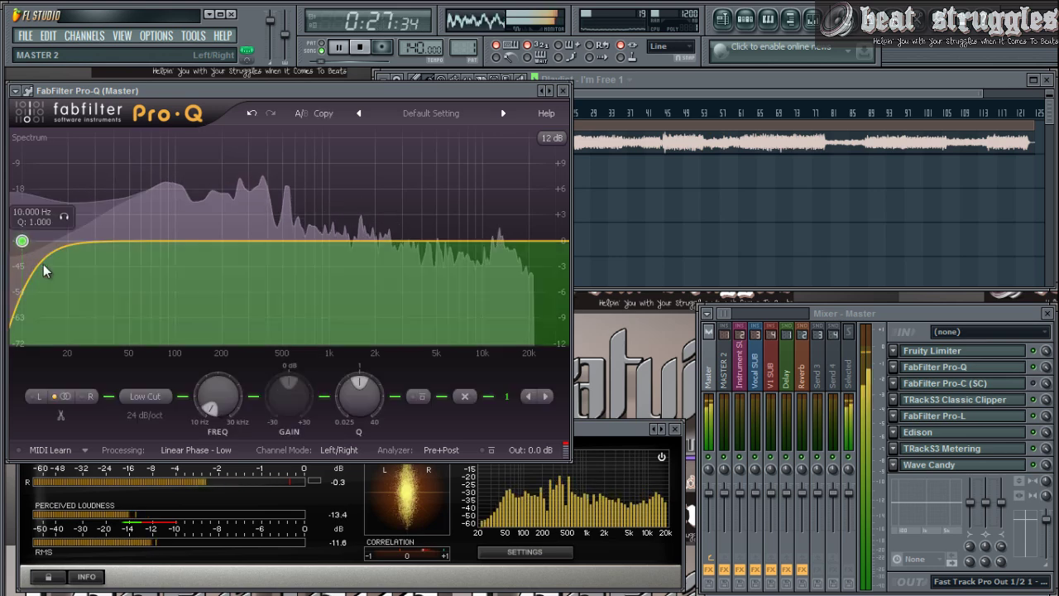
click(145, 415)
click(165, 450)
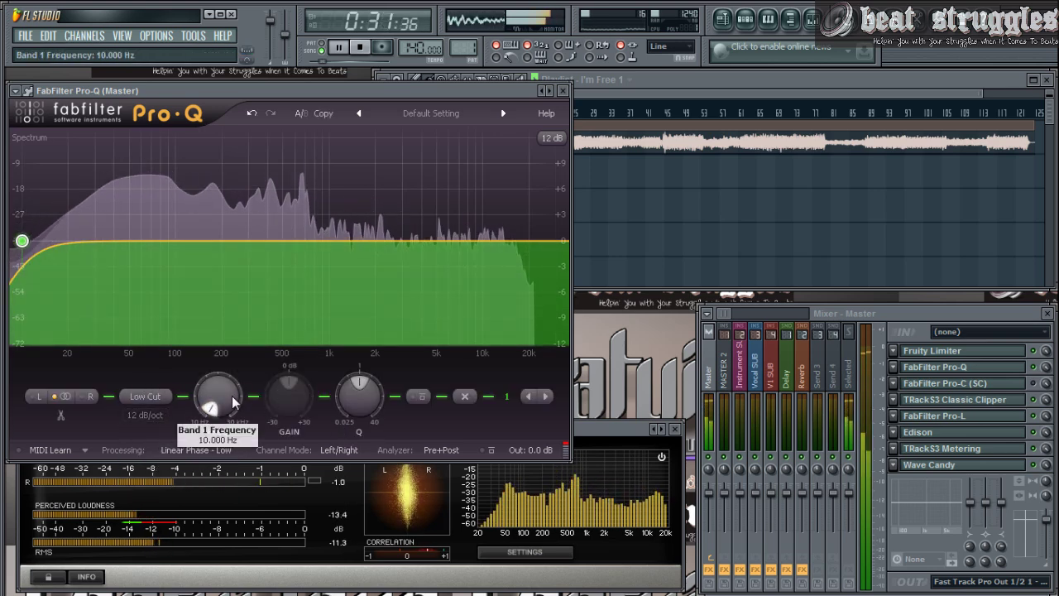
drag(234, 403, 223, 293)
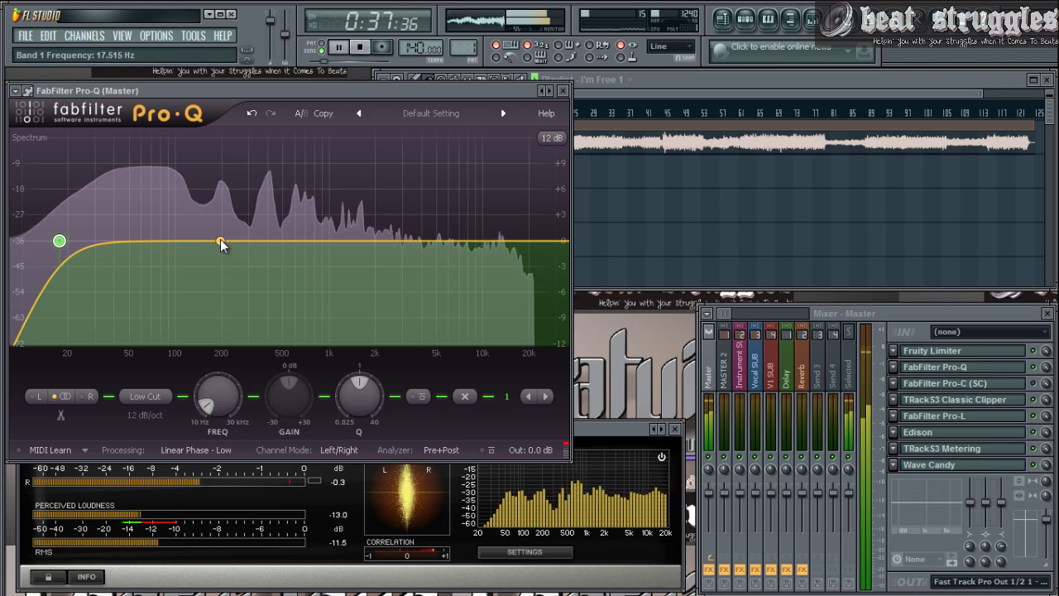
Add Pro-Q bell cuts of about -0.9 dB at 191 Hz and about -1.7 dB at 557 Hz with Q 2.424.
mouse_move(220, 244)
mouse_down()
mouse_move(215, 219)
mouse_move(220, 251)
mouse_up()
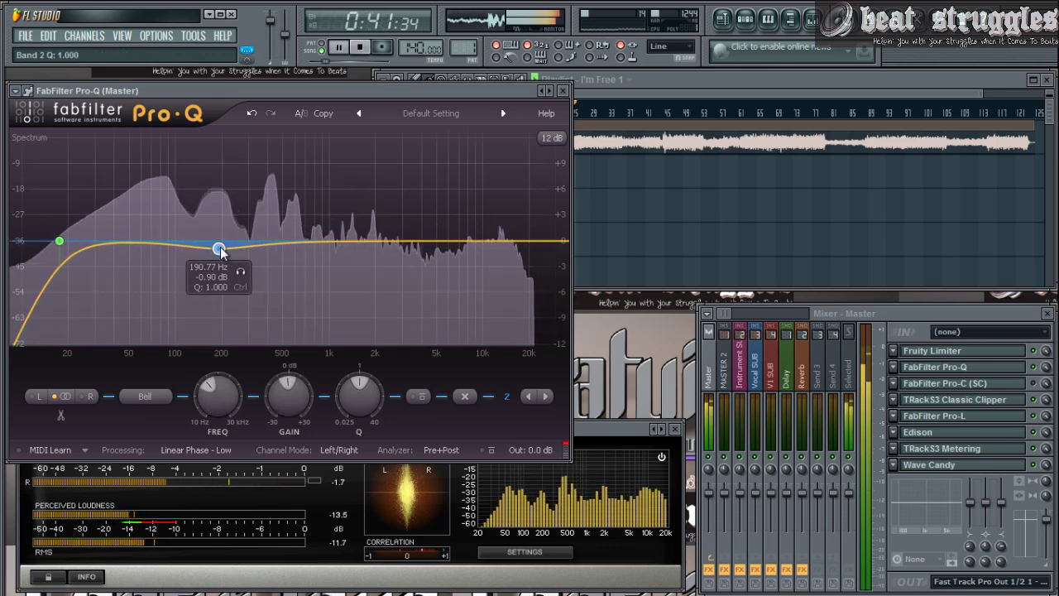
drag(357, 247, 294, 264)
scroll(306, 217, up, 2)
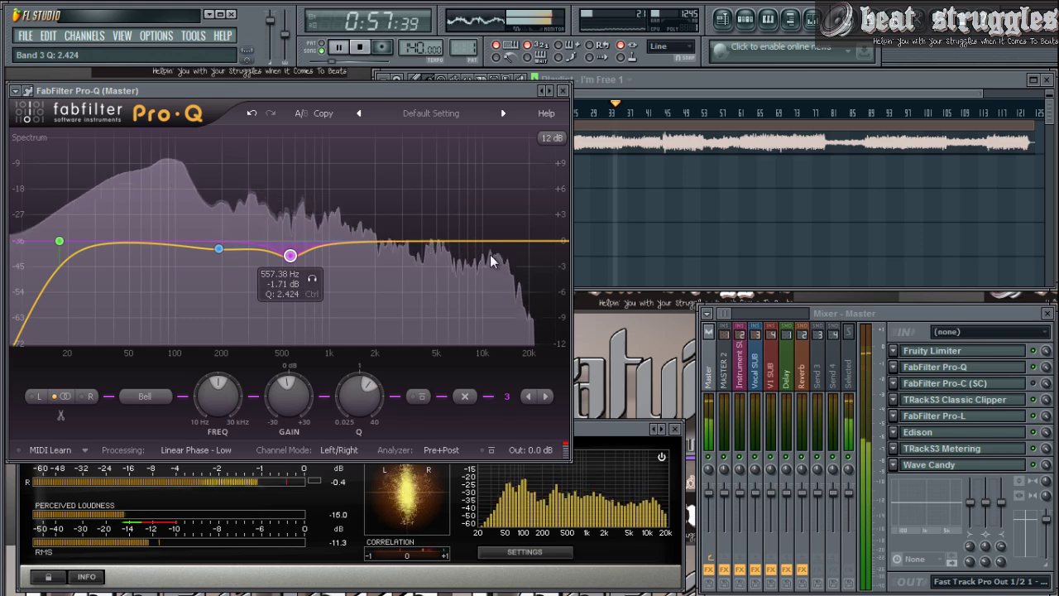
Add a Pro-Q High Shelf of about +1.5 dB at 7496 Hz with Q 0.198, plus a 12 dB/oct High Cut above 20 kHz.
drag(524, 242, 475, 217)
scroll(475, 217, down, 3)
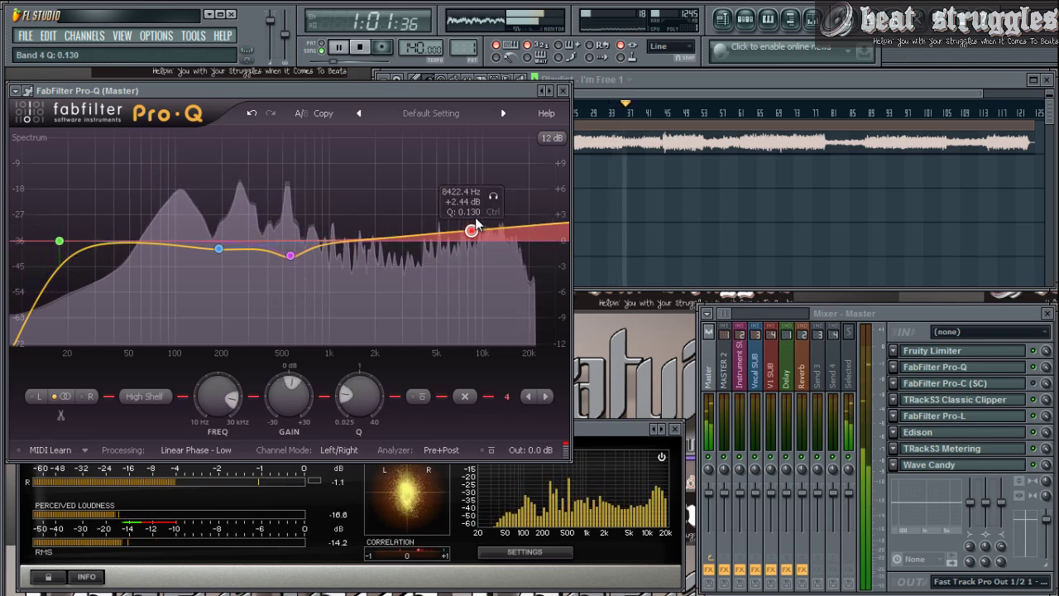
scroll(475, 217, up, 2)
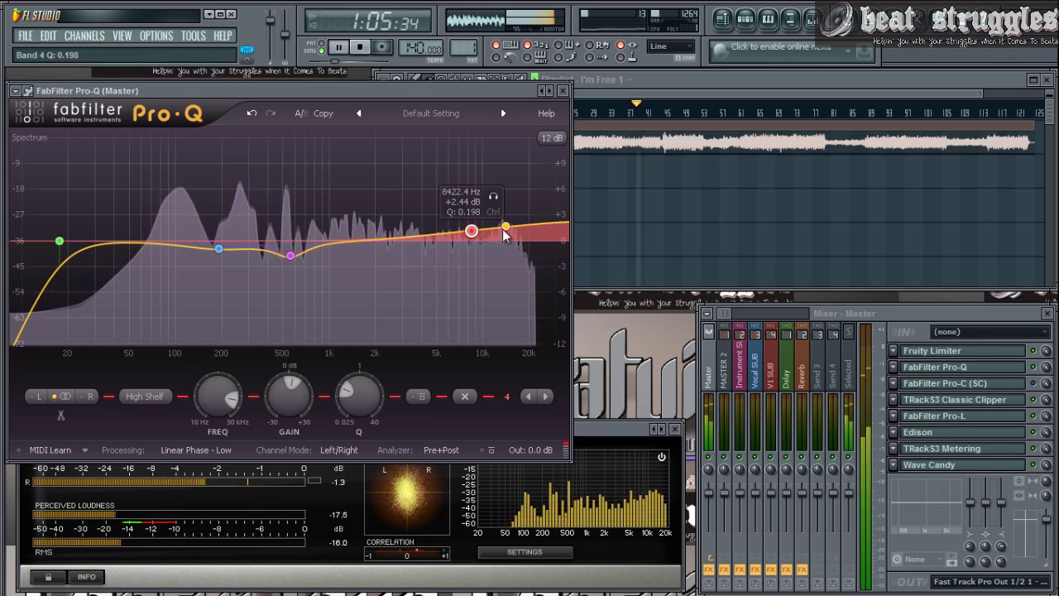
drag(472, 231, 461, 237)
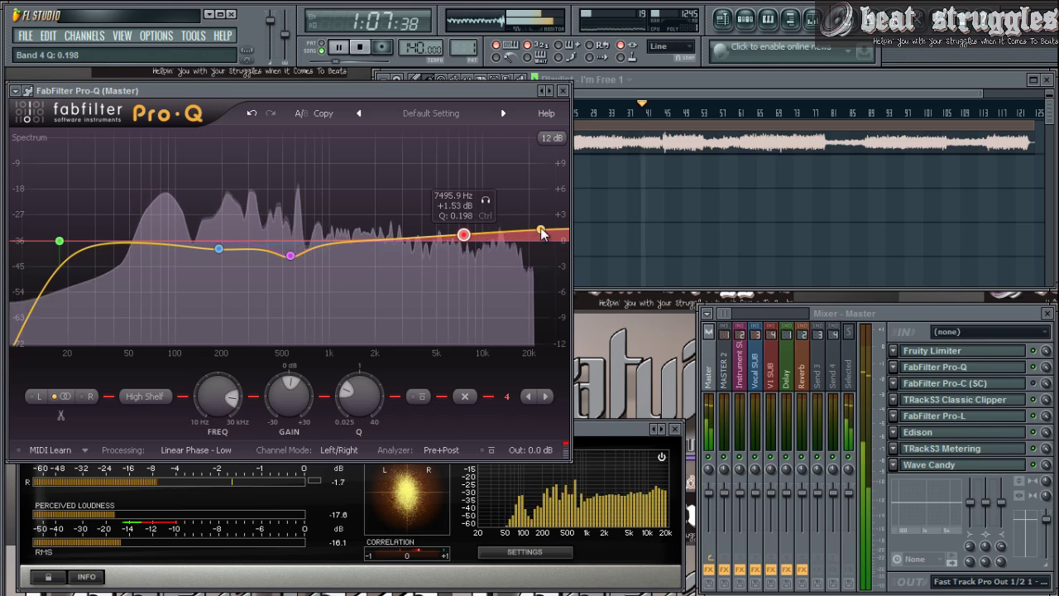
click(541, 229)
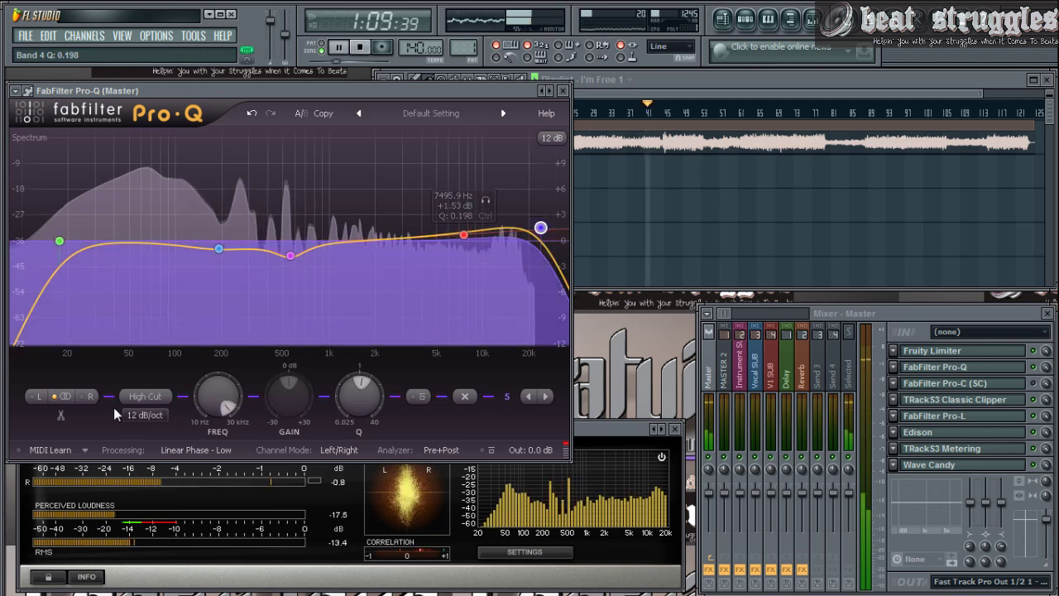
Lower the Pro-Q High Cut to about 16574 Hz and compare the EQ with and without bypass.
drag(220, 407, 231, 470)
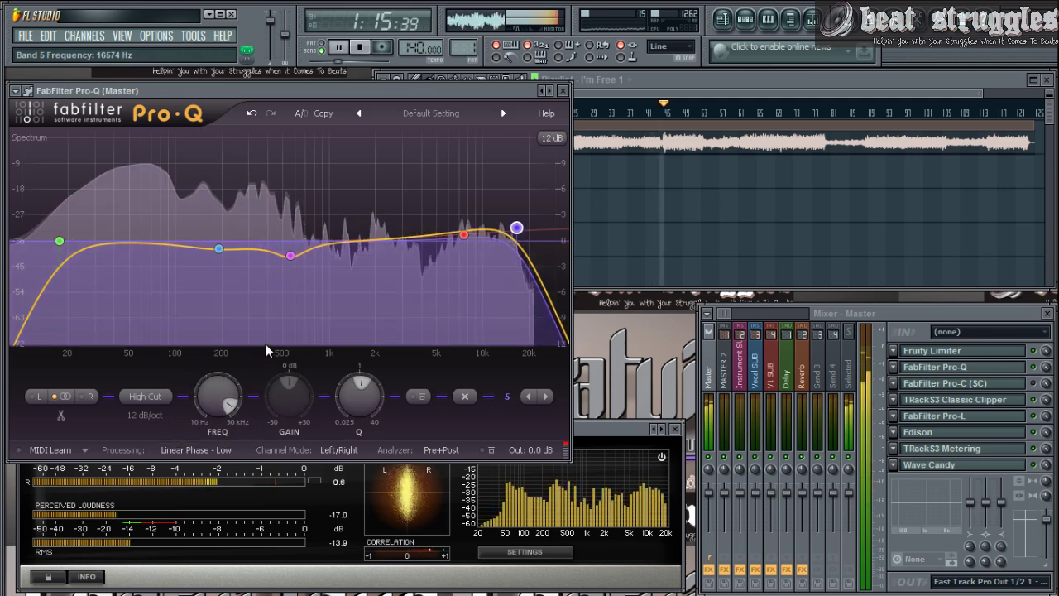
click(491, 450)
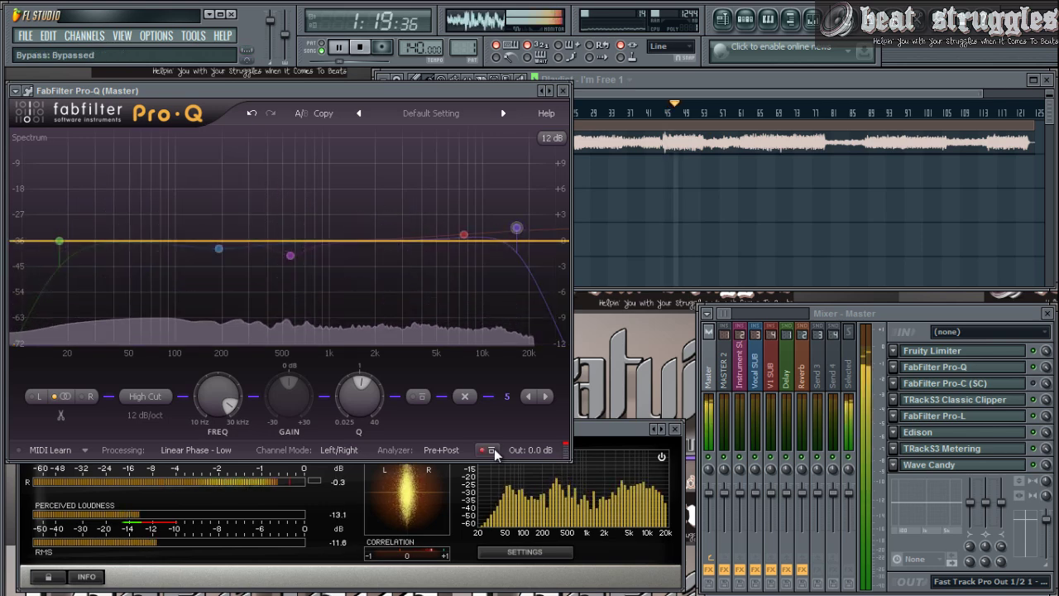
click(491, 450)
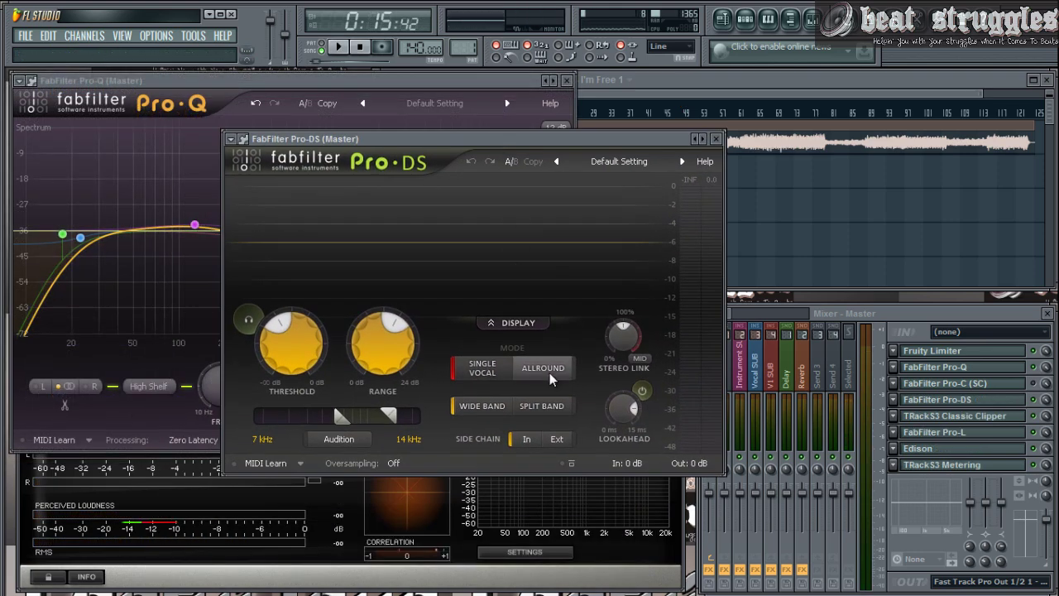
Set Pro-DS to Allround and Split Band with a 4 dB range, and during playback a threshold of about -13.3 dB.
click(551, 371)
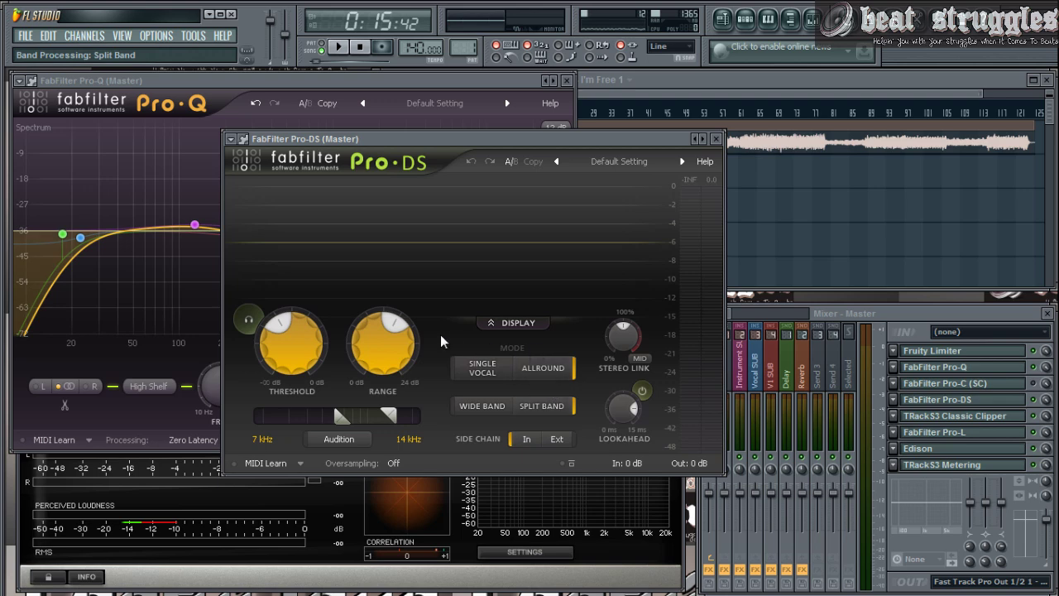
double_click(396, 362)
text(4)
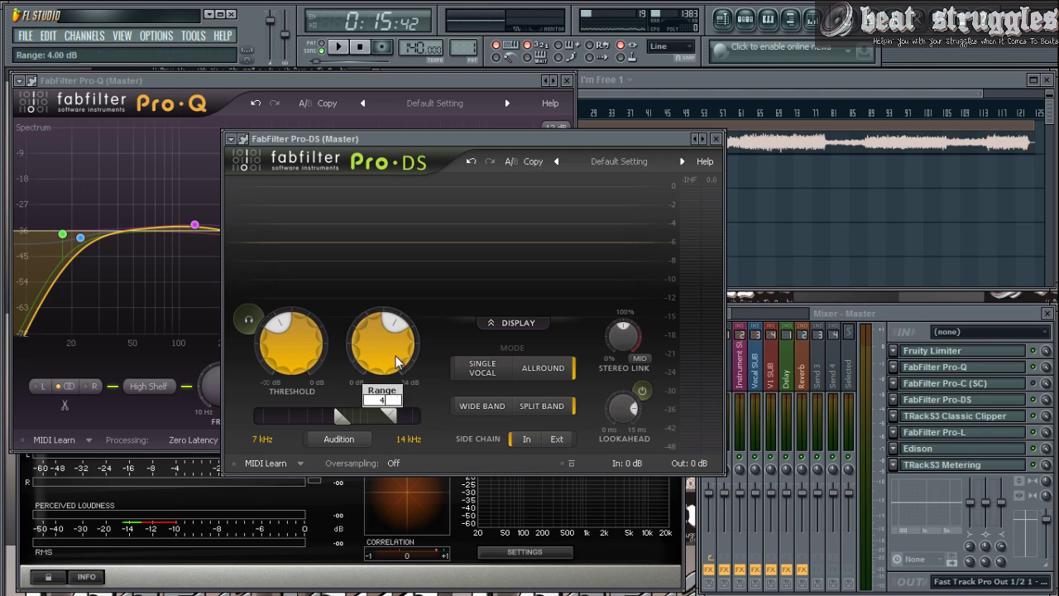
key(Return)
key(space)
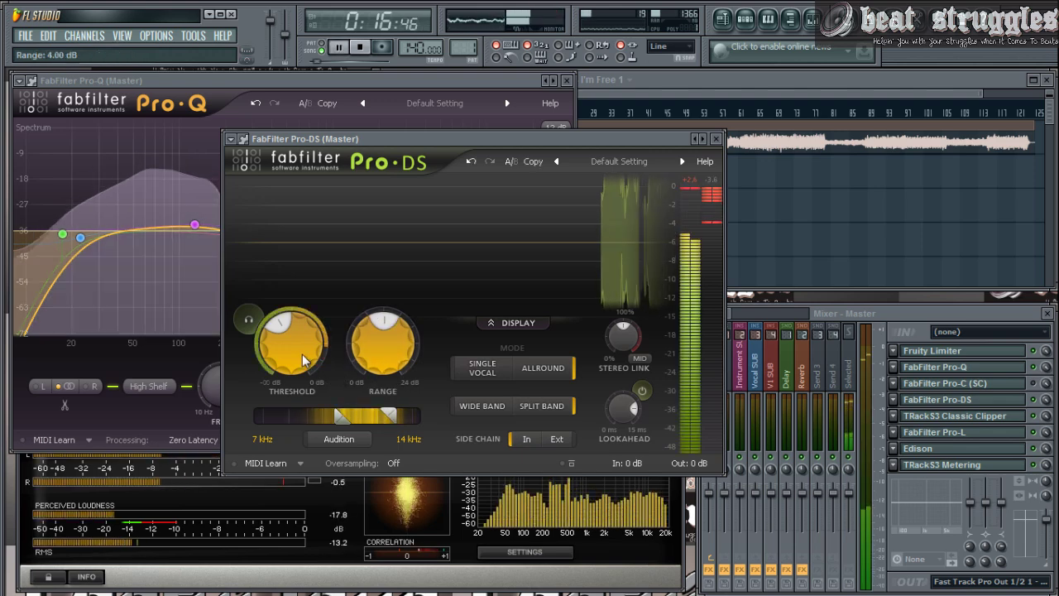
drag(300, 372, 299, 348)
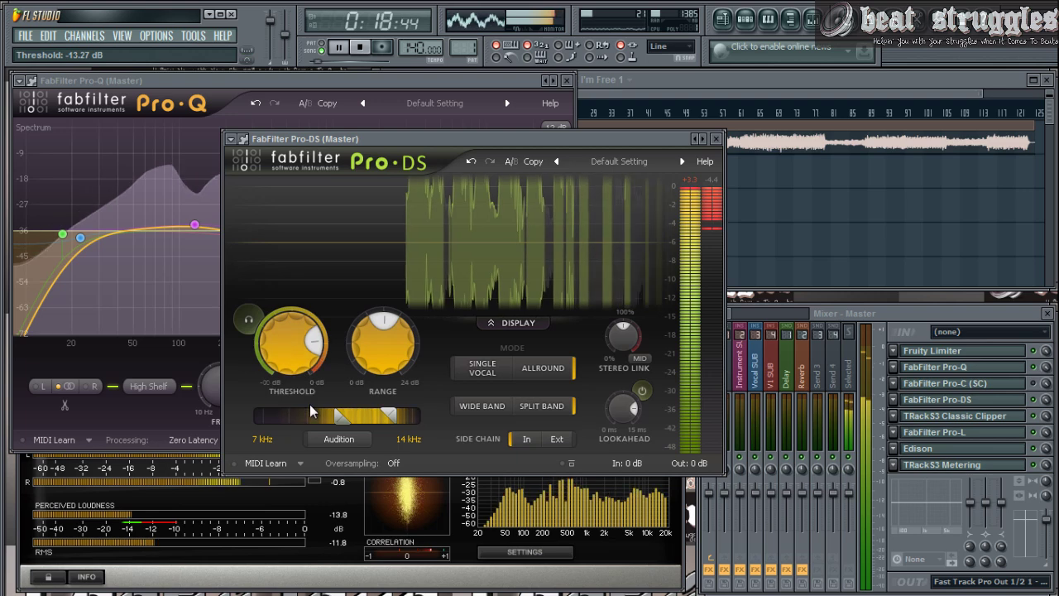
Compare Pro-DS with its bypass, reduce its range to 2 dB and fine-tune the threshold.
click(569, 462)
click(569, 462)
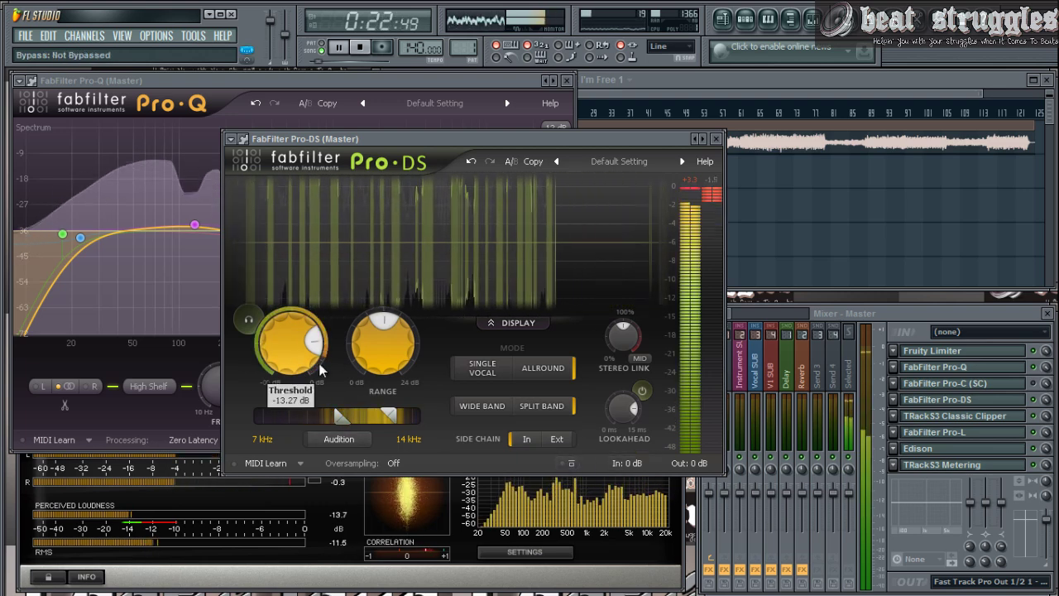
double_click(374, 342)
text(2)
key(Return)
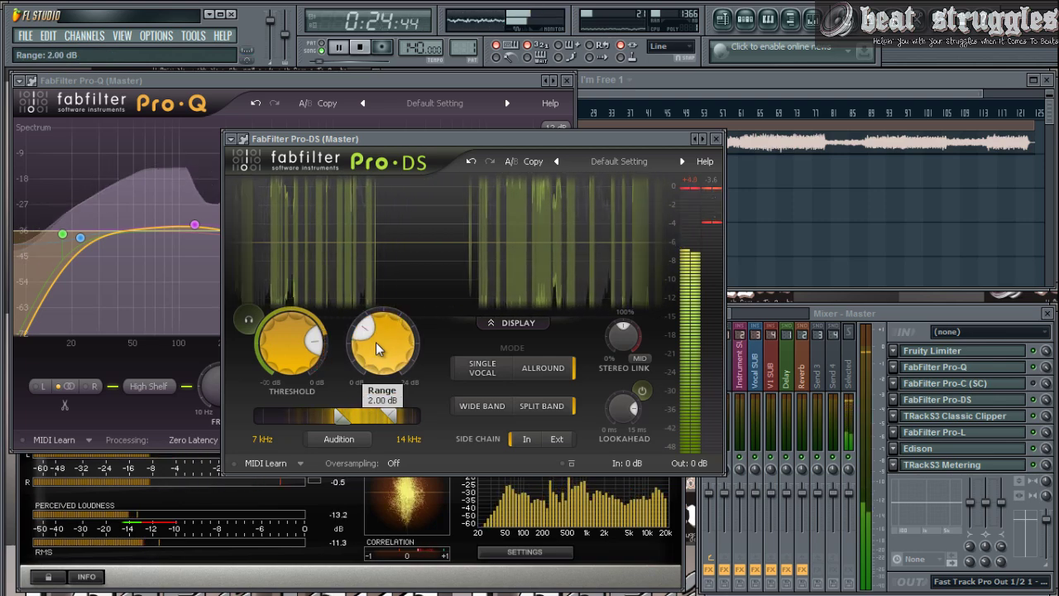
mouse_move(295, 334)
mouse_down()
mouse_move(295, 321)
mouse_move(290, 328)
mouse_up()
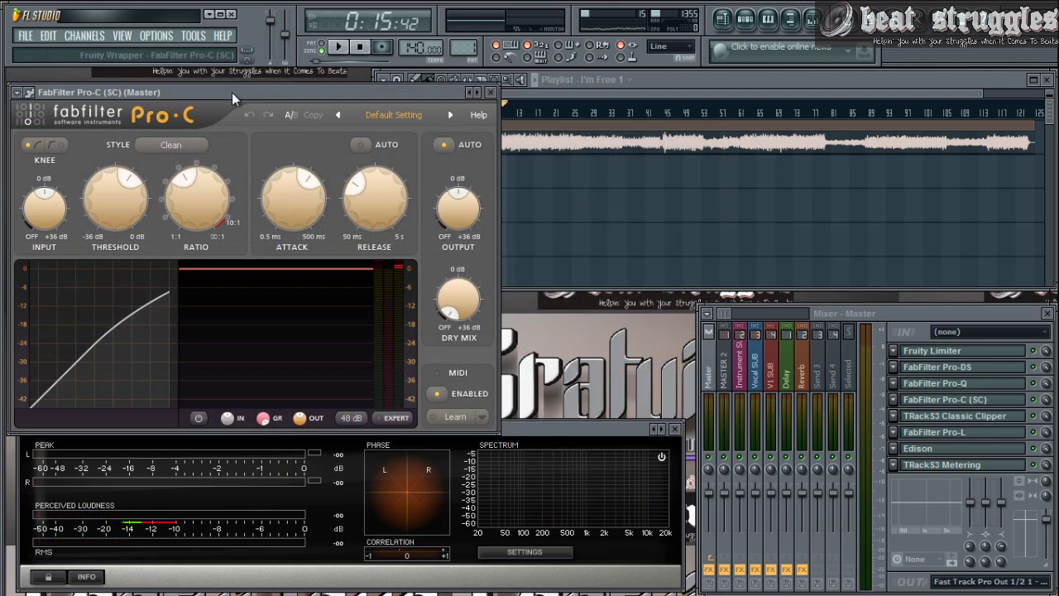
Set the Pro-C compressor on the Master track to a 1.50:1 ratio and a 200 ms release.
drag(232, 92, 233, 84)
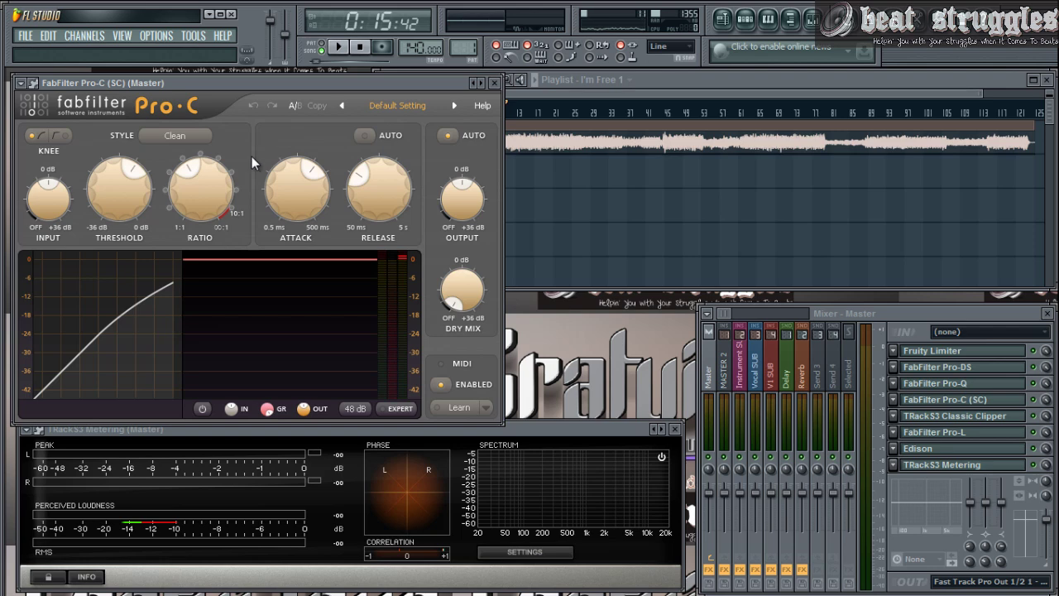
mouse_move(206, 204)
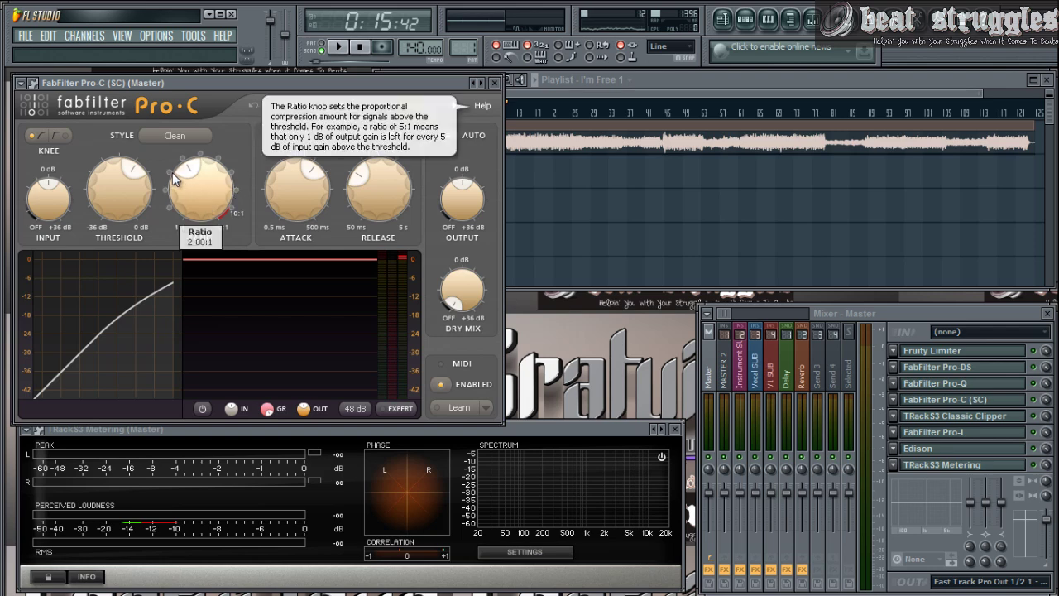
drag(172, 173, 194, 193)
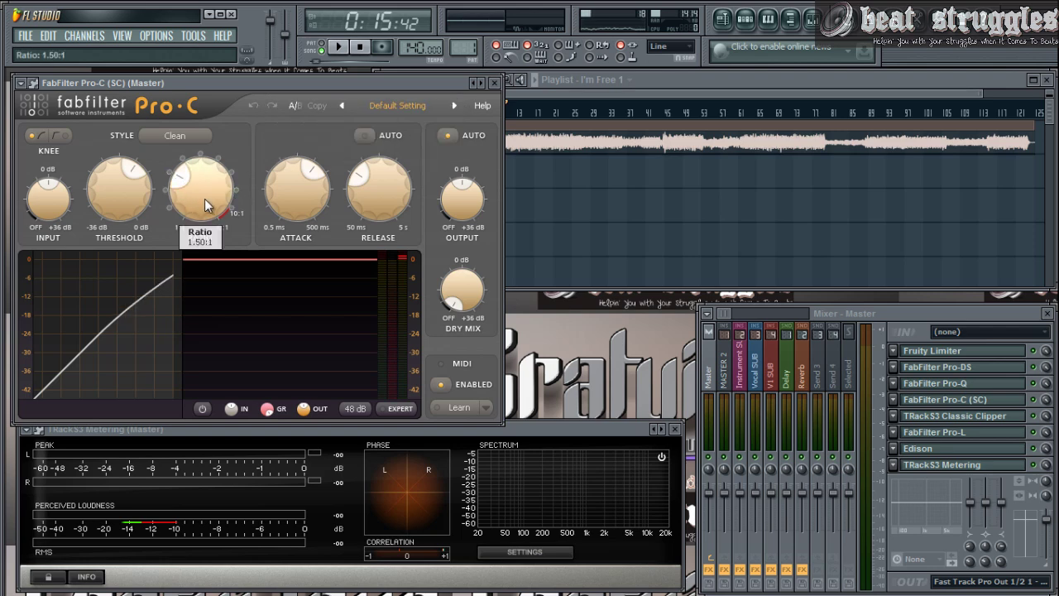
mouse_move(193, 203)
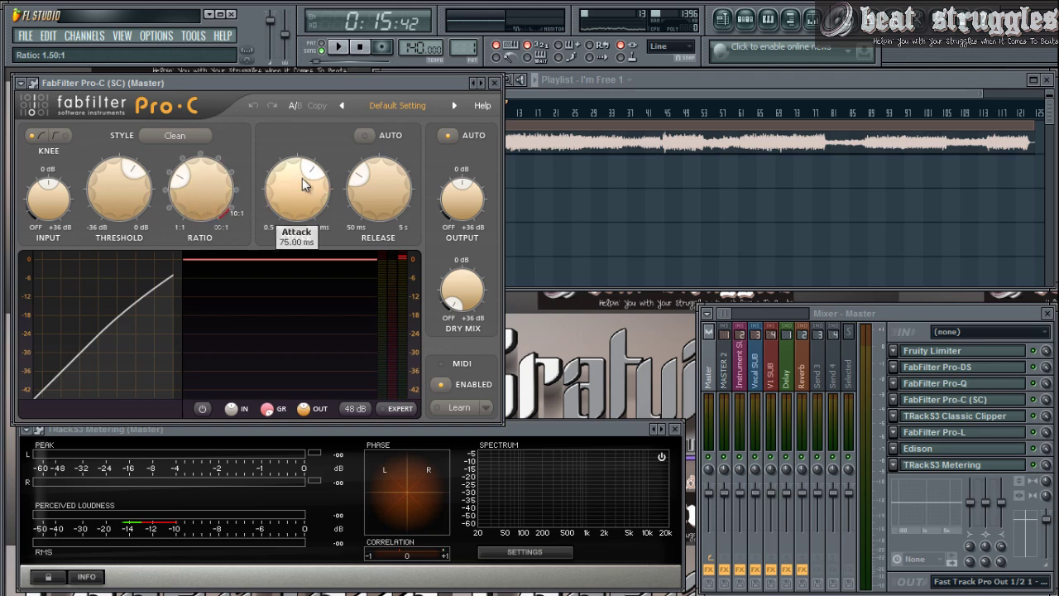
double_click(375, 196)
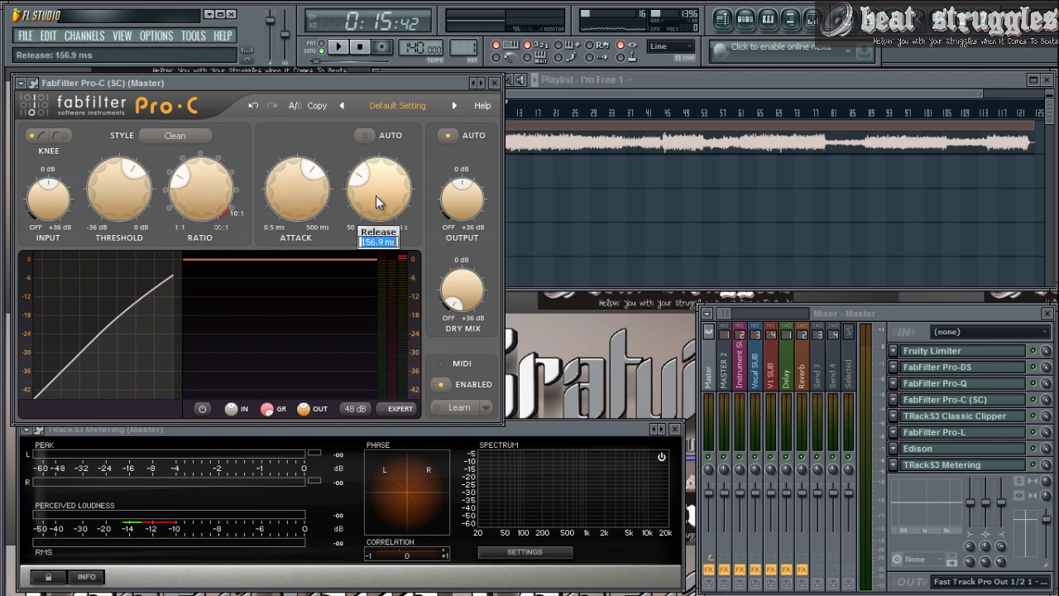
text(200)
key(Return)
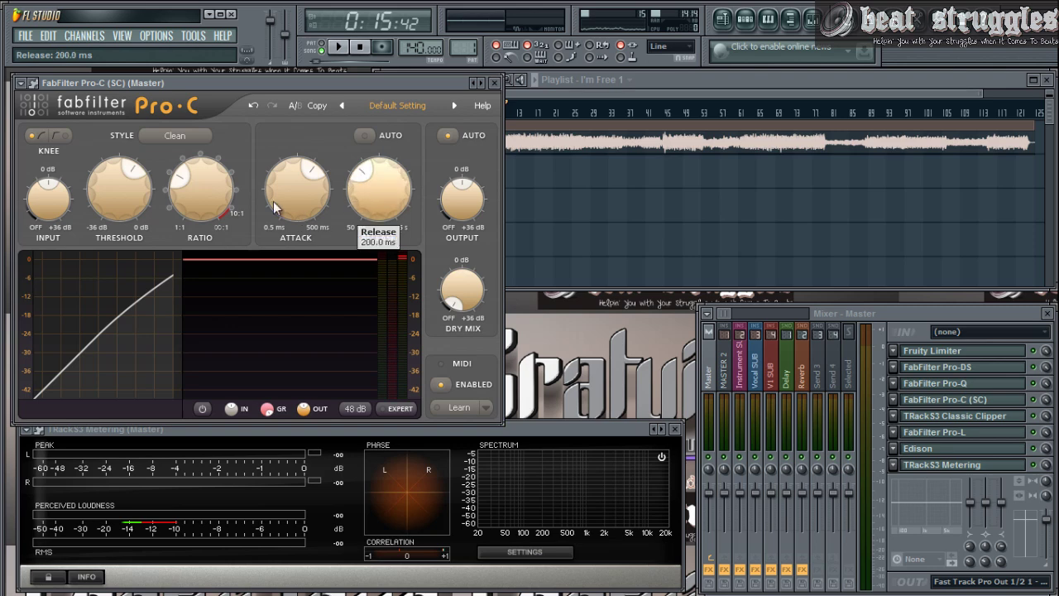
Play the song, set Pro-C's display range to 16 dB and raise its threshold to about -8.9 dB.
drag(121, 201, 121, 174)
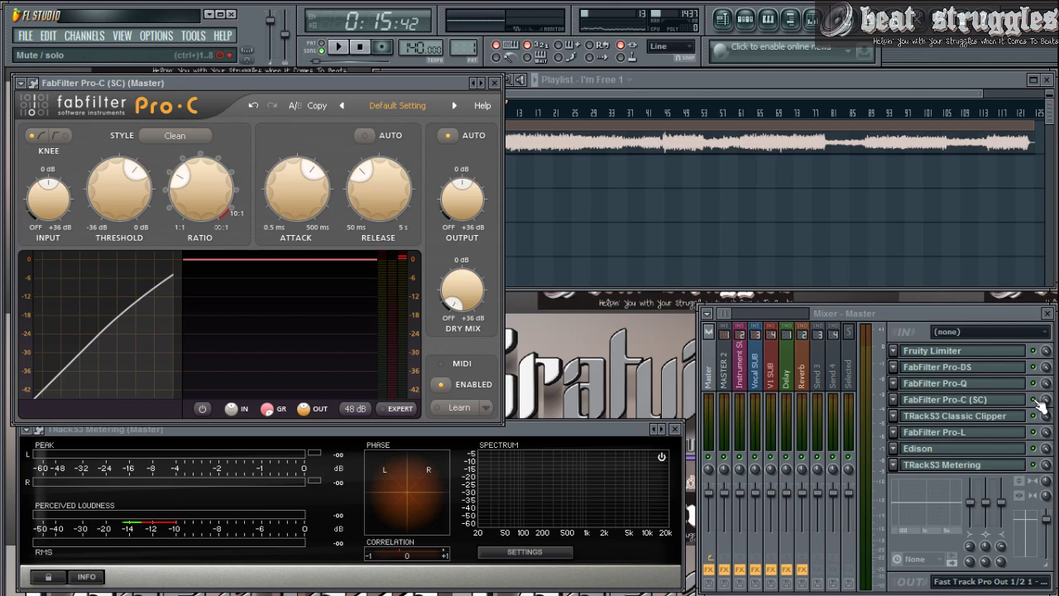
key(space)
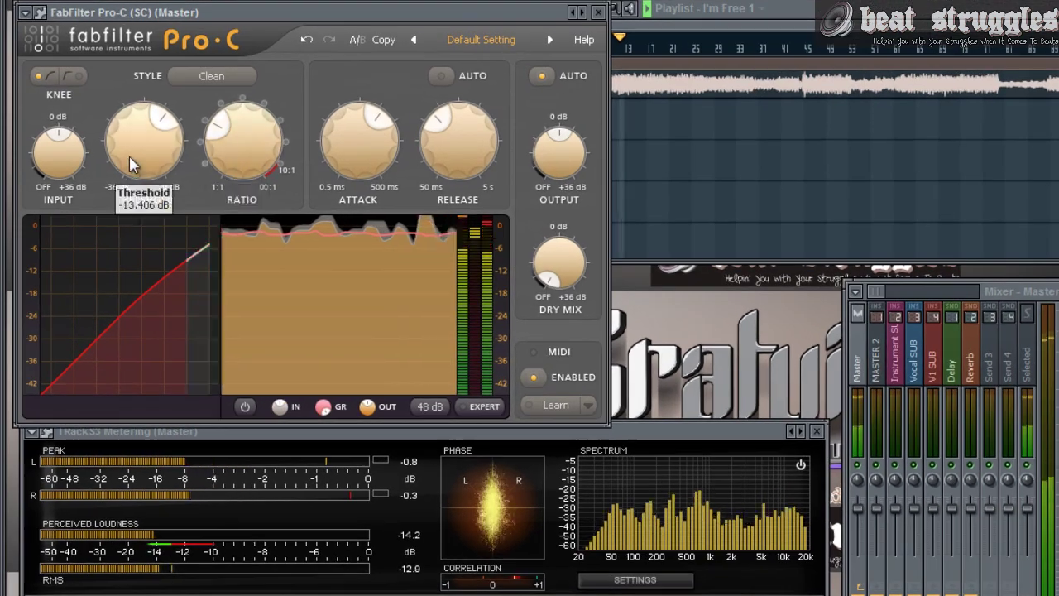
drag(114, 192, 135, 137)
click(430, 406)
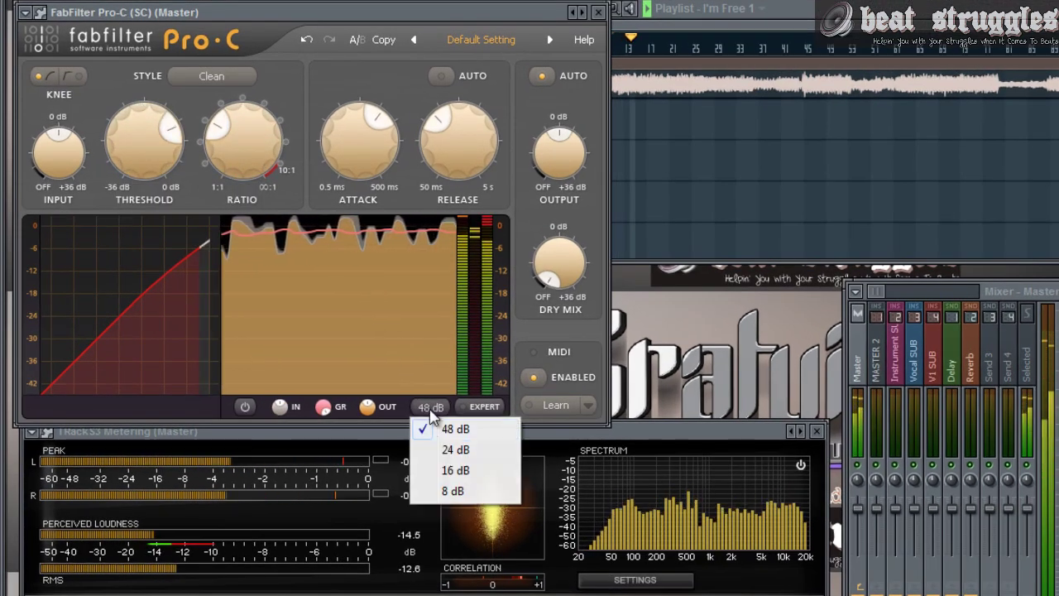
click(446, 471)
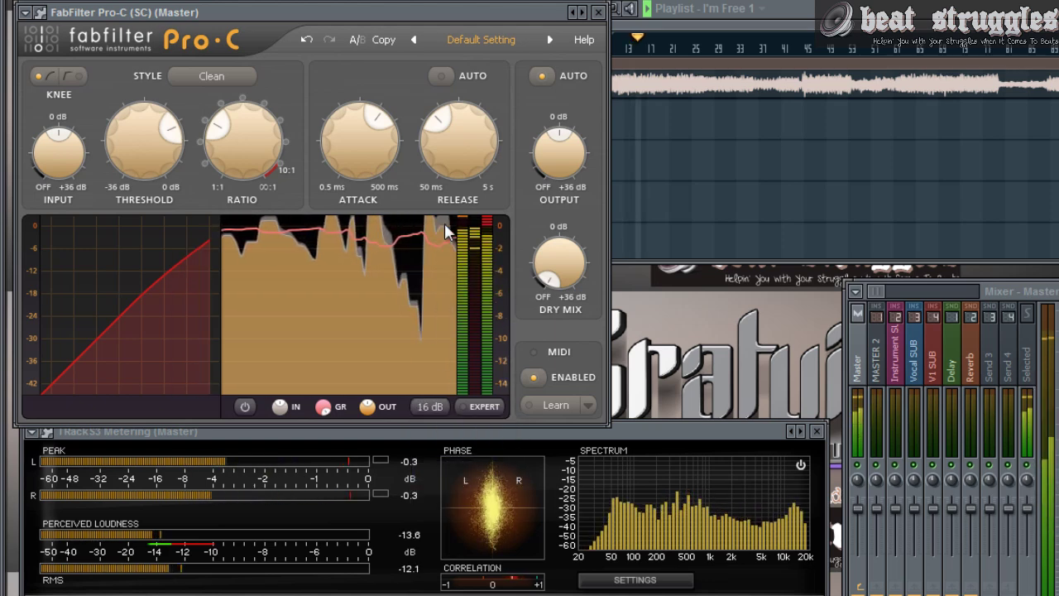
mouse_move(439, 178)
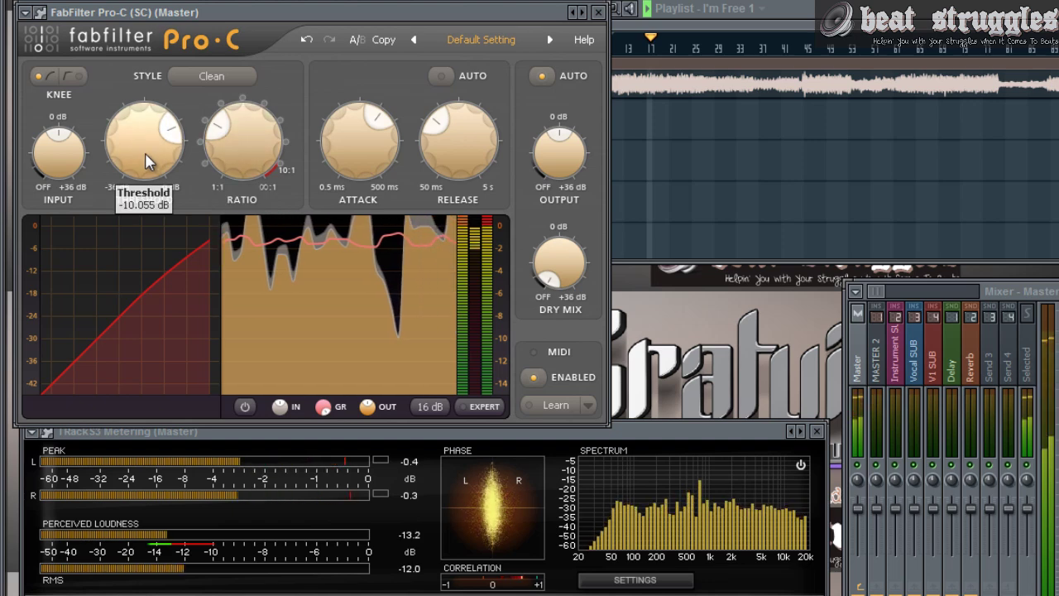
drag(145, 152, 141, 137)
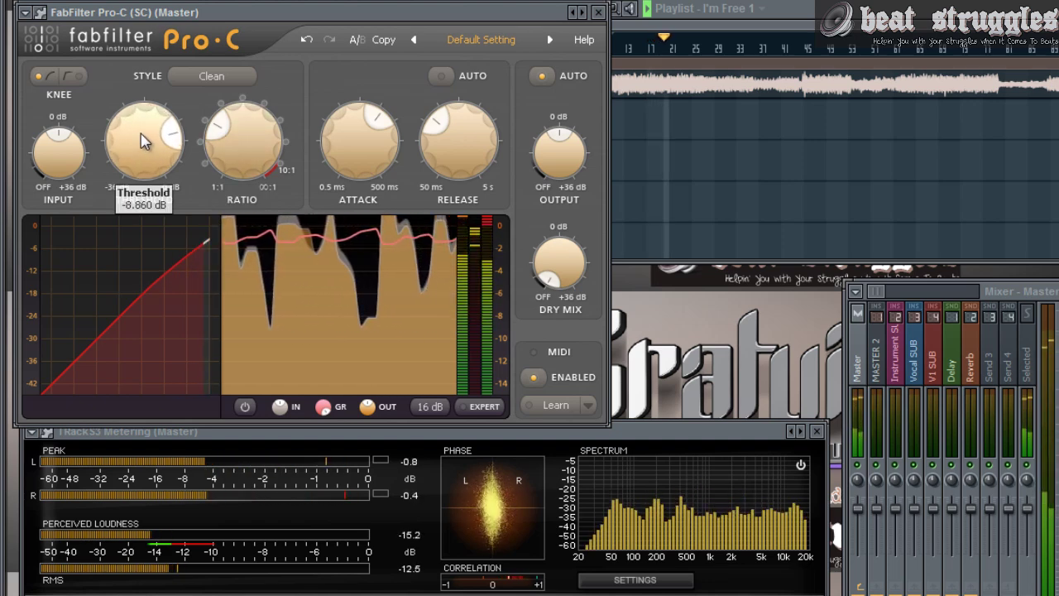
Fine-tune Pro-C with a longer release, a ratio below 1.50:1 and a lower threshold, using an 8 dB display range.
drag(436, 144, 436, 138)
drag(240, 135, 238, 142)
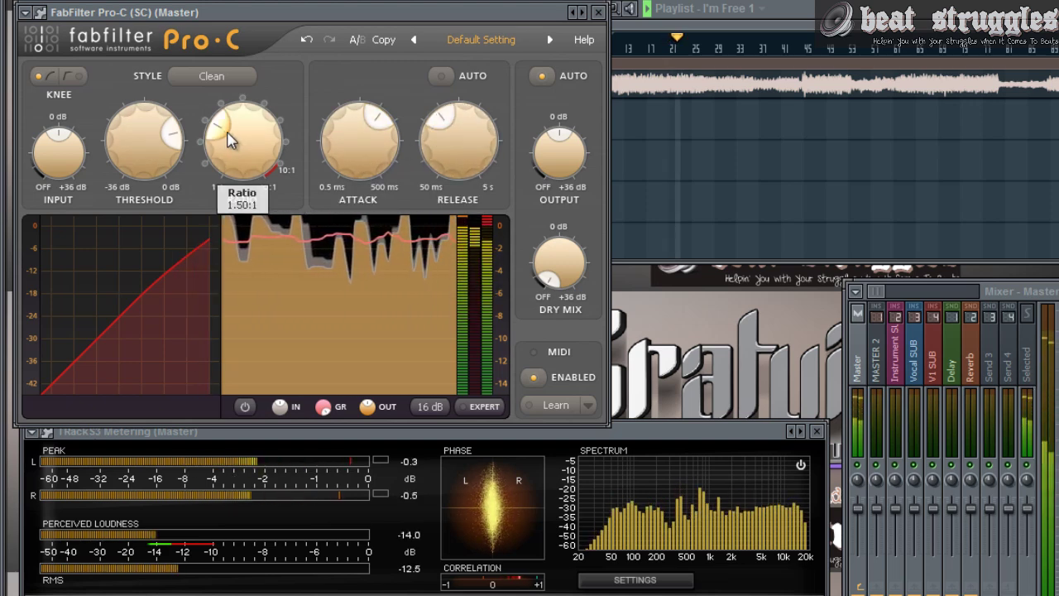
drag(165, 154, 143, 197)
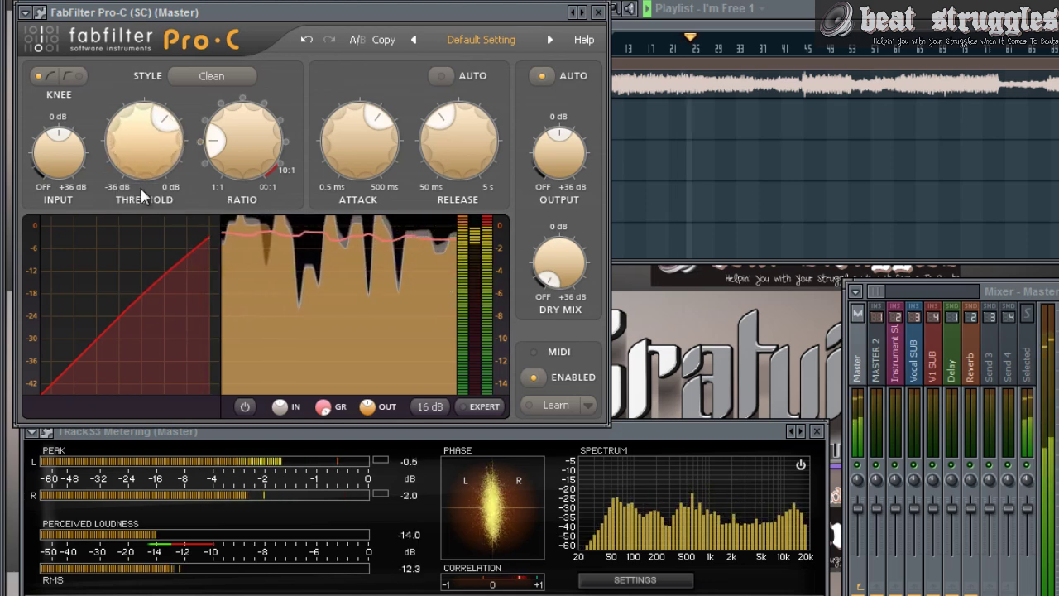
click(419, 410)
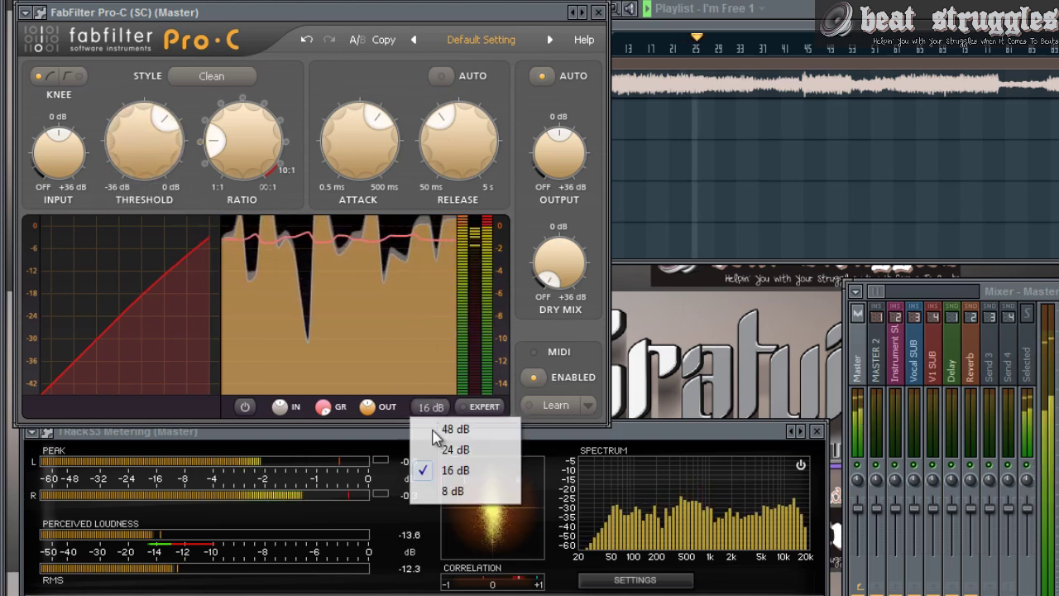
click(442, 490)
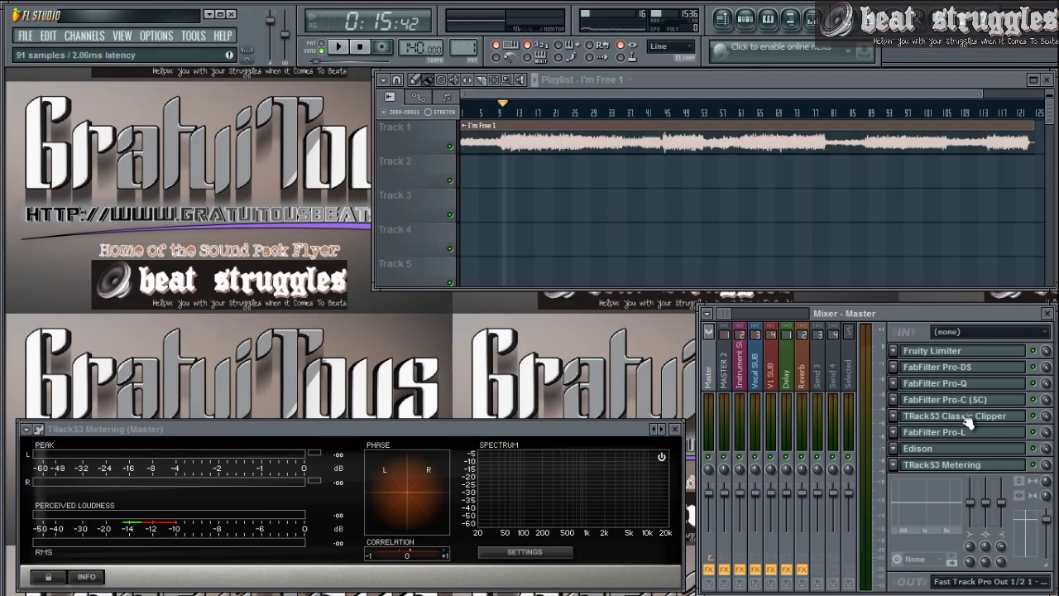
Play the song through the TRackS3 Classic Clipper and set its output to -0.3 dB and its gain to 1.6 dB.
click(965, 417)
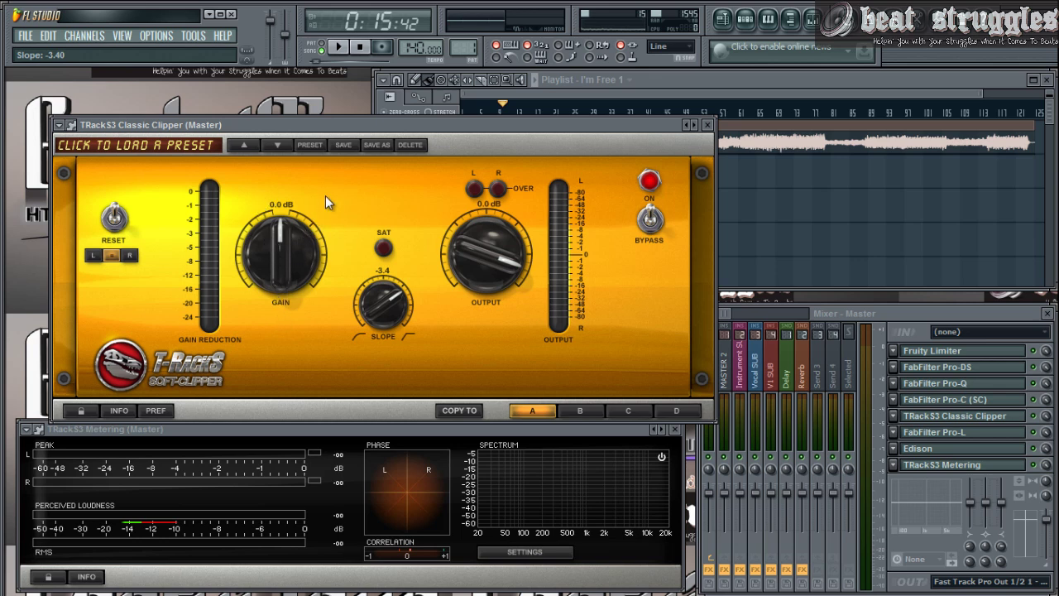
key(space)
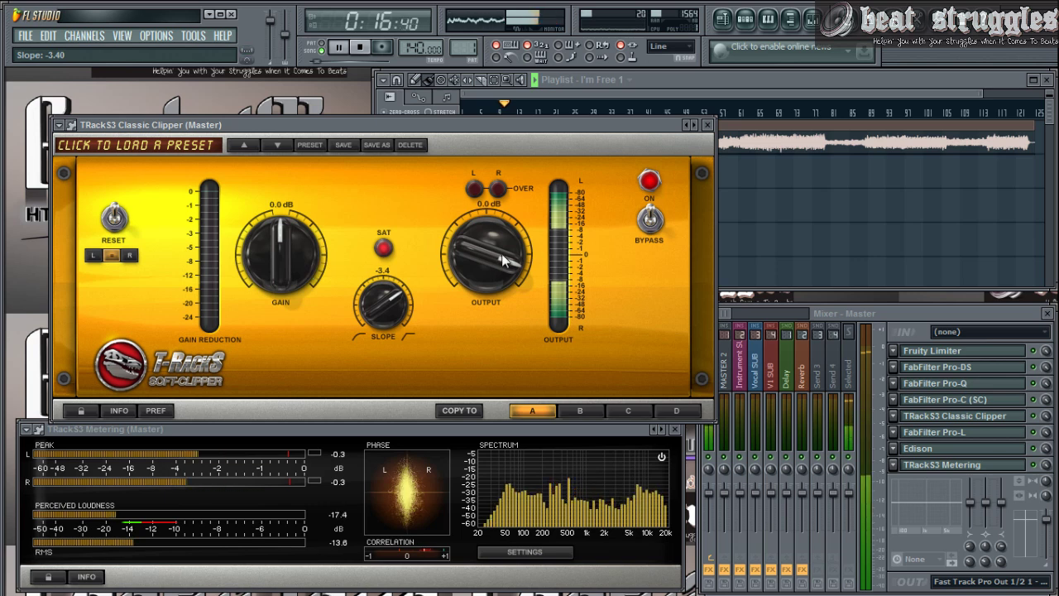
drag(504, 262, 499, 277)
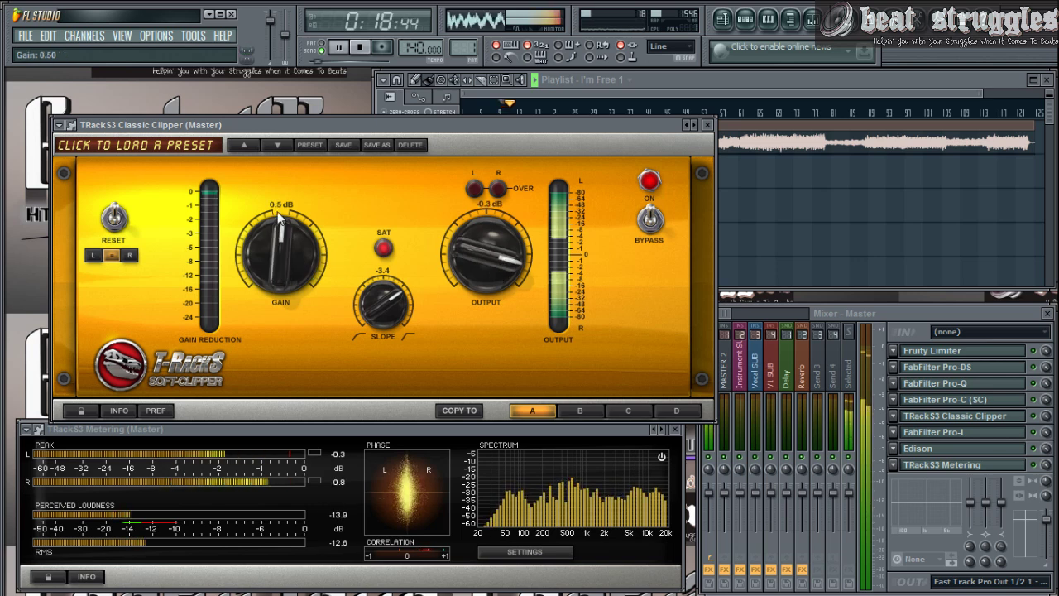
drag(288, 257, 288, 240)
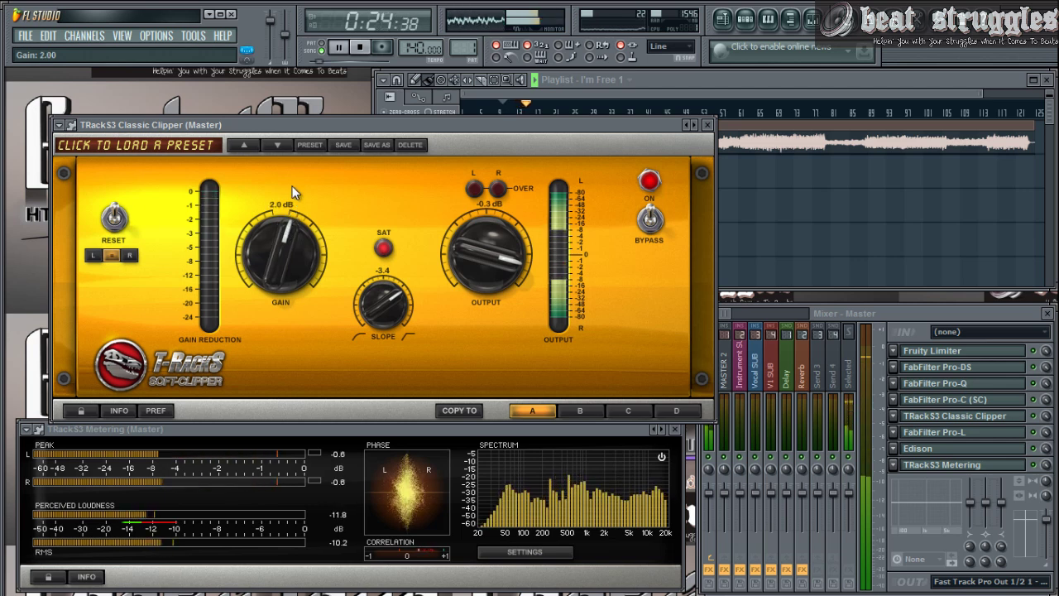
drag(292, 175, 291, 213)
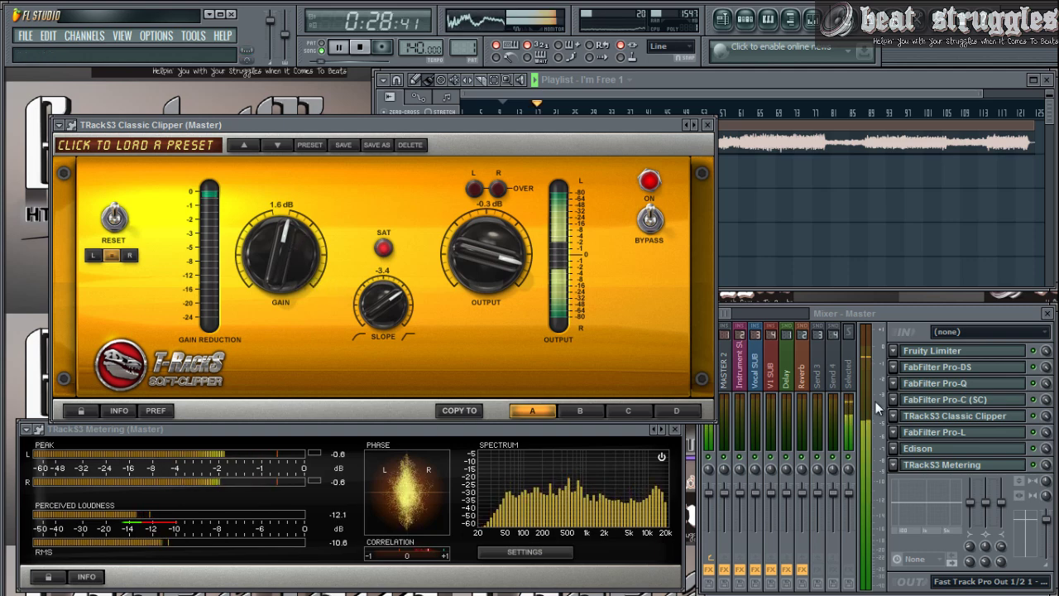
Place FabFilter Pro-L beside the Classic Clipper to check the clipped signal's level, and close Pro-L.
click(960, 432)
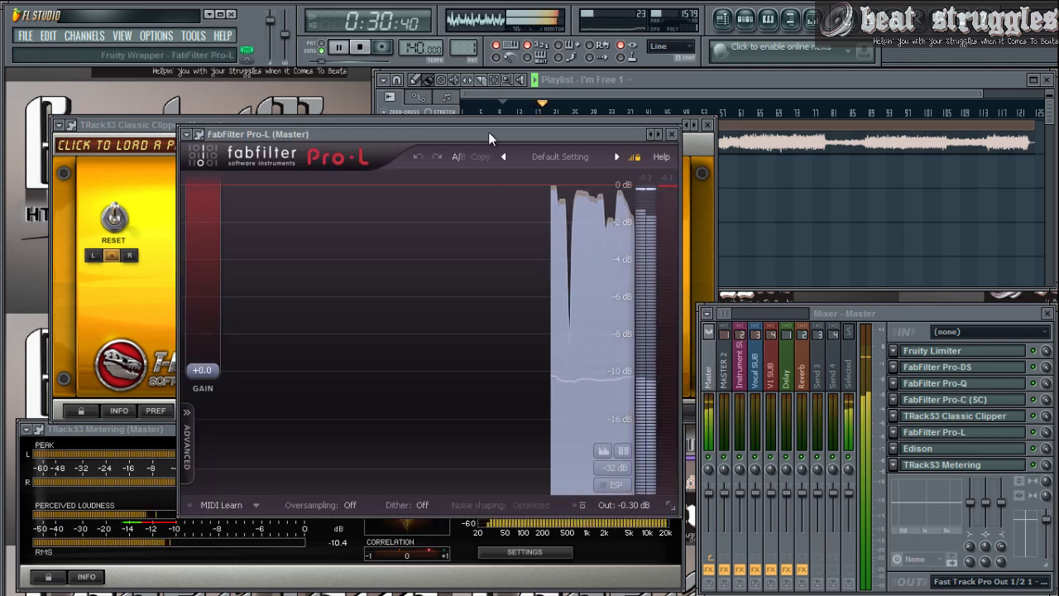
drag(488, 134, 761, 132)
drag(377, 124, 335, 109)
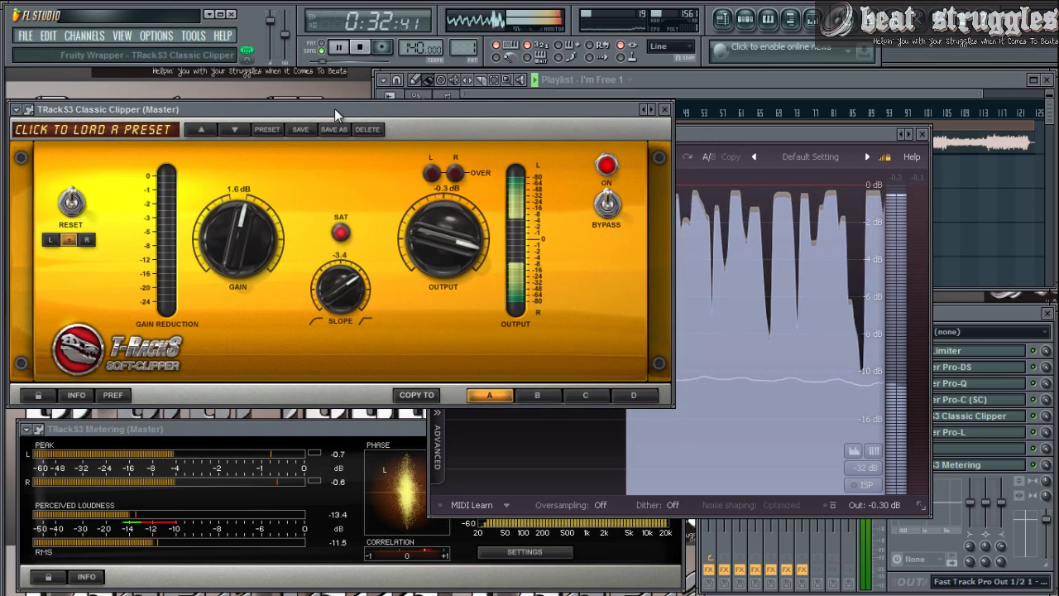
click(715, 138)
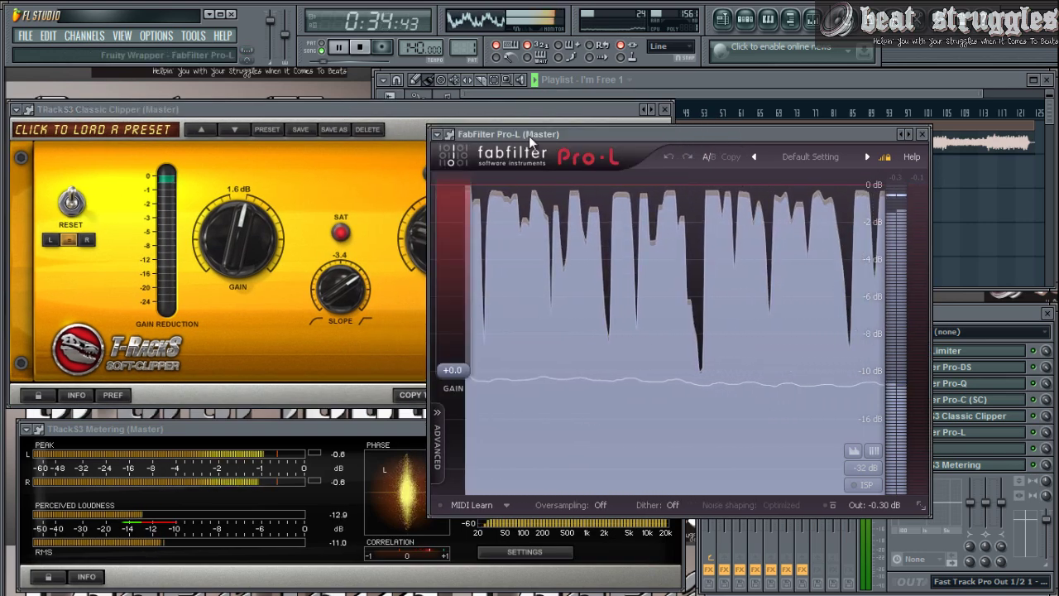
key(Escape)
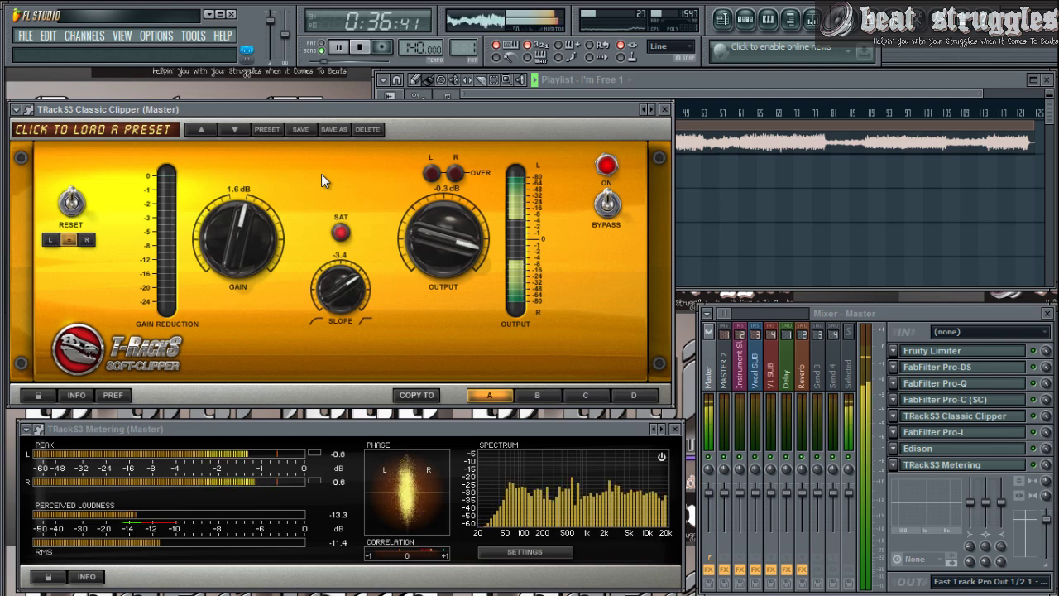
Replace the Classic Clipper window with FabFilter Pro-L and raise its gain to about +2.0 dB while the song plays.
key(Escape)
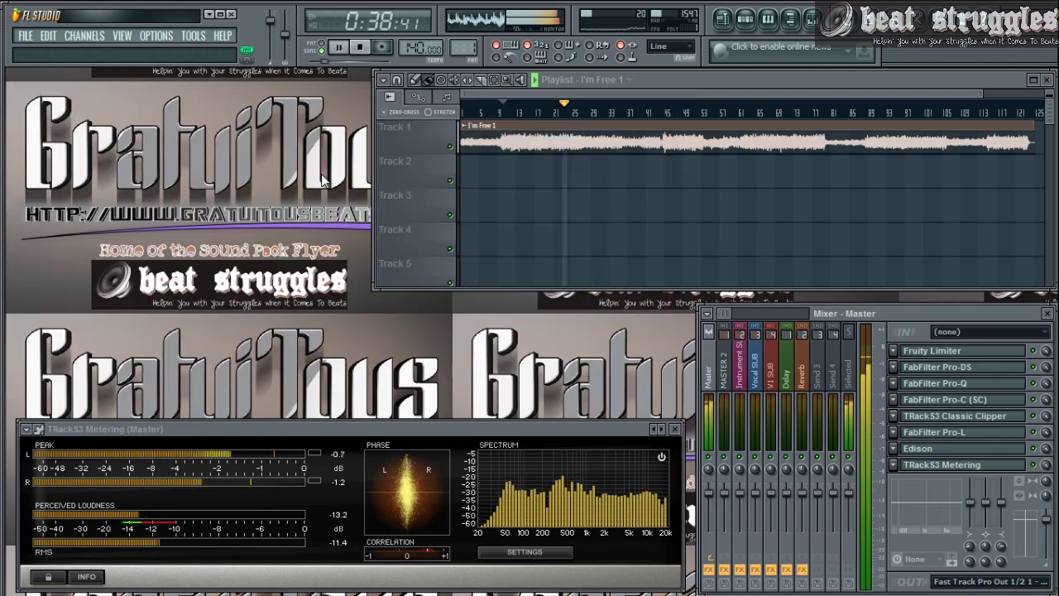
click(943, 432)
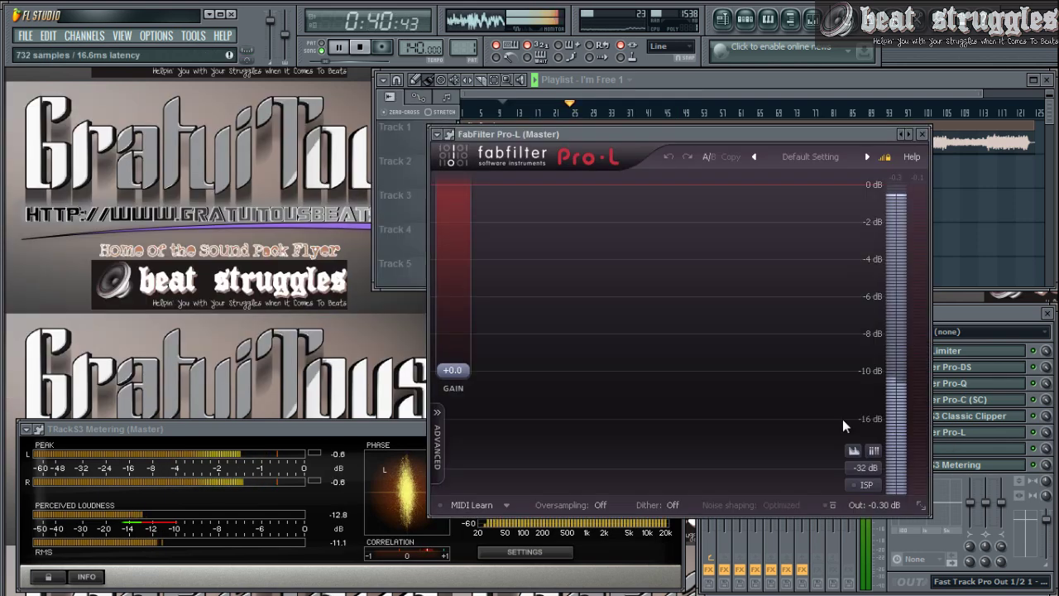
drag(539, 133, 342, 131)
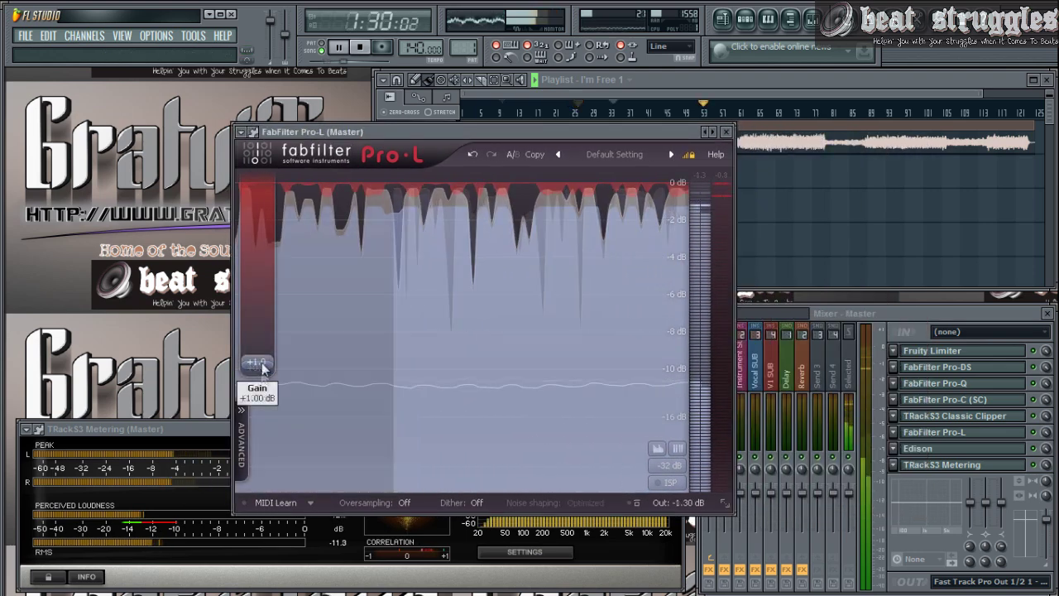
drag(259, 367, 266, 360)
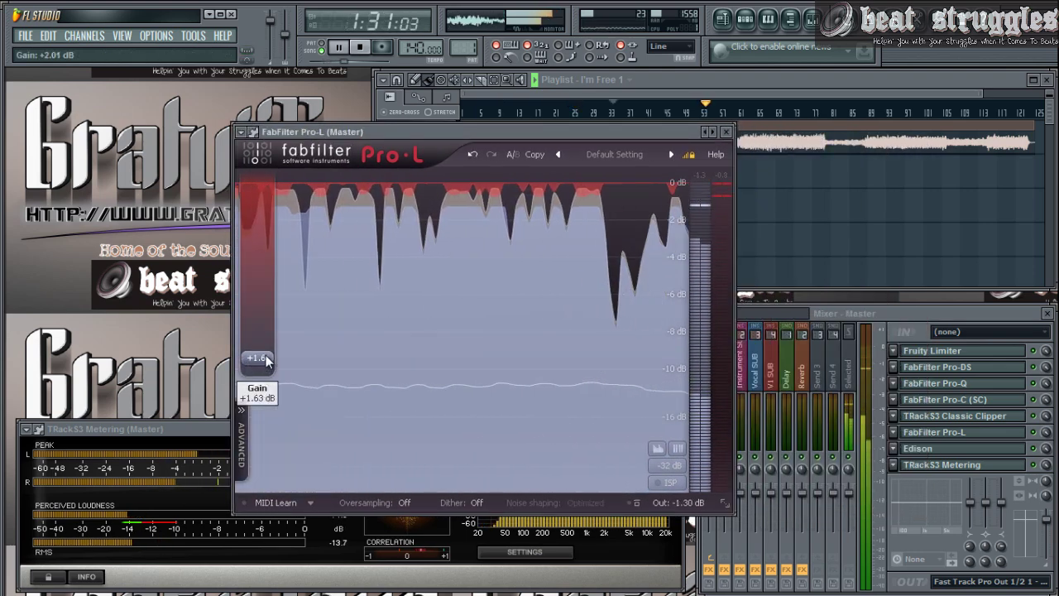
Set Pro-L's output level to -0.30 dB and lower its gain to +1.5 dB.
double_click(698, 505)
text(-0.3)
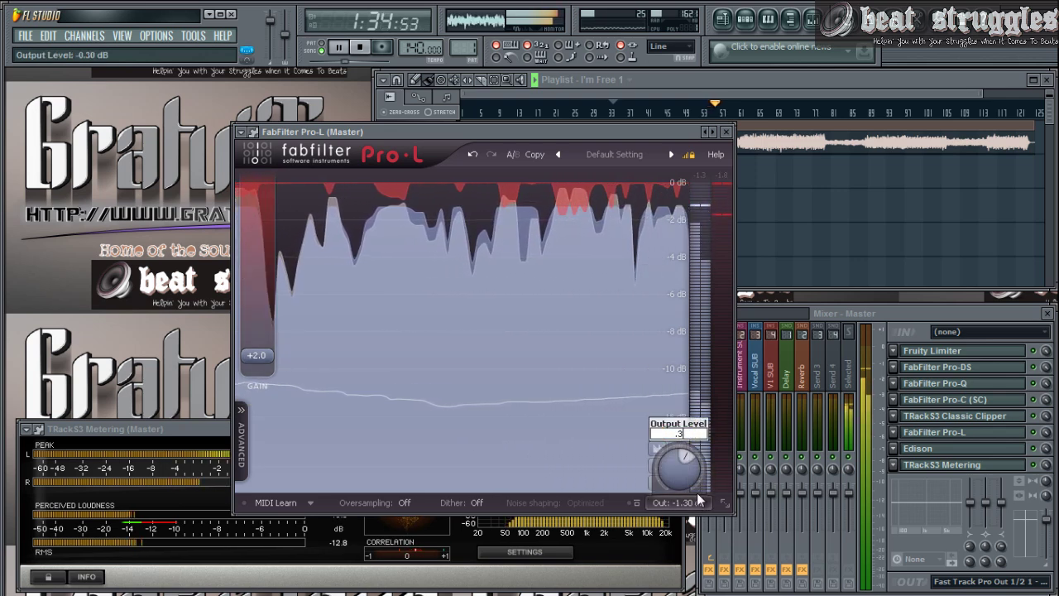
key(Return)
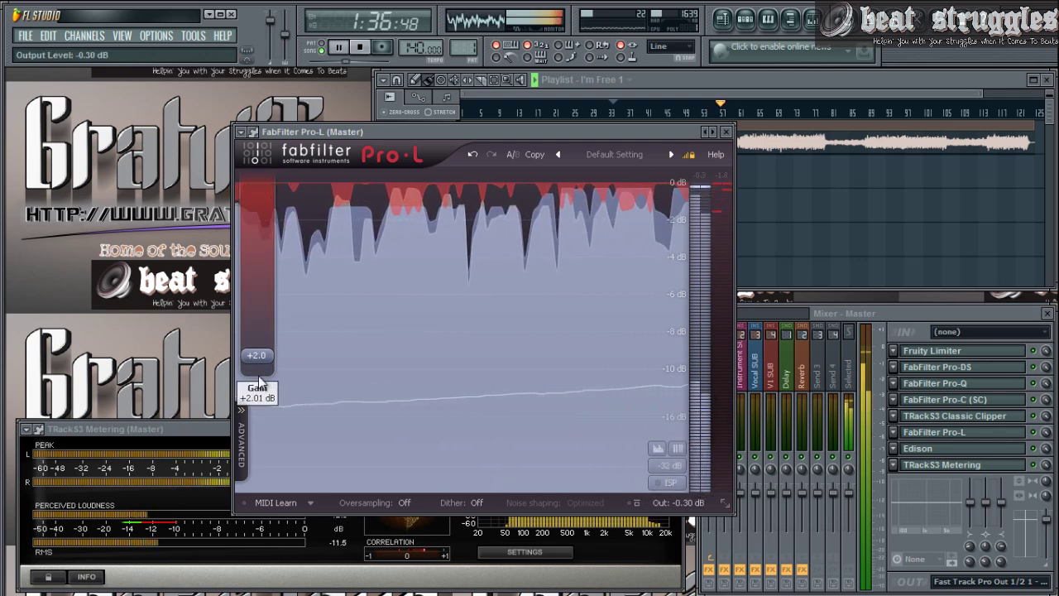
drag(266, 357, 266, 369)
click(159, 429)
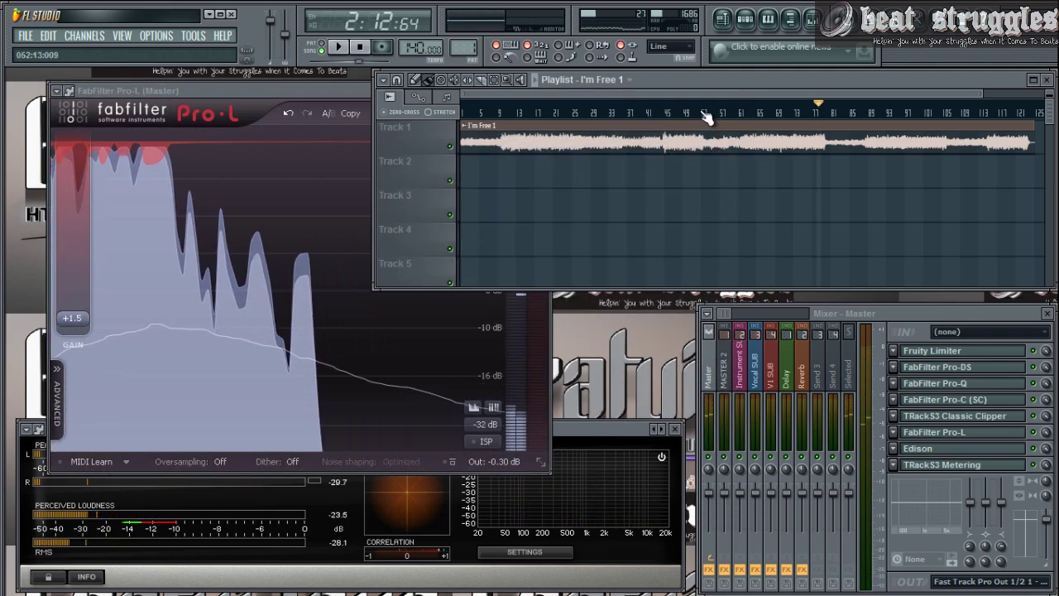
Play the song from around bar 52 and check Pro-L's gain reduction against the TRackS3 loudness meter.
key(space)
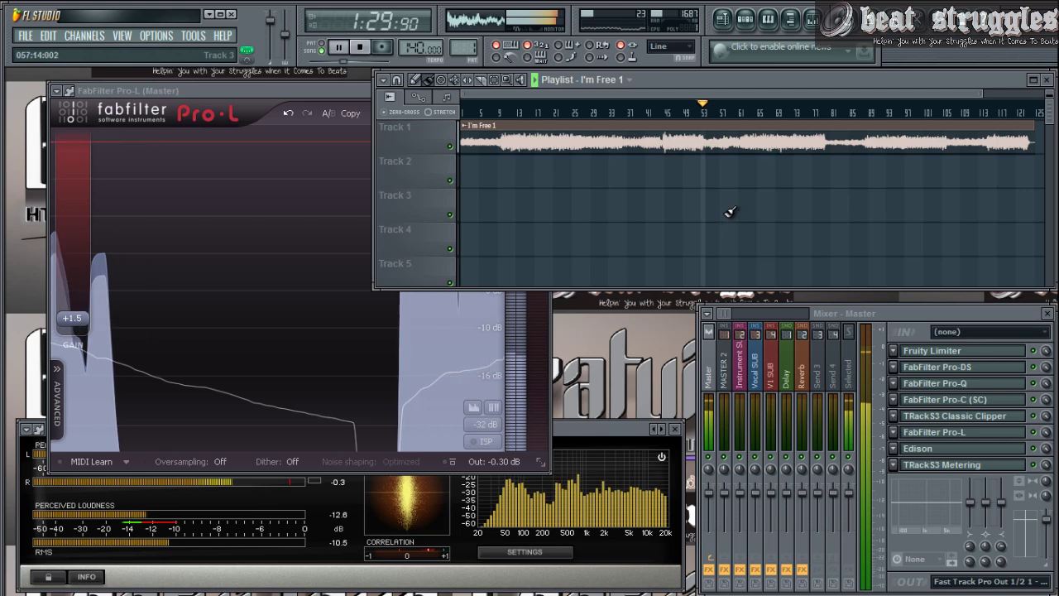
scroll(730, 215, up, 3)
scroll(730, 217, up, 2)
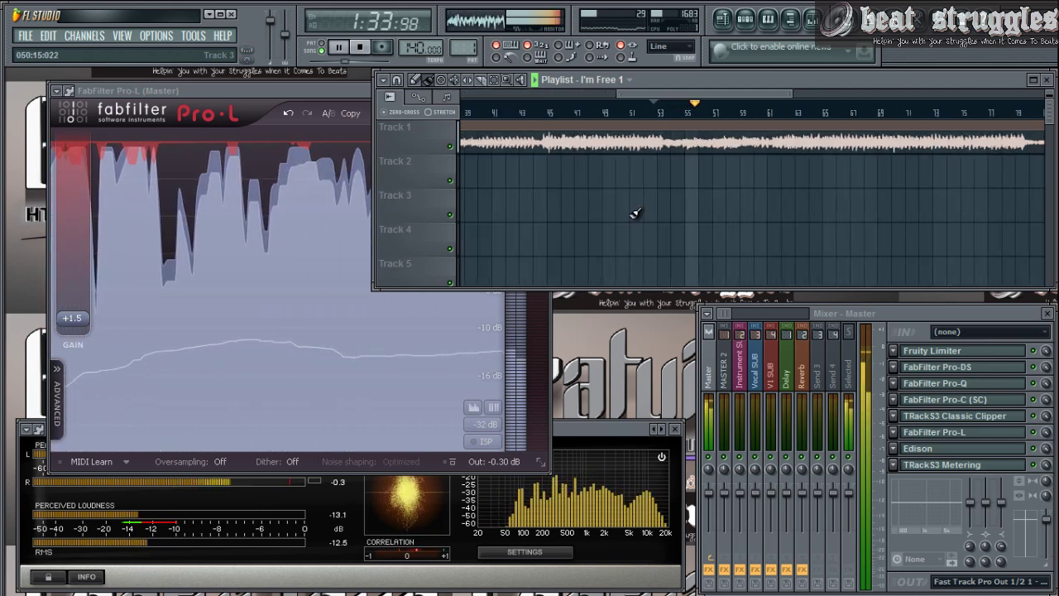
click(321, 92)
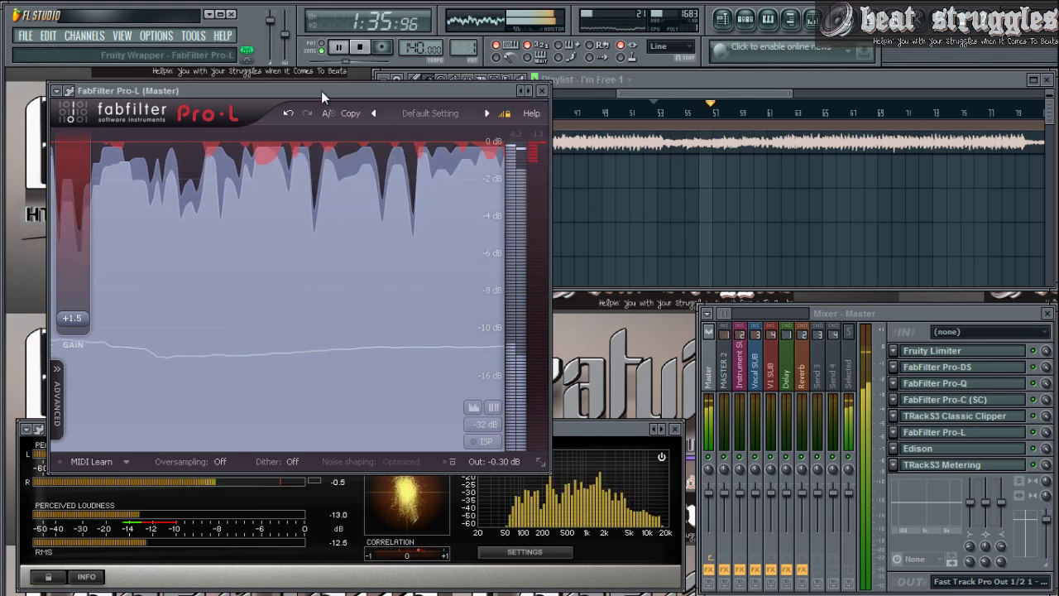
click(572, 431)
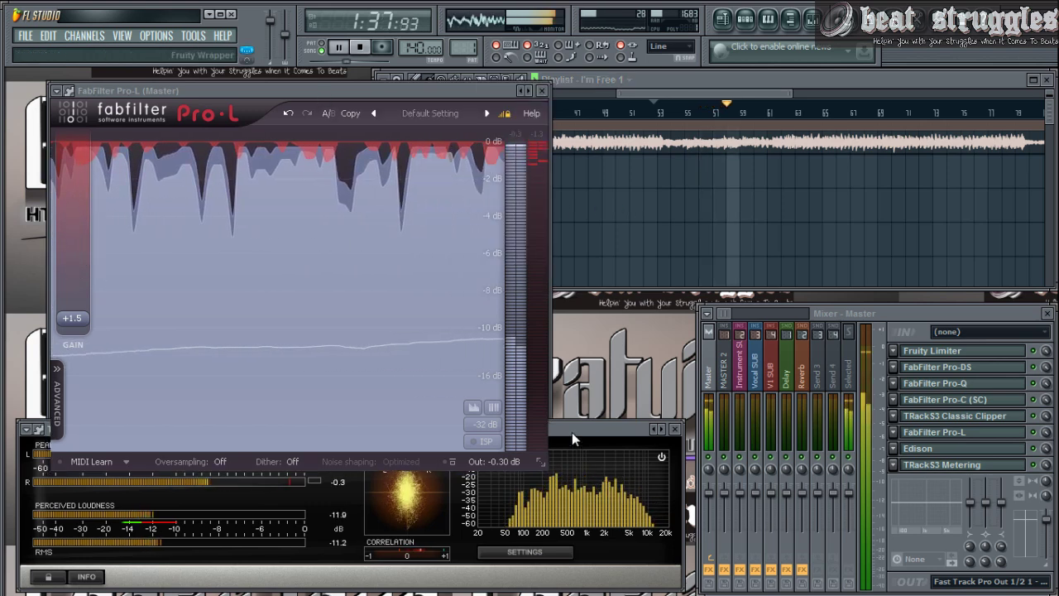
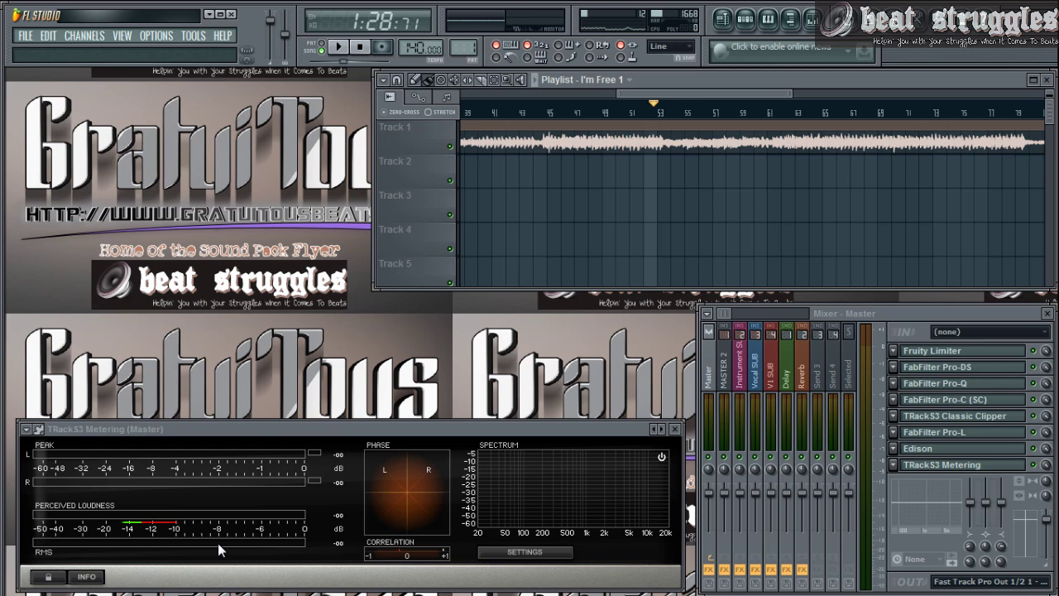
Prepare a WAV export of the song to the Desktop as "FREE (OFFICAL)" with a depth of 16Bit int.
click(30, 41)
mouse_move(78, 161)
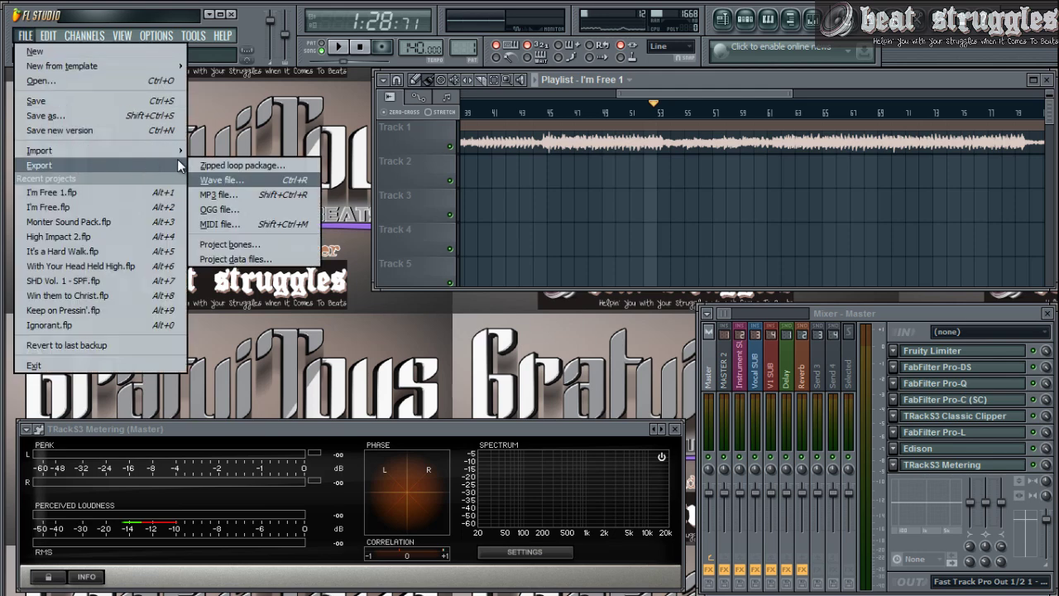
click(227, 181)
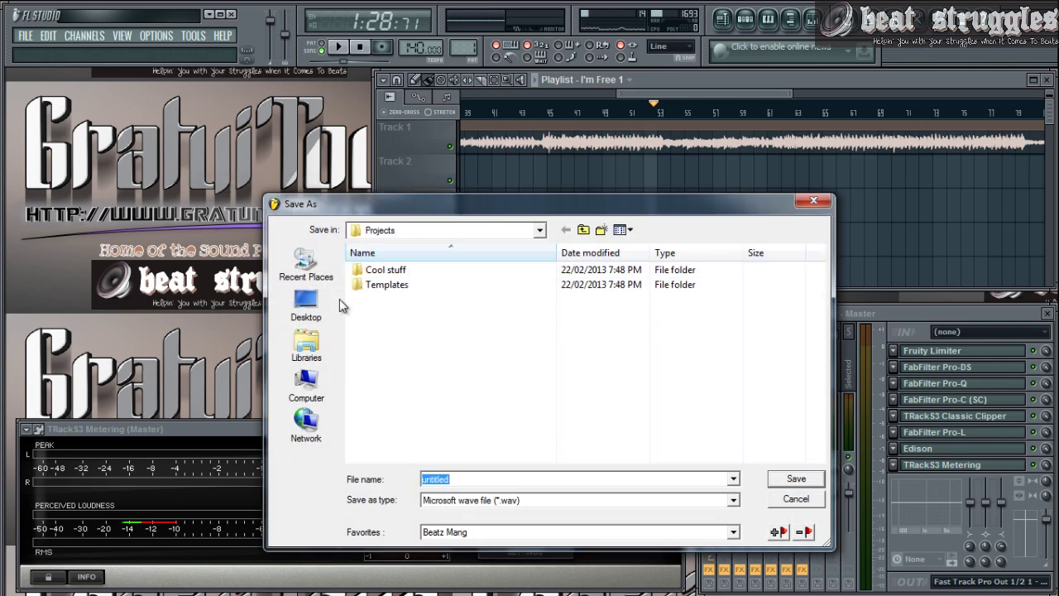
click(320, 316)
text(FREE (OFFICAL)
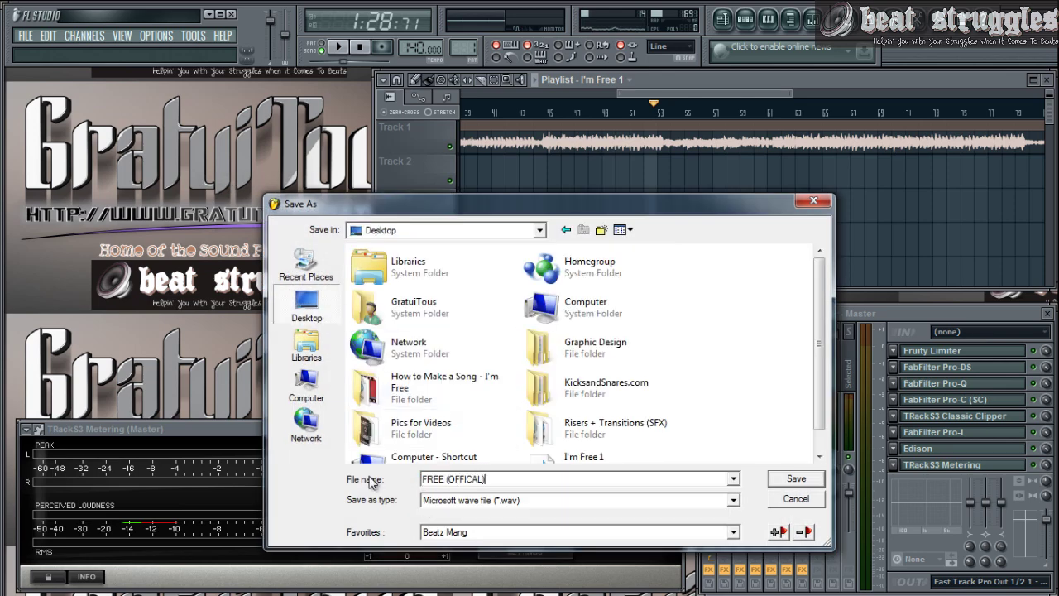
key(Return)
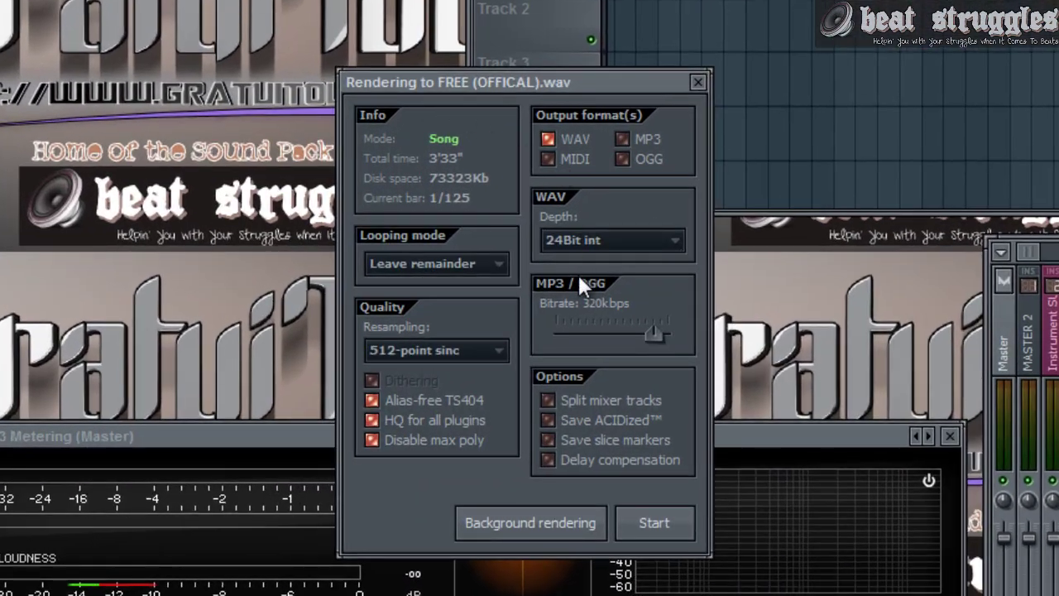
click(610, 240)
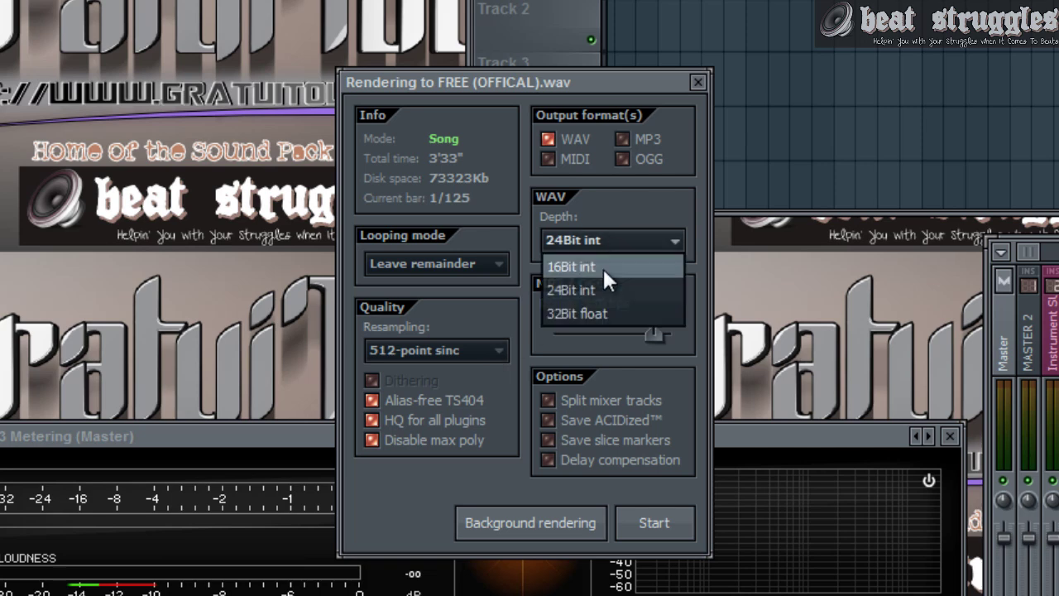
click(602, 266)
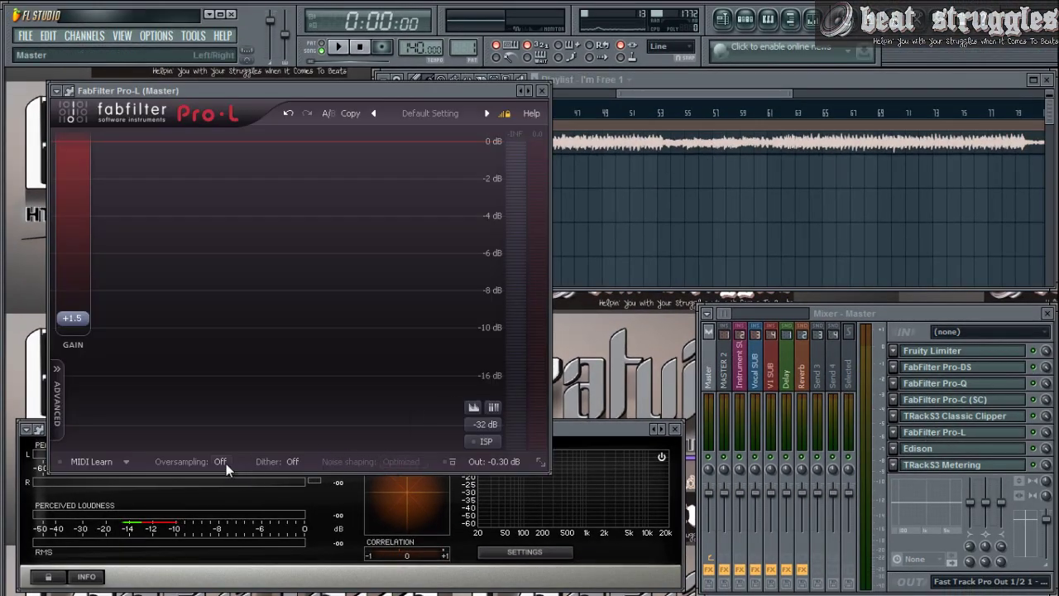
Review Pro-L's dither options, enable its inter-sample peak metering and play the song from about bar 50 to check the peaks.
click(292, 463)
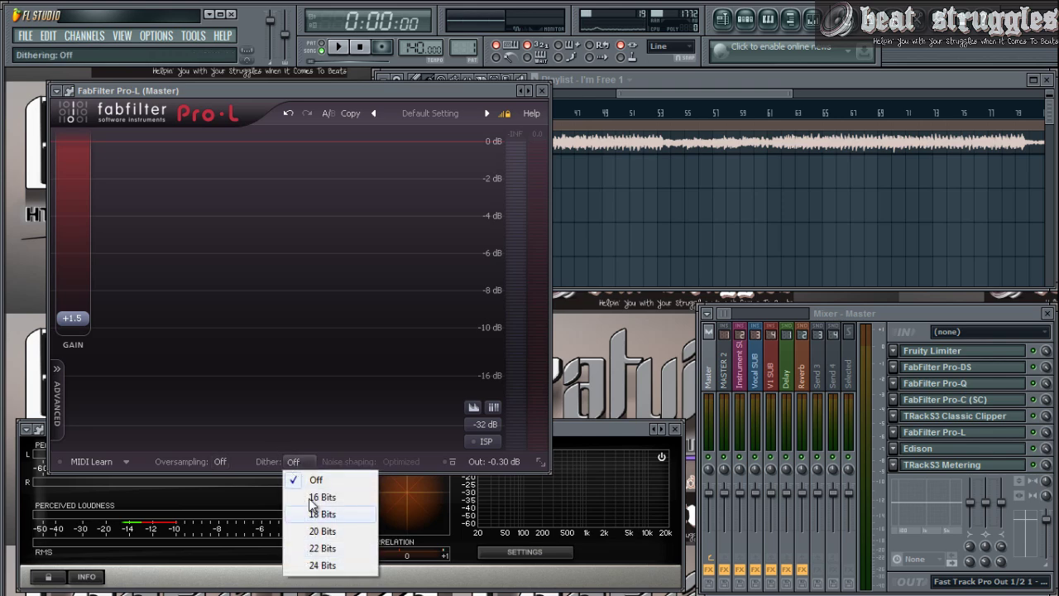
click(360, 477)
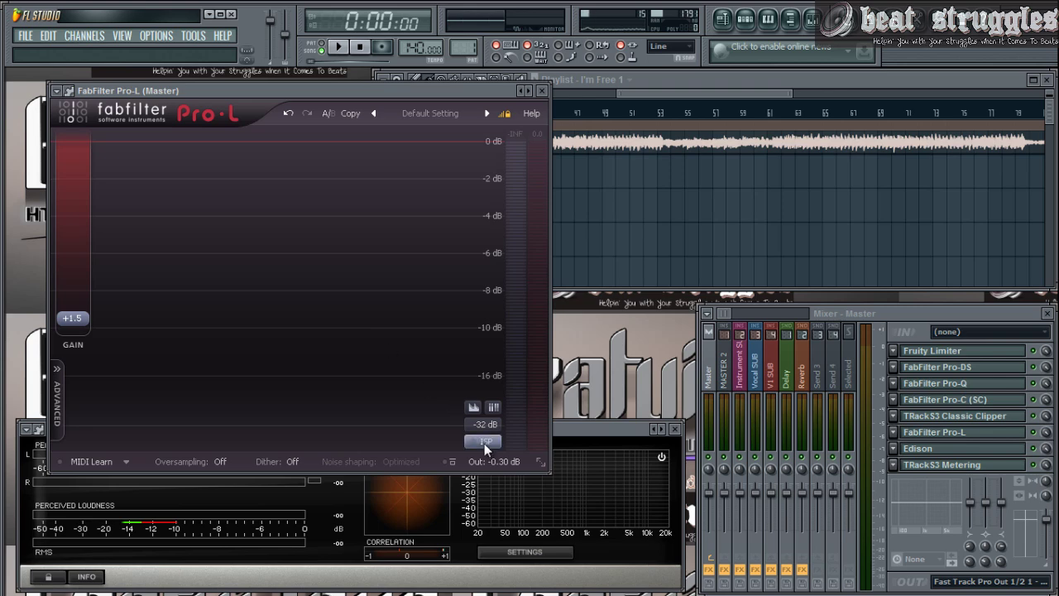
mouse_move(485, 440)
click(479, 442)
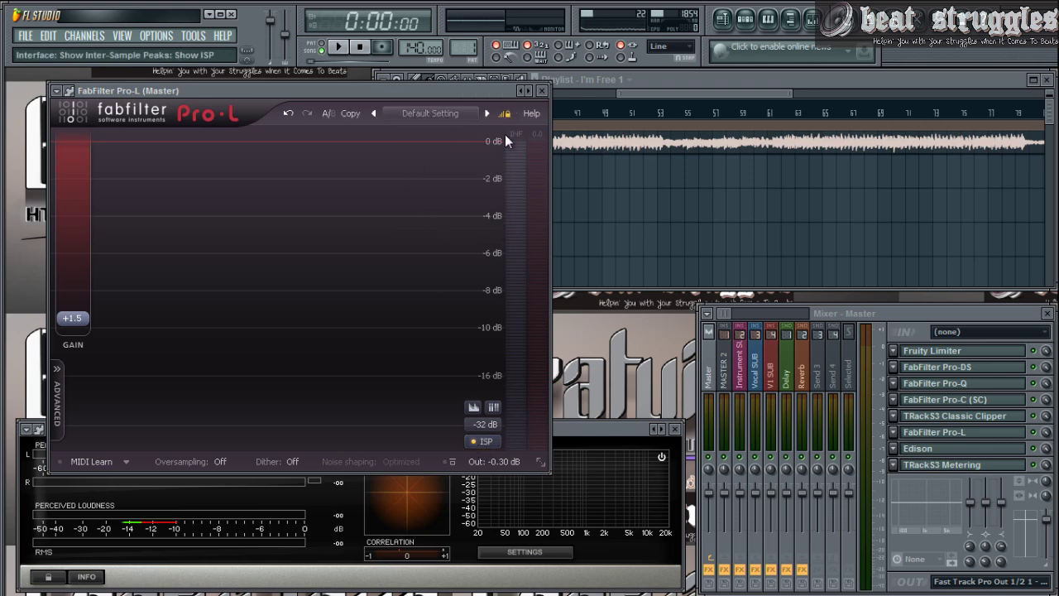
key(space)
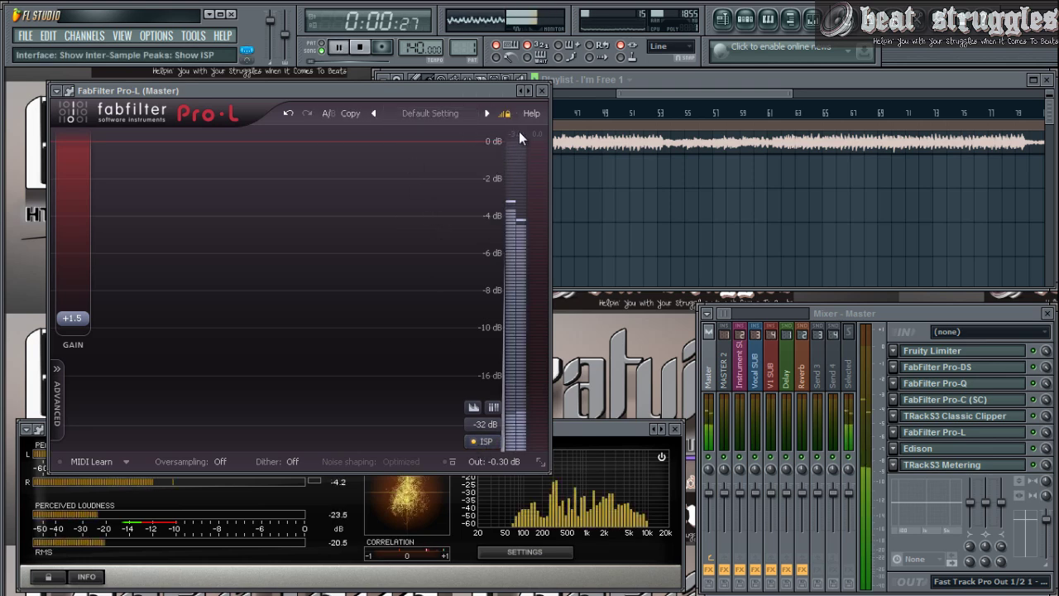
click(630, 113)
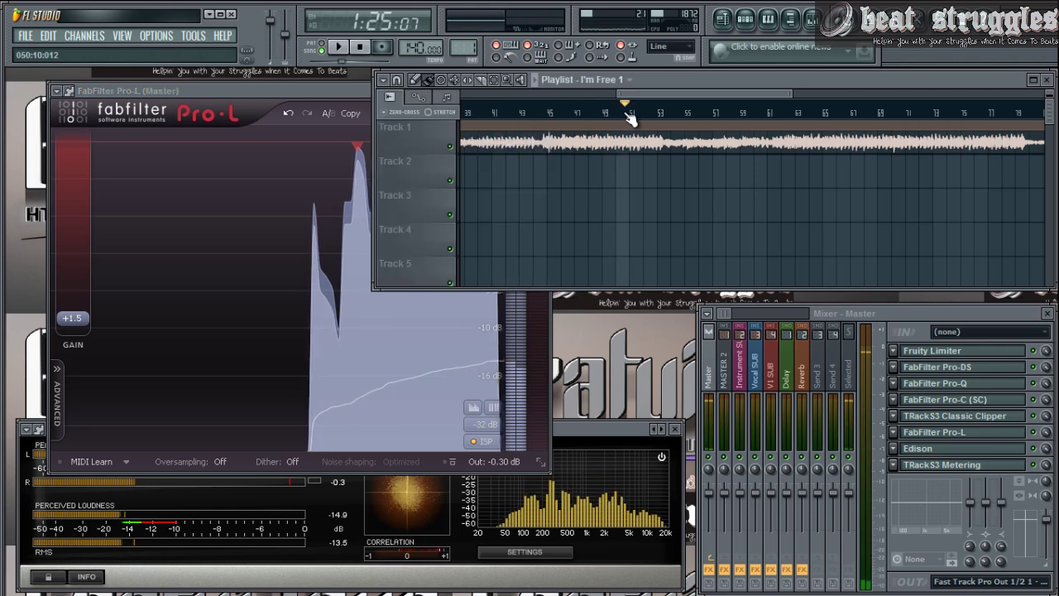
click(361, 98)
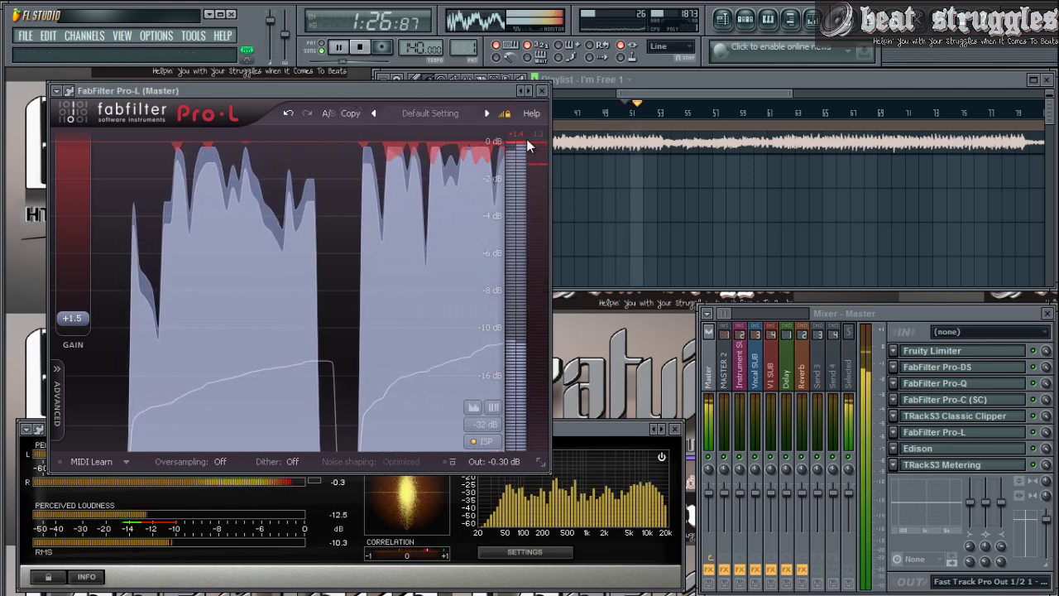
Set Pro-L's oversampling to 2x and replay the section to check the inter-sample peaks.
click(221, 461)
click(248, 499)
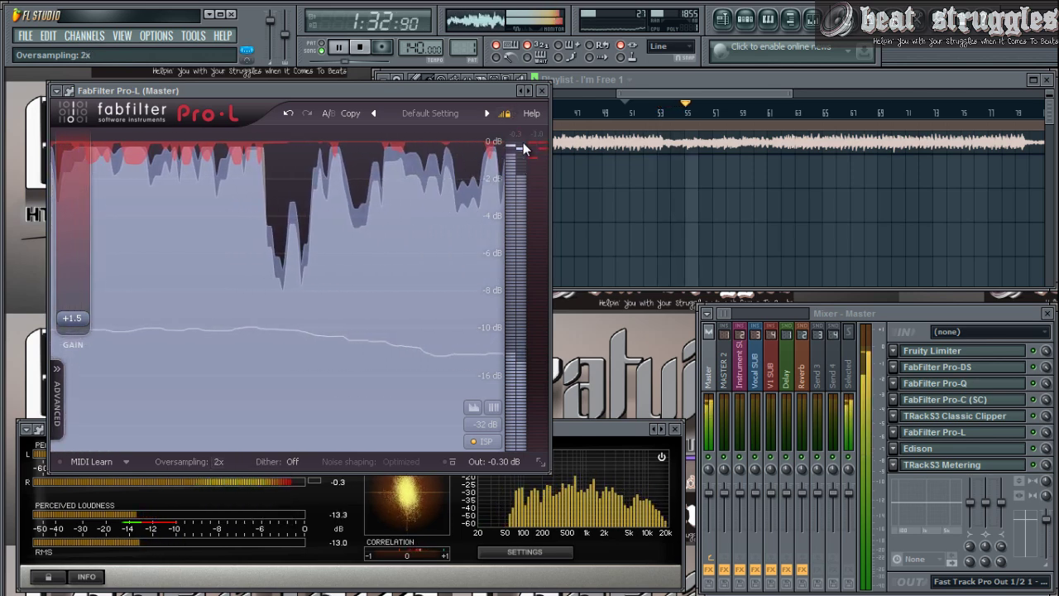
mouse_move(523, 142)
key(space)
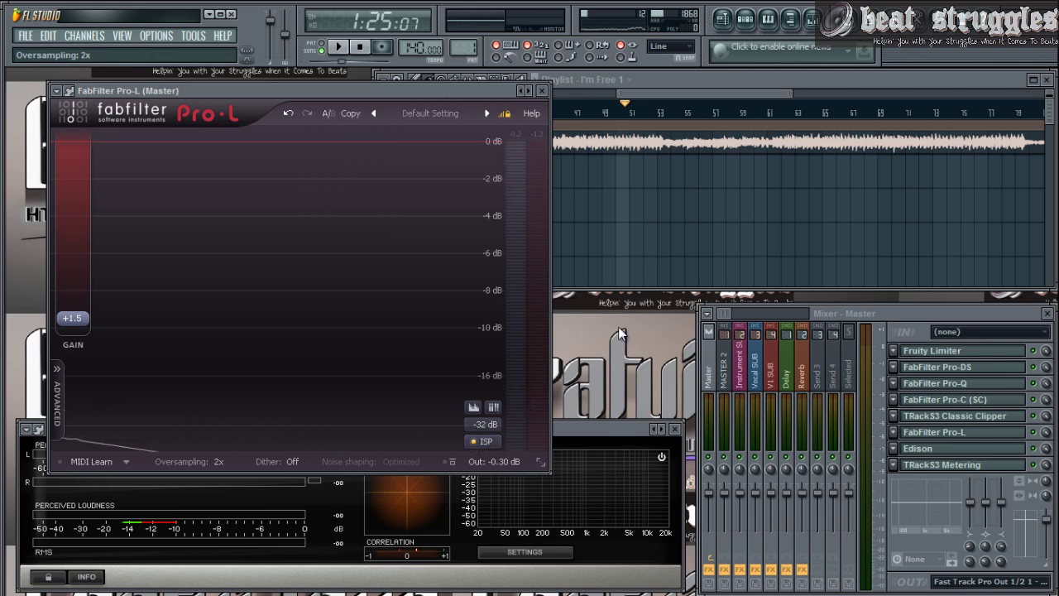
key(space)
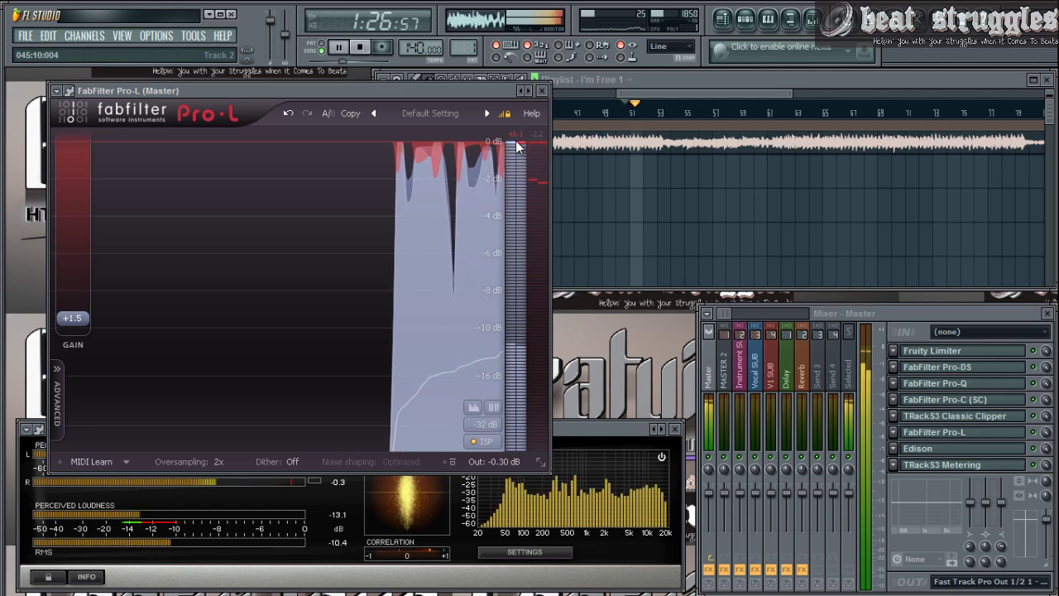
key(space)
Set Pro-L's oversampling to 4x and replay the section from bar 50 to check the inter-sample peaks.
click(217, 463)
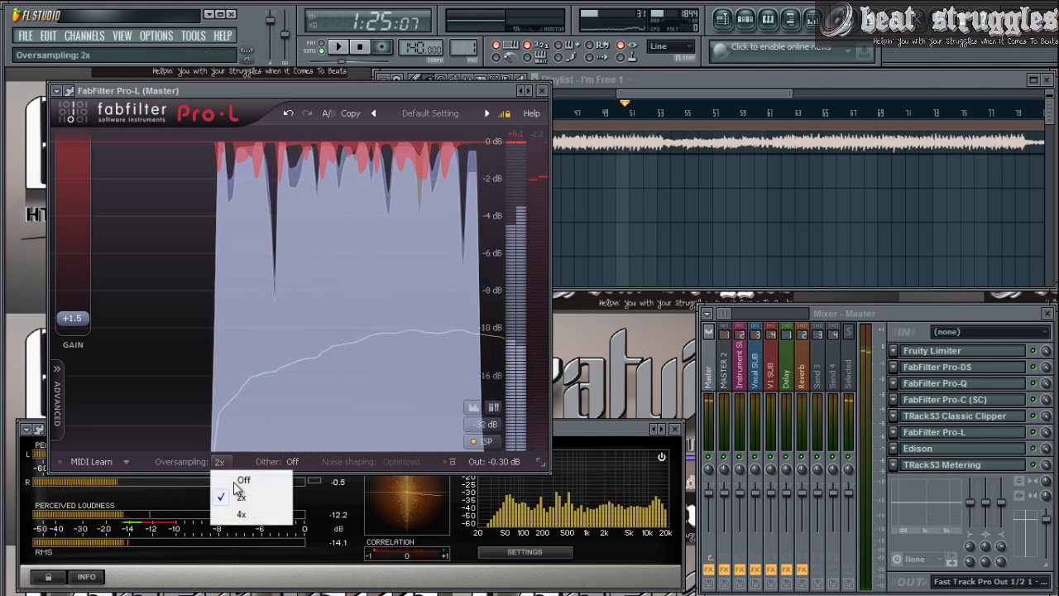
click(232, 512)
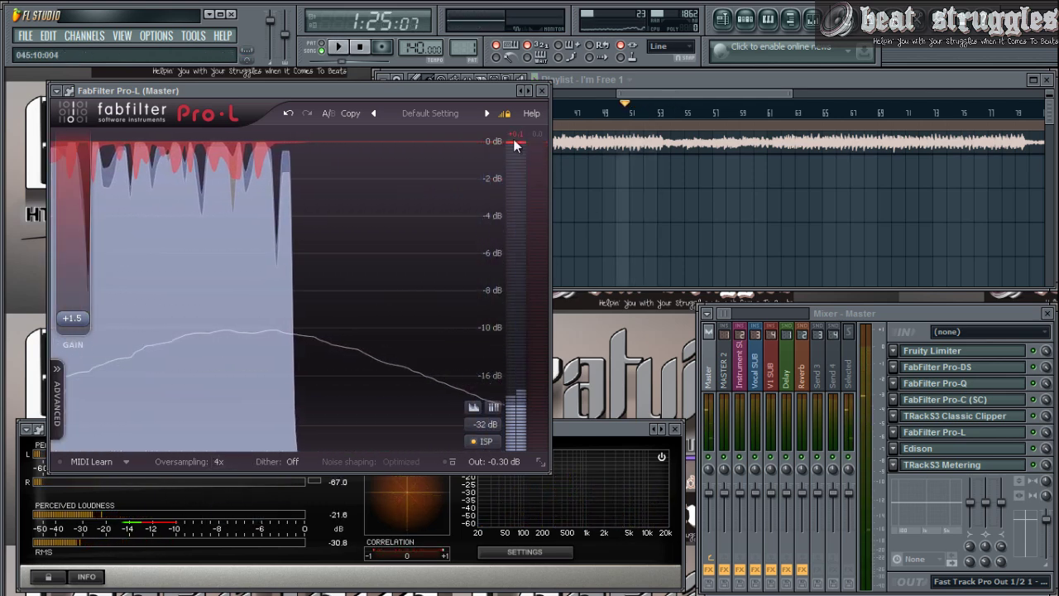
key(space)
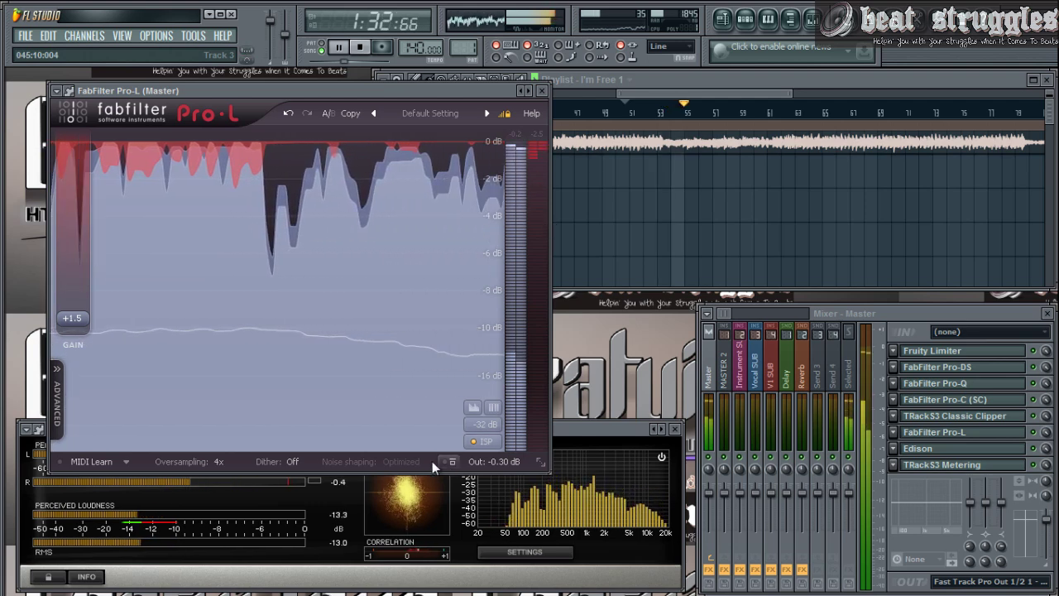
Stop playback and set Pro-L's dither to 16 Bits.
mouse_move(294, 463)
key(space)
click(294, 463)
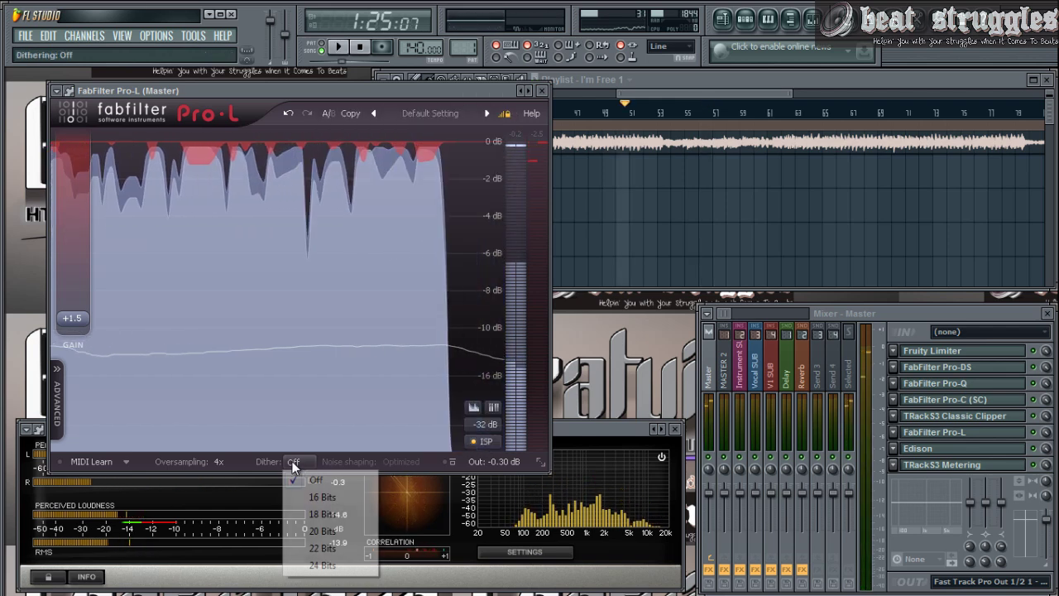
click(323, 498)
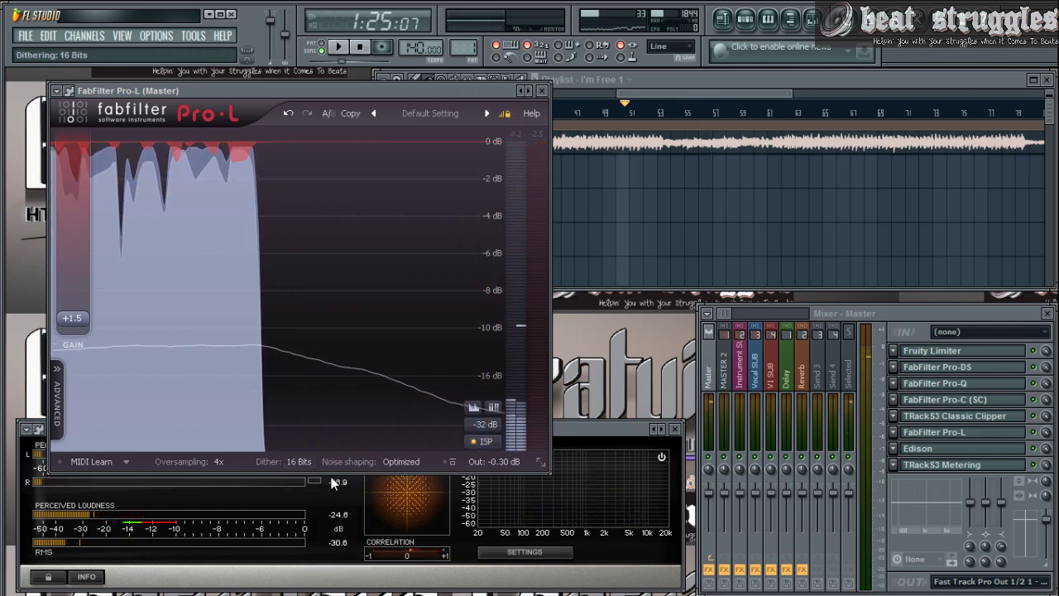
Export the mastered song as a wave file to the Desktop, named "FREE (OFFICIAL)".
click(25, 35)
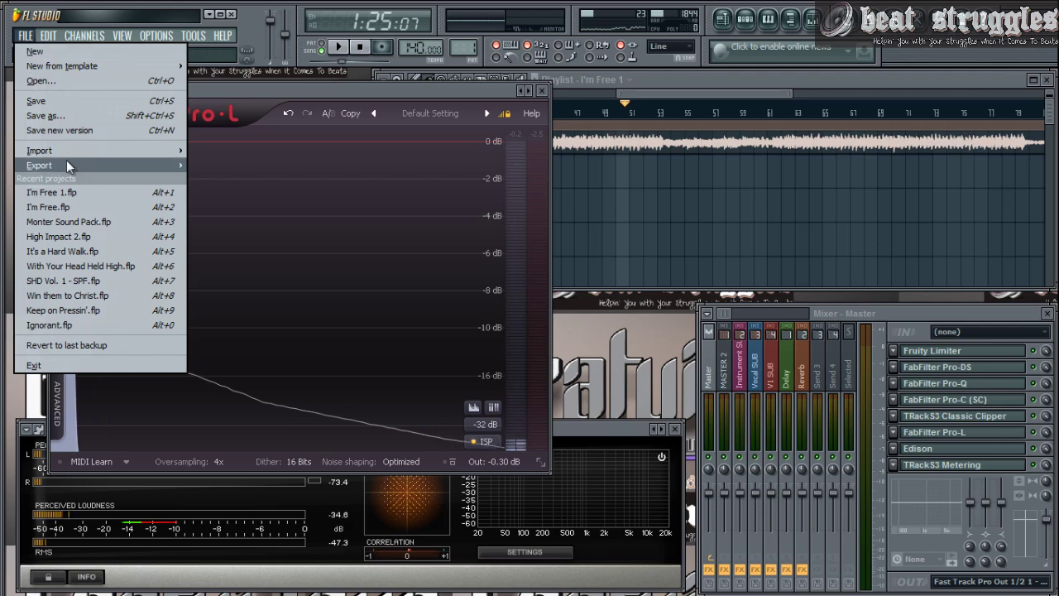
mouse_move(68, 164)
click(233, 178)
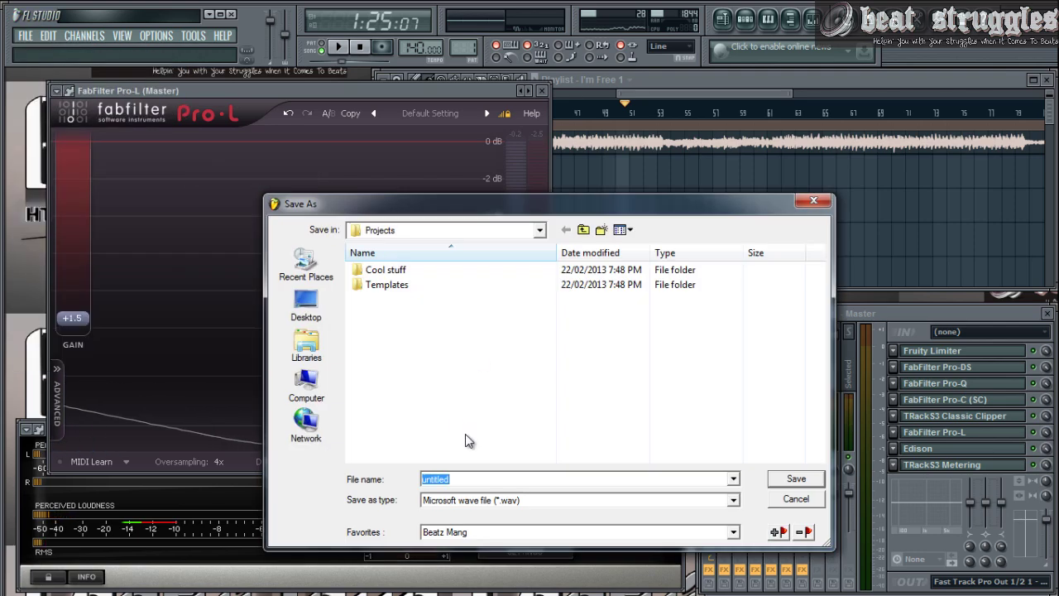
click(310, 305)
text(FREE (OFFICI)
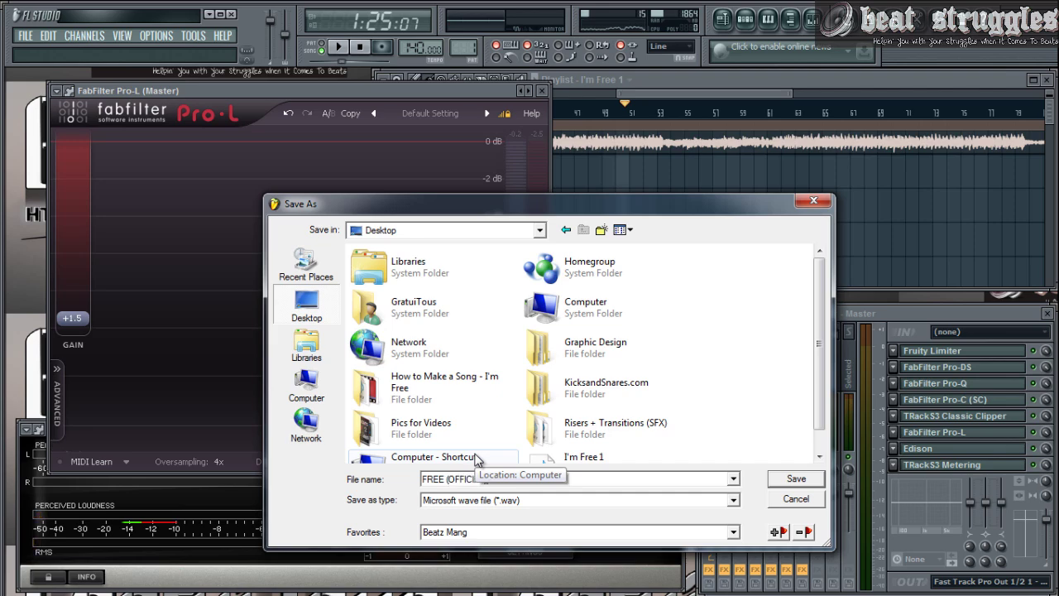
text(AL))
key(Return)
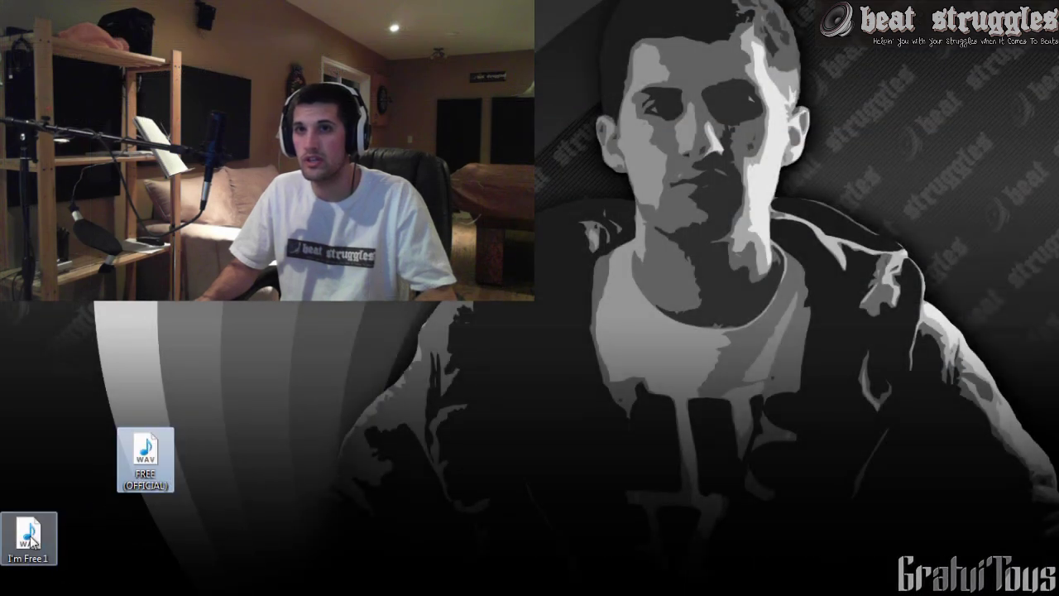
Place the I'm Free 1 WAV beside FREE (OFFICIAL) on the desktop and play both in the media player to compare them.
drag(31, 539, 87, 457)
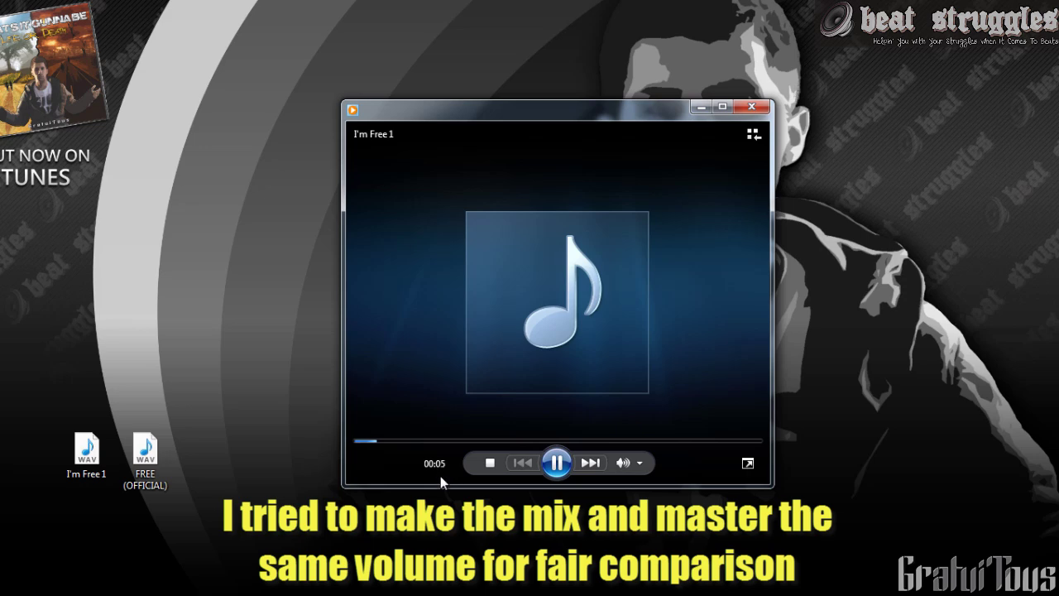
click(490, 462)
double_click(144, 451)
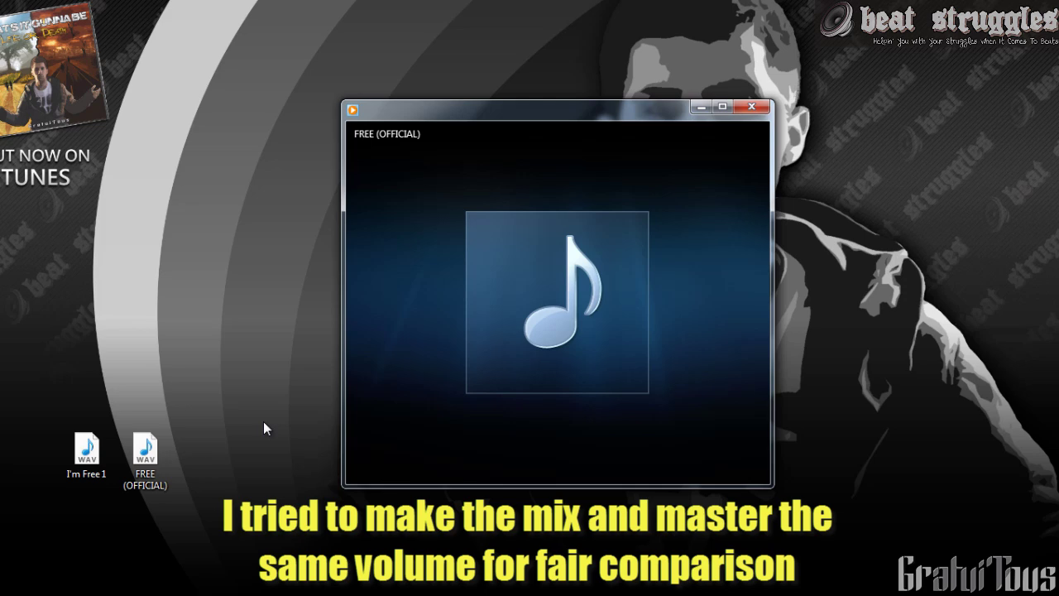
mouse_move(430, 465)
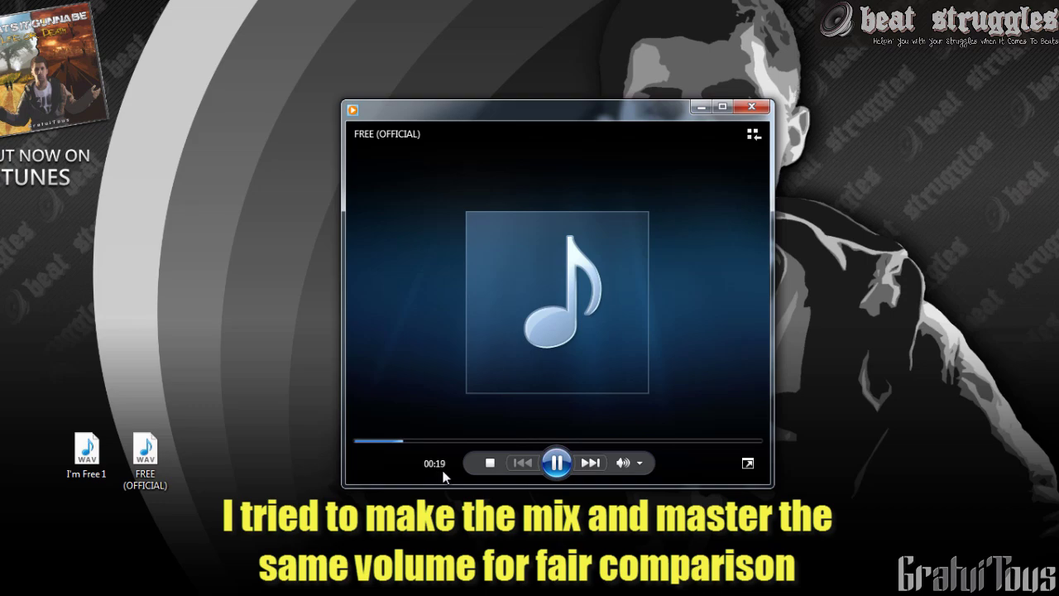
click(491, 464)
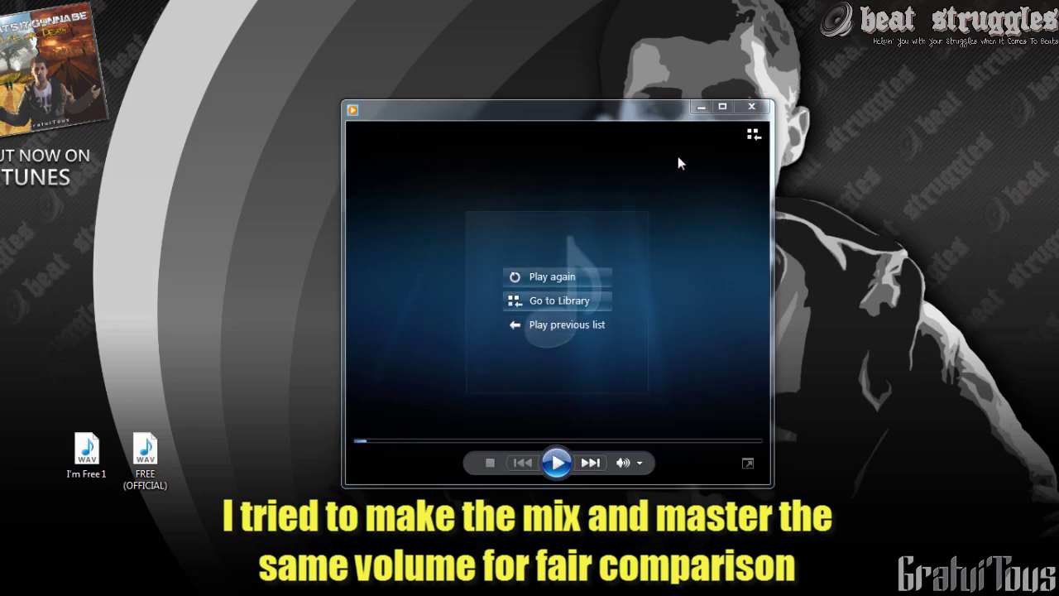